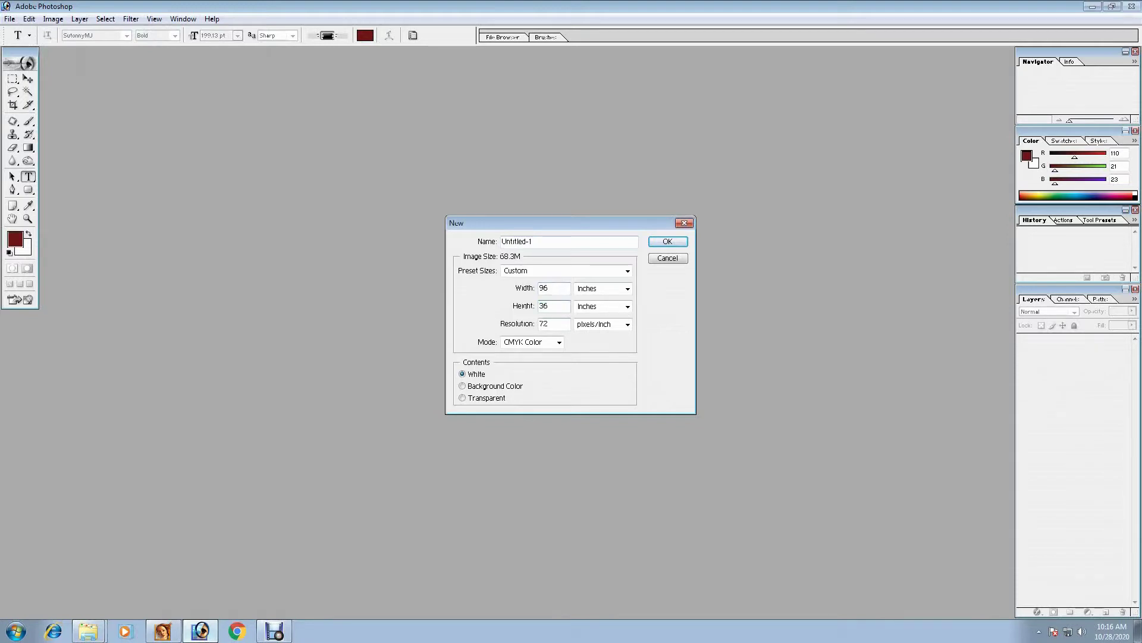
# - Create the 96 × 36 inch, 72 ppi CMYK banner document and fit it on screen
pyautogui.press('Return')
pyautogui.hotkey('ctrl', '0')
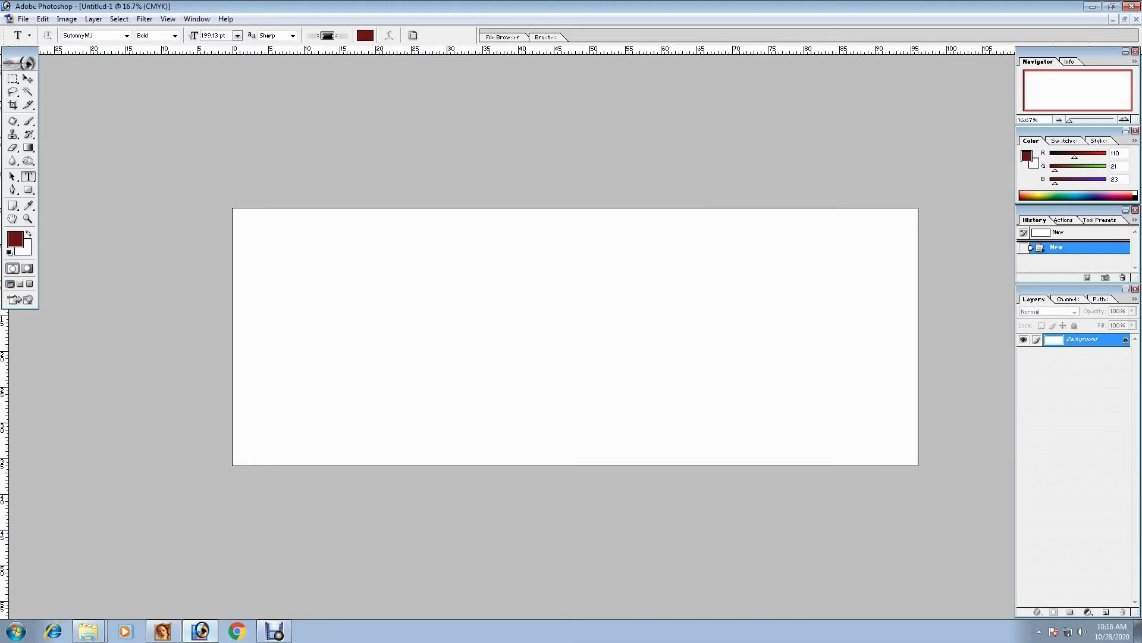
pyautogui.click(11, 78)
# - Convert the Background layer into an editable Layer 0
pyautogui.click(27, 78)
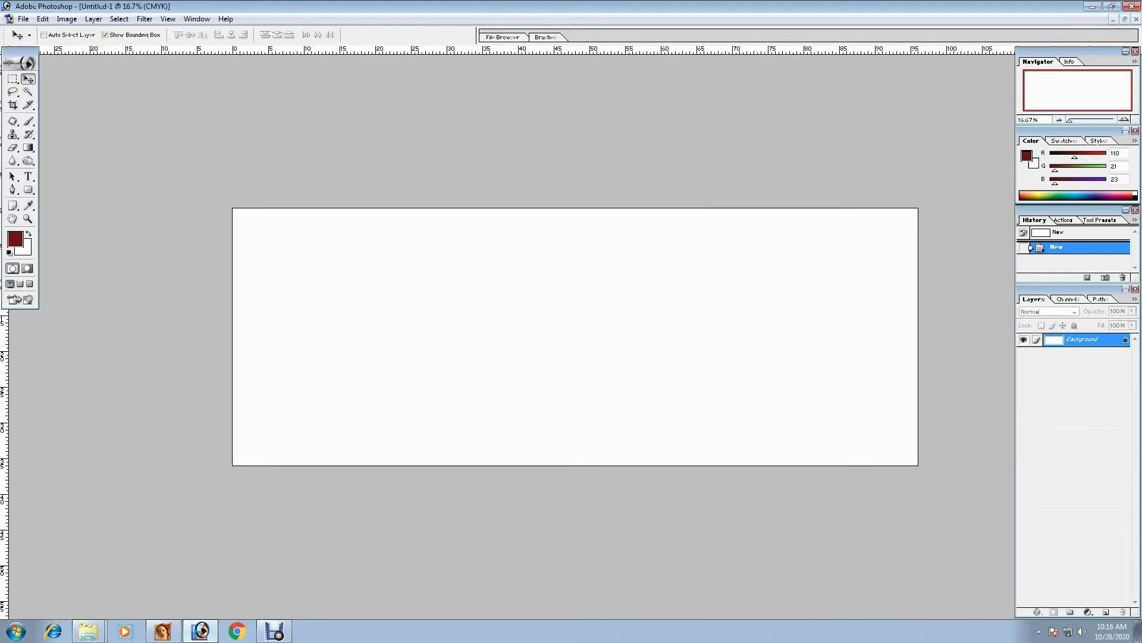
pyautogui.doubleClick(1083, 339)
pyautogui.press('Return')
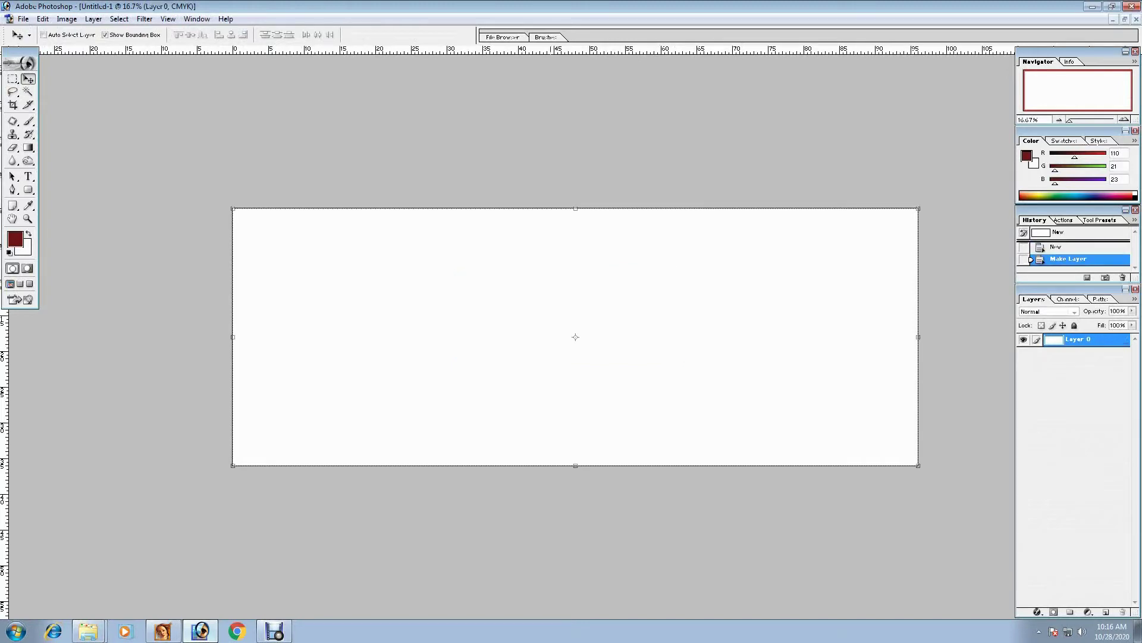
# - Add a centre vertical guide and type the dark red line 'বিসমিল্লাহির রাহমানির রাহীম'
pyautogui.moveTo(4, 337); pyautogui.dragTo(576, 336)
pyautogui.click(28, 177)
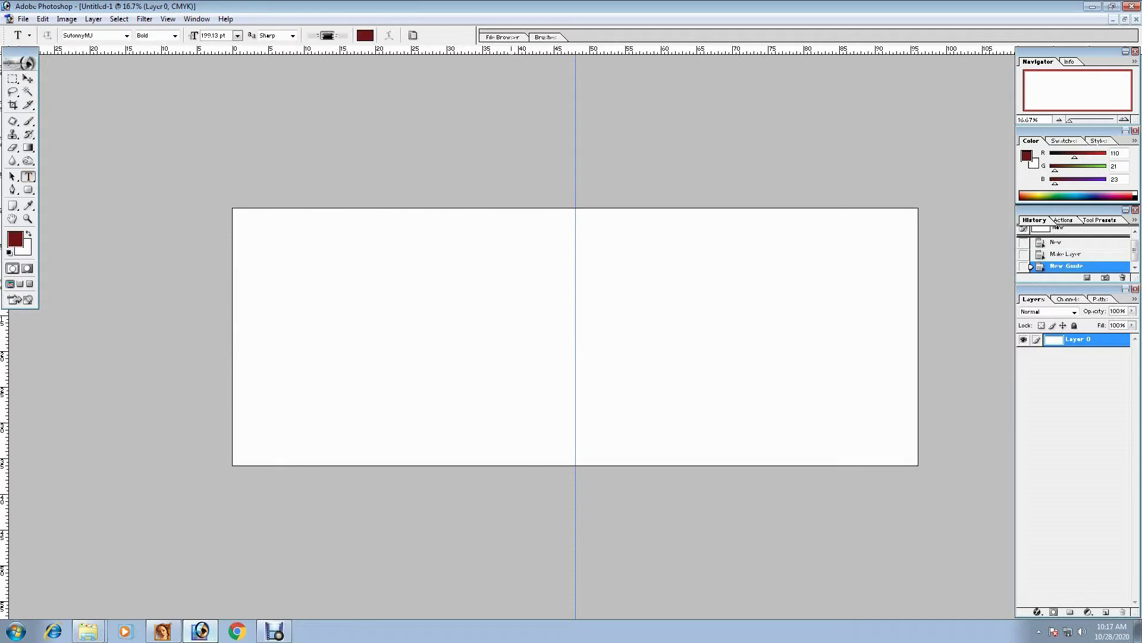
pyautogui.click(513, 267)
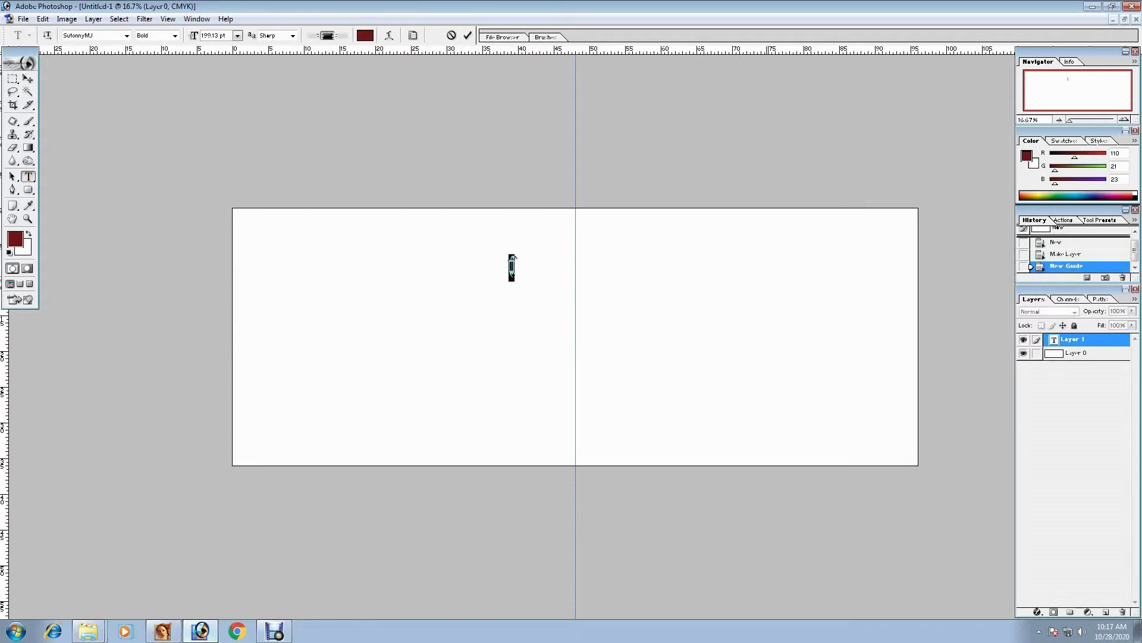
pyautogui.write('Kmwgj&jvwni ivn&gvwbi inxg')
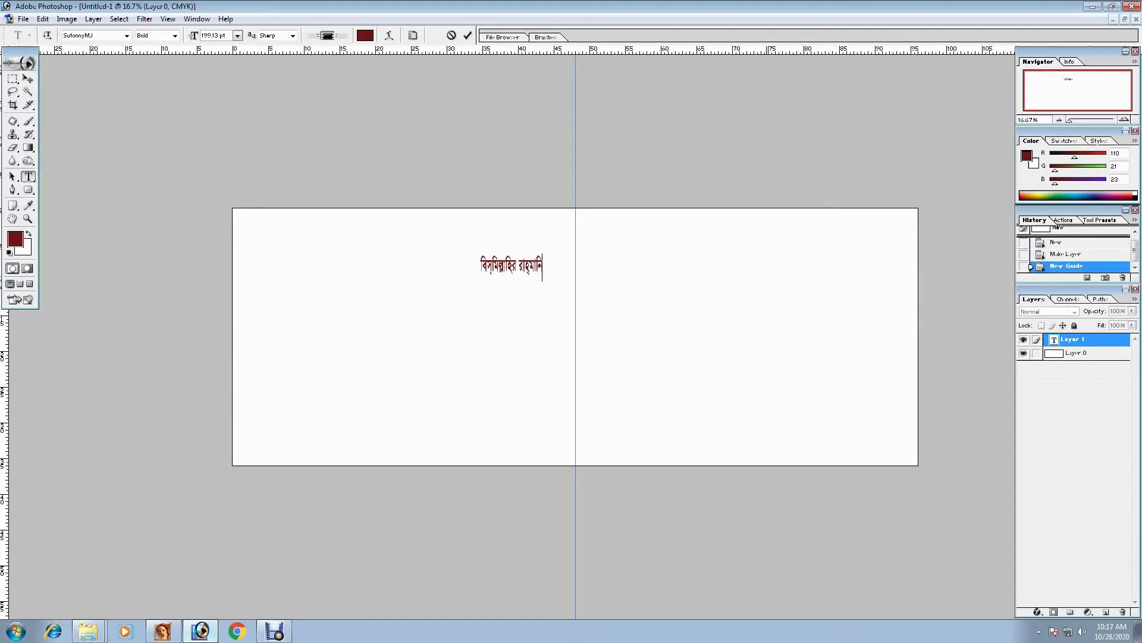
pyautogui.press('BackSpace')
pyautogui.press('BackSpace')
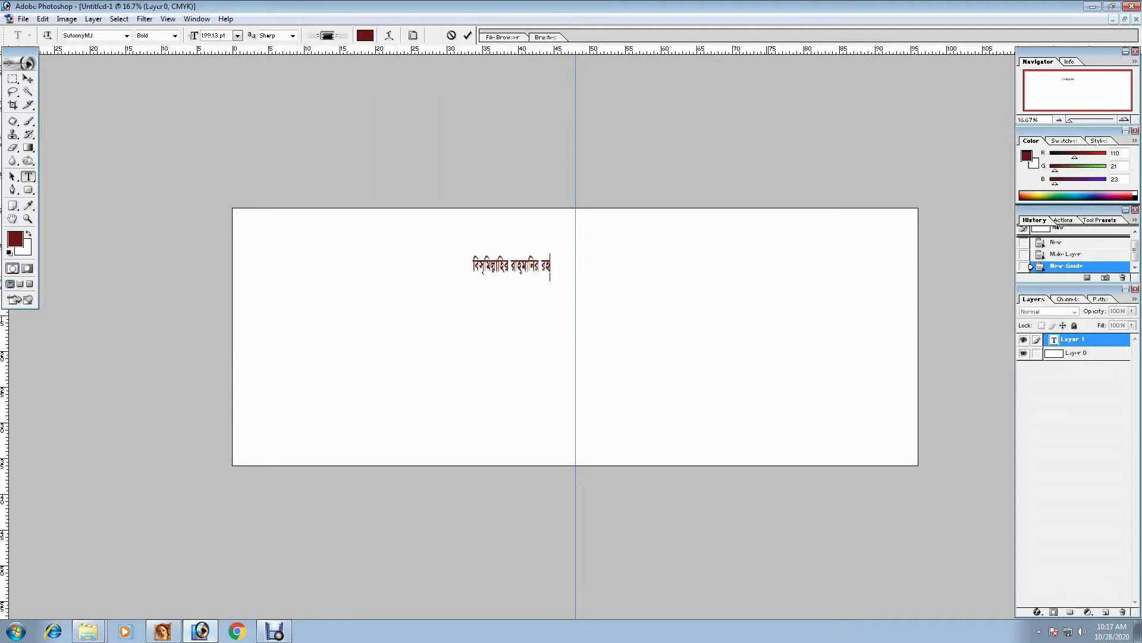
pyautogui.press('BackSpace')
pyautogui.write('vnxg')
pyautogui.press('BackSpace')
pyautogui.write('g')
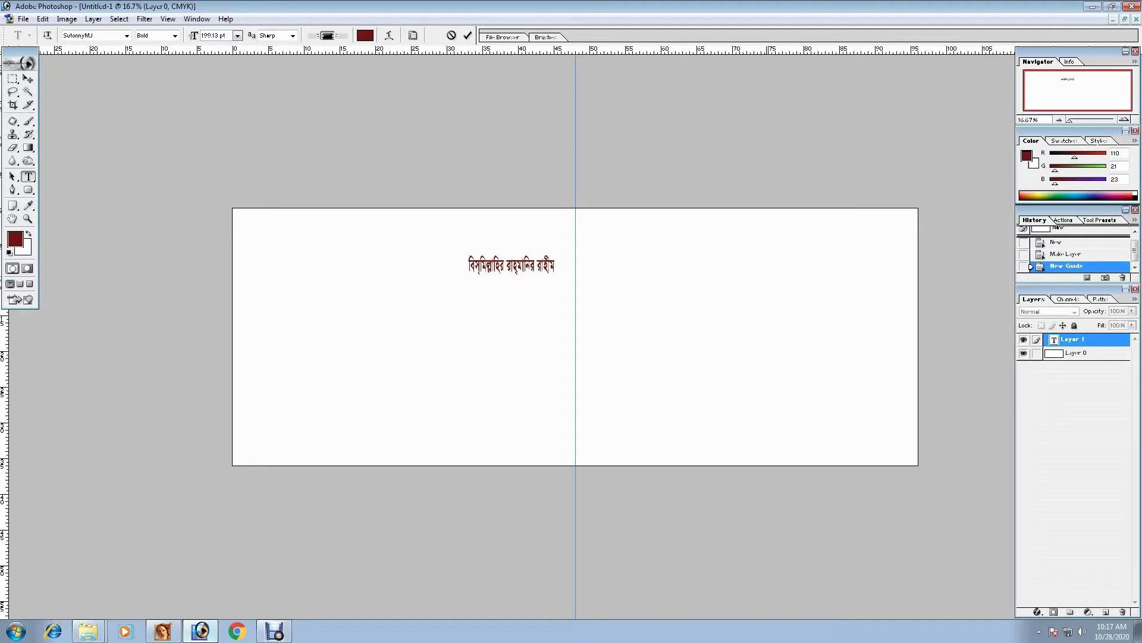
# - Move the Bismillah line to the top centre and Alt-drag a copy below it
pyautogui.click(28, 78)
pyautogui.moveTo(526, 266); pyautogui.dragTo(677, 222)
pyautogui.hotkey('ctrl', 't')
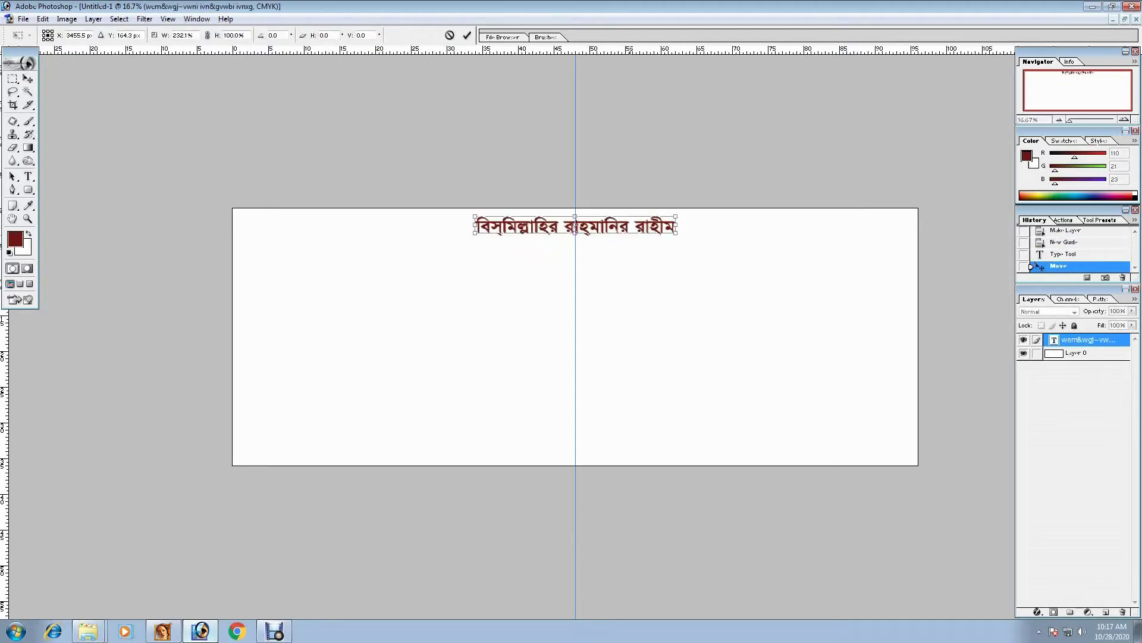
pyautogui.press('Up')
pyautogui.press('Up')
pyautogui.press('Up')
pyautogui.press('Up')
pyautogui.press('Up')
pyautogui.press('Up')
pyautogui.press('Up')
pyautogui.press('Up')
pyautogui.press('Up')
pyautogui.press('Up')
pyautogui.press('Up')
pyautogui.press('Up')
pyautogui.press('Up')
pyautogui.press('Up')
pyautogui.press('Up')
pyautogui.press('Up')
pyautogui.press('Up')
pyautogui.press('Up')
pyautogui.press('Escape')
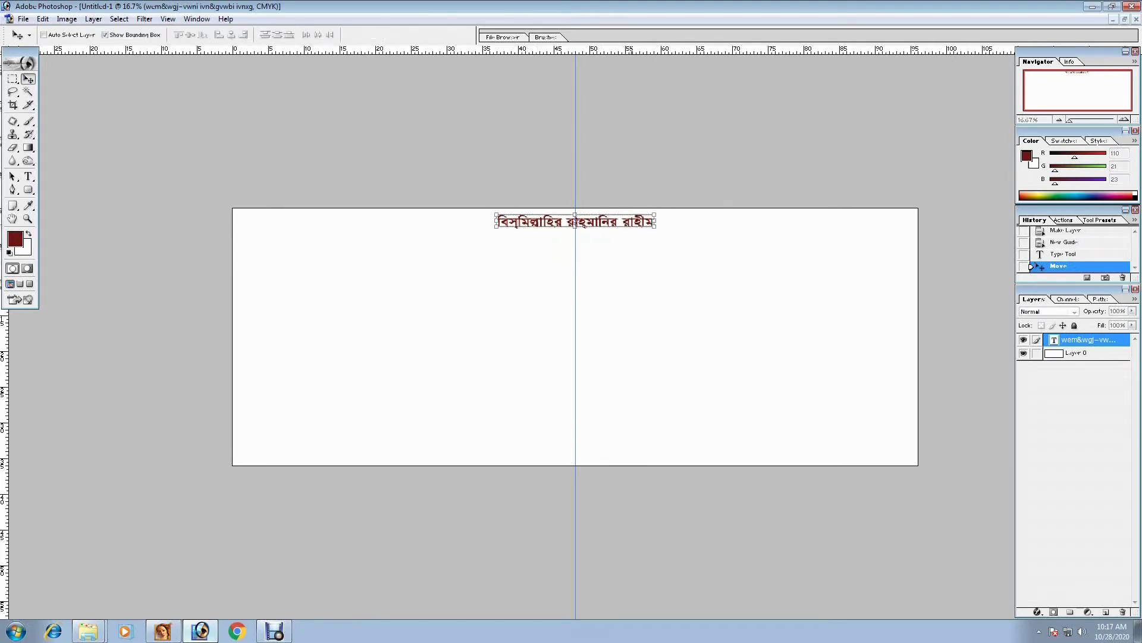
pyautogui.moveTo(574, 221); pyautogui.dragTo(472, 247)
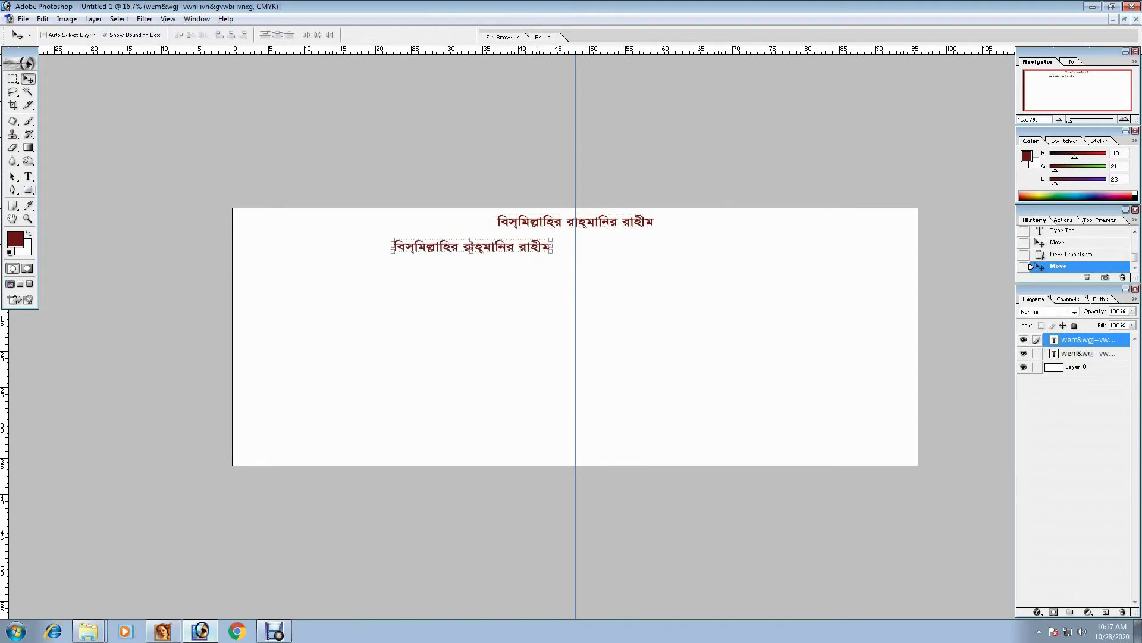
# - Replace the copied line's text with the shop name 'ইরফাত মটরস'
pyautogui.press('t')
pyautogui.click(443, 250)
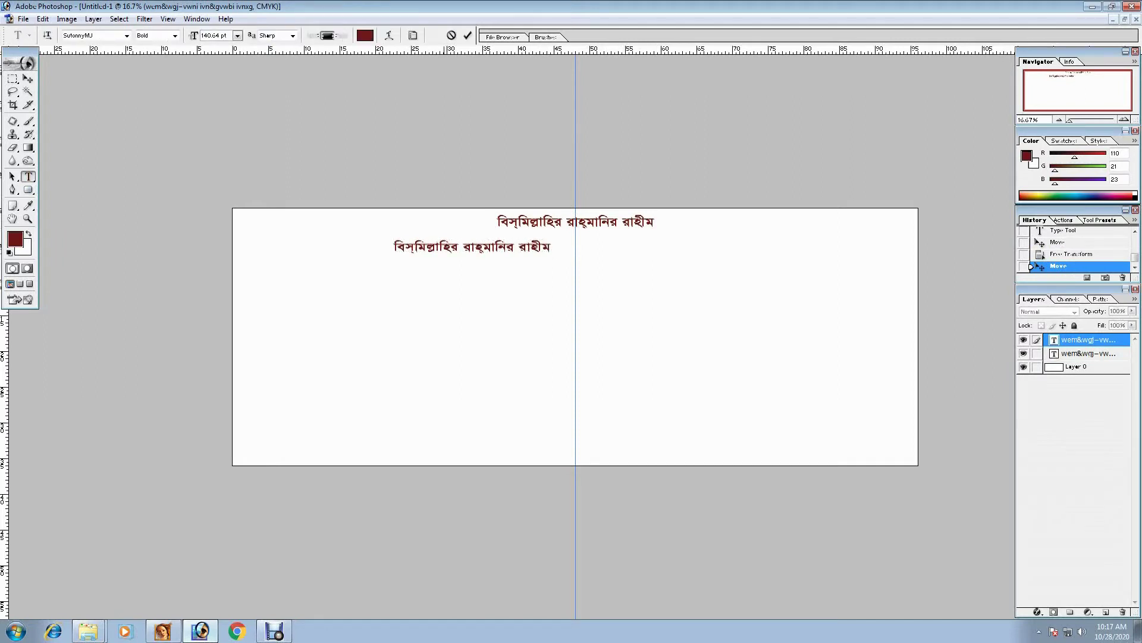
pyautogui.hotkey('ctrl', 'a')
pyautogui.press('BackSpace')
pyautogui.write('BidvZ ')
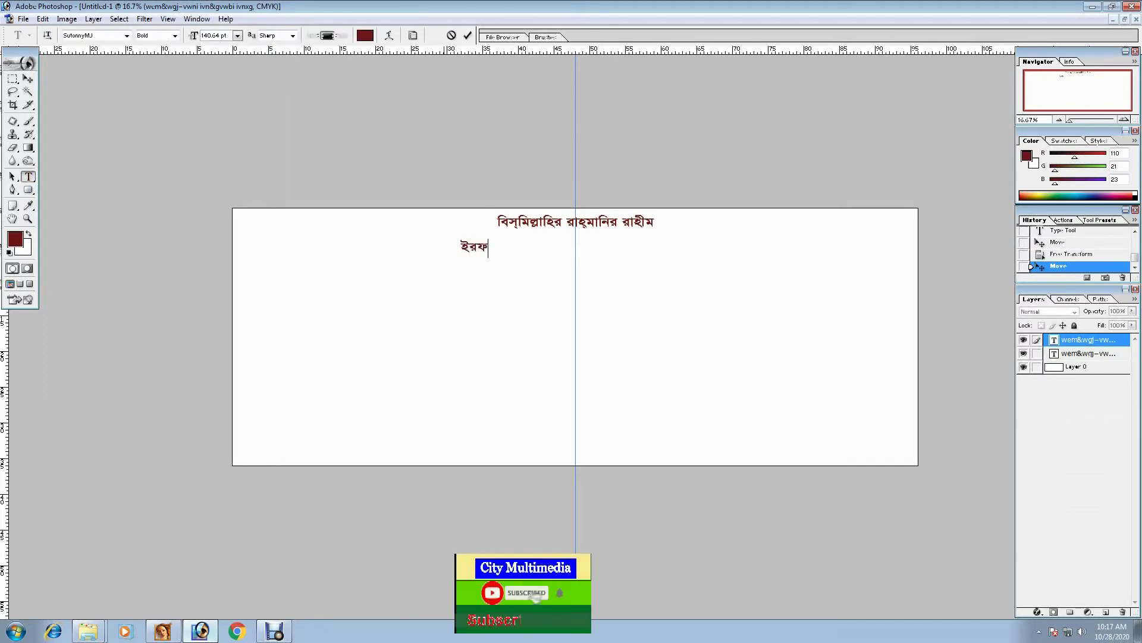
pyautogui.write('gUi')
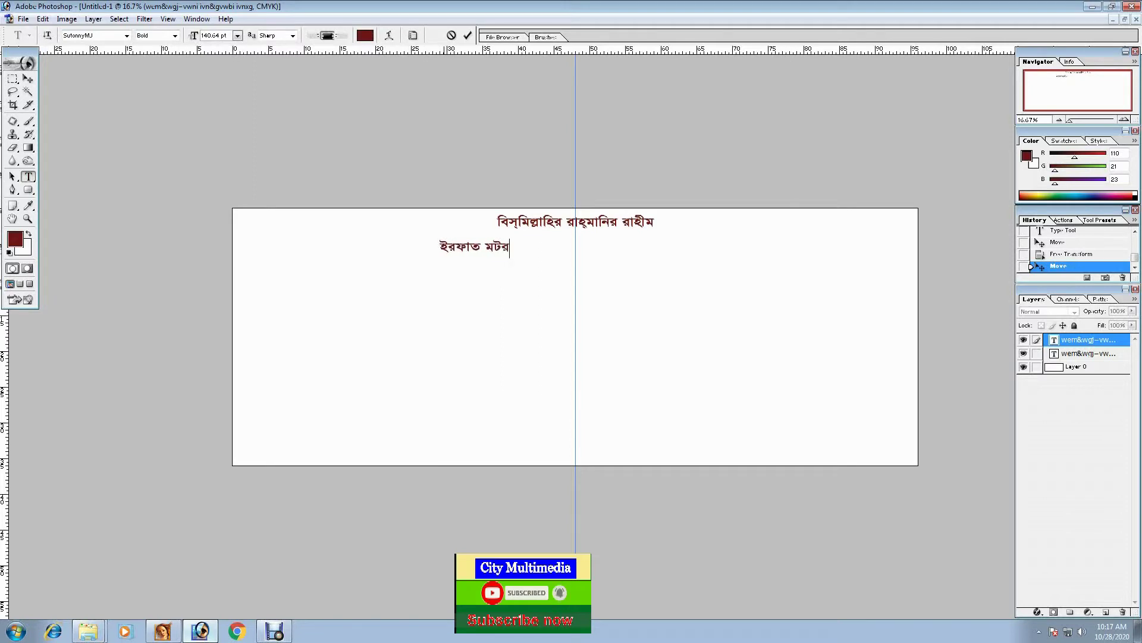
pyautogui.write('m')
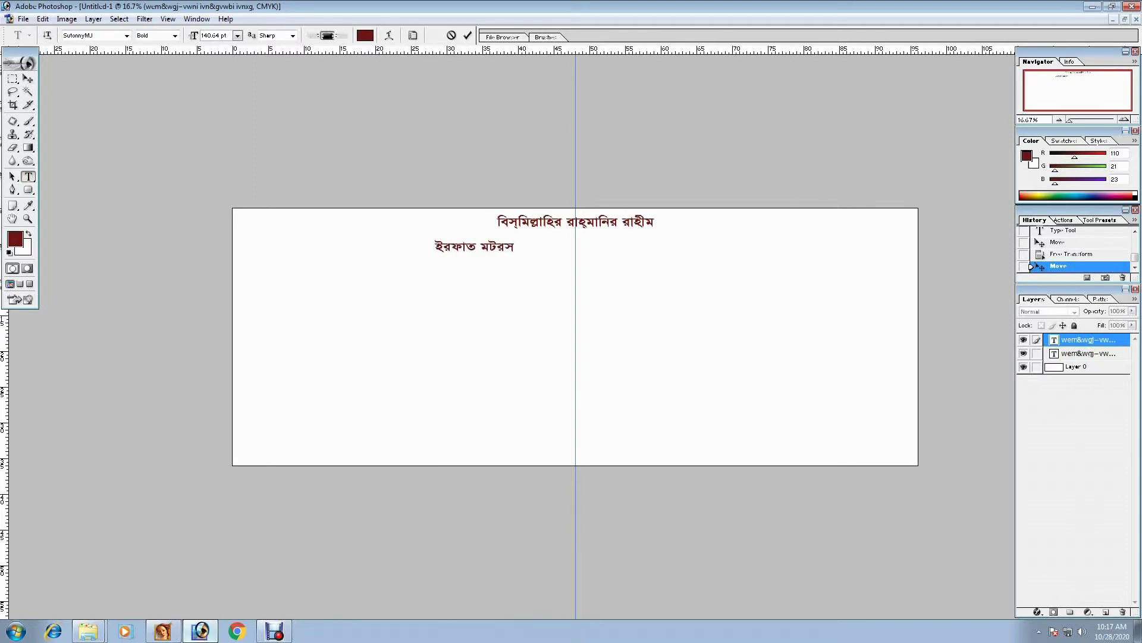
pyautogui.hotkey('ctrl', 'Return')
# - Scale the 'ইরফাত মটরস' title up greatly and stretch it wider to the left
pyautogui.hotkey('ctrl', 't')
pyautogui.moveTo(516, 253); pyautogui.dragTo(857, 310)
pyautogui.moveTo(429, 275); pyautogui.dragTo(297, 275)
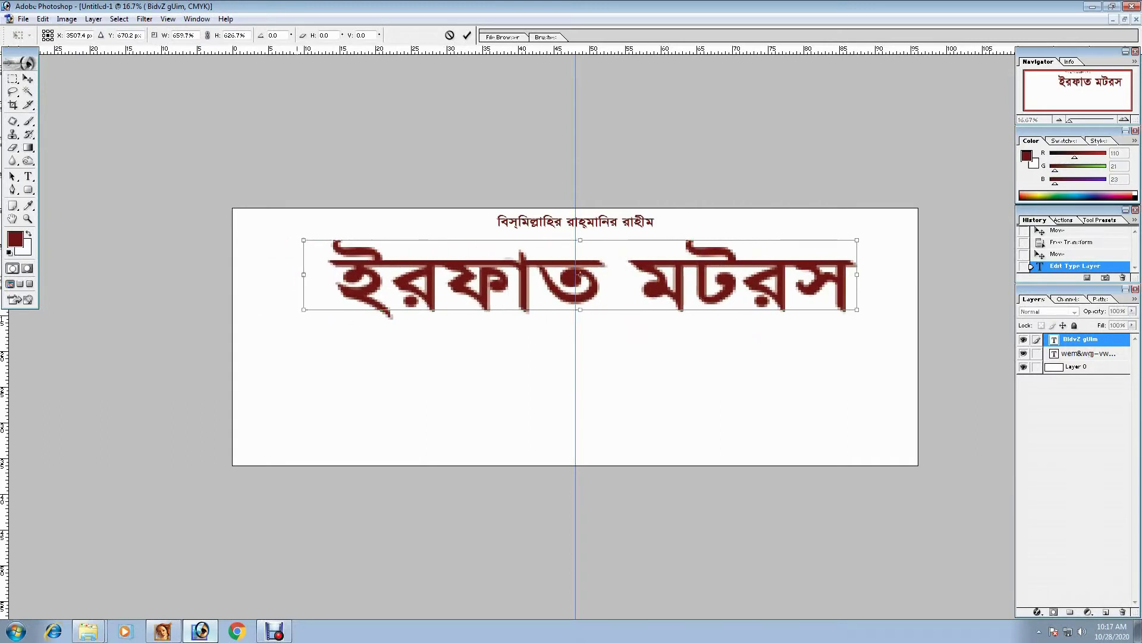
pyautogui.press('Return')
pyautogui.press('t')
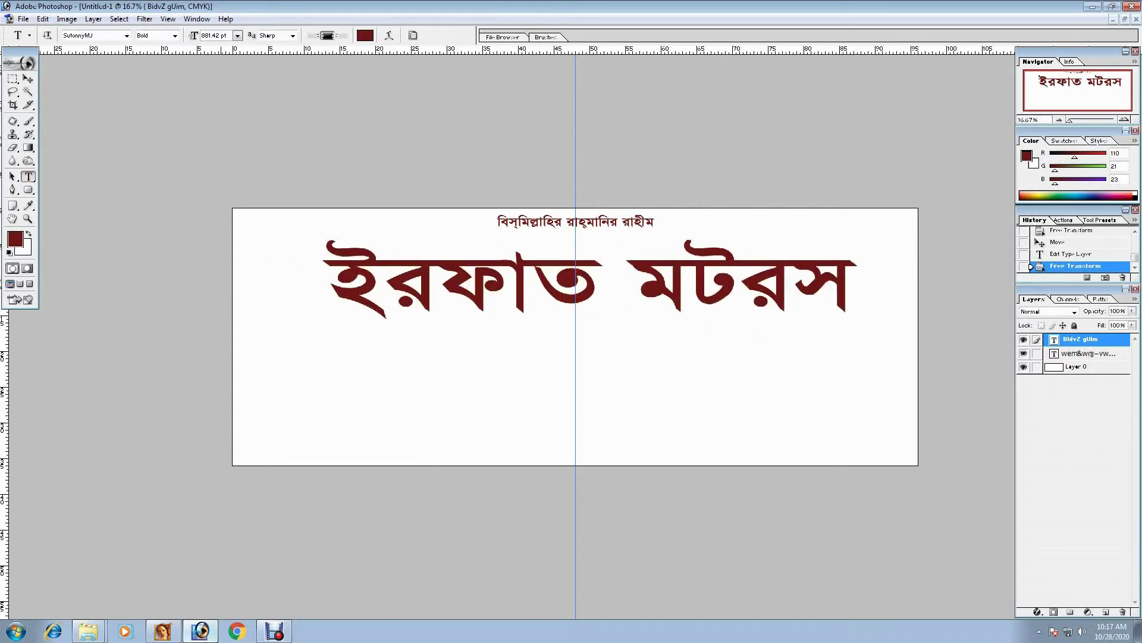
pyautogui.click(329, 291)
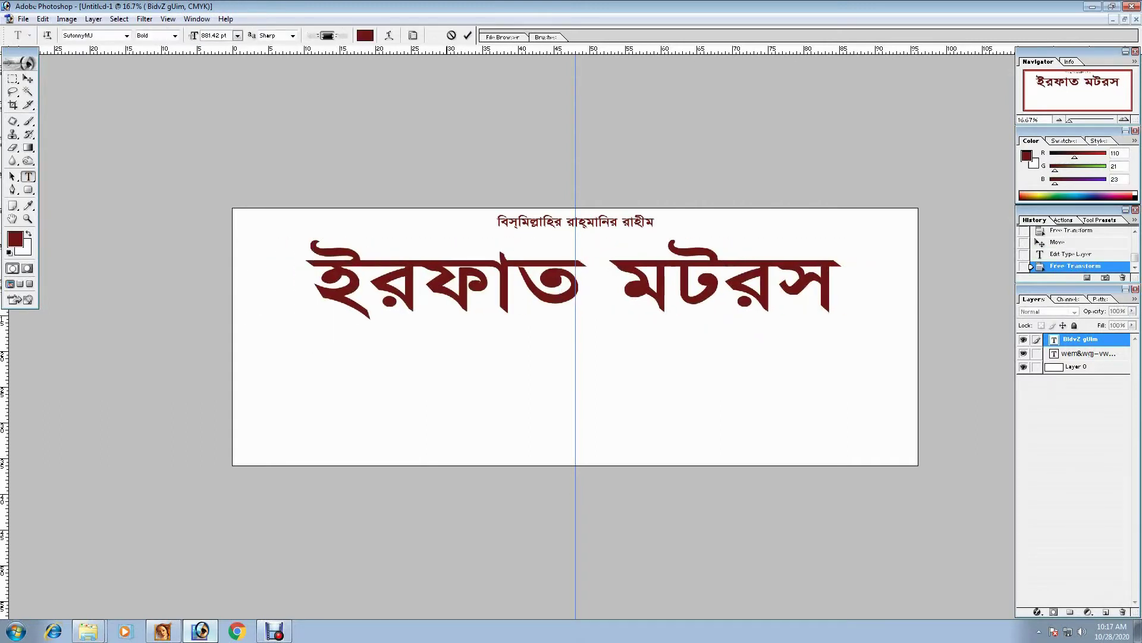
pyautogui.hotkey('ctrl', 'Return')
# - Move the title up under the Bismillah line and stretch it wider and taller
pyautogui.press('v')
pyautogui.moveTo(576, 276); pyautogui.dragTo(575, 266)
pyautogui.moveTo(844, 266); pyautogui.dragTo(894, 267)
pyautogui.moveTo(576, 232); pyautogui.dragTo(575, 215)
pyautogui.press('Return')
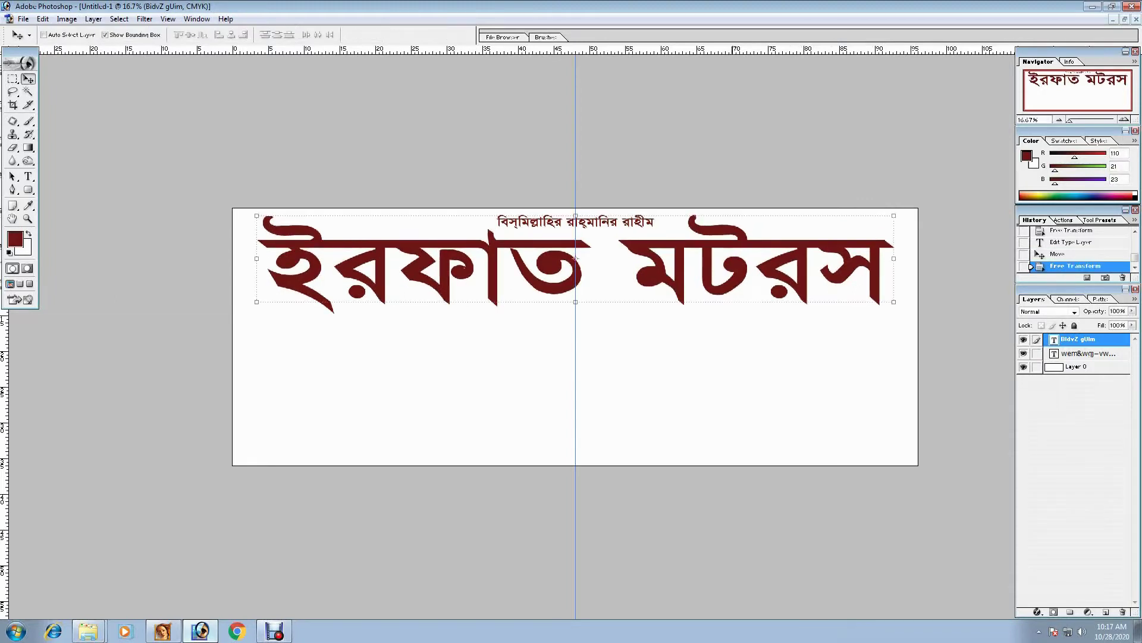
# - Change the title's font to Shorif Shishir ANSI
pyautogui.press('t')
pyautogui.click(627, 268)
pyautogui.hotkey('ctrl', 'a')
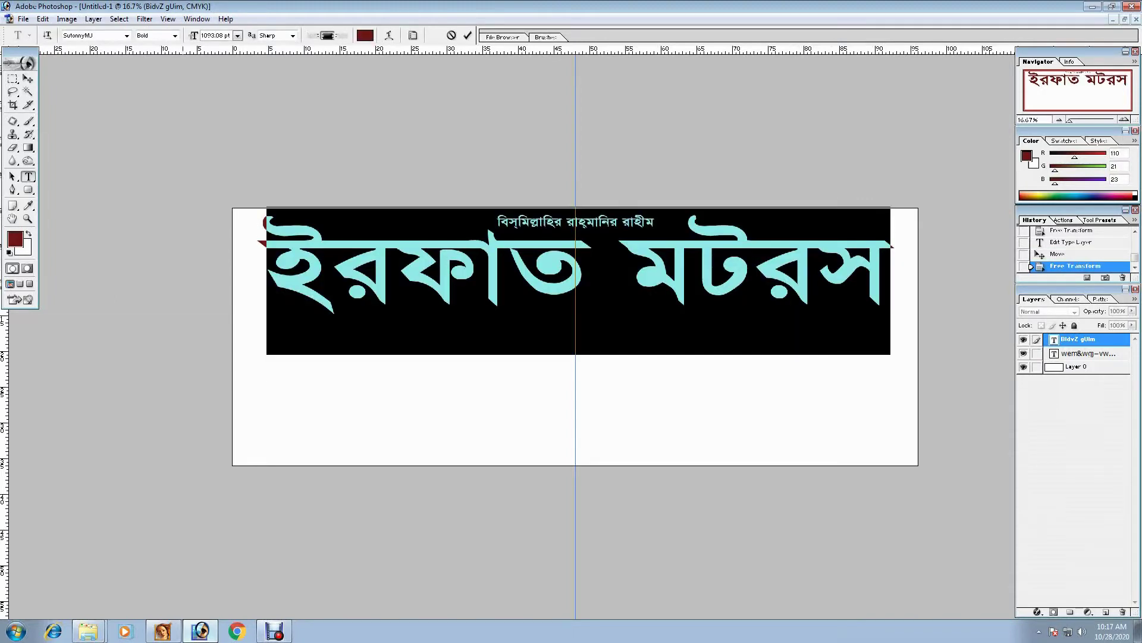
pyautogui.click(127, 36)
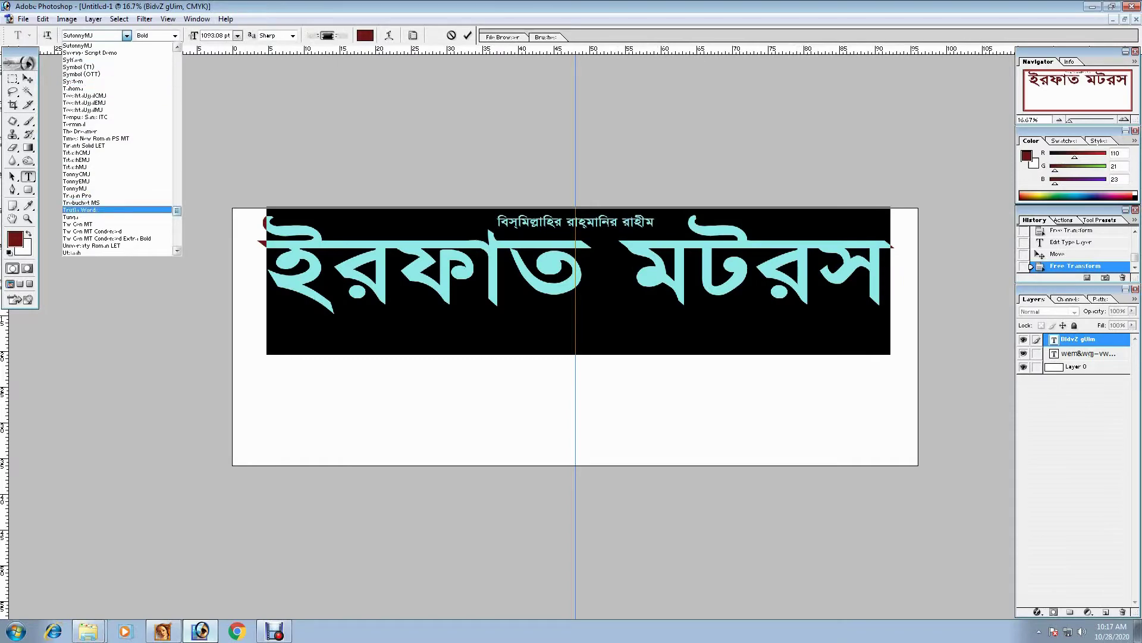
pyautogui.scroll(-3, 119, 148)
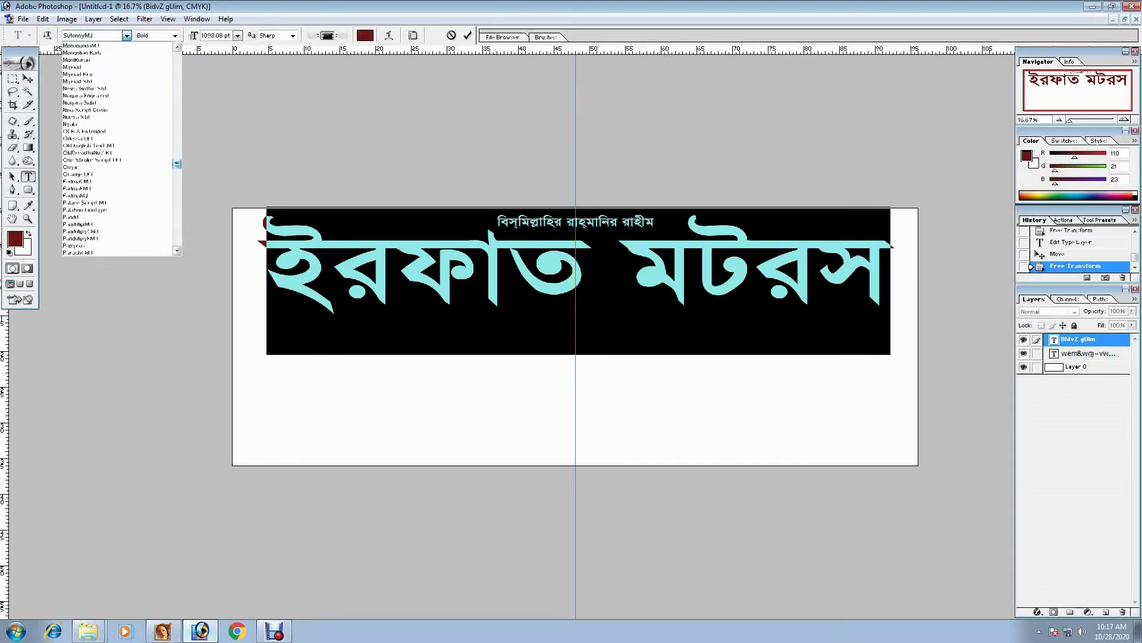
pyautogui.scroll(-3, 119, 149)
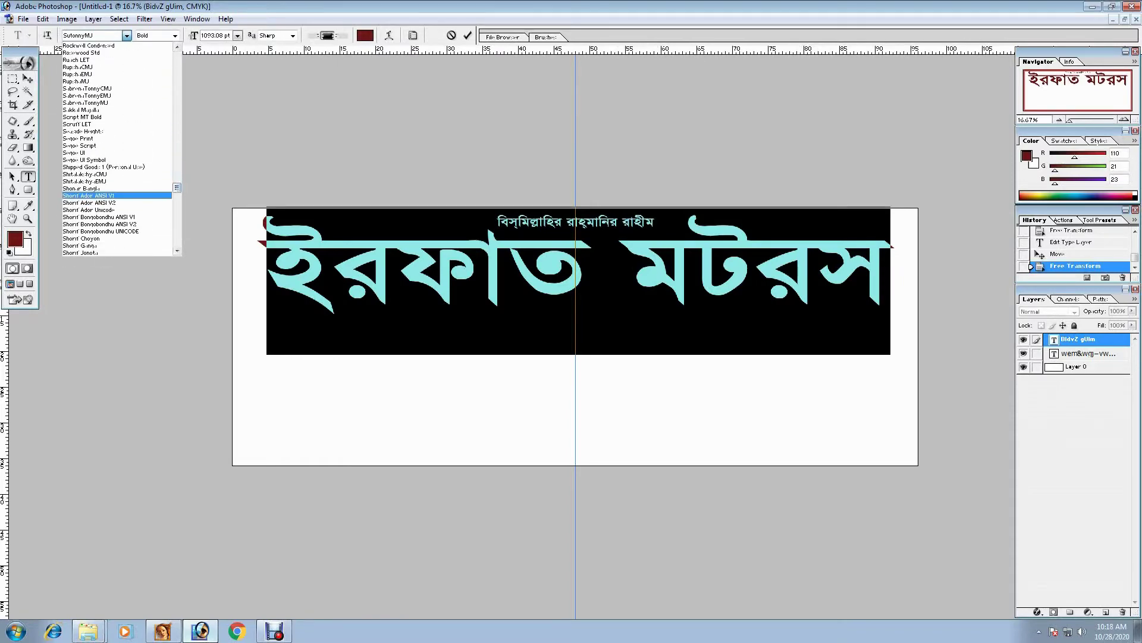
pyautogui.click(89, 197)
pyautogui.click(126, 36)
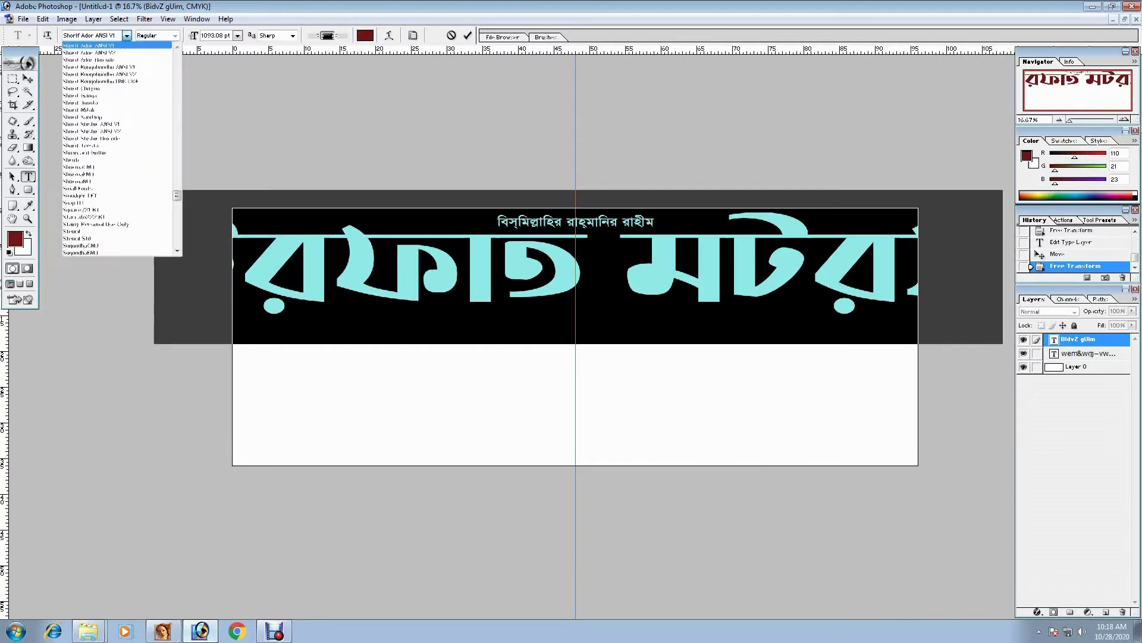
pyautogui.press('Return')
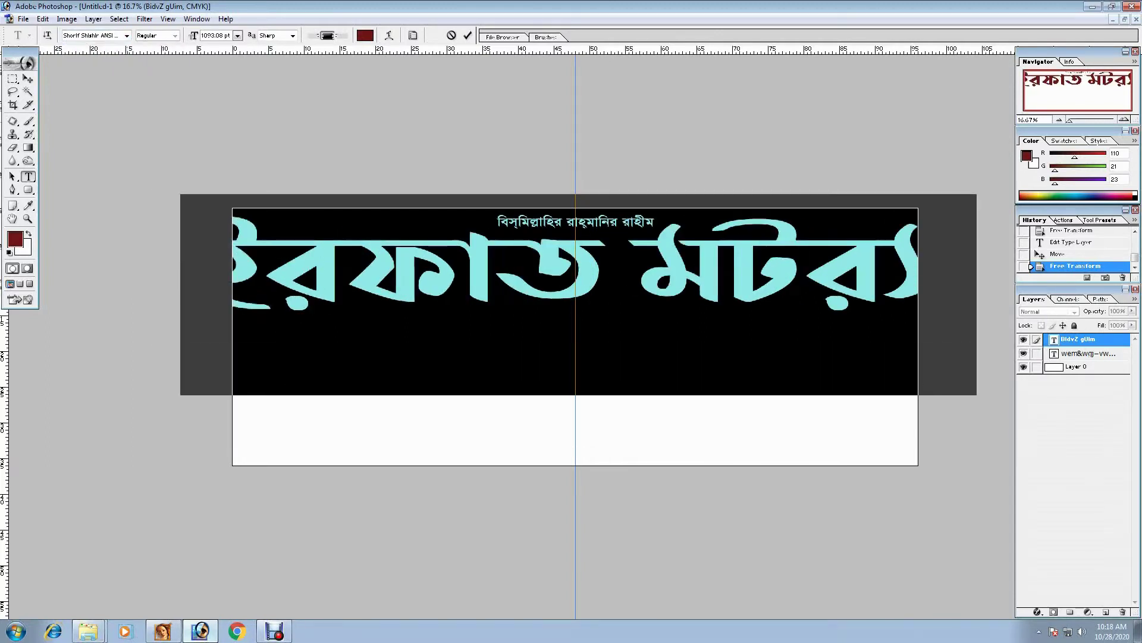
pyautogui.click(602, 297)
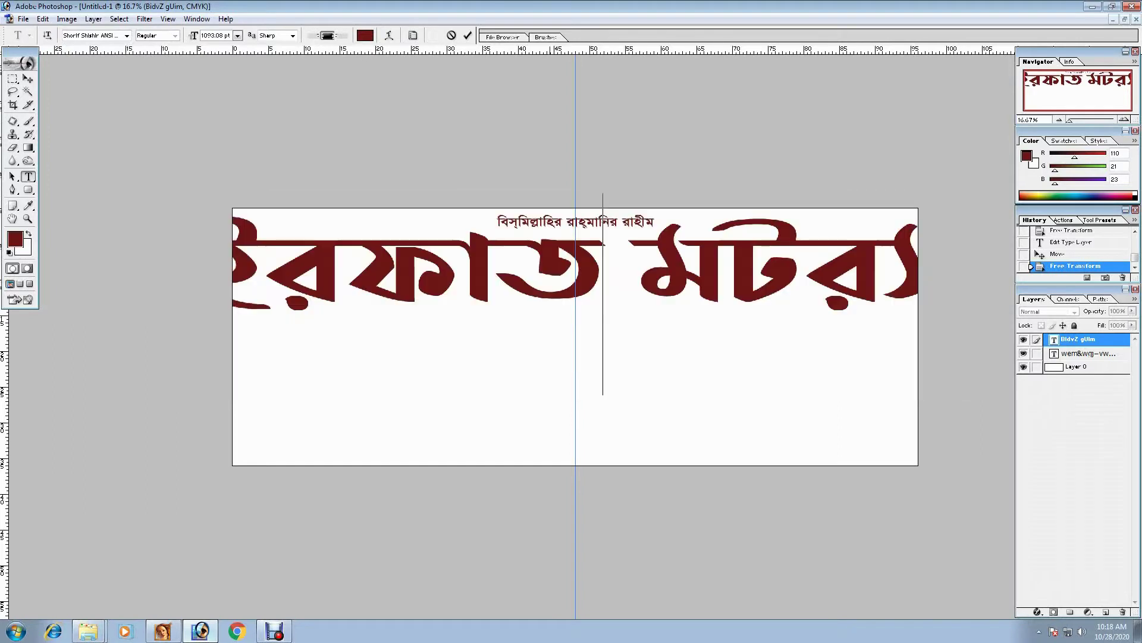
pyautogui.hotkey('ctrl', 'Return')
# - Narrow the title to fit within the banner width and shift it slightly right
pyautogui.press('v')
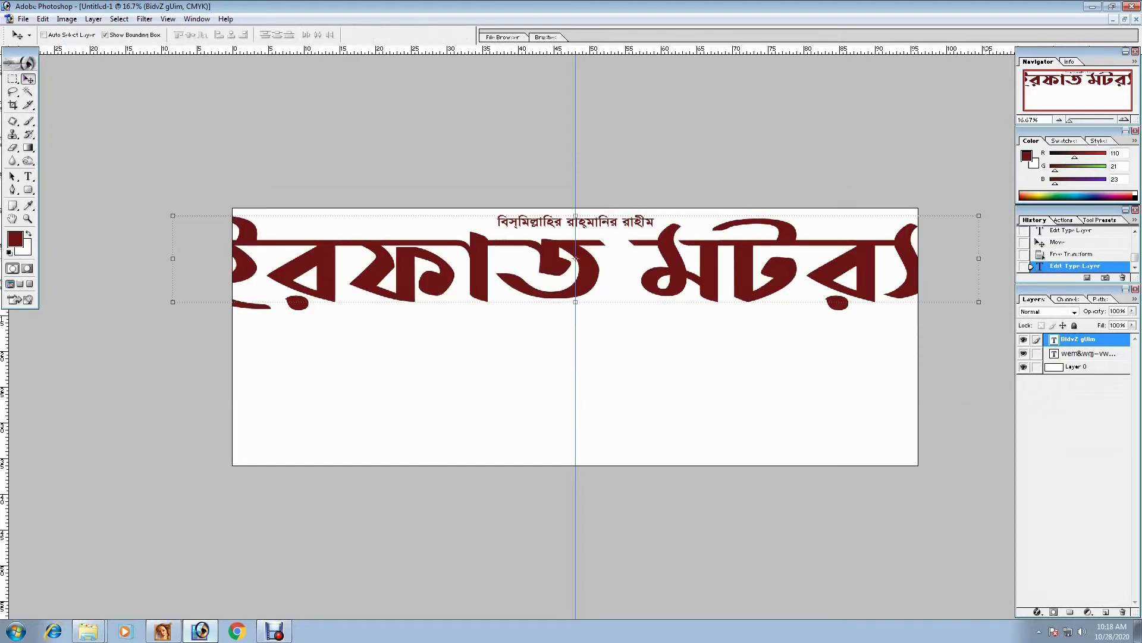
pyautogui.moveTo(978, 258); pyautogui.dragTo(905, 258)
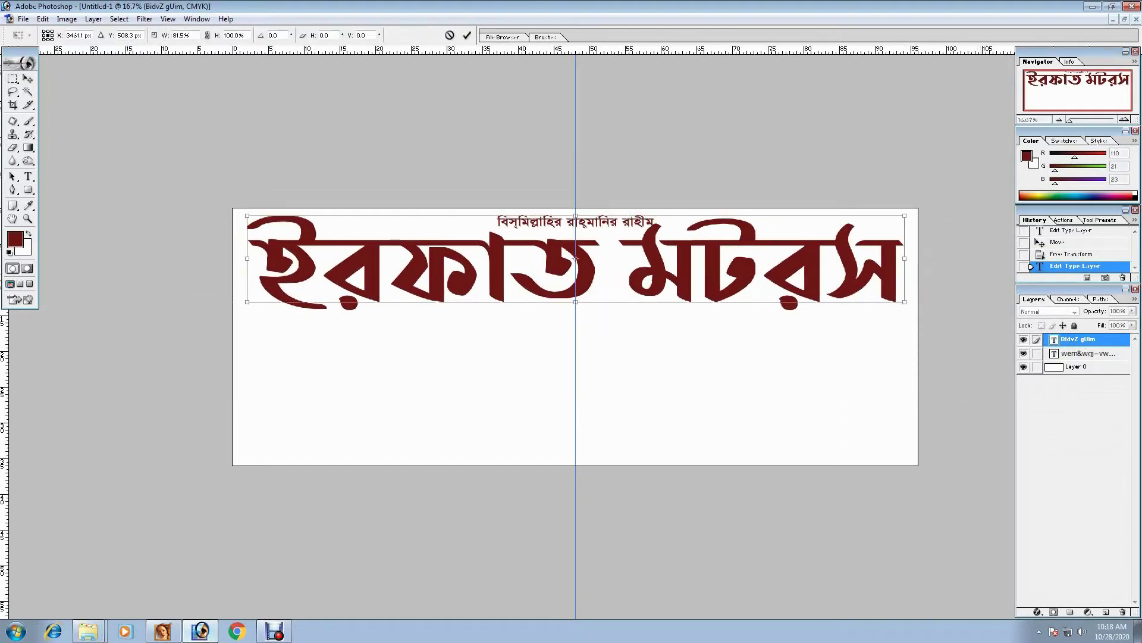
pyautogui.moveTo(575, 258); pyautogui.dragTo(580, 258)
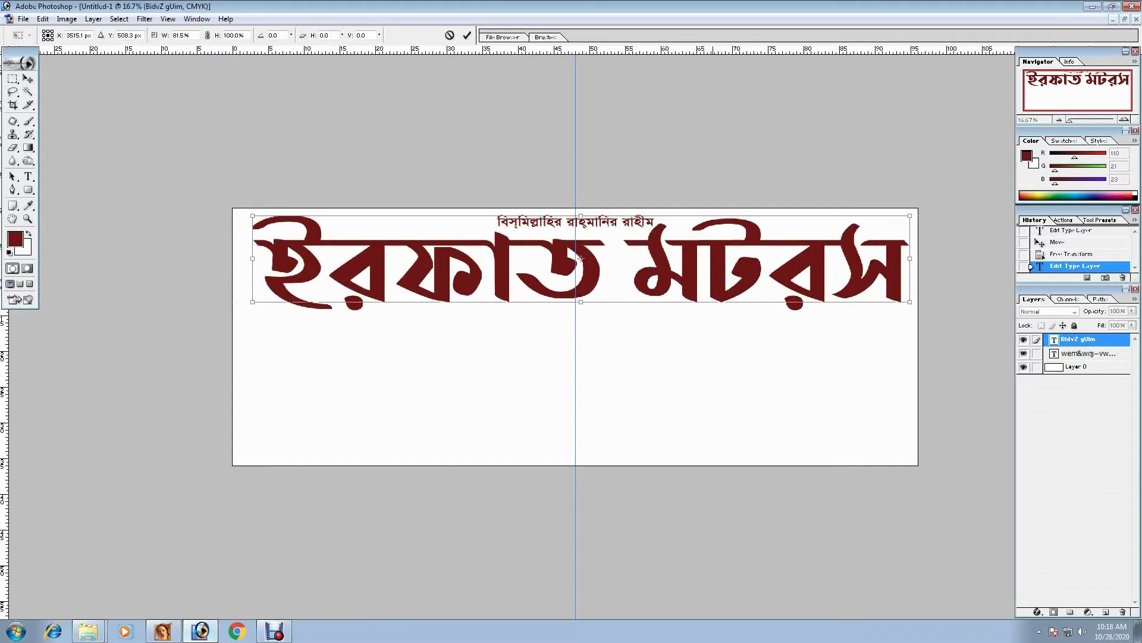
pyautogui.press('Return')
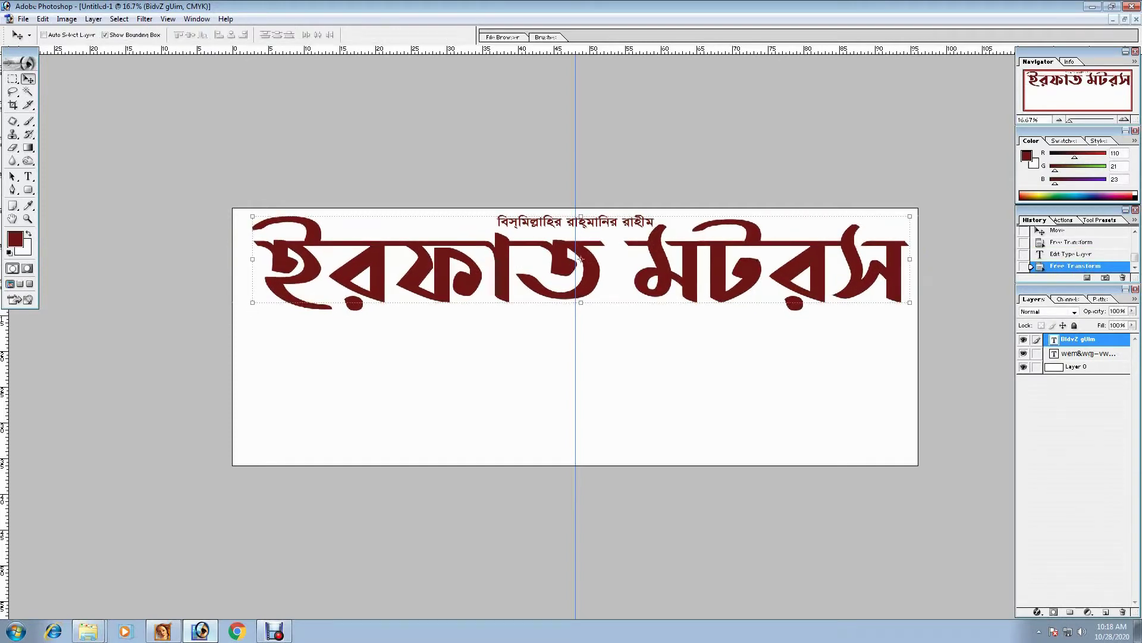
pyautogui.click(1038, 612)
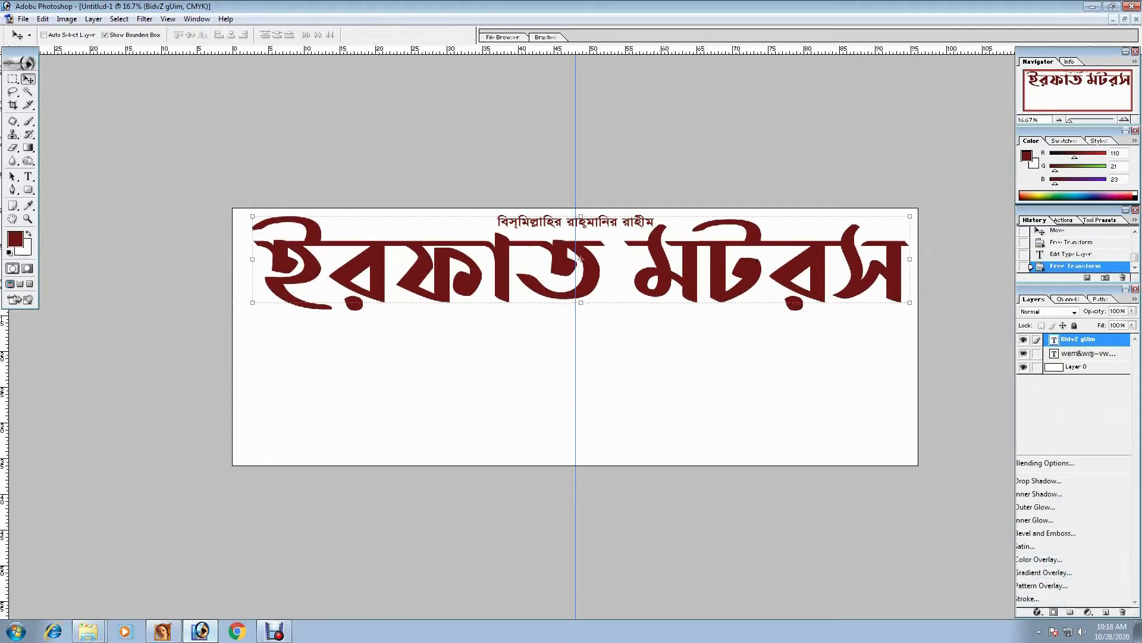
# - Give the title a red Color Overlay and a white Stroke outline
pyautogui.click(1039, 574)
pyautogui.click(844, 220)
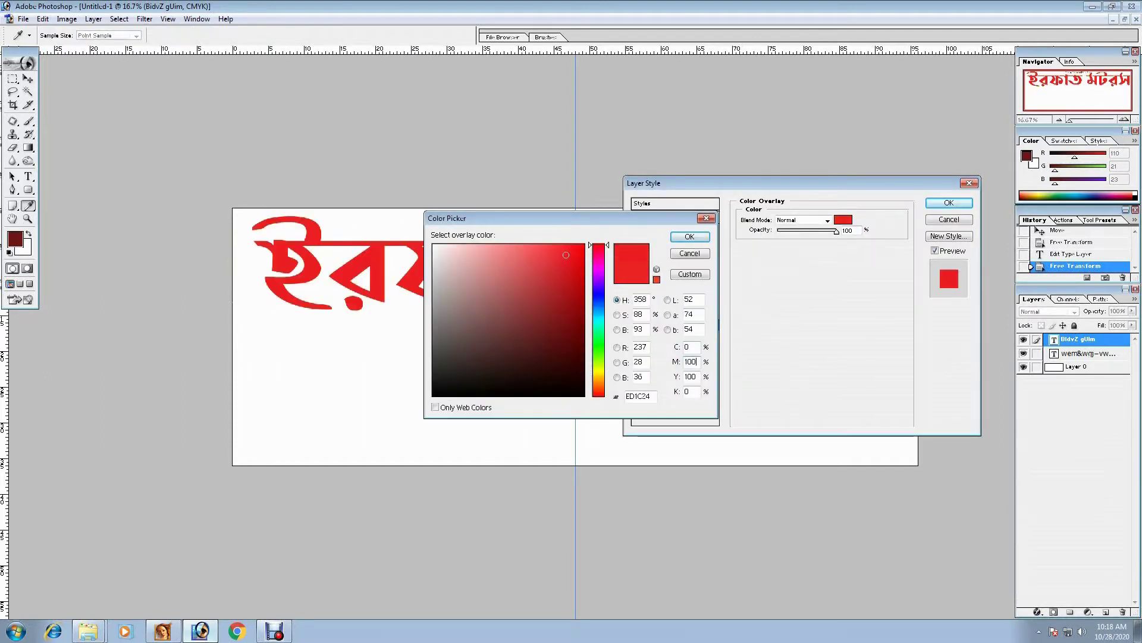
pyautogui.press('Return')
pyautogui.click(651, 360)
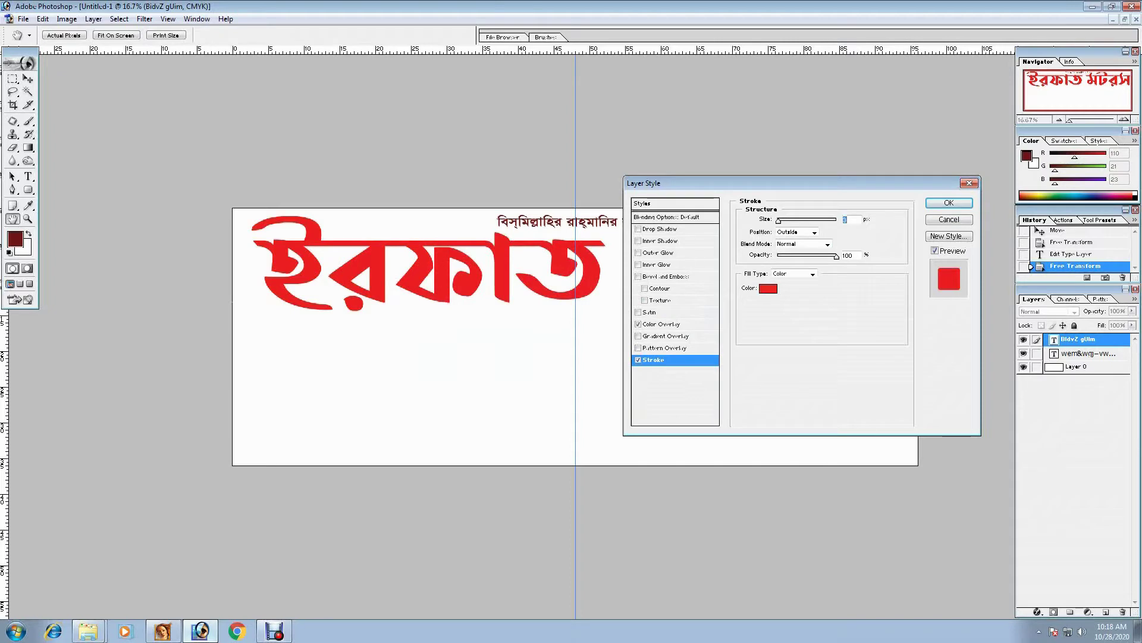
pyautogui.click(768, 288)
pyautogui.press('Return')
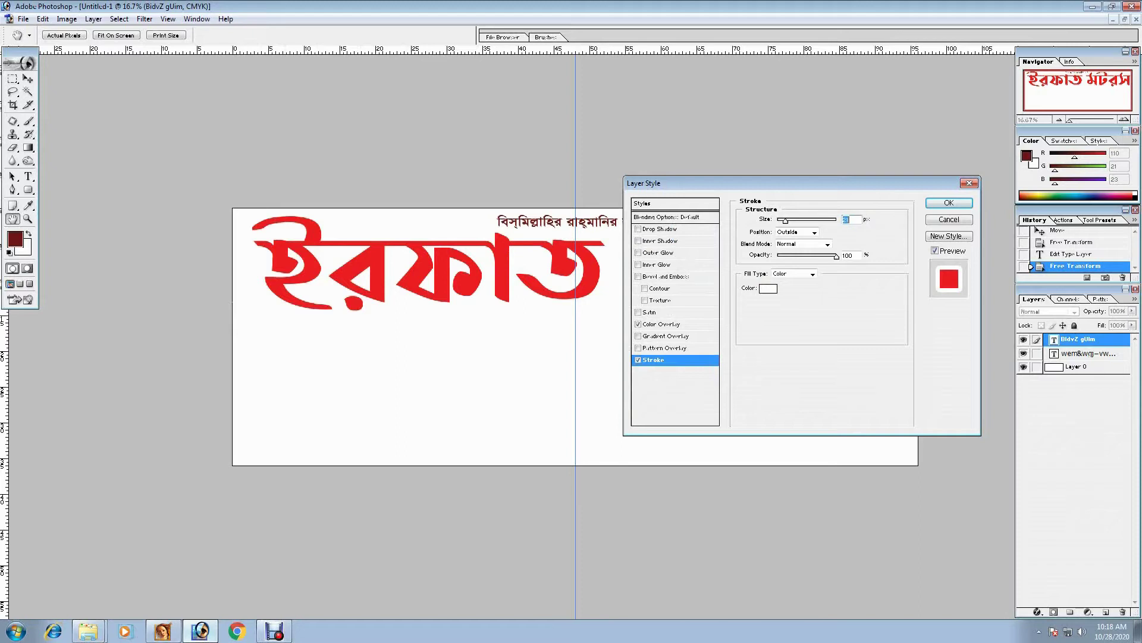
# - Add a Normal-blend drop shadow with larger distance and cyan colour 00AEEF
pyautogui.click(661, 228)
pyautogui.moveTo(781, 268); pyautogui.dragTo(817, 267)
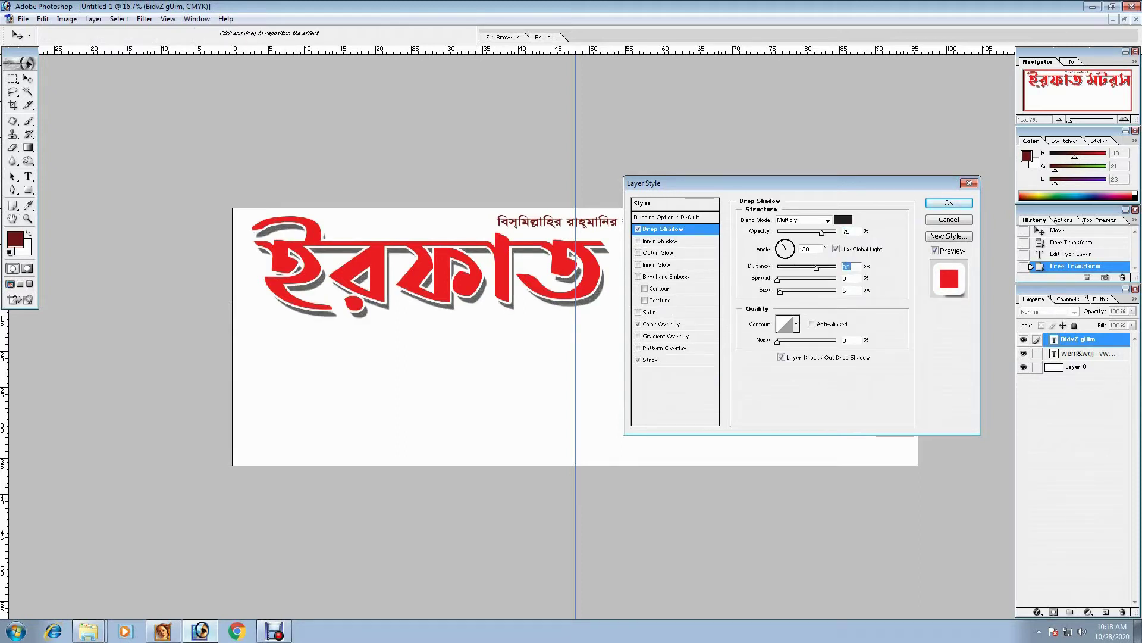
pyautogui.click(803, 220)
pyautogui.click(797, 229)
pyautogui.click(843, 219)
pyautogui.write('100')
pyautogui.press('Tab')
pyautogui.press('Tab')
pyautogui.press('Tab')
pyautogui.write('0')
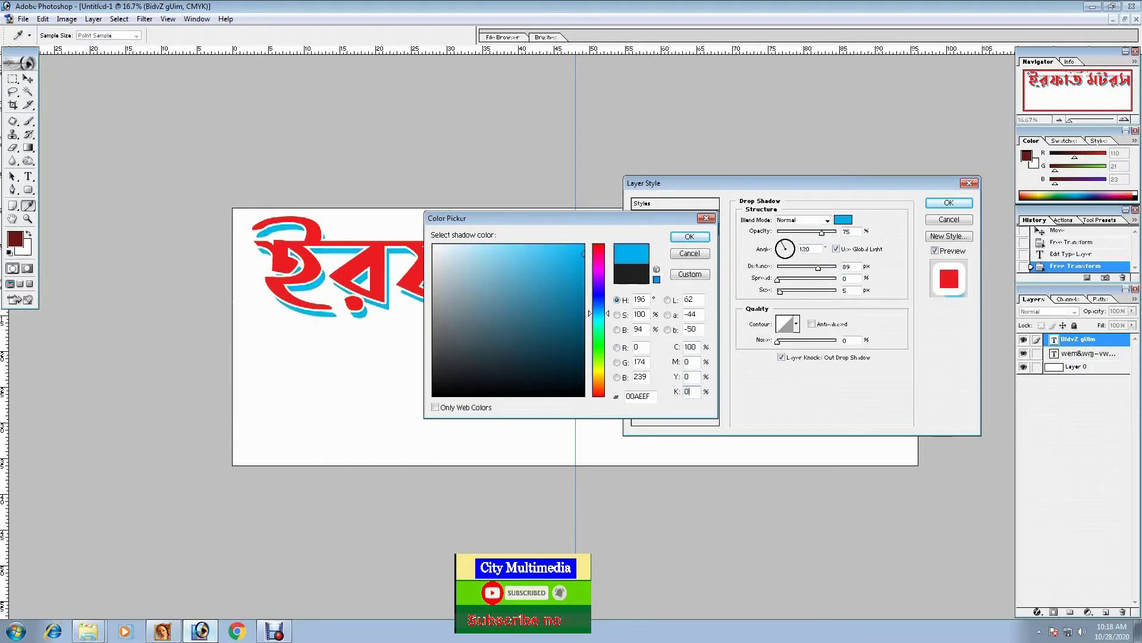
pyautogui.press('Return')
pyautogui.press('Return')
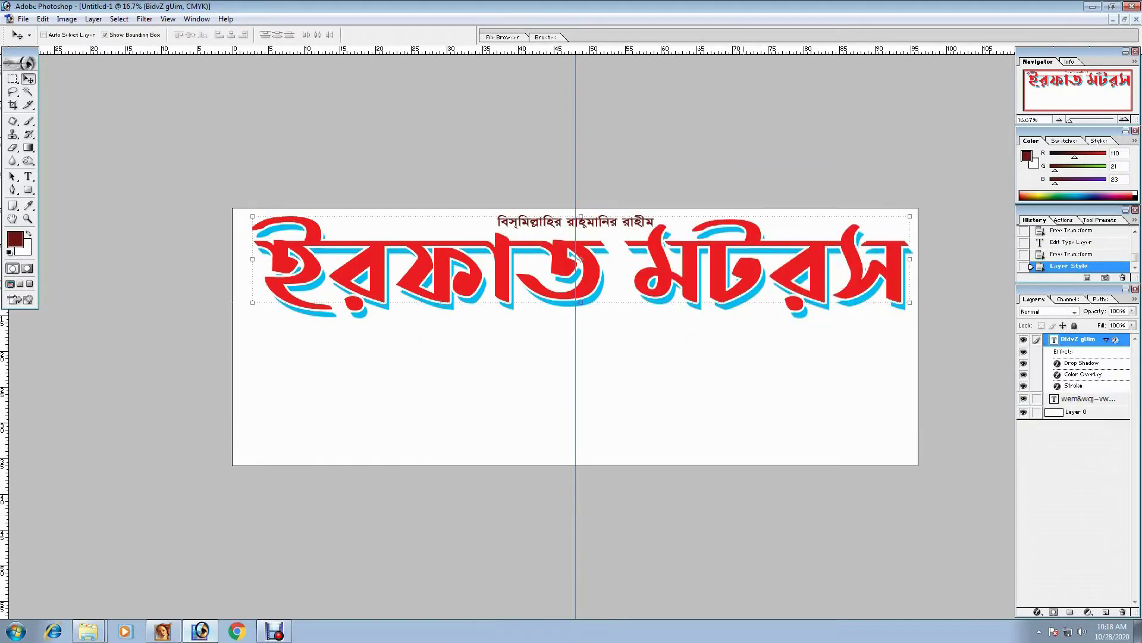
# - Duplicate the small top text line below the title and enlarge the copy slightly
pyautogui.rightClick(647, 222)
pyautogui.click(685, 230)
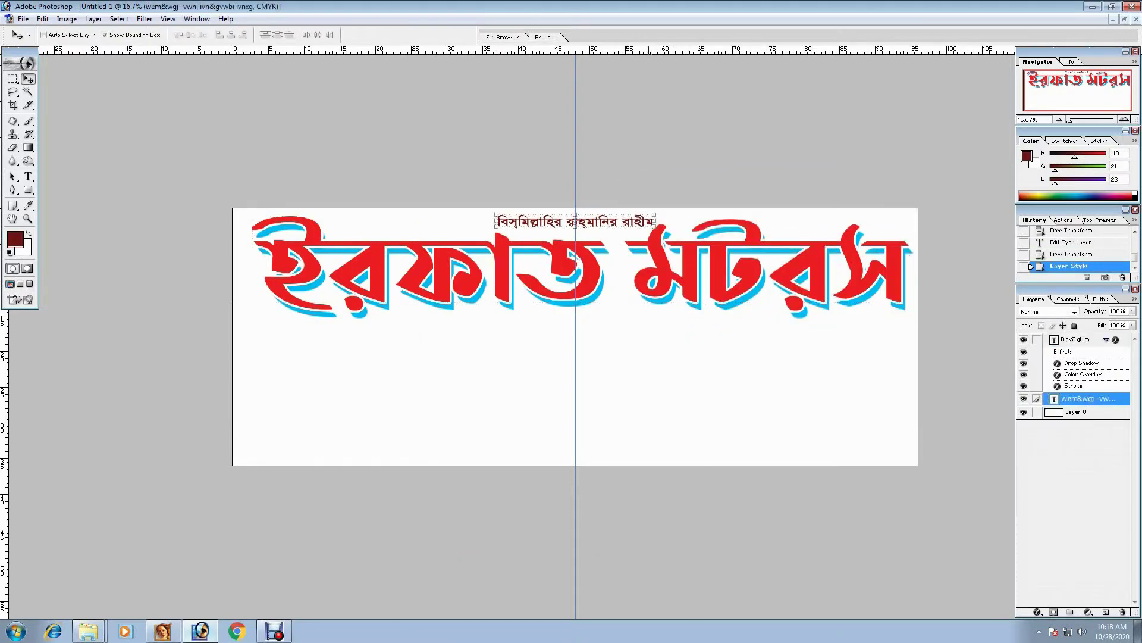
pyautogui.moveTo(575, 221); pyautogui.dragTo(570, 346)
pyautogui.moveTo(649, 353); pyautogui.dragTo(673, 353)
pyautogui.press('Return')
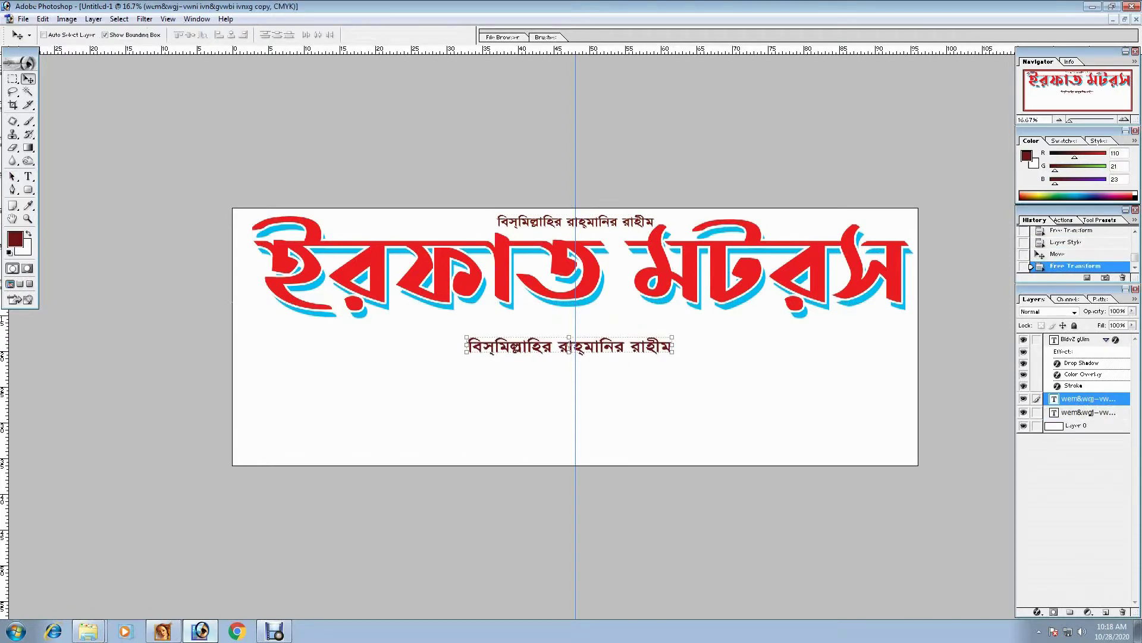
# - Retype the copy as the proprietor line with the owner's name
pyautogui.press('t')
pyautogui.click(576, 348)
pyautogui.hotkey('ctrl', 'a')
pyautogui.press('BackSpace')
pyautogui.write('প্রোঃ')
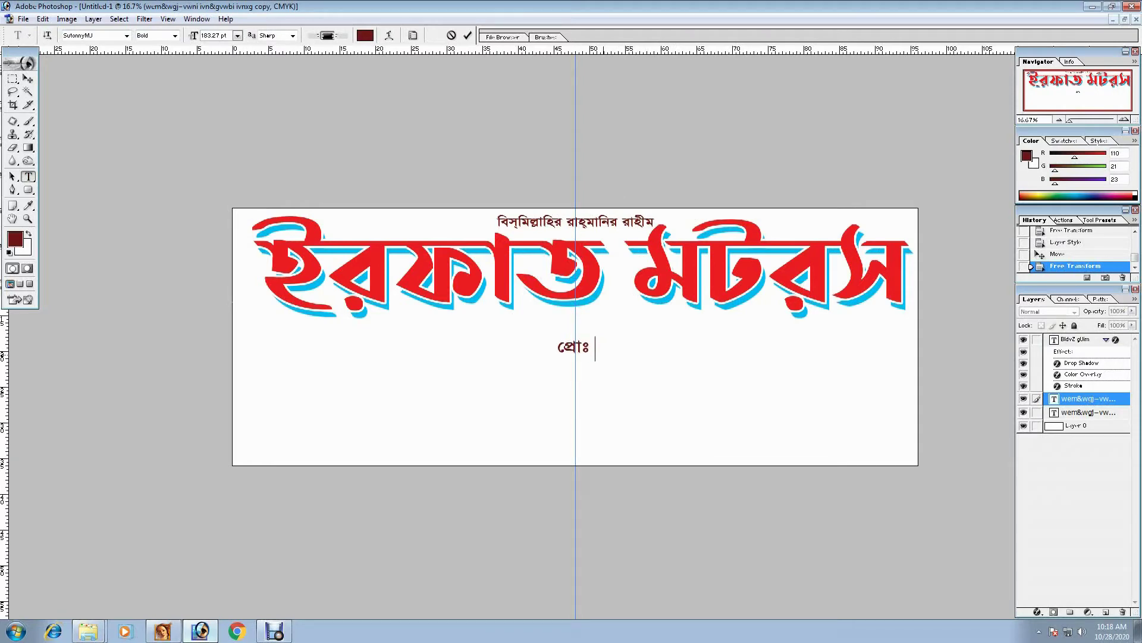
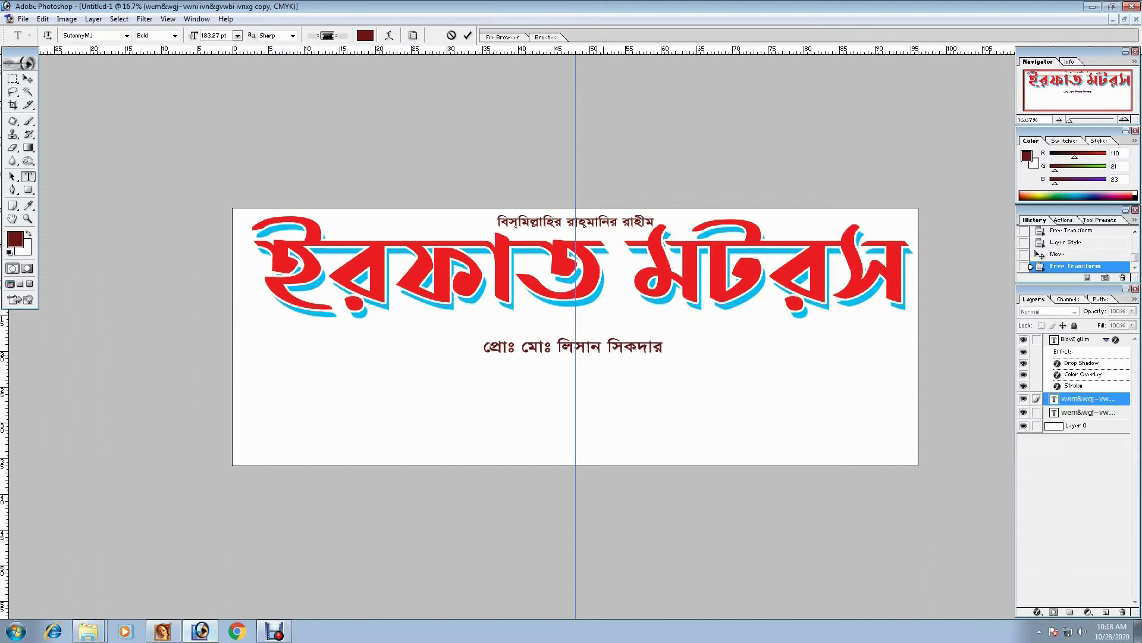
pyautogui.hotkey('ctrl', 'Return')
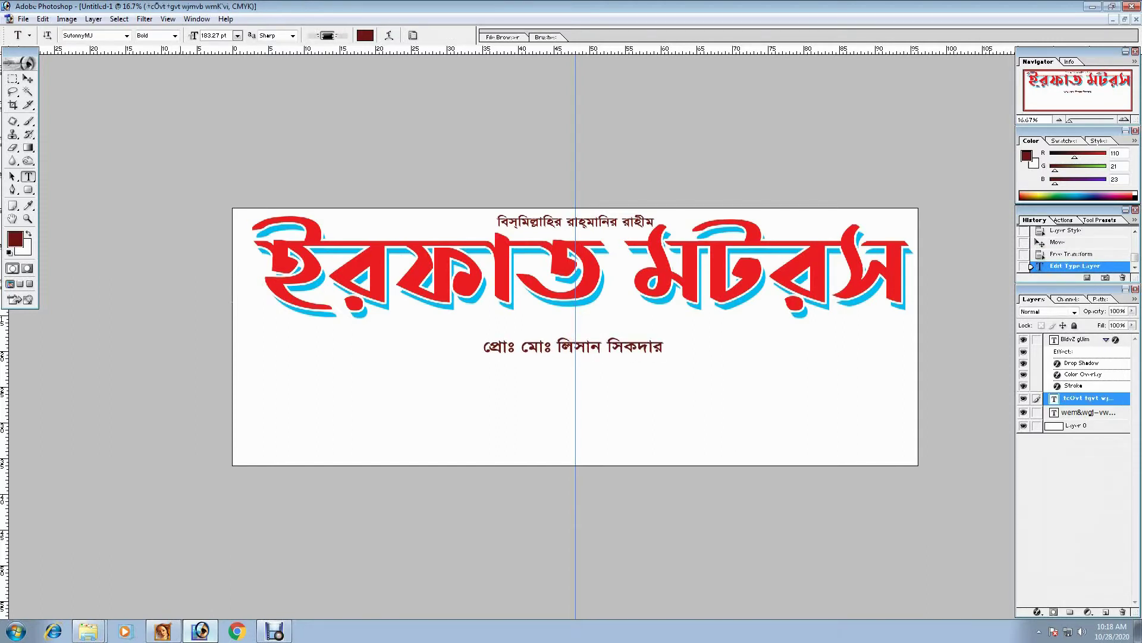
# - Enlarge the proprietor line a bit more and nudge it up slightly
pyautogui.click(27, 78)
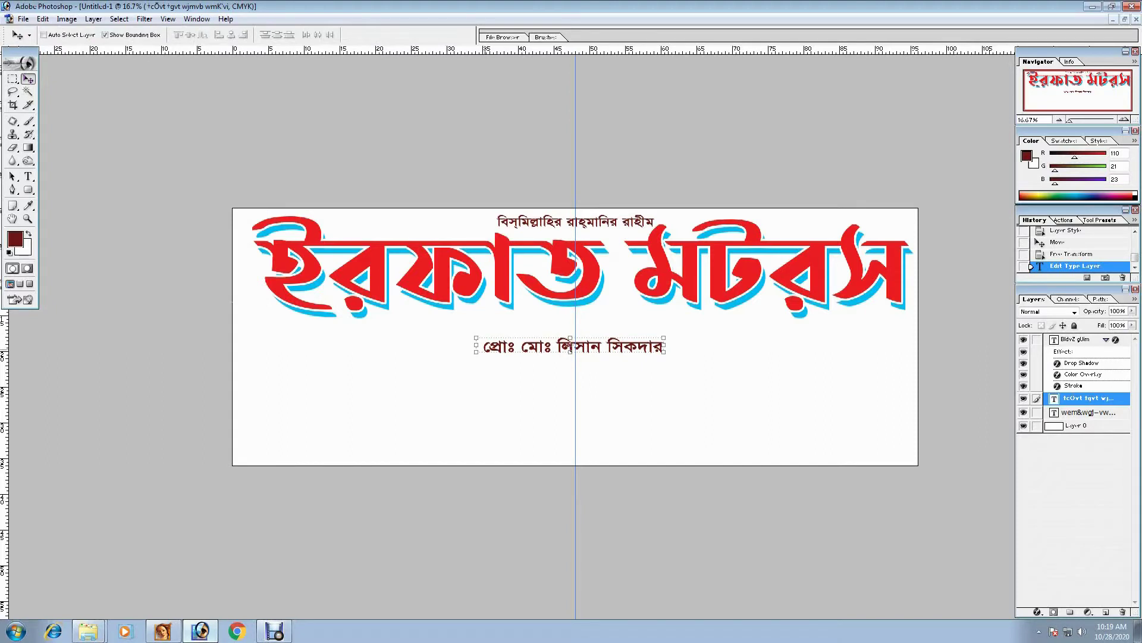
pyautogui.press('t')
pyautogui.click(483, 348)
pyautogui.hotkey('ctrl', 'Return')
pyautogui.press('v')
pyautogui.hotkey('ctrl', 't')
pyautogui.moveTo(662, 352); pyautogui.dragTo(709, 346)
pyautogui.press('Return')
pyautogui.hotkey('shift', 'Up')
pyautogui.hotkey('shift', 'Up')
pyautogui.hotkey('shift', 'Up')
pyautogui.hotkey('shift', 'Up')
pyautogui.hotkey('shift', 'Up')
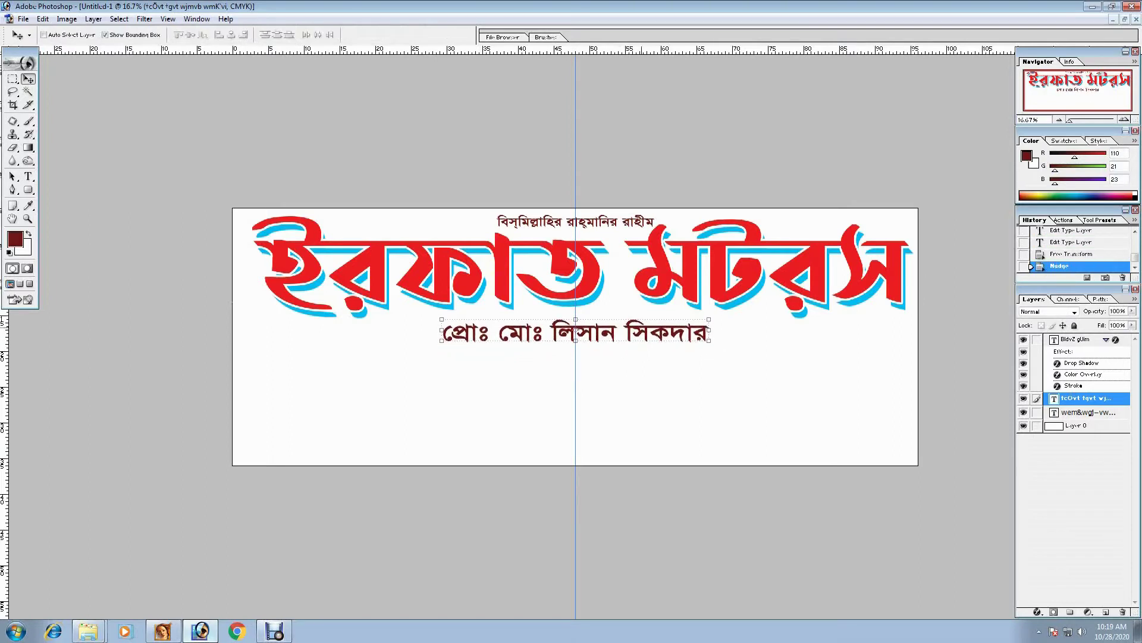
# - Duplicate the proprietor line downward and retype it as 'পরিচালনায়:' with the manager's name
pyautogui.moveTo(575, 332); pyautogui.dragTo(554, 369)
pyautogui.doubleClick(1053, 398)
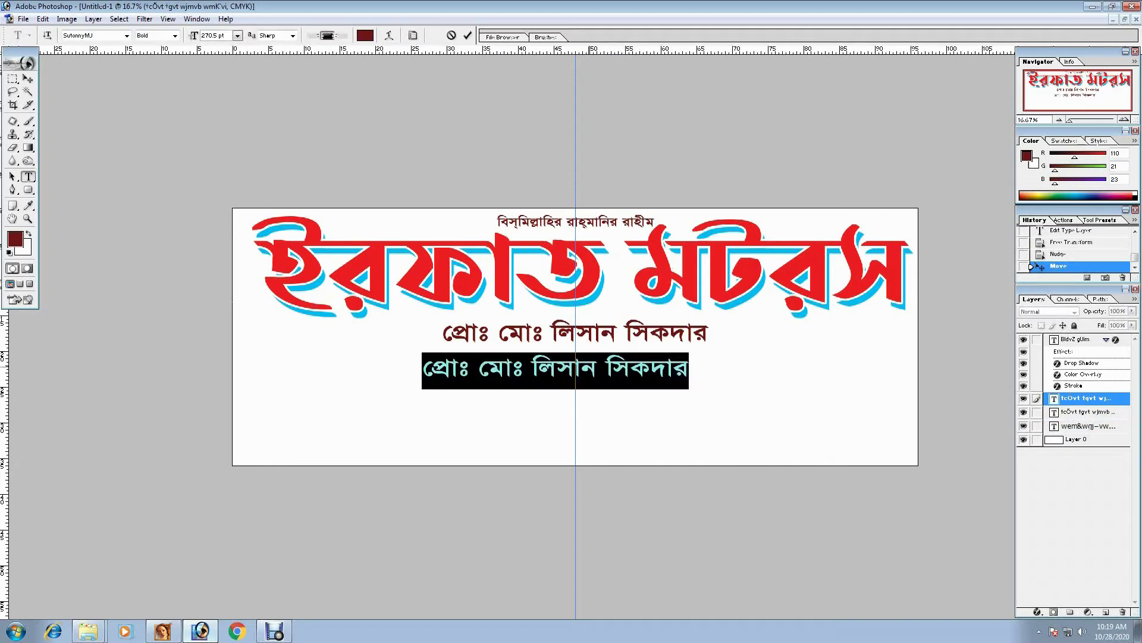
pyautogui.write('পরিচা')
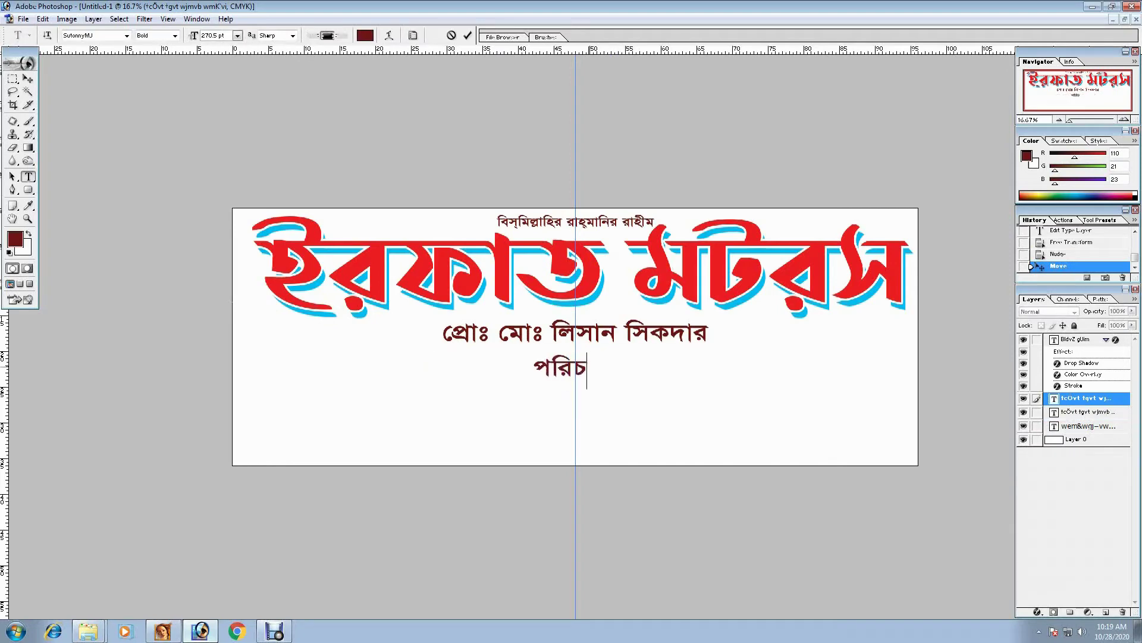
pyautogui.write('লনা')
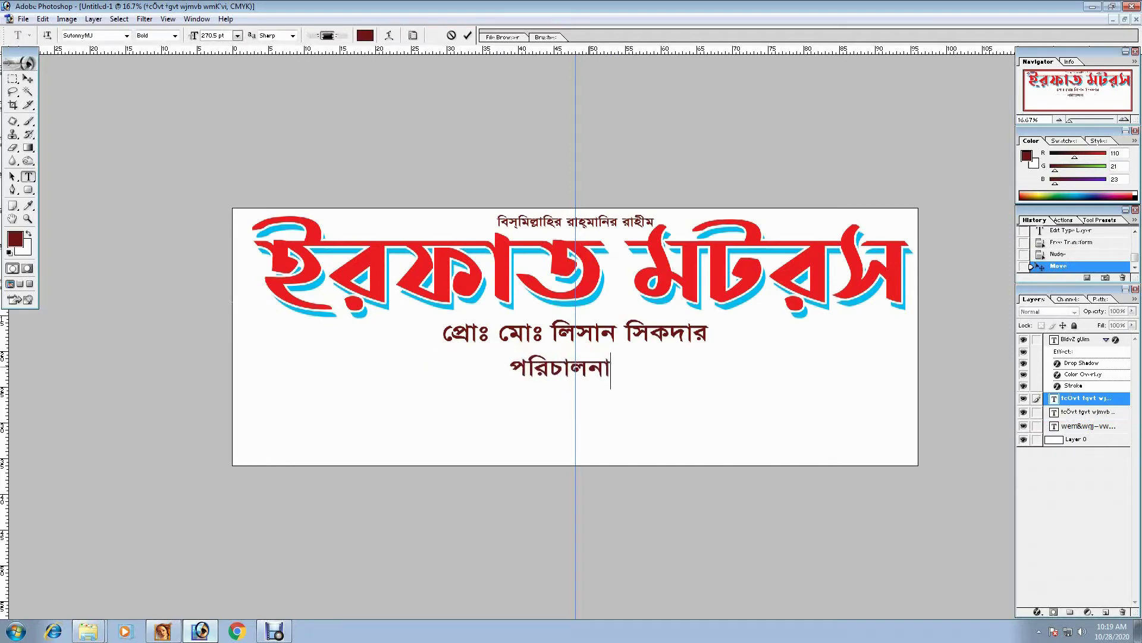
pyautogui.write('য়ঃ আর')
pyautogui.press('BackSpace')
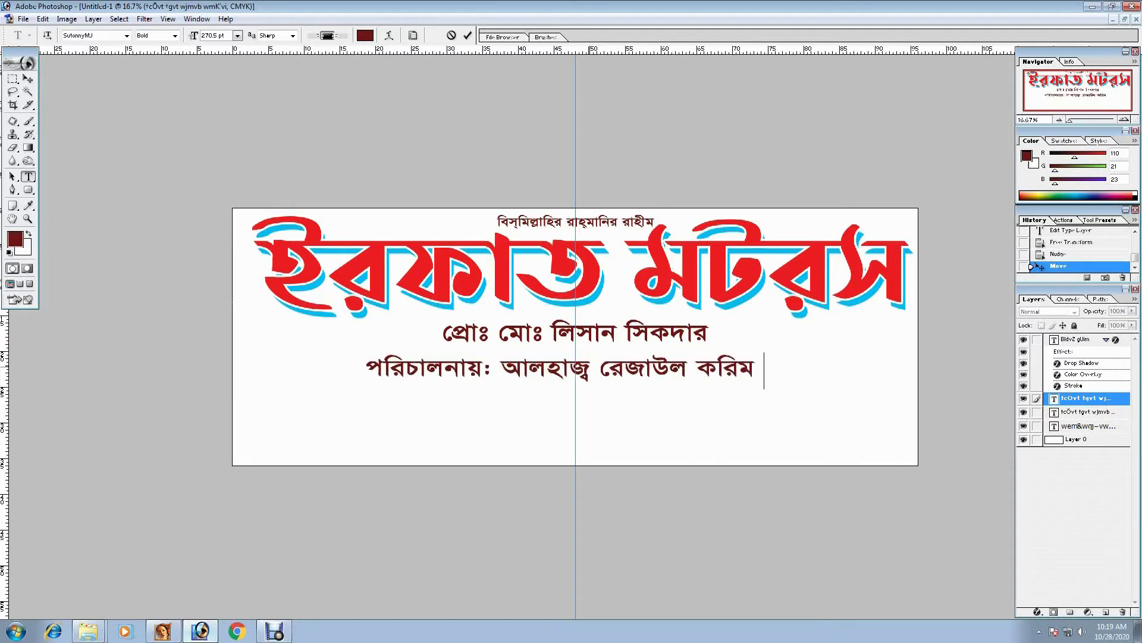
pyautogui.write(' (মো')
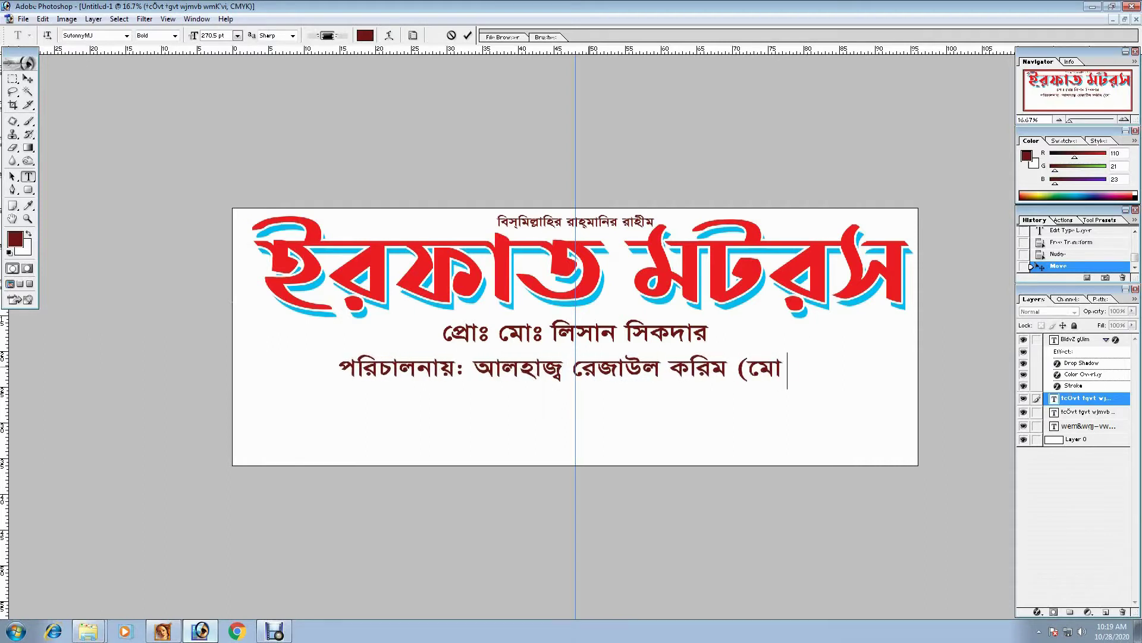
pyautogui.write('ংলা)')
pyautogui.hotkey('ctrl', 'Return')
pyautogui.click(725, 371)
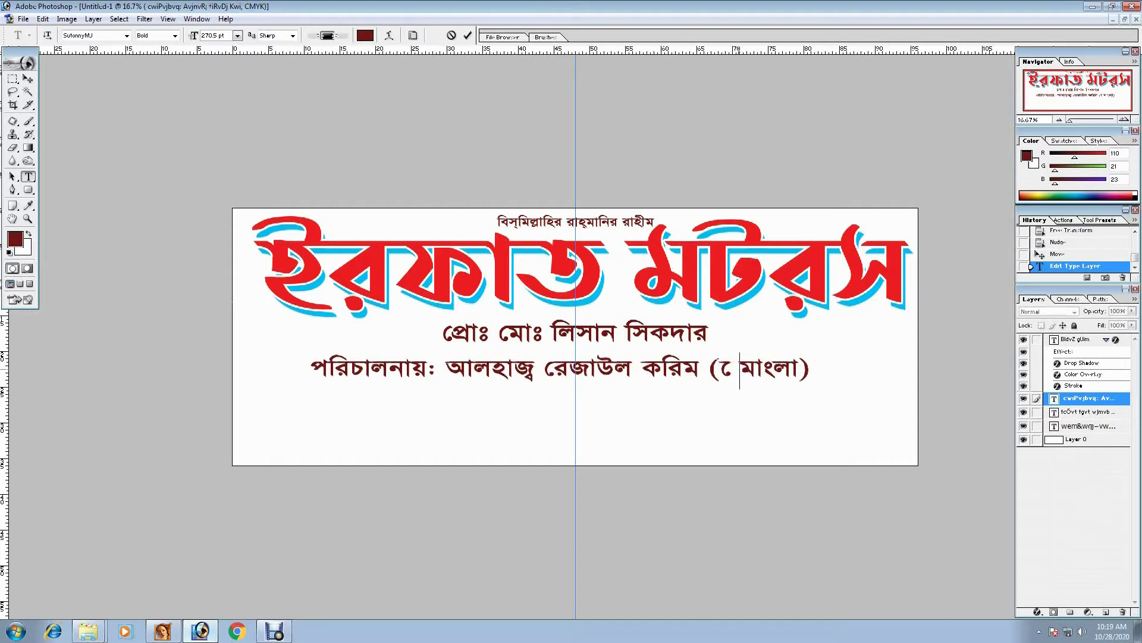
pyautogui.press('BackSpace')
pyautogui.hotkey('ctrl', 'Return')
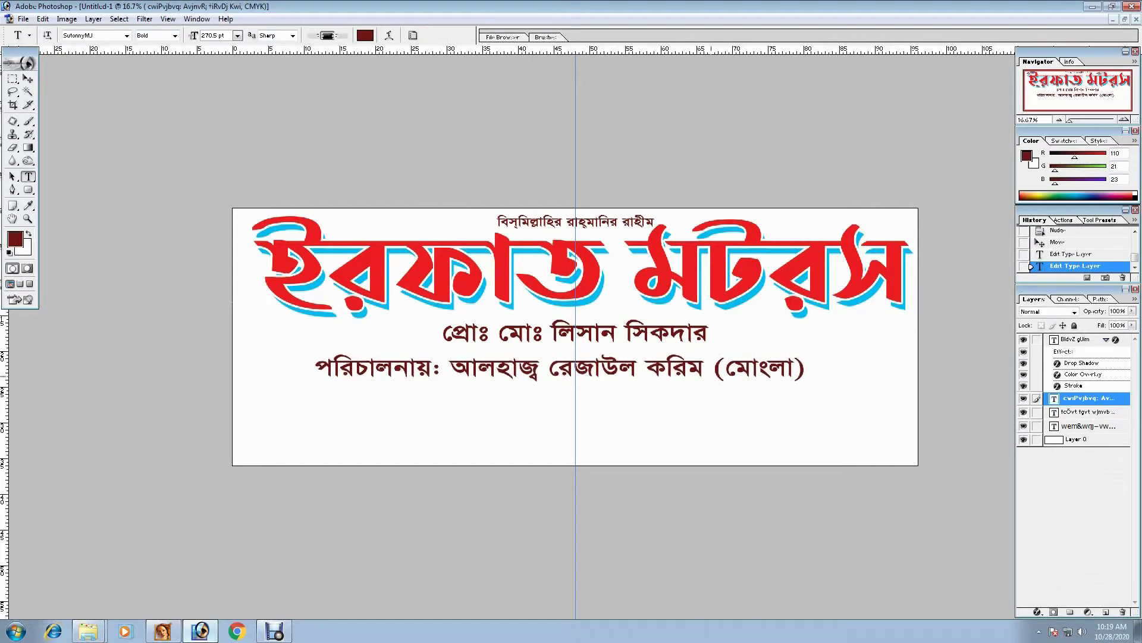
# - Narrow the manager line about its centre and nudge it right and down
pyautogui.press('v')
pyautogui.moveTo(595, 357); pyautogui.dragTo(603, 357)
pyautogui.hotkey('ctrl', 't')
pyautogui.moveTo(824, 355); pyautogui.dragTo(754, 354)
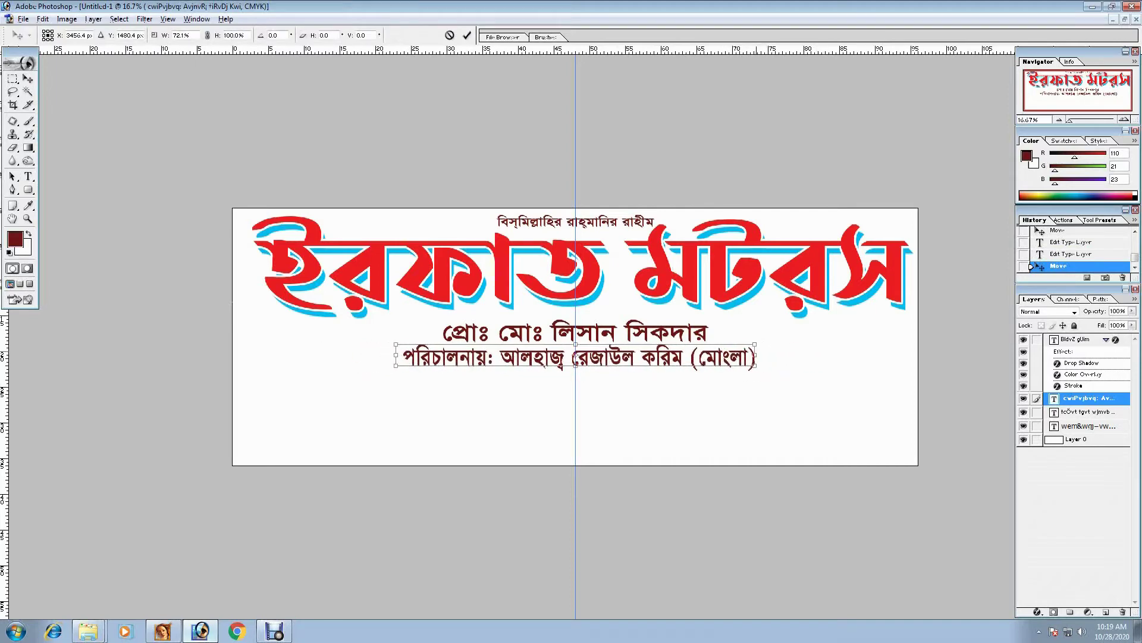
pyautogui.press('Return')
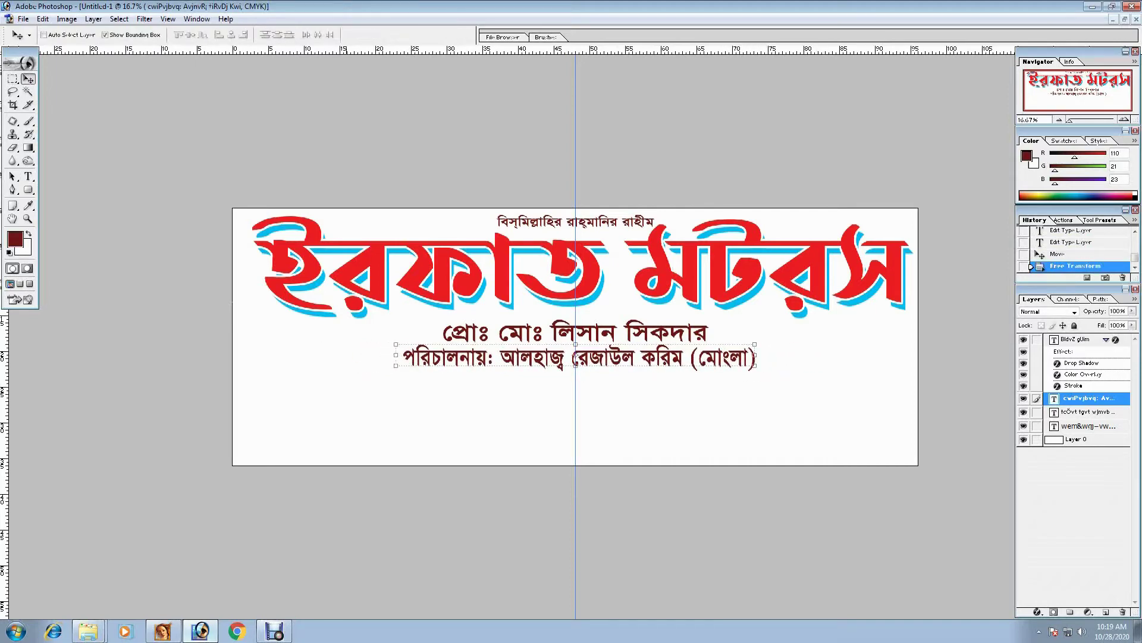
pyautogui.press('t')
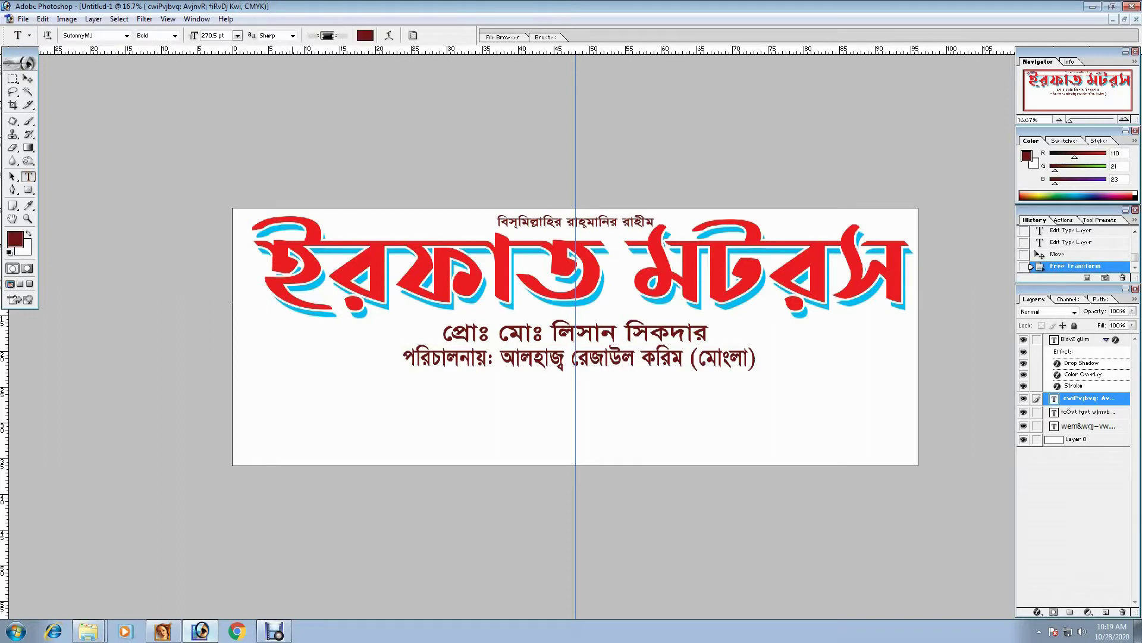
pyautogui.click(411, 356)
pyautogui.hotkey('ctrl', 'Return')
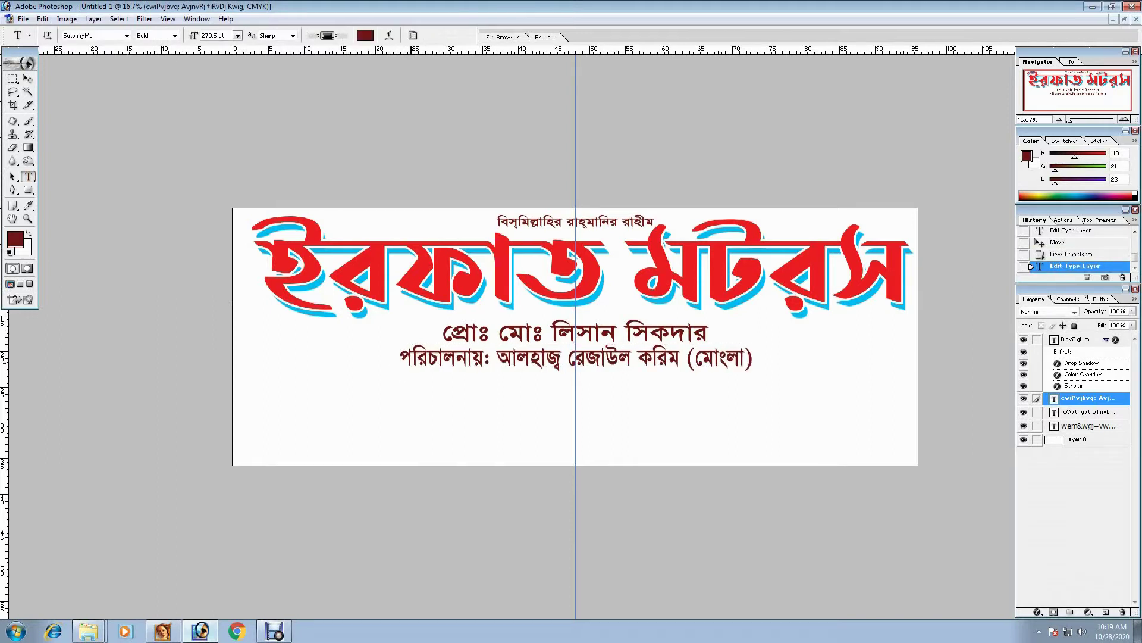
pyautogui.press('v')
pyautogui.hotkey('shift', 'Down')
pyautogui.hotkey('shift', 'Down')
pyautogui.hotkey('shift', 'Down')
pyautogui.hotkey('shift', 'Down')
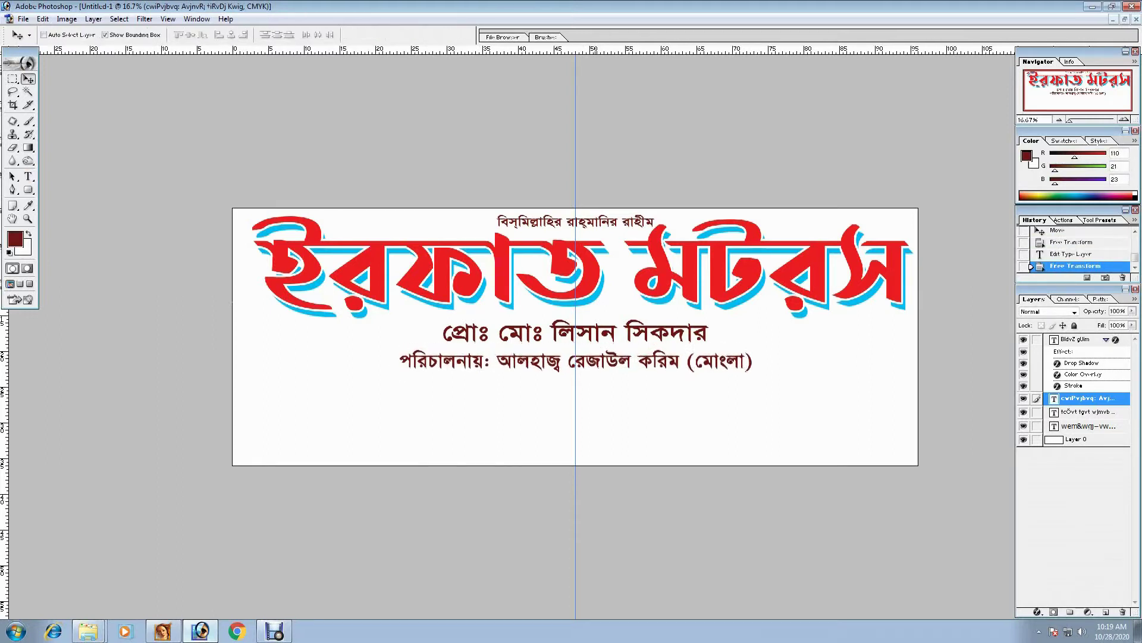
# - Duplicate the manager line down and retype it as the services text 'এখানে মবিল, গিয়াস অয়েল… বিক্রয় করা হয়।'
pyautogui.moveTo(398, 360); pyautogui.dragTo(332, 394)
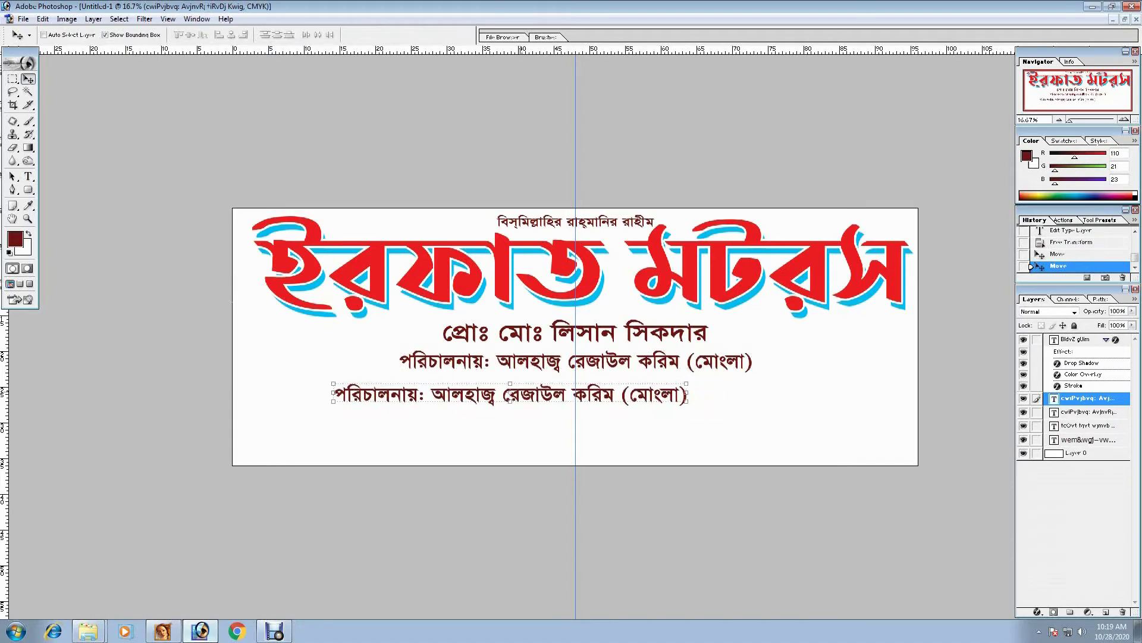
pyautogui.press('t')
pyautogui.hotkey('ctrl', 'a')
pyautogui.press('BackSpace')
pyautogui.write('এখানে')
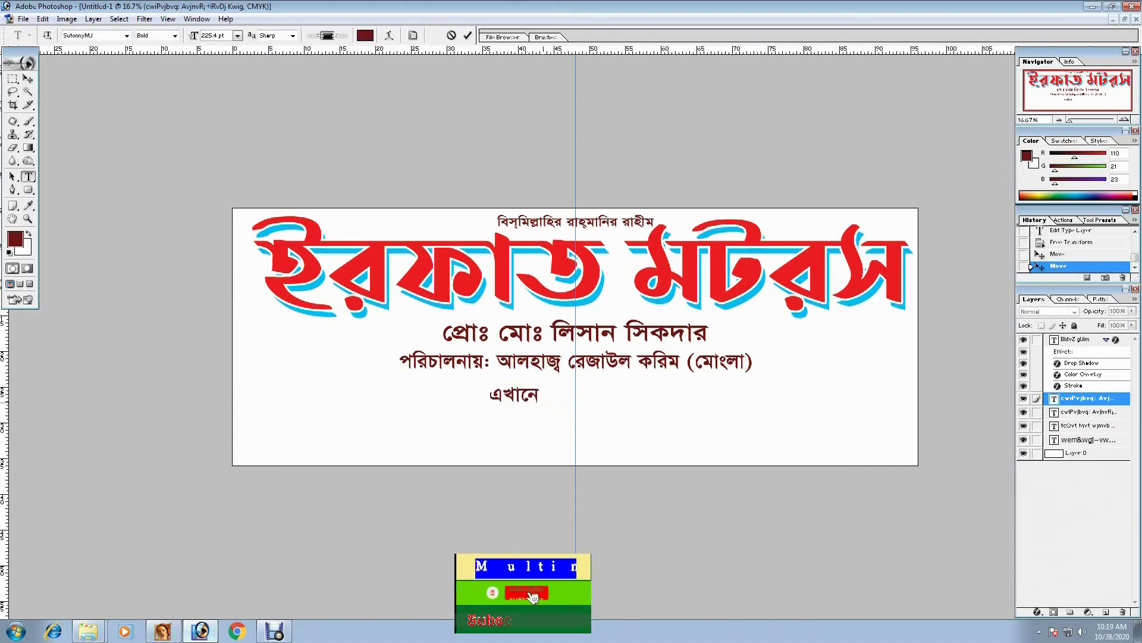
pyautogui.write(' িম')
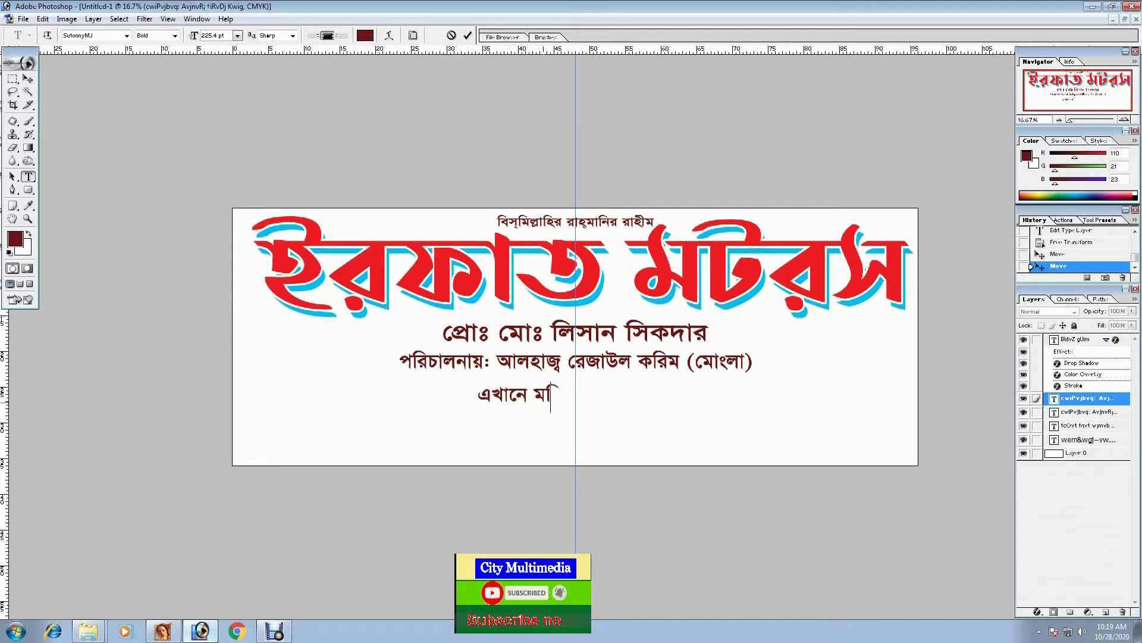
pyautogui.write('বল,')
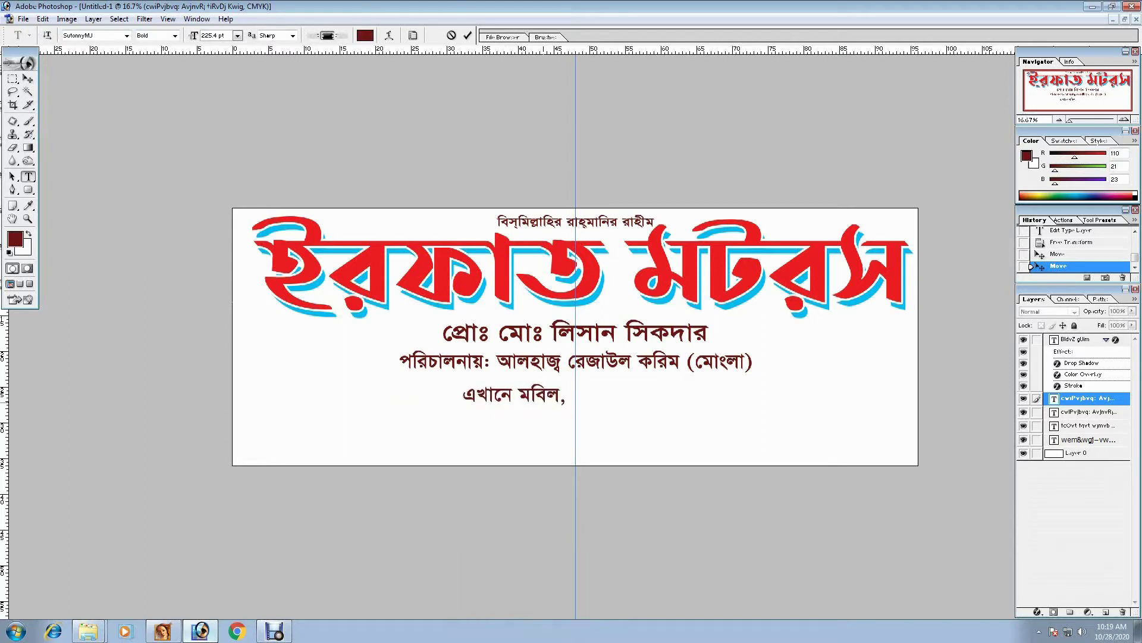
pyautogui.write(' গিয়াস')
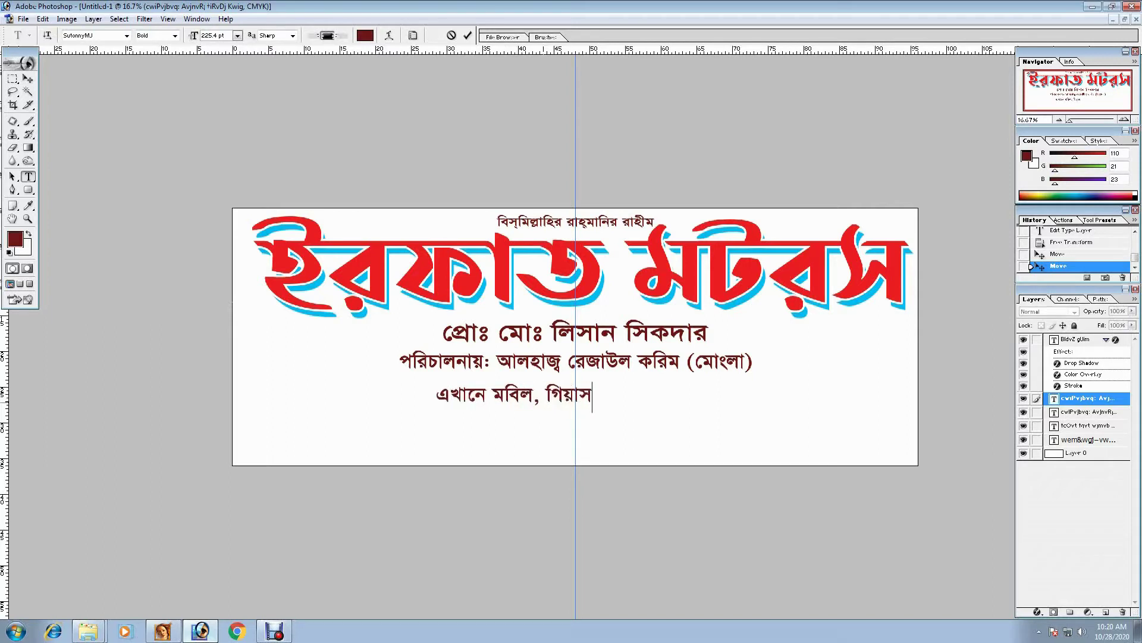
pyautogui.write(' অয়েল')
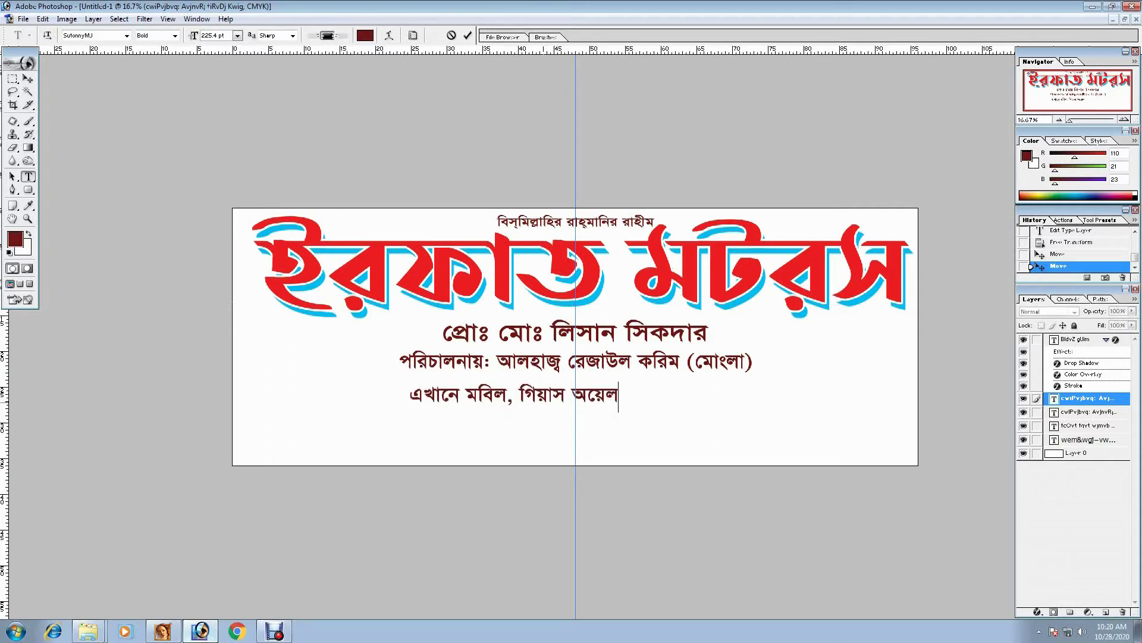
pyautogui.write(', ')
pyautogui.write('হাউ')
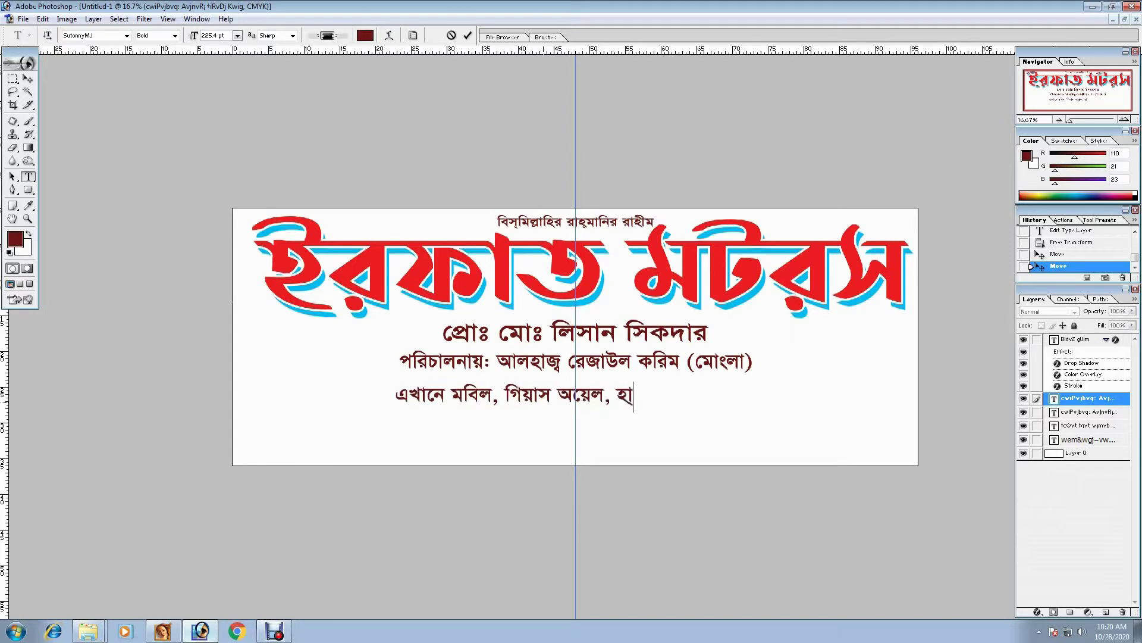
pyautogui.write('ই')
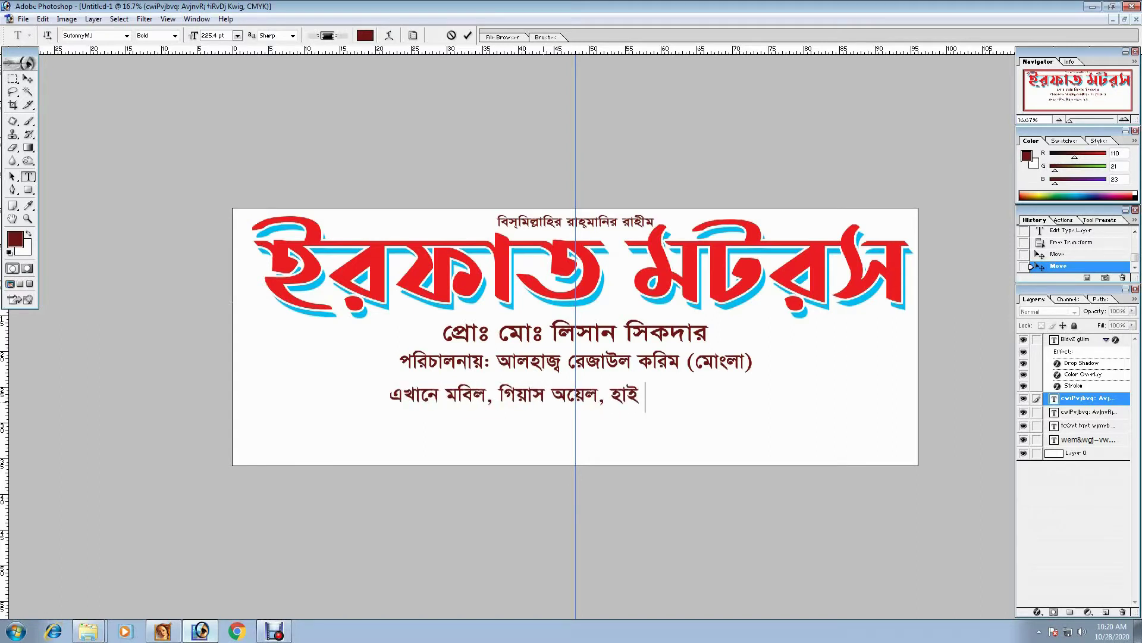
pyautogui.write('ড্রলিক অয়েল, টা')
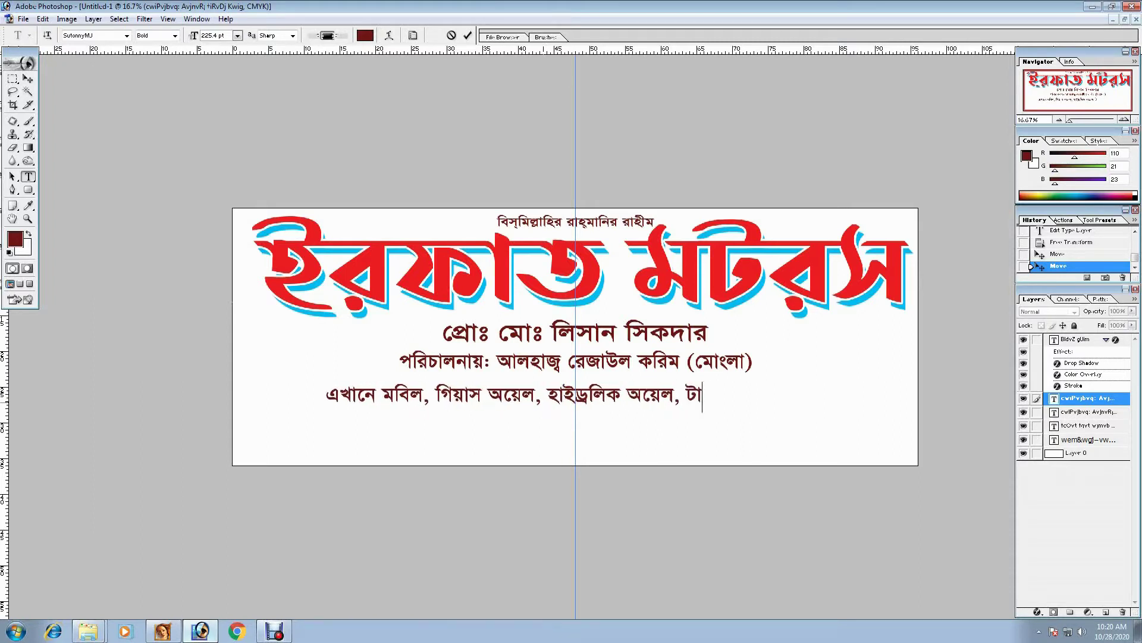
pyautogui.write('টা, ')
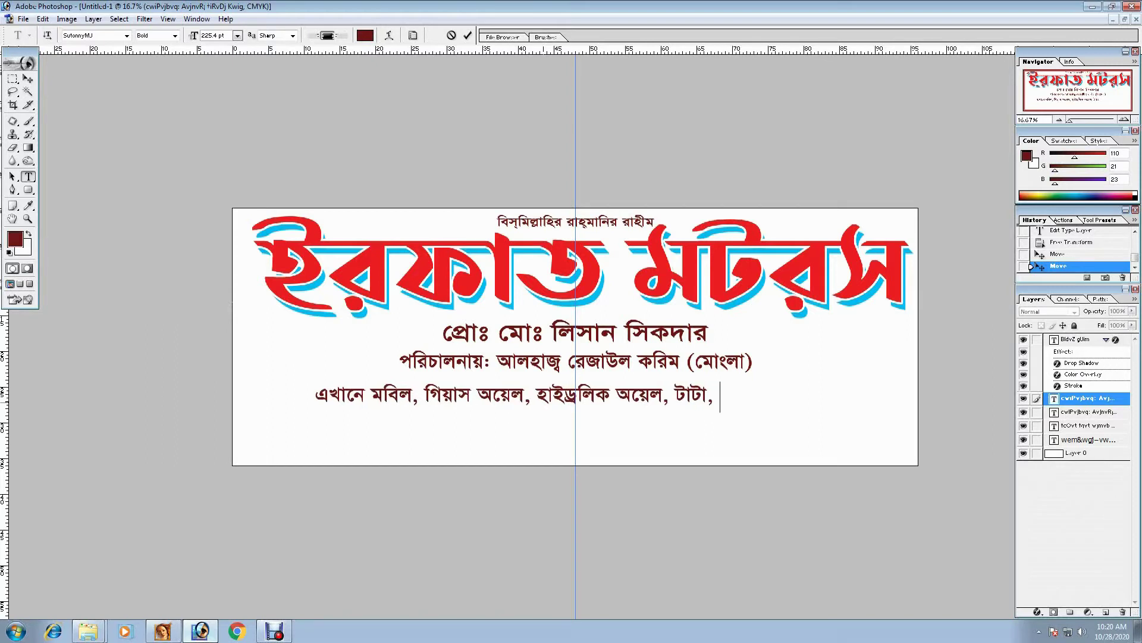
pyautogui.write('জেনুই')
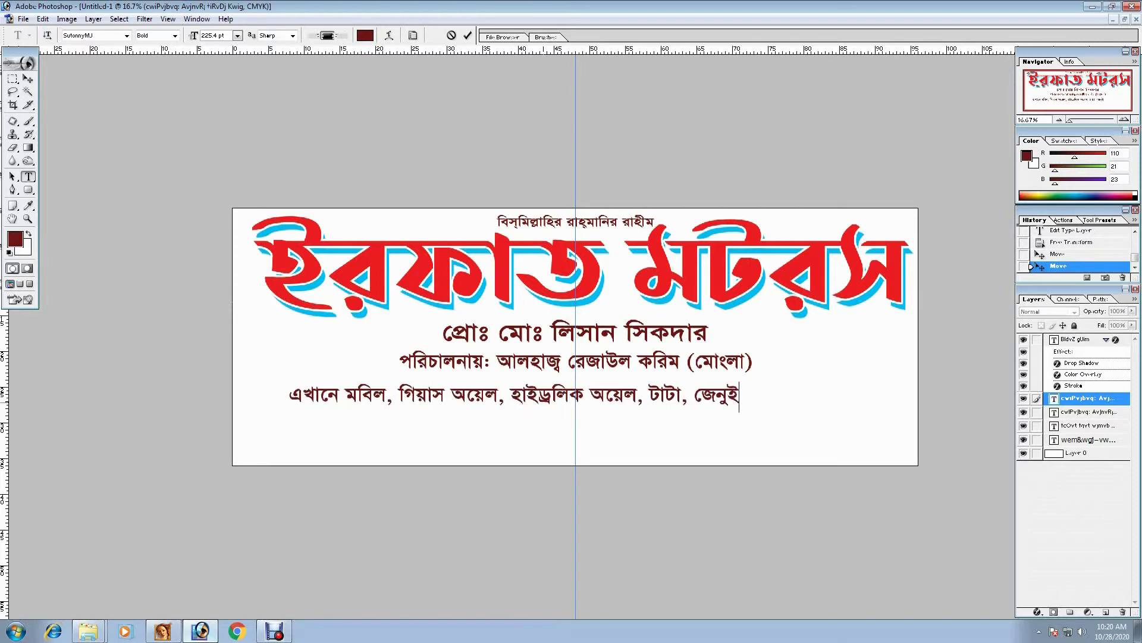
pyautogui.write('ন পার্ট')
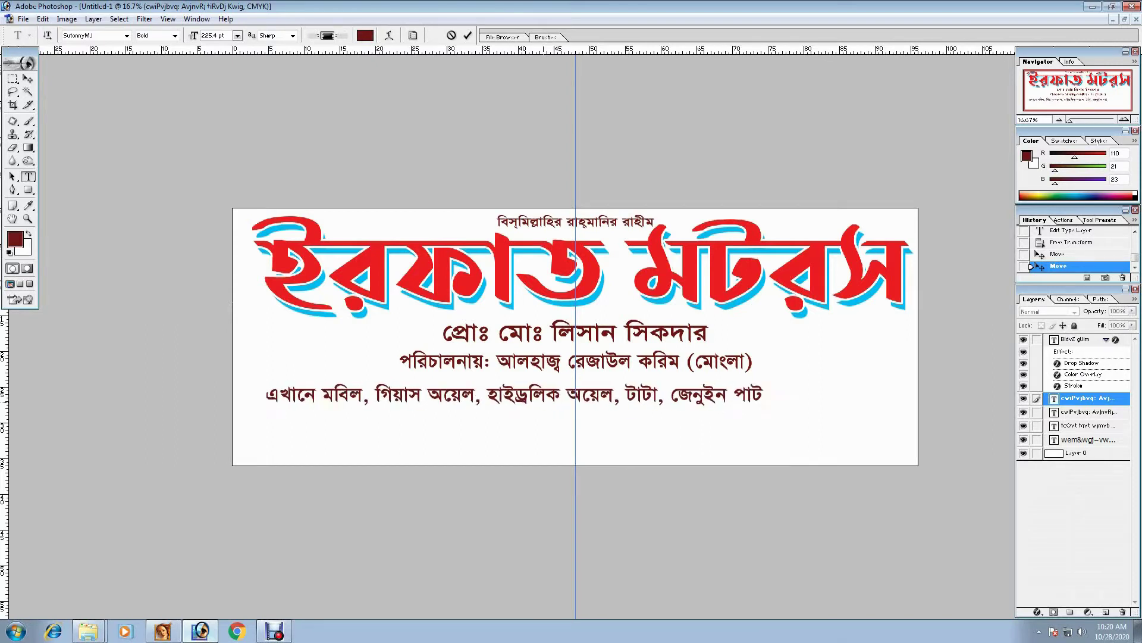
pyautogui.write('স পাইকা')
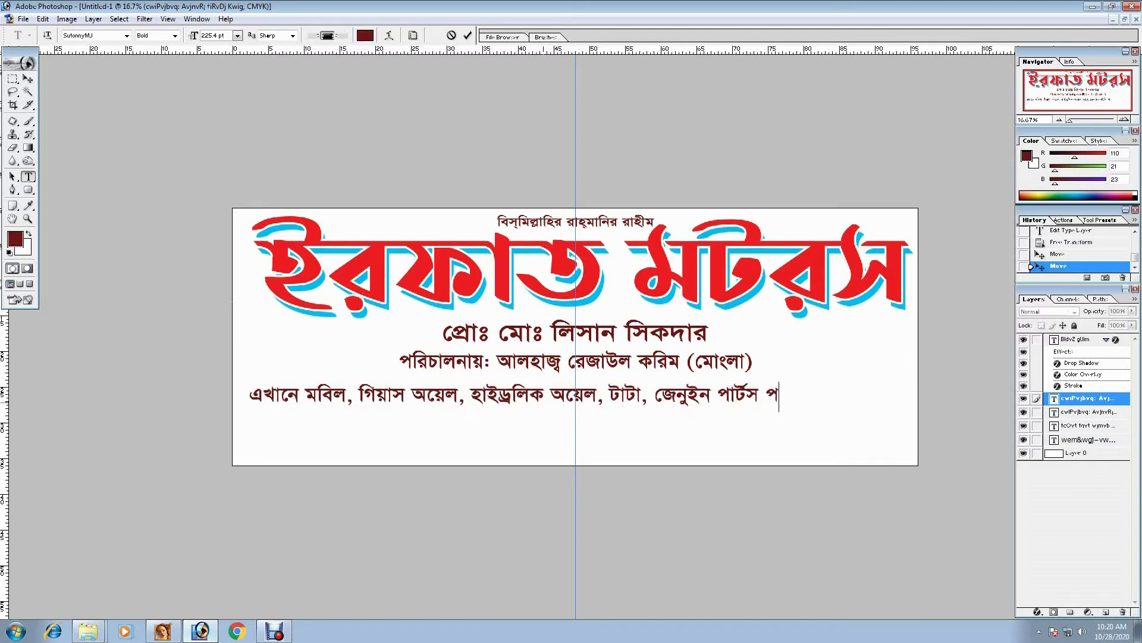
pyautogui.write('রী')
pyautogui.press('BackSpace')
pyautogui.write('ী ও খুচর')
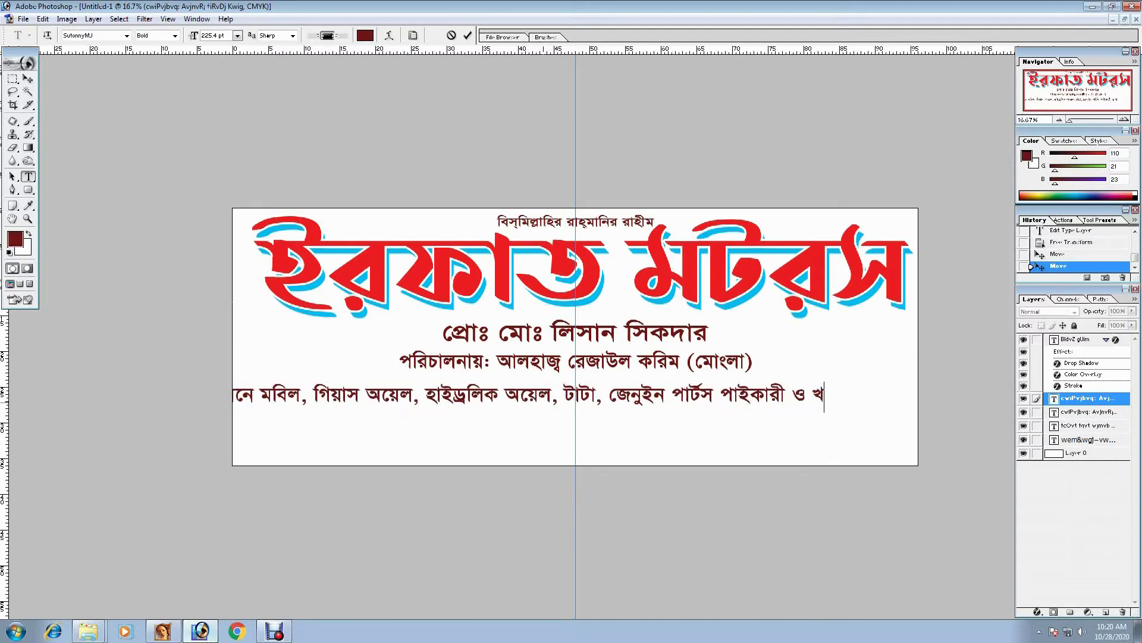
pyautogui.write('া বিক্রয় কর')
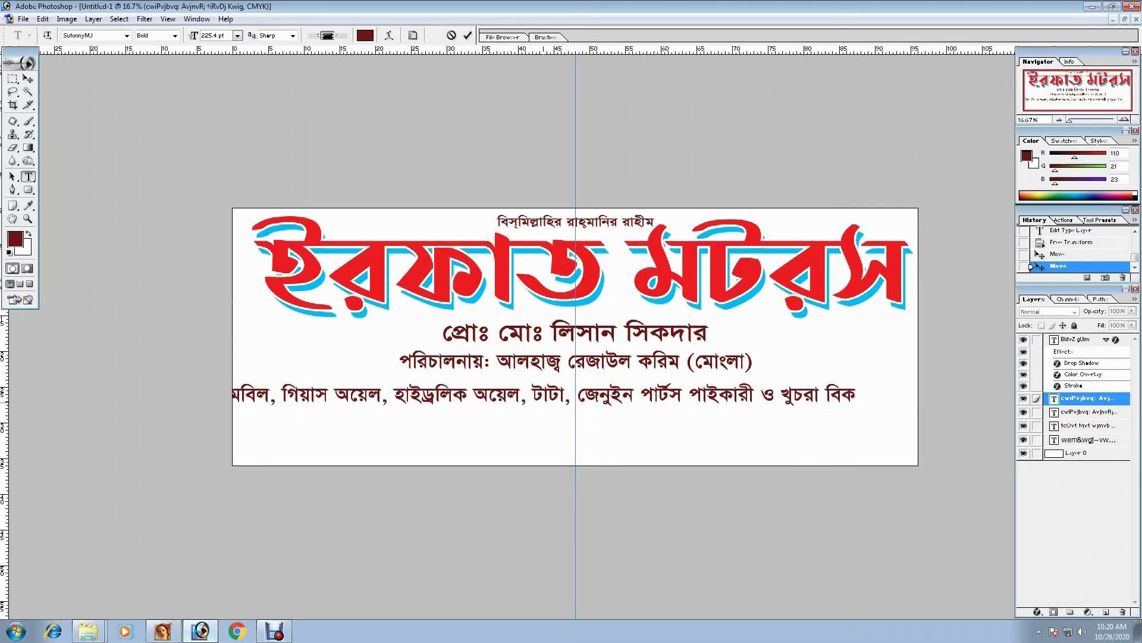
pyautogui.write('াহয়।')
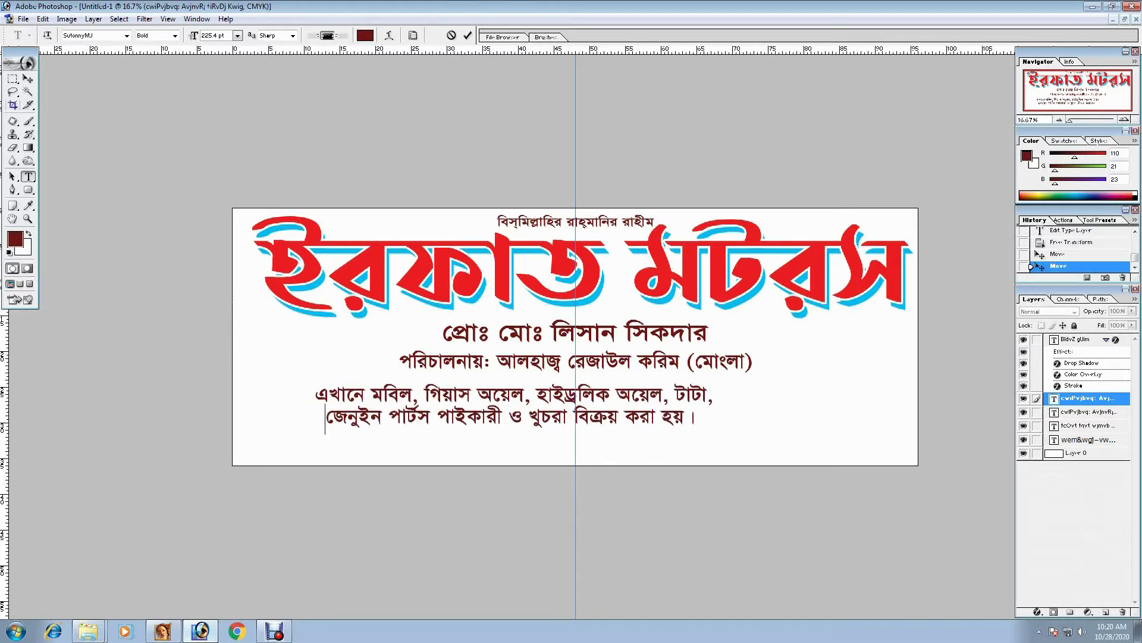
# - Centre the services text block on the banner and free-transform it
pyautogui.click(27, 78)
pyautogui.moveTo(512, 411); pyautogui.dragTo(574, 402)
pyautogui.hotkey('ctrl', 't')
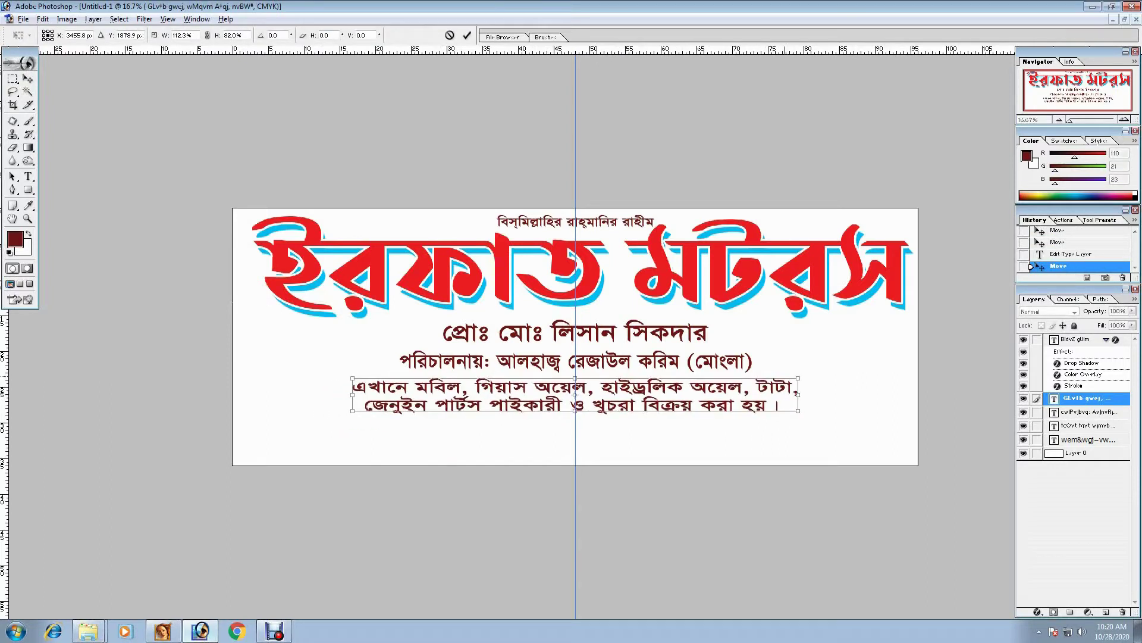
pyautogui.press('Return')
# - Re-confirm the red title's size and nudge the proprietor line up slightly
pyautogui.rightClick(667, 273)
pyautogui.click(696, 281)
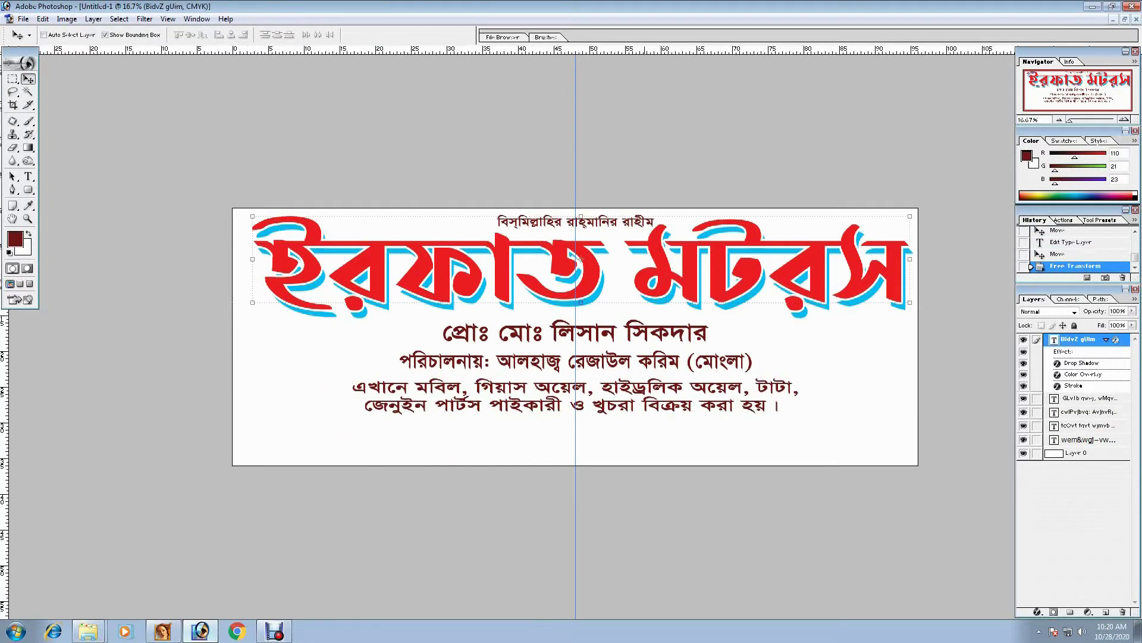
pyautogui.hotkey('ctrl', 't')
pyautogui.press('Return')
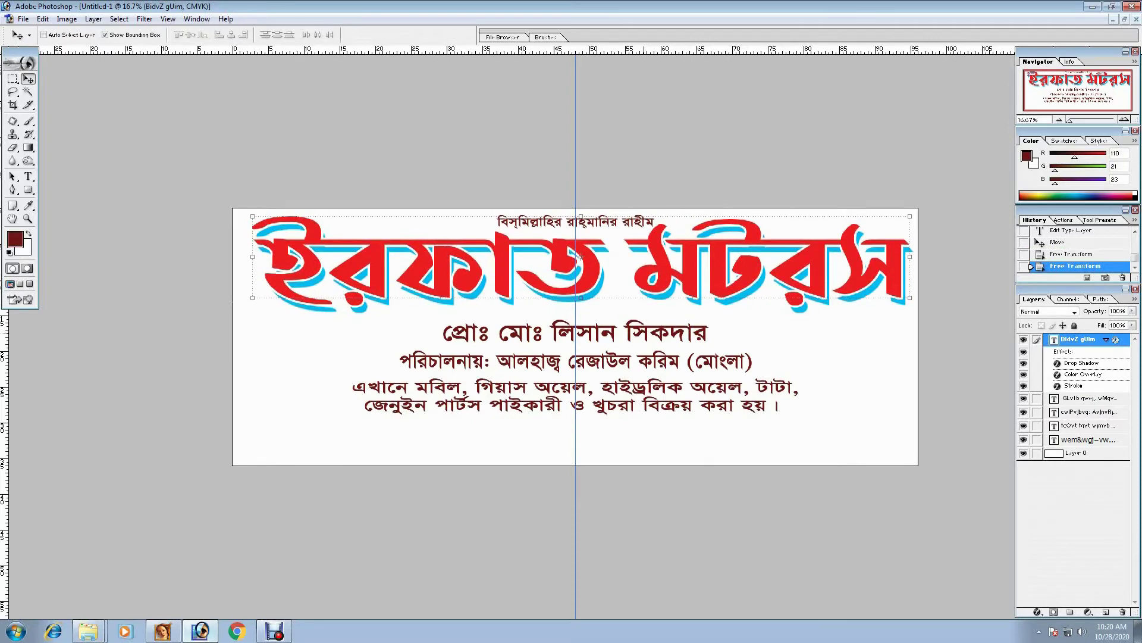
pyautogui.keyDown('ctrl'); pyautogui.click(575, 336); pyautogui.keyUp('ctrl')
pyautogui.moveTo(576, 336); pyautogui.dragTo(576, 330)
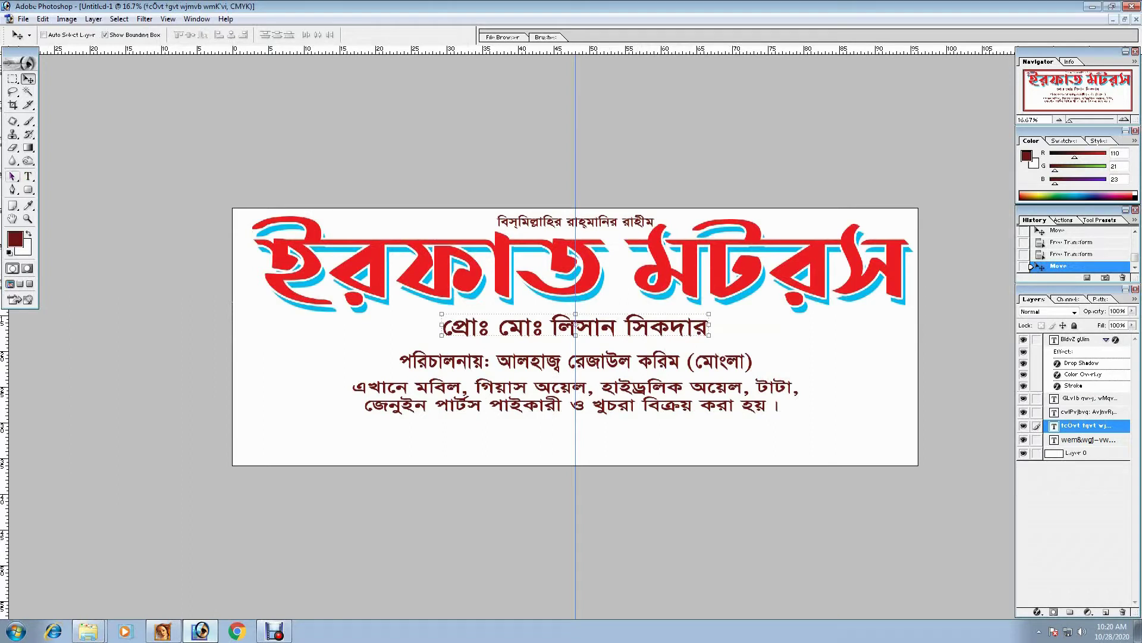
# - Try a rounded rectangle around the proprietor line, then undo it
pyautogui.moveTo(28, 190); pyautogui.dragTo(71, 200)
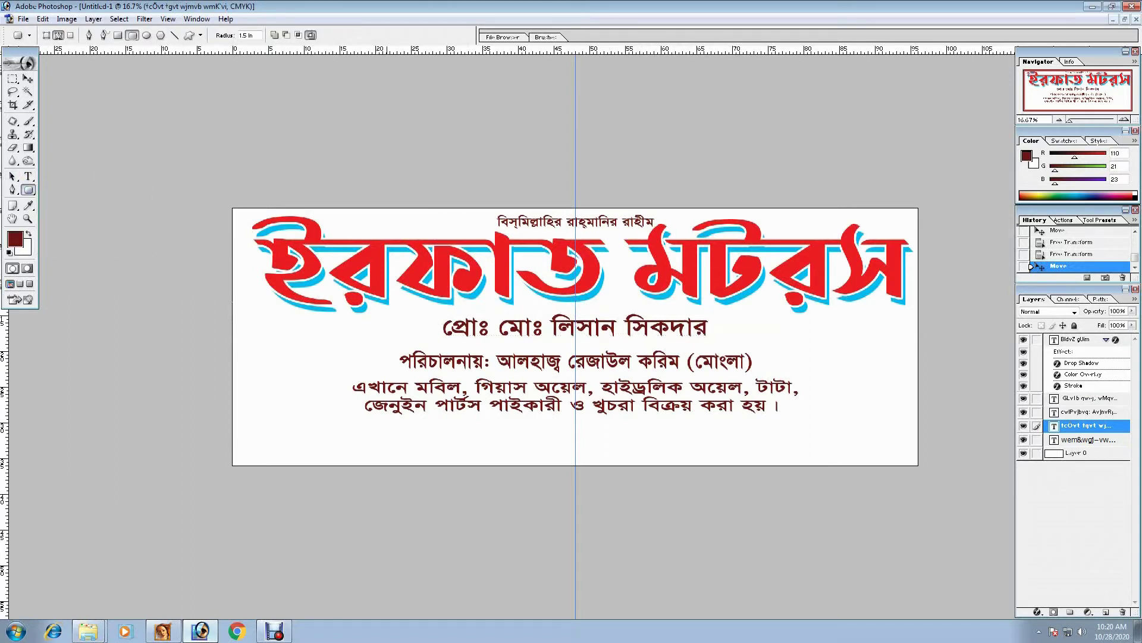
pyautogui.moveTo(419, 346); pyautogui.dragTo(731, 337)
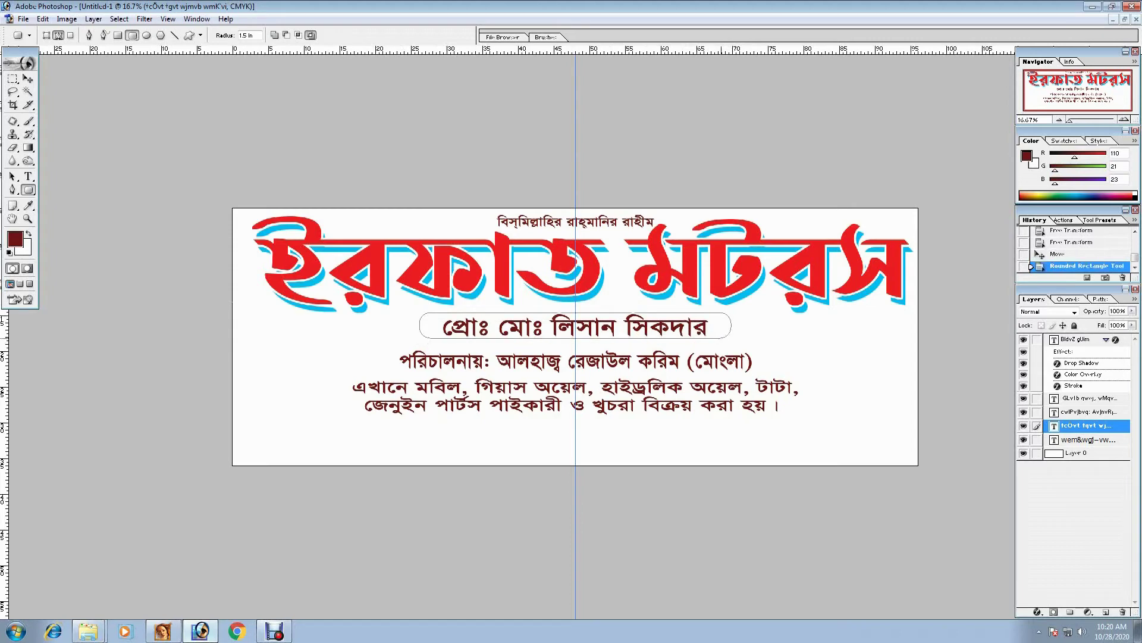
pyautogui.press('v')
pyautogui.rightClick(298, 334)
pyautogui.click(322, 343)
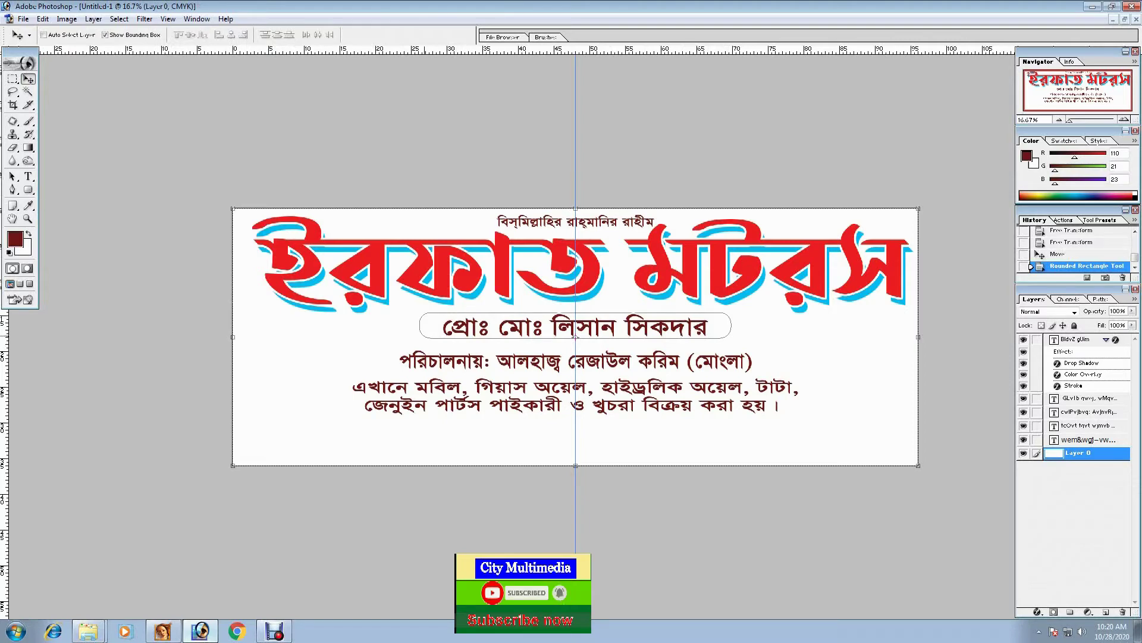
pyautogui.hotkey('ctrl', 'z')
# - Redraw the rounded rectangle around the proprietor line and paste its selection as Layer 1
pyautogui.press('u')
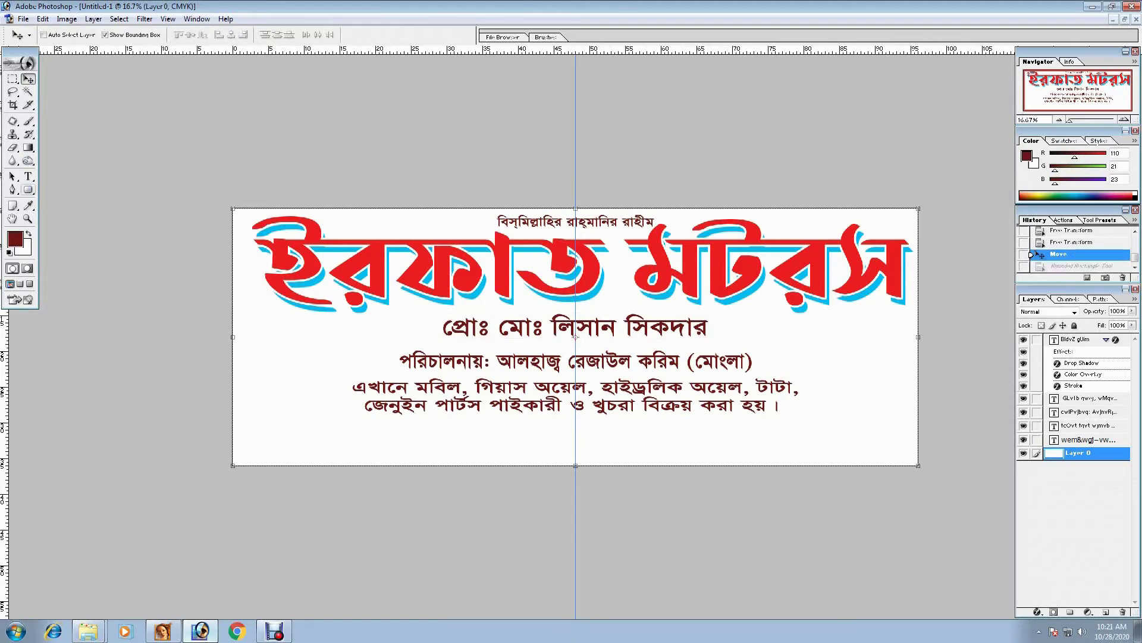
pyautogui.moveTo(430, 314); pyautogui.dragTo(732, 338)
pyautogui.hotkey('ctrl', 'Return')
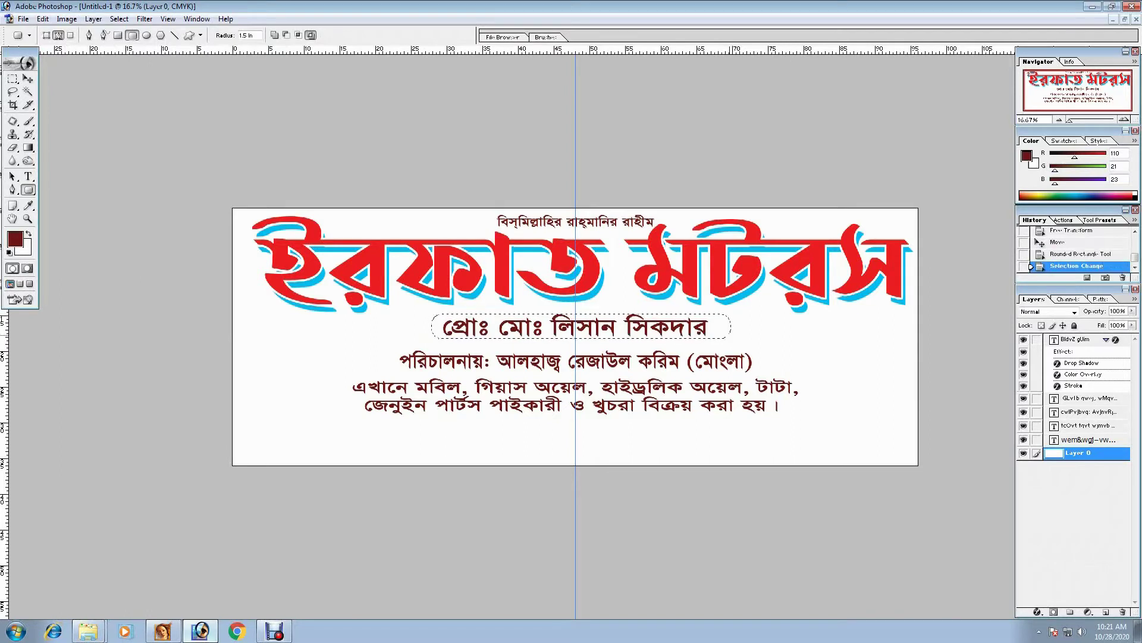
pyautogui.hotkey('ctrl', 'c')
pyautogui.hotkey('ctrl', 'v')
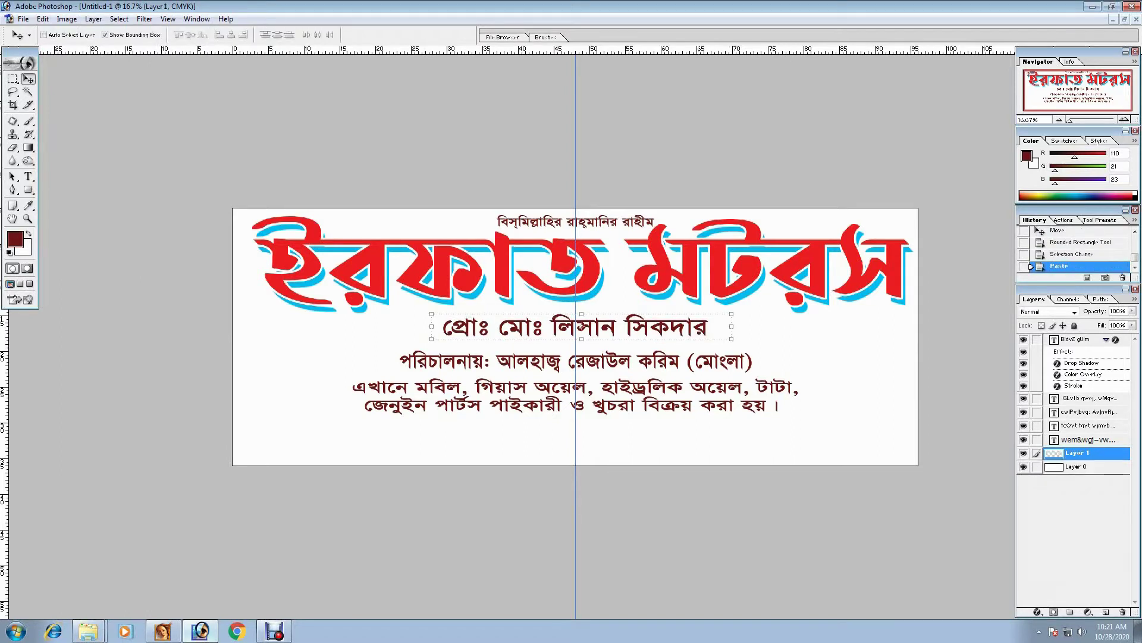
# - Give the bar behind the proprietor line a purple Color Overlay (50, 100, 0)
pyautogui.click(1037, 612)
pyautogui.click(1065, 561)
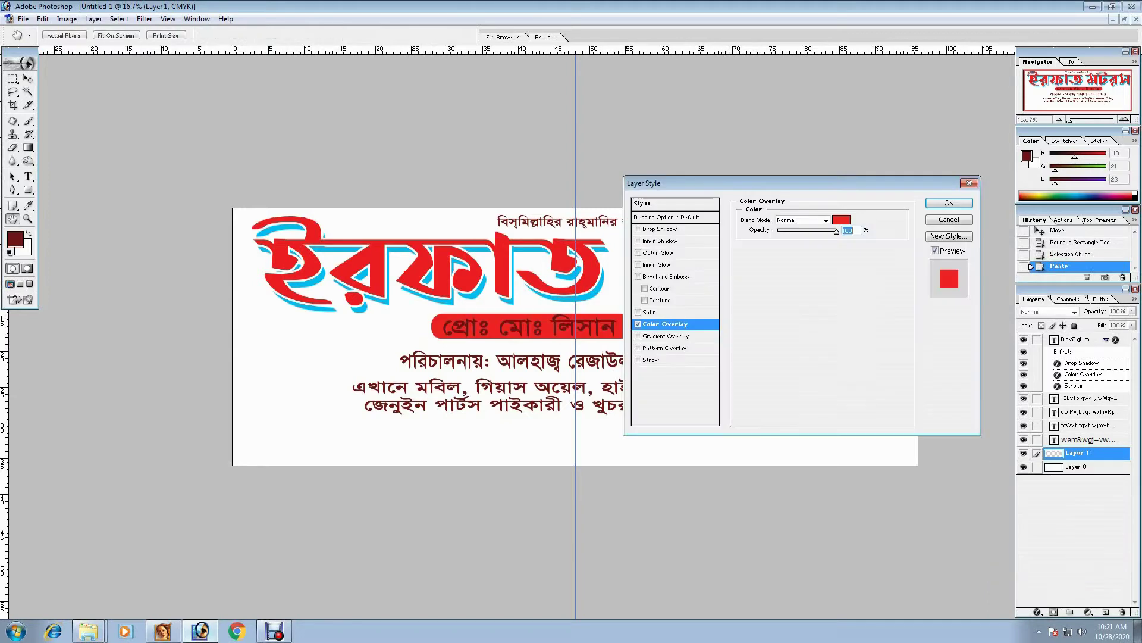
pyautogui.click(842, 219)
pyautogui.write('50')
pyautogui.press('Tab')
pyautogui.write('100')
pyautogui.press('Tab')
pyautogui.write('0')
pyautogui.press('Return')
pyautogui.press('Return')
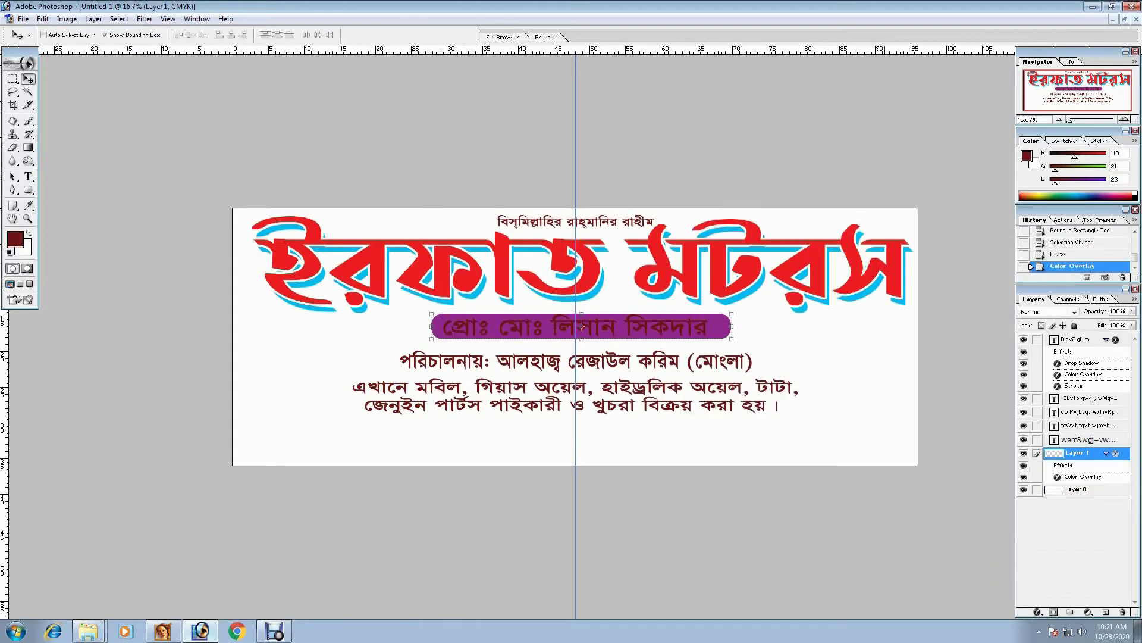
# - Centre the purple bar on the guide and make it slightly narrower
pyautogui.hotkey('ctrl', '+')
pyautogui.moveTo(582, 327); pyautogui.dragTo(576, 327)
pyautogui.moveTo(800, 321); pyautogui.dragTo(795, 321)
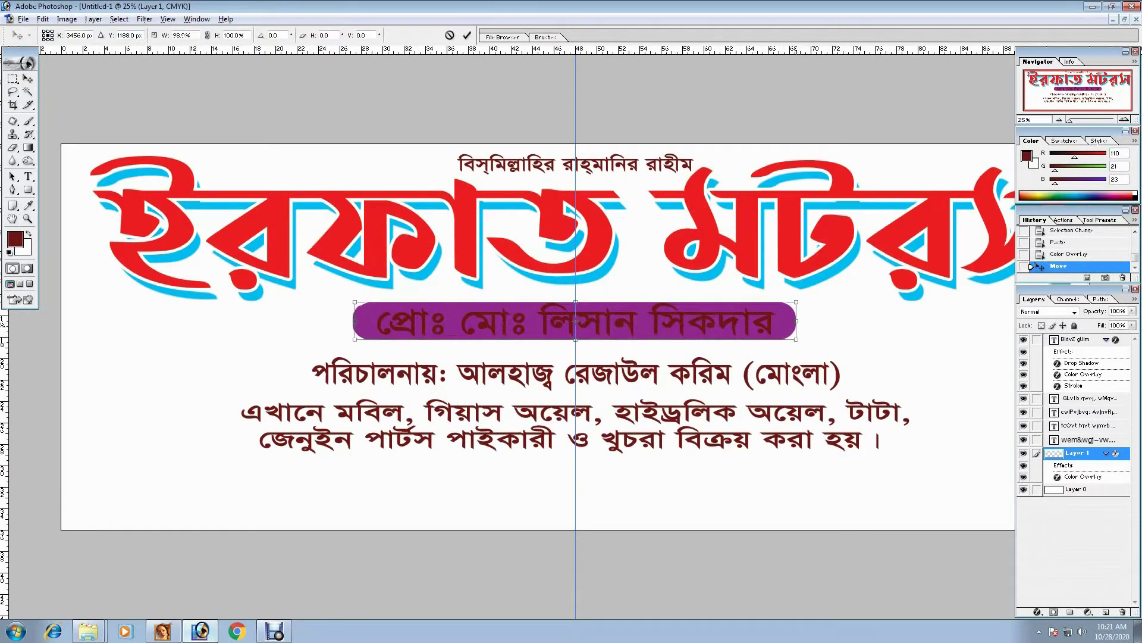
pyautogui.press('Return')
# - Give the proprietor text a white Color Overlay and begin stretching it wider
pyautogui.hotkey('alt', ']')
pyautogui.hotkey('alt', ']')
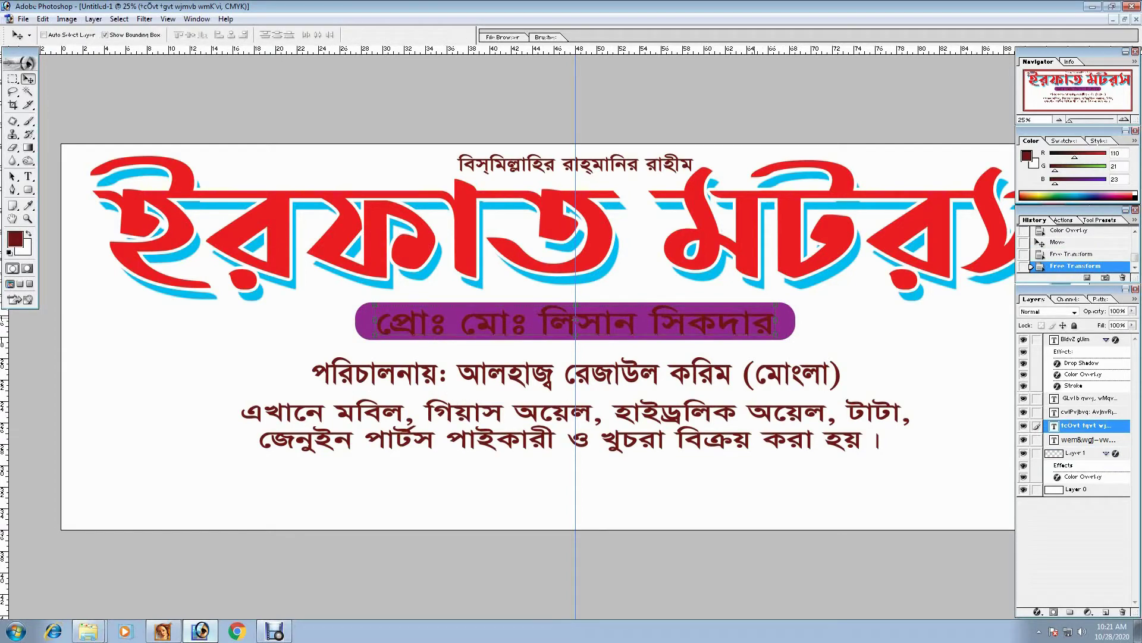
pyautogui.click(1038, 611)
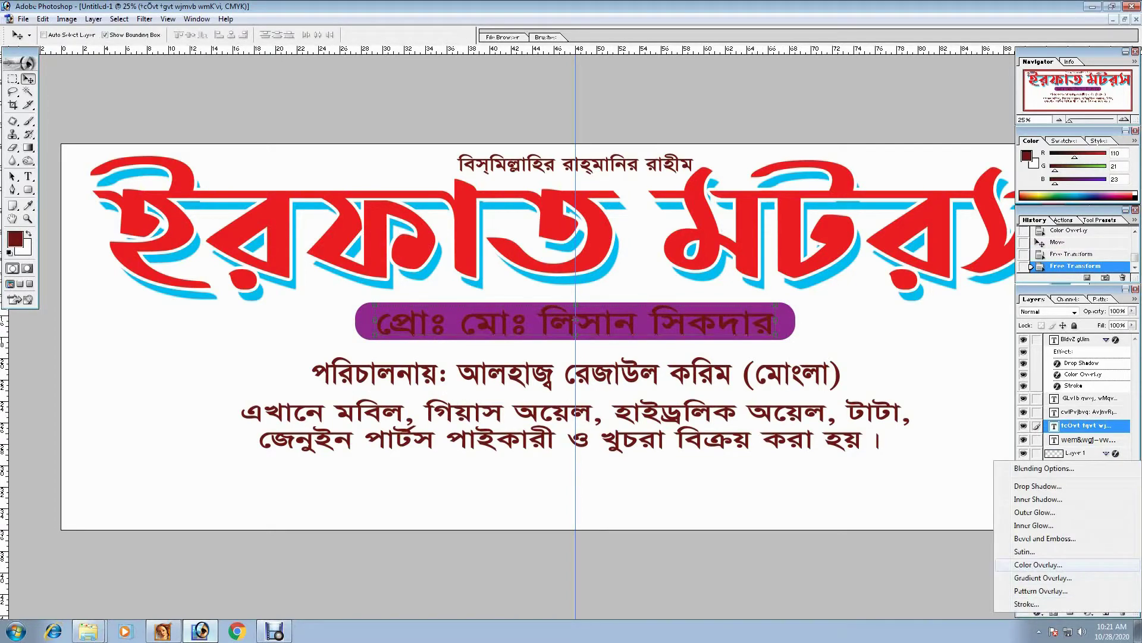
pyautogui.click(1047, 564)
pyautogui.click(842, 220)
pyautogui.click(361, 227)
pyautogui.click(684, 234)
pyautogui.click(949, 202)
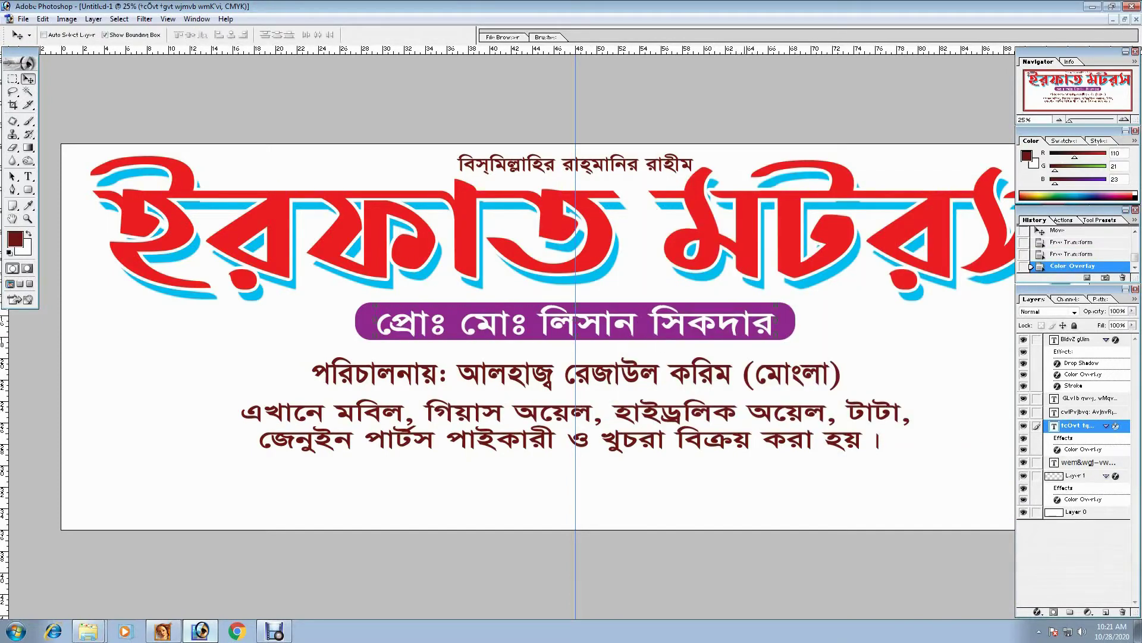
pyautogui.hotkey('ctrl', 't')
# - Commit the widened proprietor text, raise the director line, and copy the sales text below
pyautogui.press('Return')
pyautogui.moveTo(654, 381)
pyautogui.mouseDown()
pyautogui.moveTo(655, 357)
pyautogui.moveTo(655, 367)
pyautogui.mouseUp()
pyautogui.hotkey('alt', ']')
pyautogui.moveTo(571, 426); pyautogui.dragTo(547, 484)
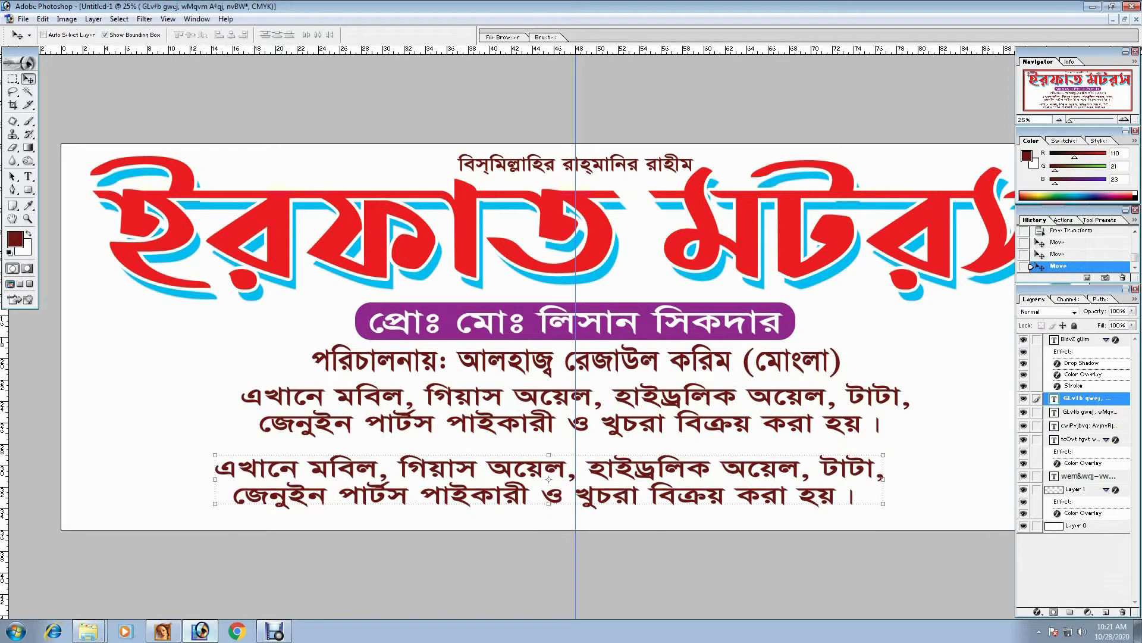
# - Replace the copied text with a contact line listing two names and their phone numbers
pyautogui.click(28, 176)
pyautogui.click(455, 470)
pyautogui.hotkey('ctrl', 'a')
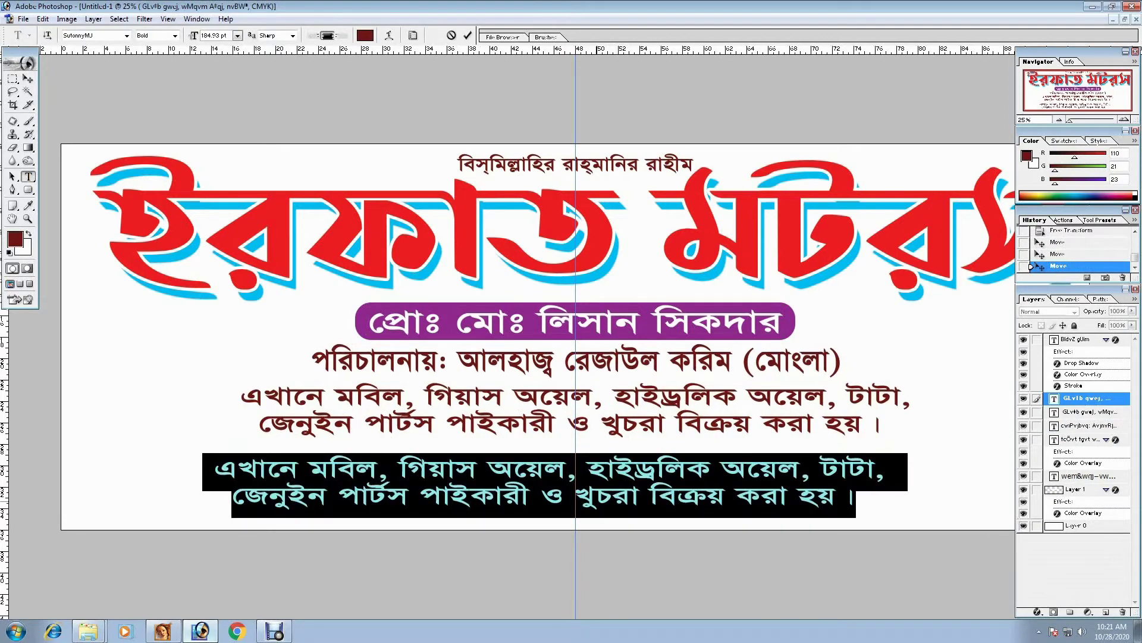
pyautogui.press('Delete')
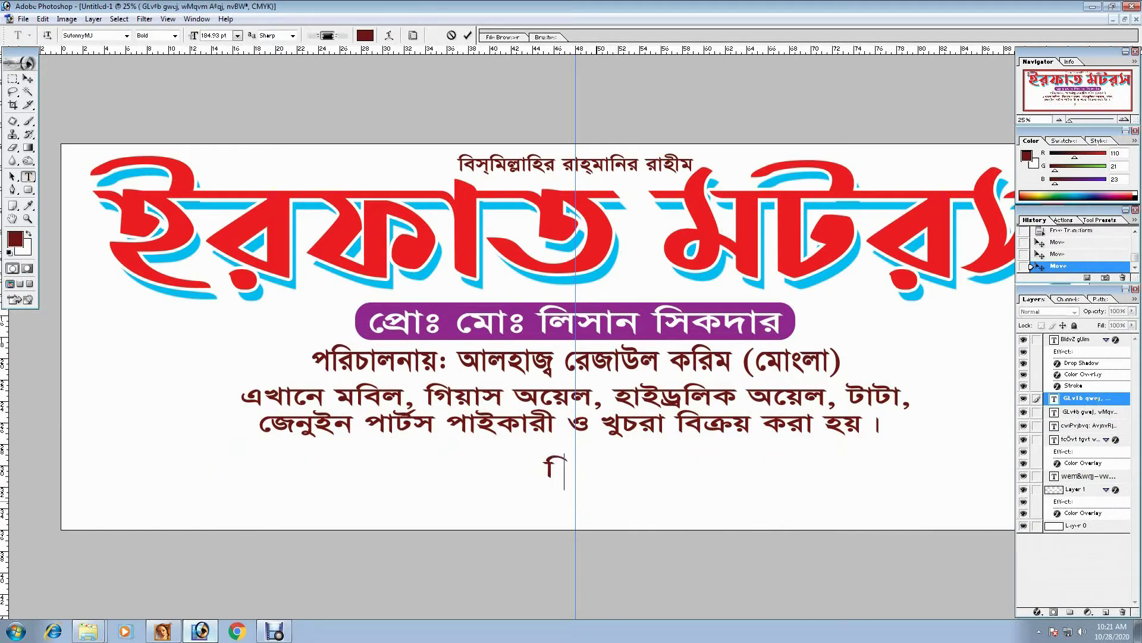
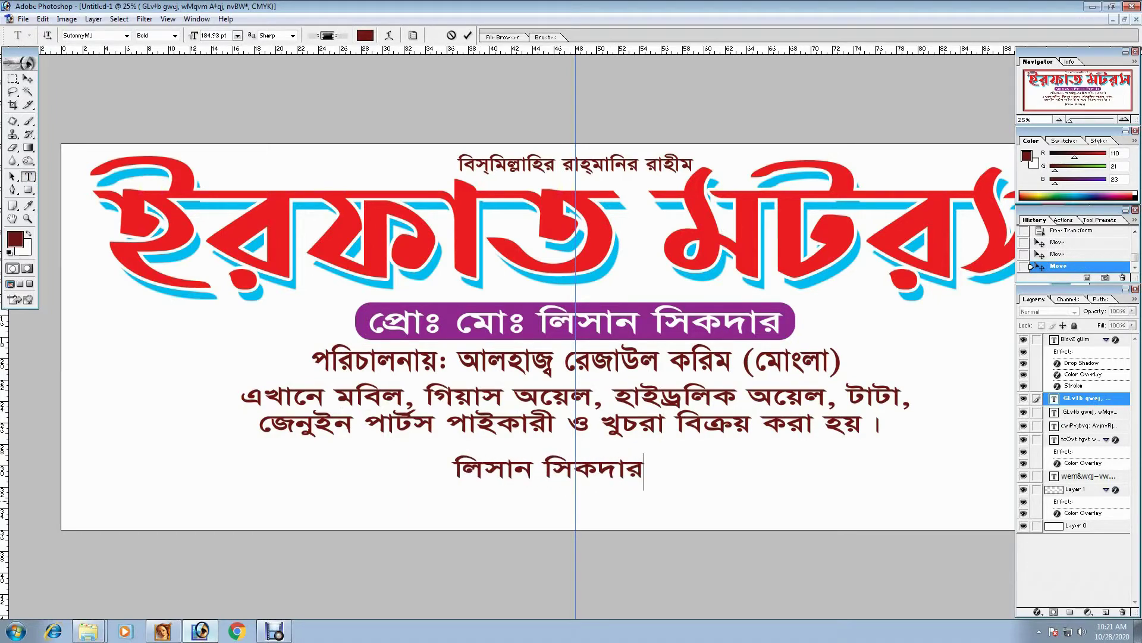
pyautogui.write(';')
pyautogui.press('BackSpace')
pyautogui.write('ঃ')
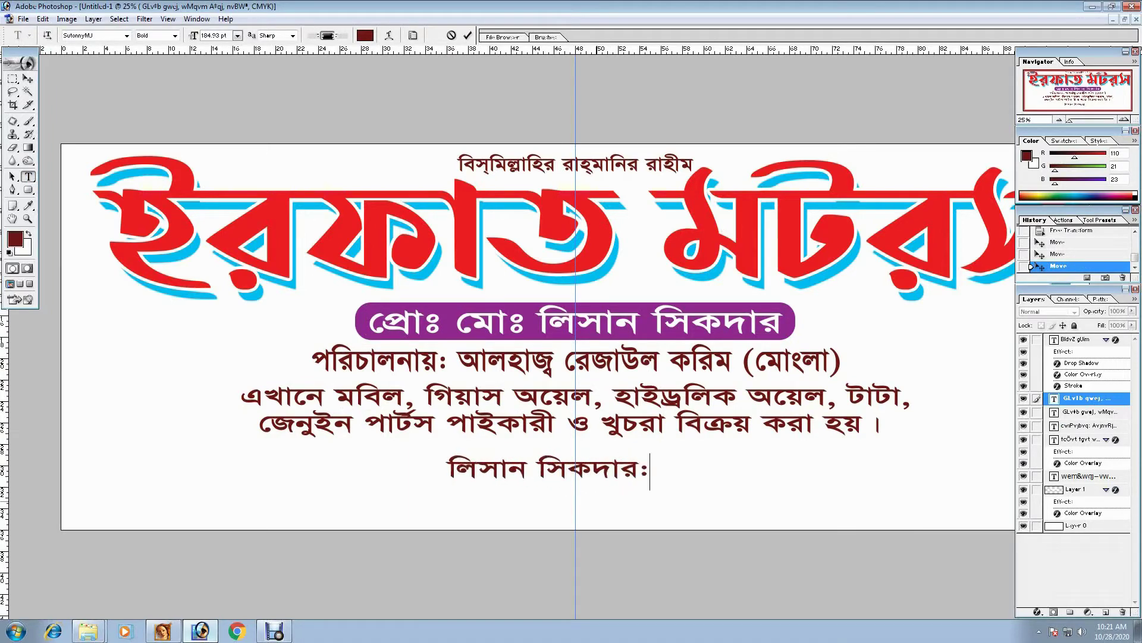
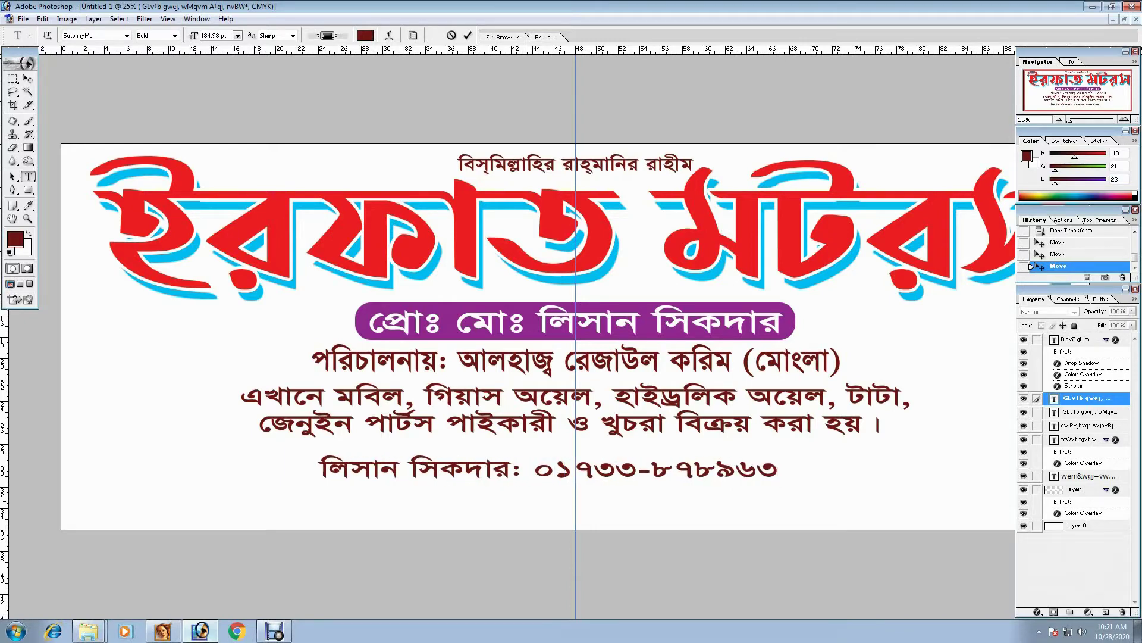
pyautogui.write(', ')
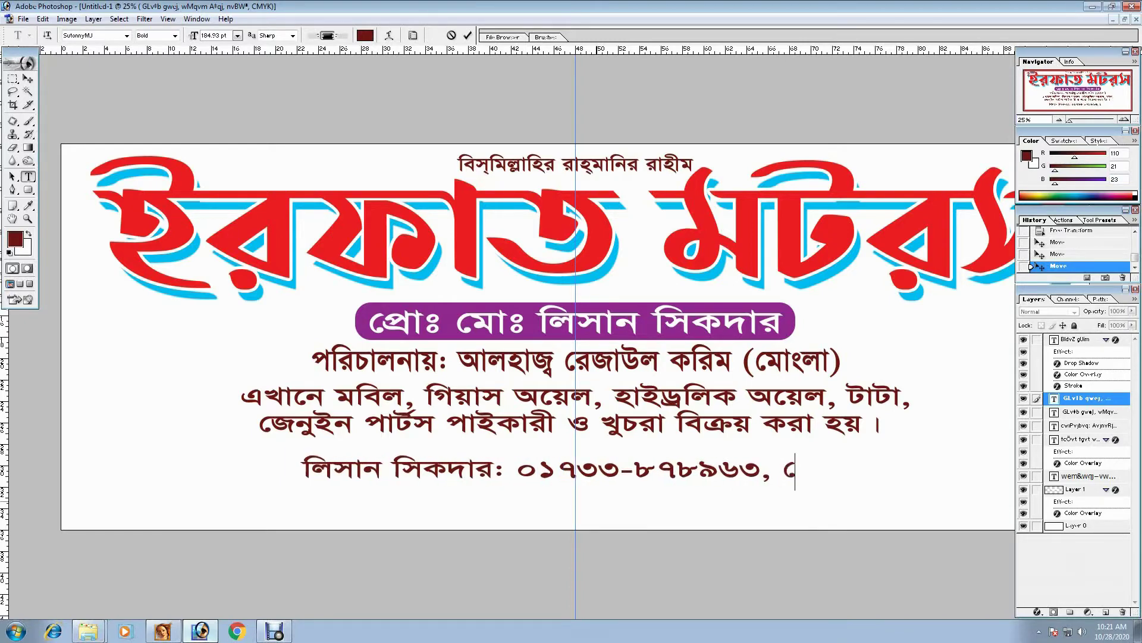
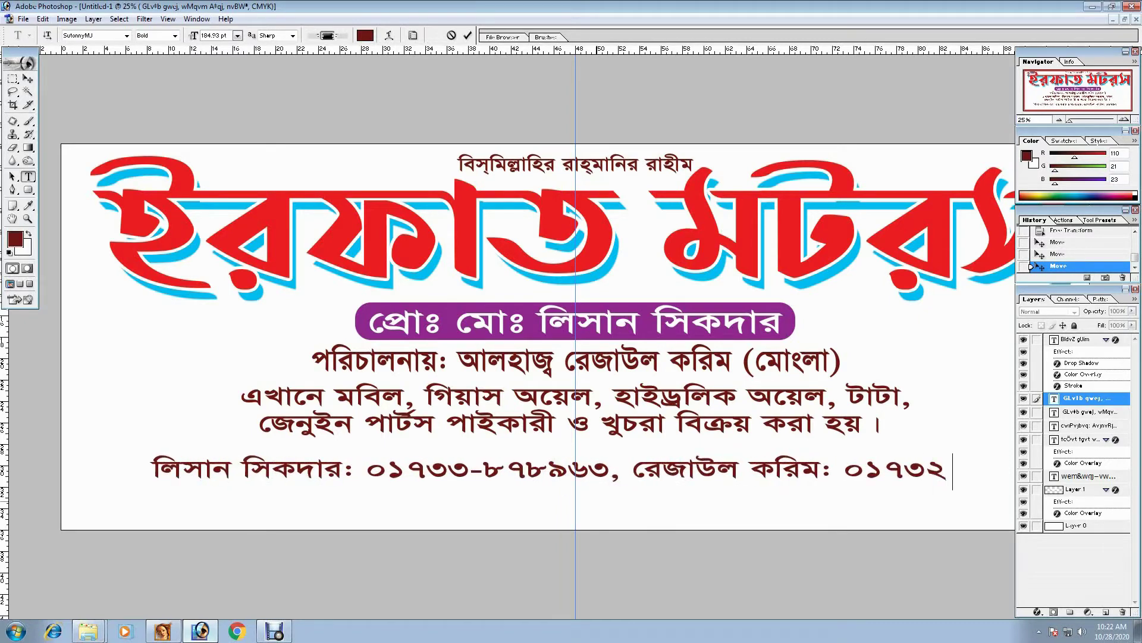
pyautogui.hotkey('ctrl', 'Return')
pyautogui.hotkey('ctrl', '-')
pyautogui.press('v')
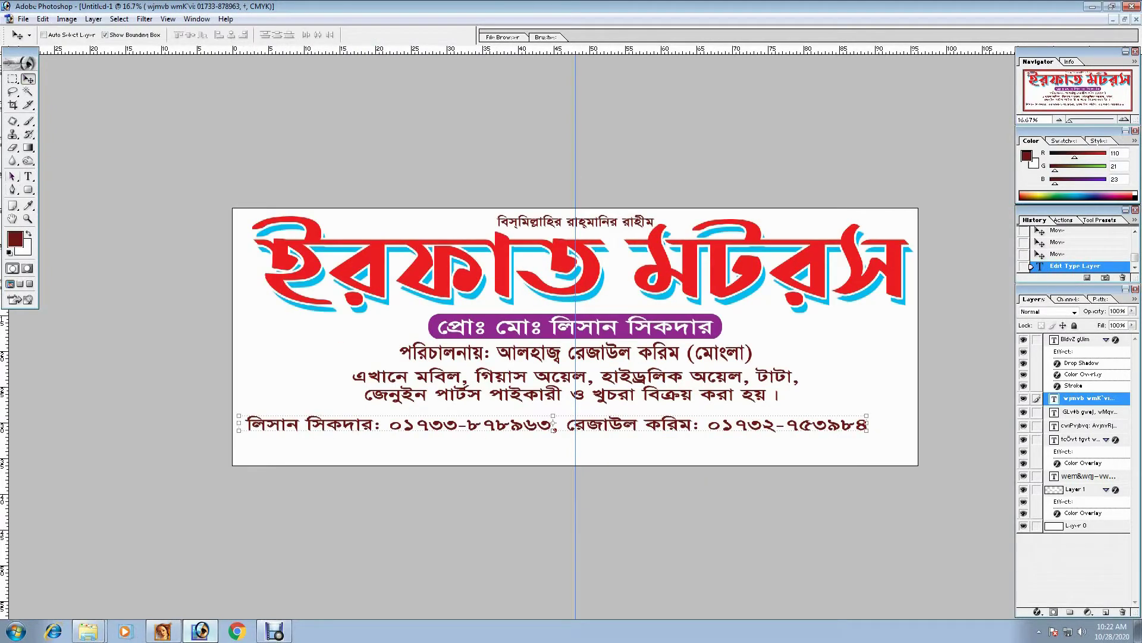
# - Centre the phone-number line on the guide and widen it evenly
pyautogui.press('t')
pyautogui.click(247, 427)
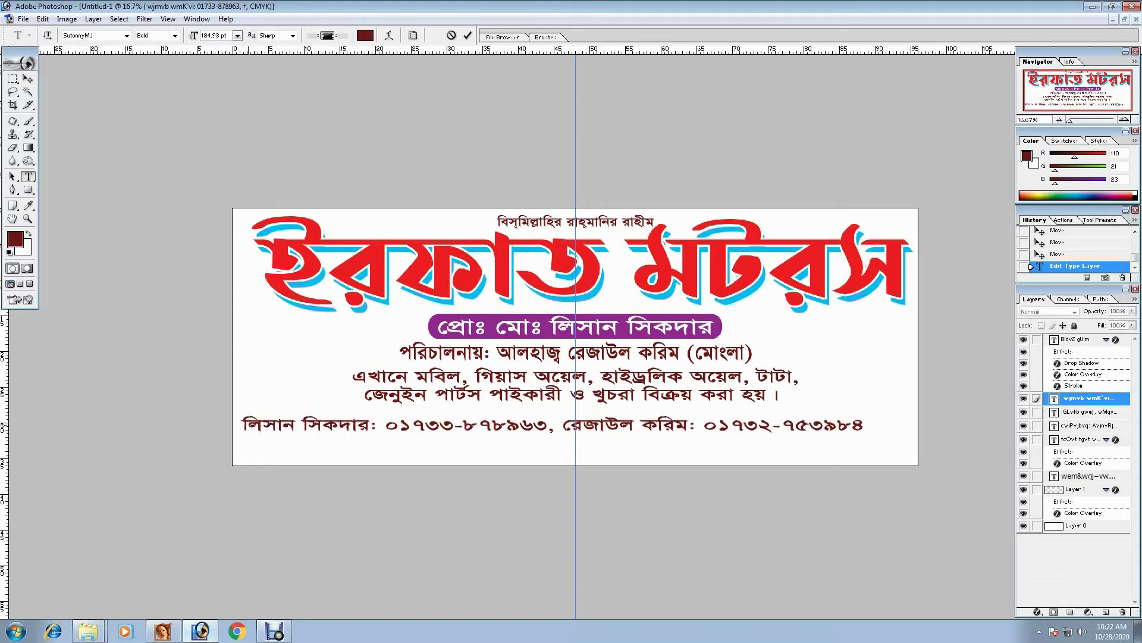
pyautogui.hotkey('ctrl', 'Return')
pyautogui.press('v')
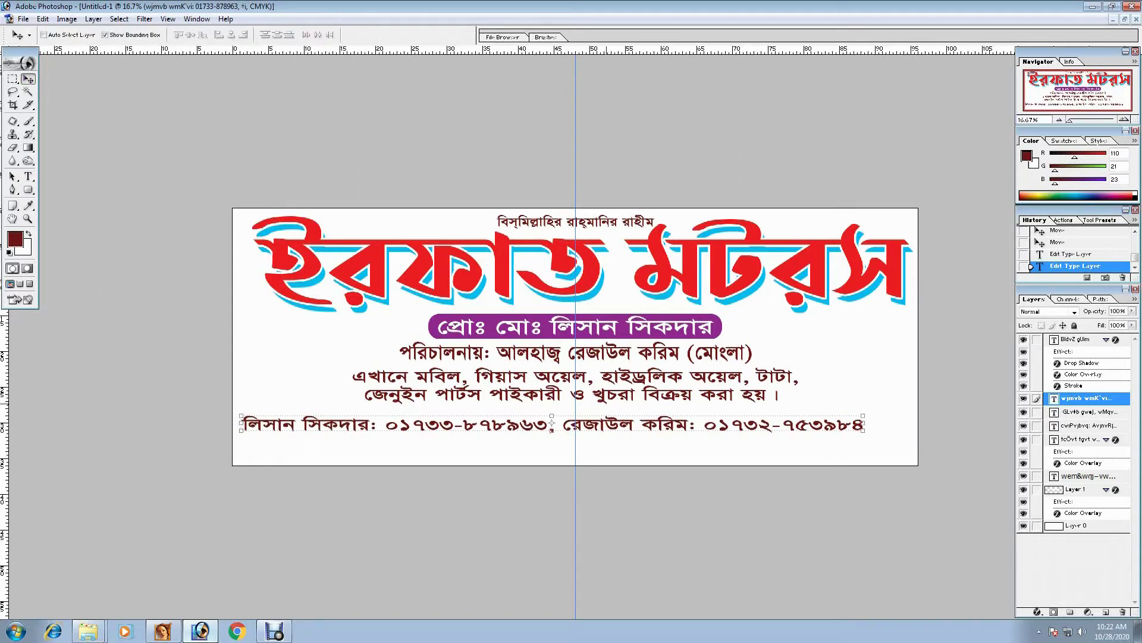
pyautogui.moveTo(552, 424); pyautogui.dragTo(575, 418)
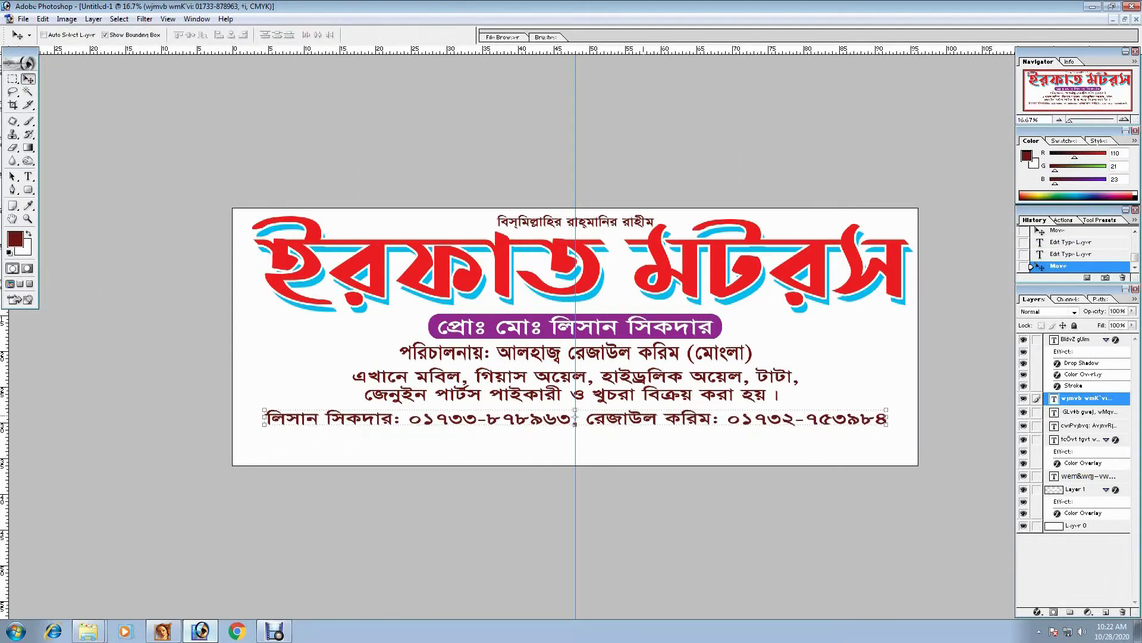
pyautogui.hotkey('ctrl', 't')
pyautogui.moveTo(886, 419); pyautogui.dragTo(905, 419)
pyautogui.press('Return')
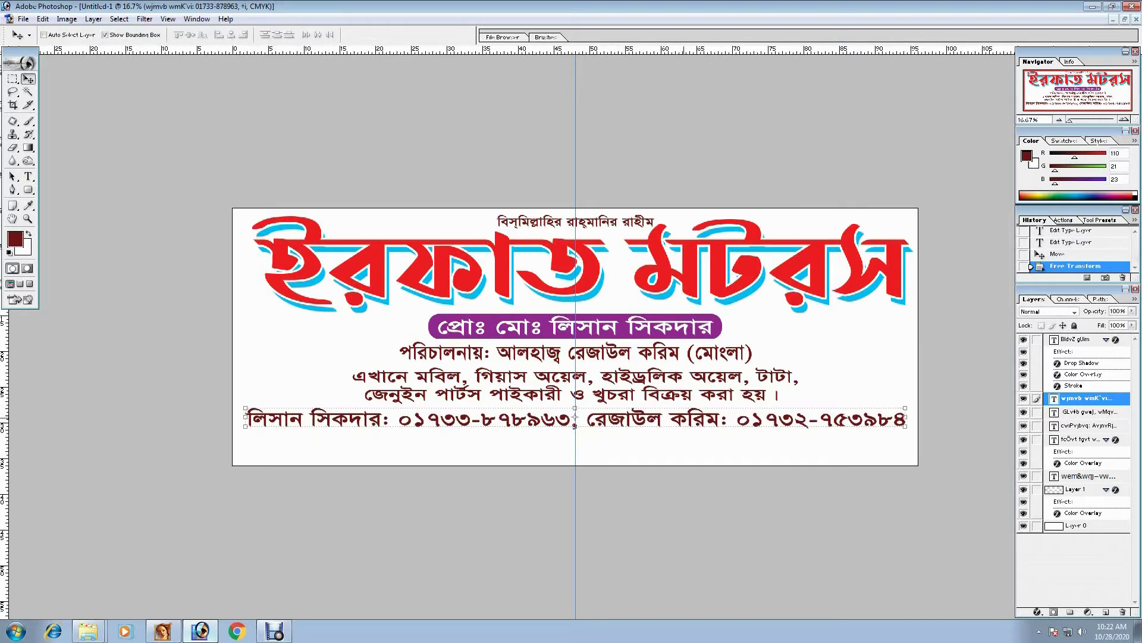
# - Copy the phone-number line just below and retype it as the shop's address line
pyautogui.moveTo(575, 423); pyautogui.dragTo(563, 445)
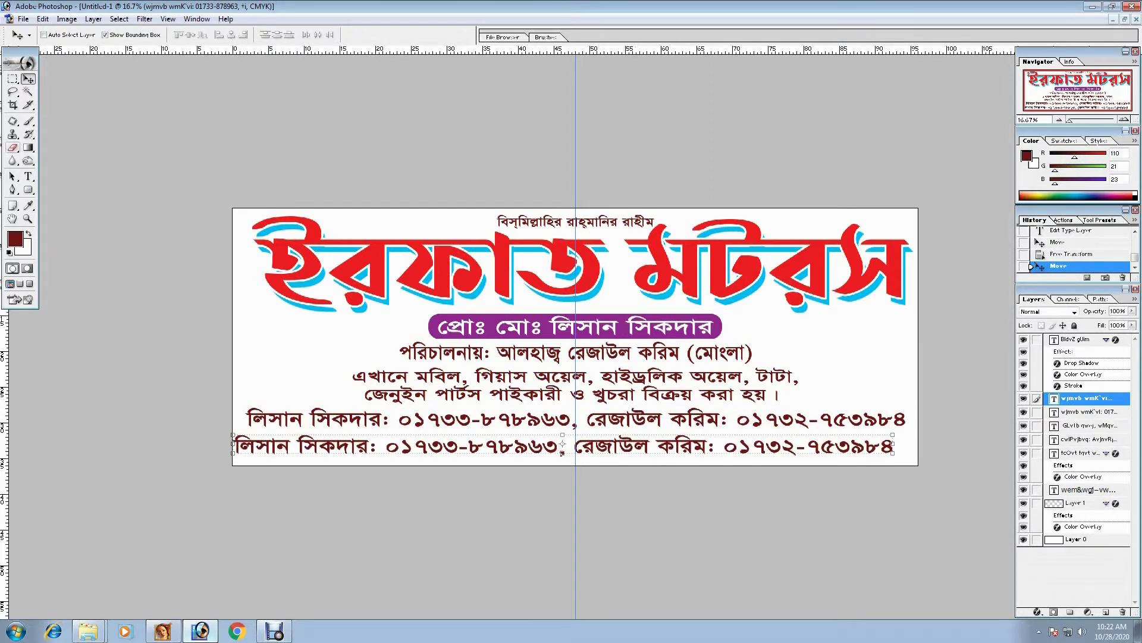
pyautogui.press('t')
pyautogui.click(575, 446)
pyautogui.hotkey('ctrl', 'a')
pyautogui.write('হাই')
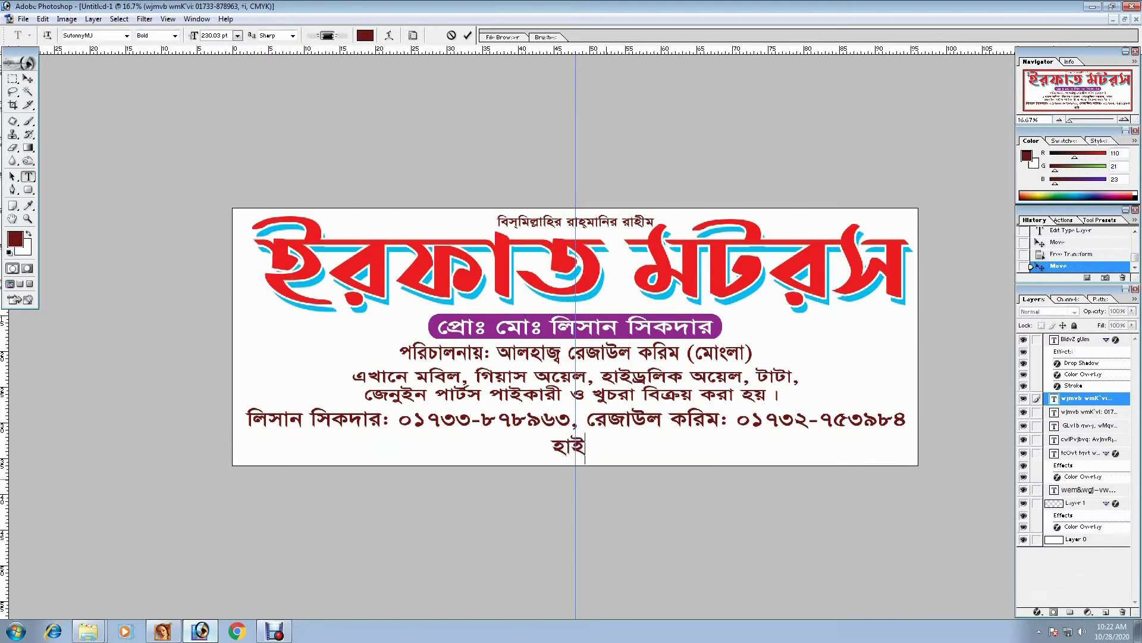
pyautogui.write('ওয়ে রো')
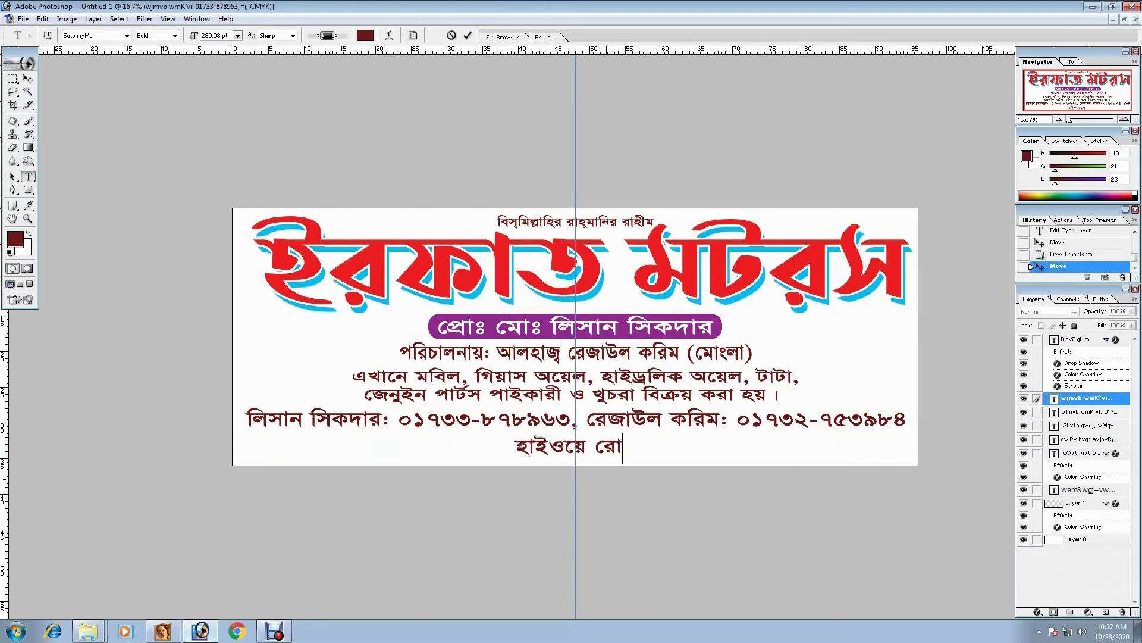
pyautogui.write('ড, এ')
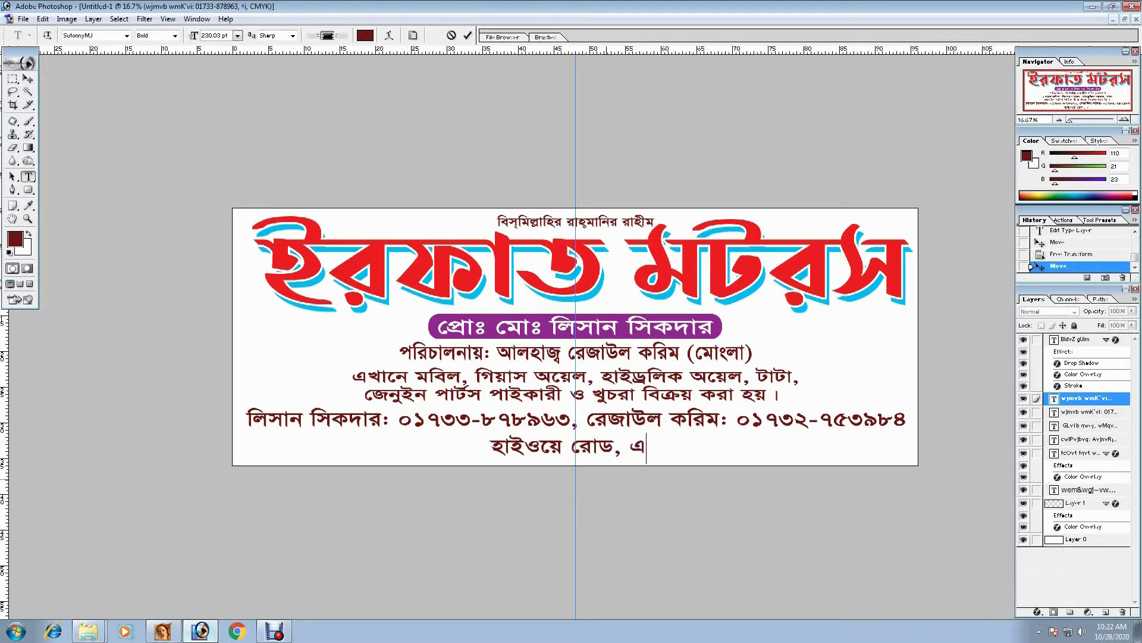
pyautogui.write('লেঙ্গা বা')
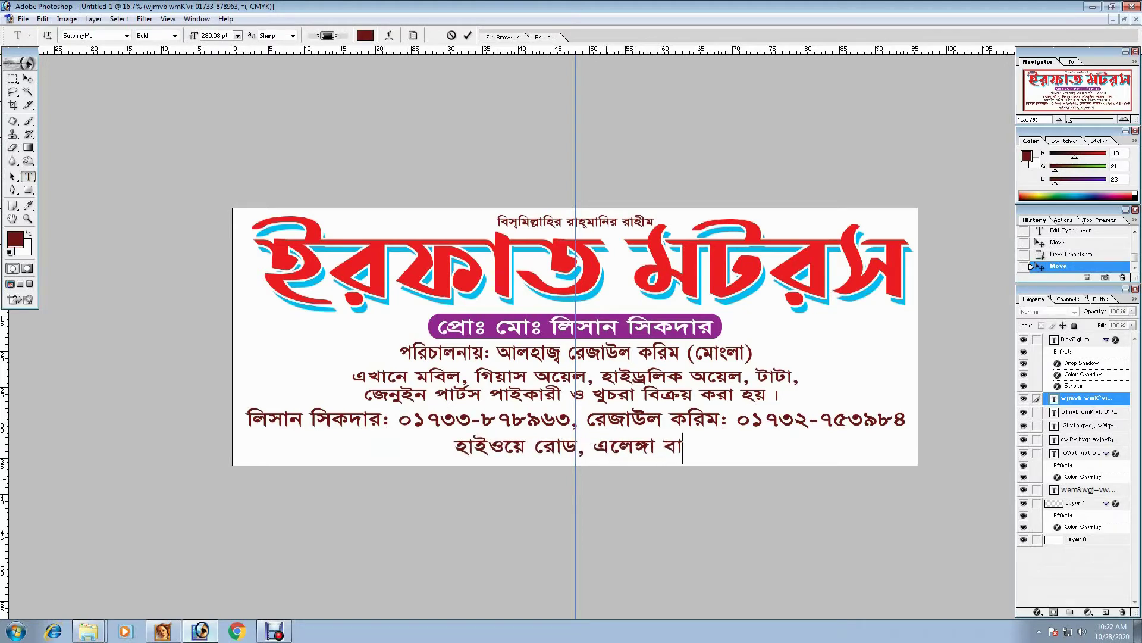
pyautogui.write('সষ্ট্যান্ড')
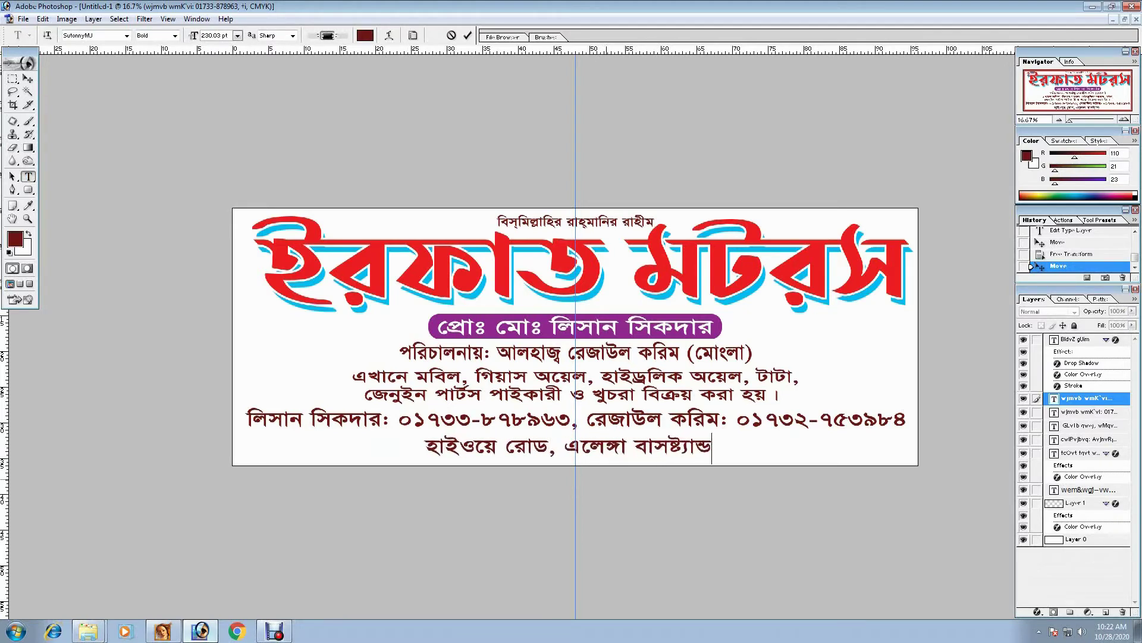
pyautogui.write(', কালিহাতী')
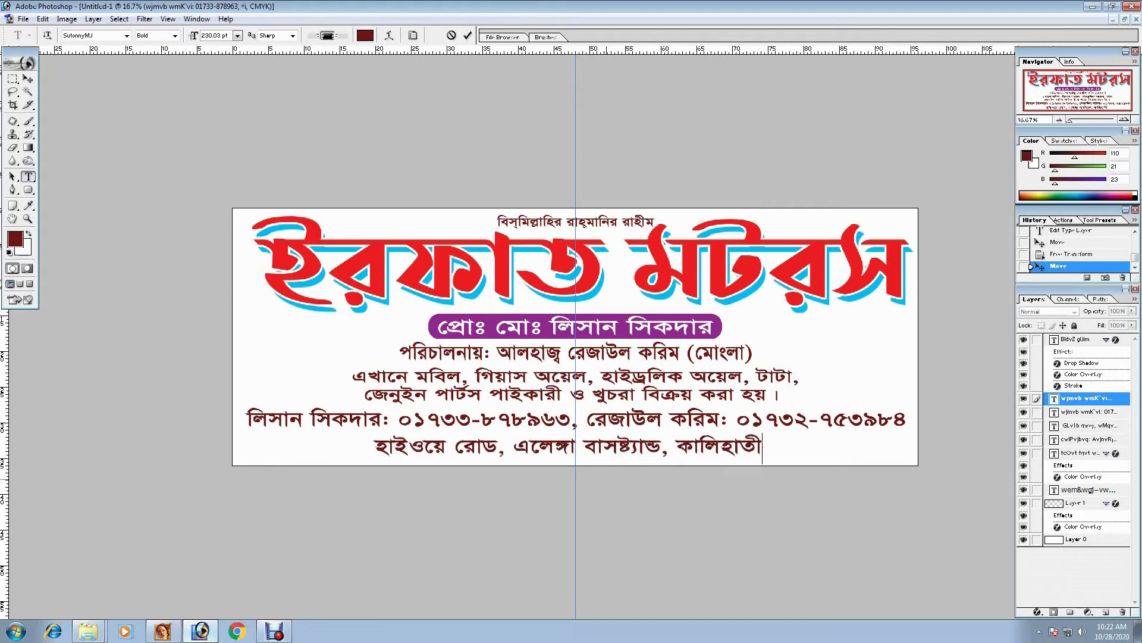
pyautogui.write(', টাঙ্গাইল।')
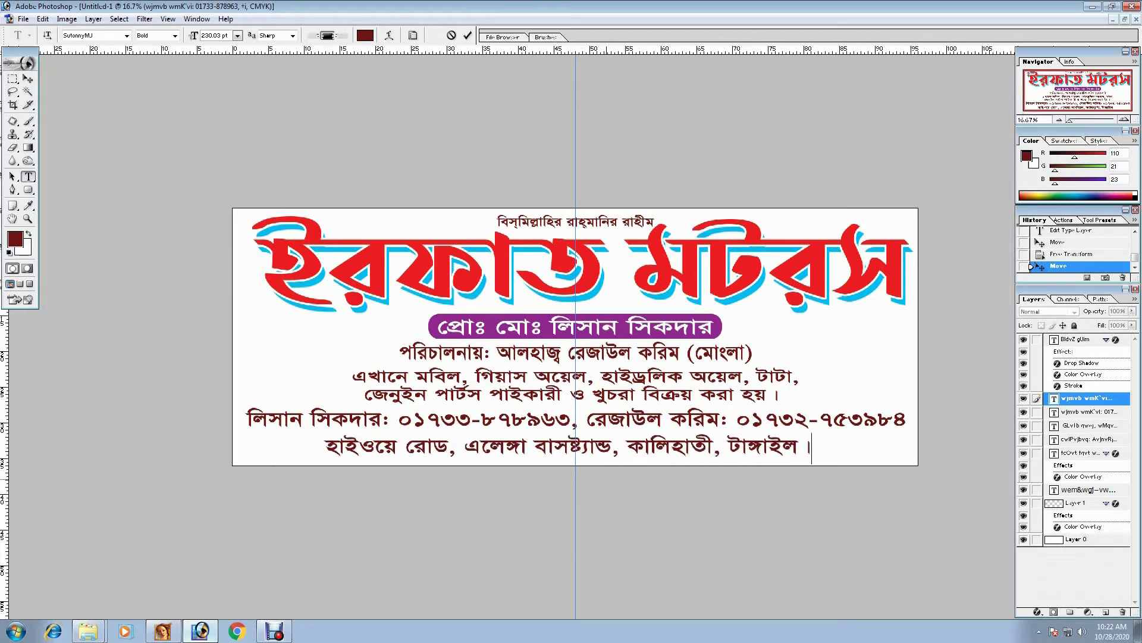
pyautogui.hotkey('ctrl', 'Return')
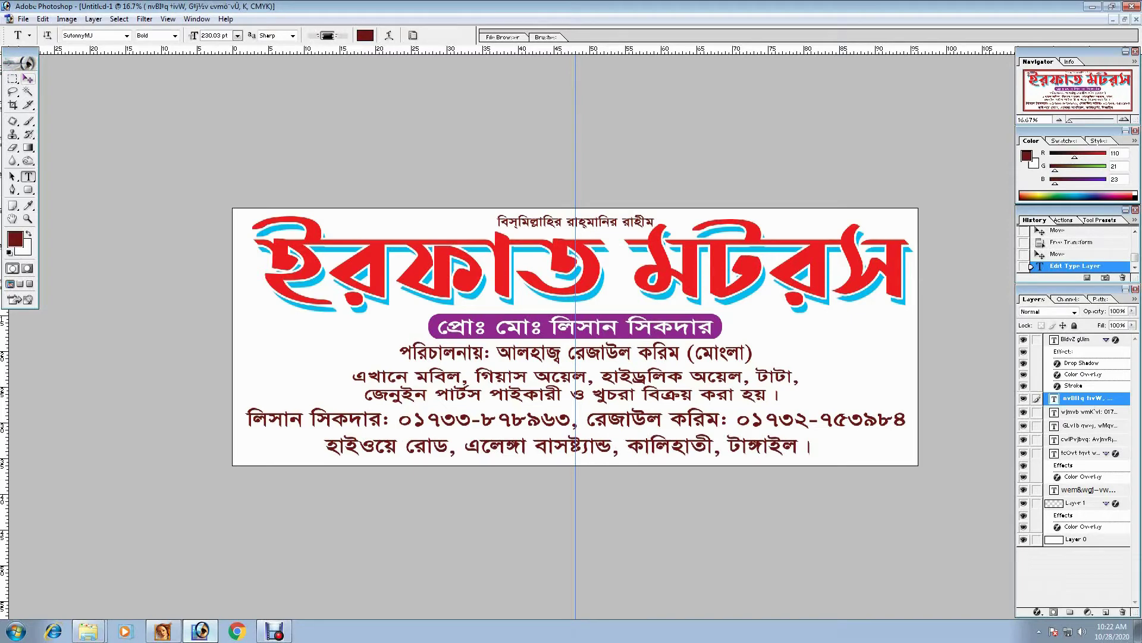
# - Nudge the address line, then copy a bottom strip of Layer 0 onto a new layer
pyautogui.press('v')
pyautogui.moveTo(565, 443); pyautogui.dragTo(576, 448)
pyautogui.rightClick(266, 362)
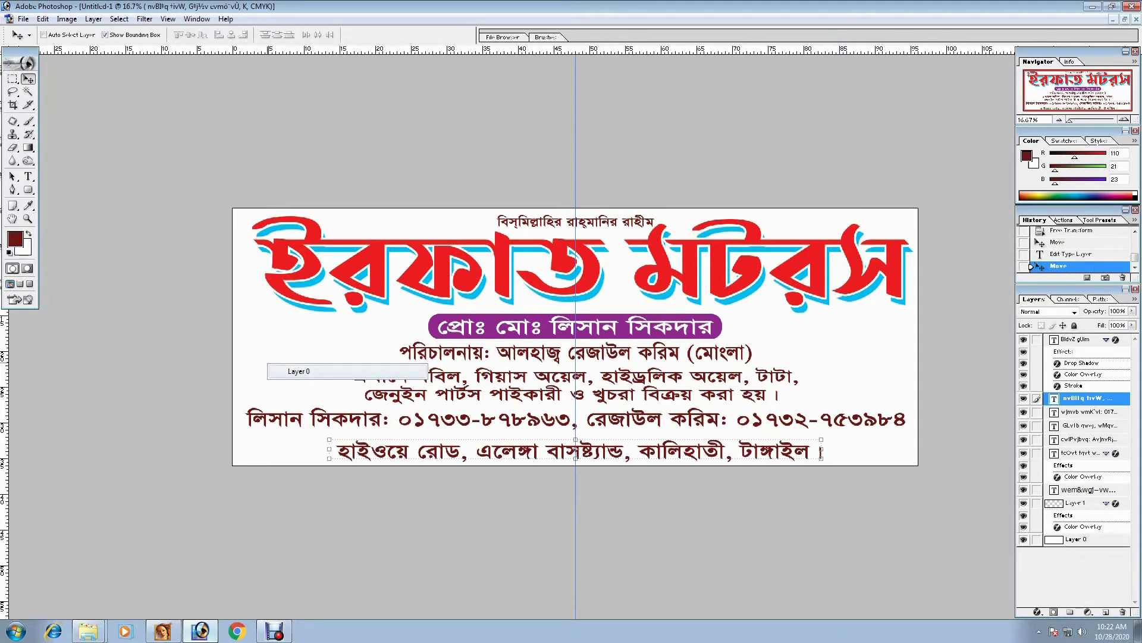
pyautogui.click(285, 372)
pyautogui.click(12, 79)
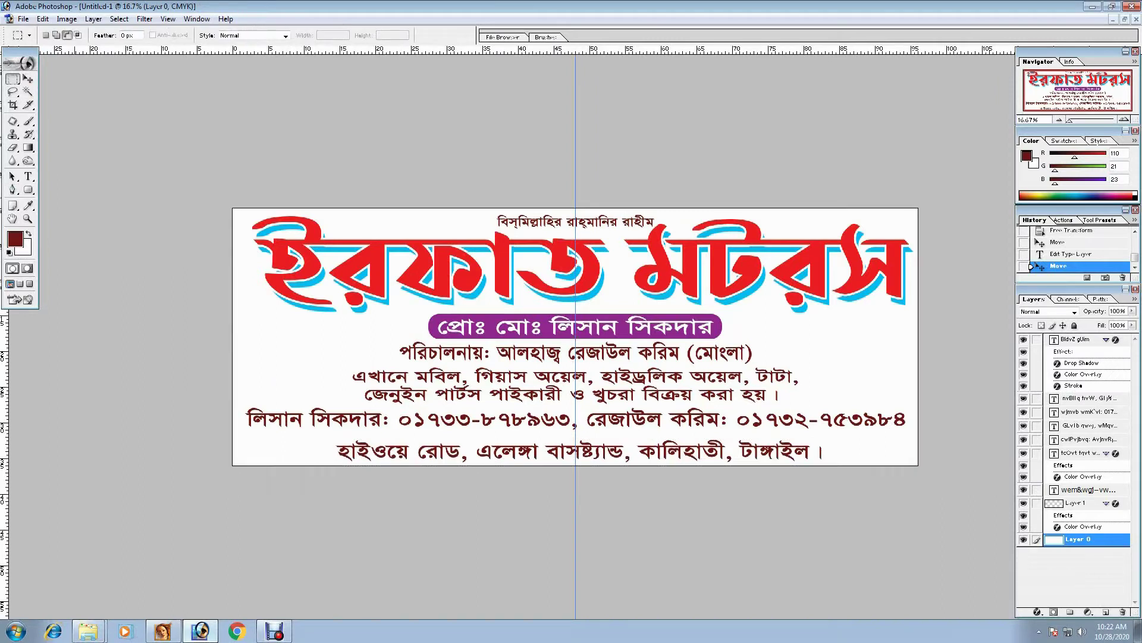
pyautogui.moveTo(883, 464); pyautogui.dragTo(918, 465)
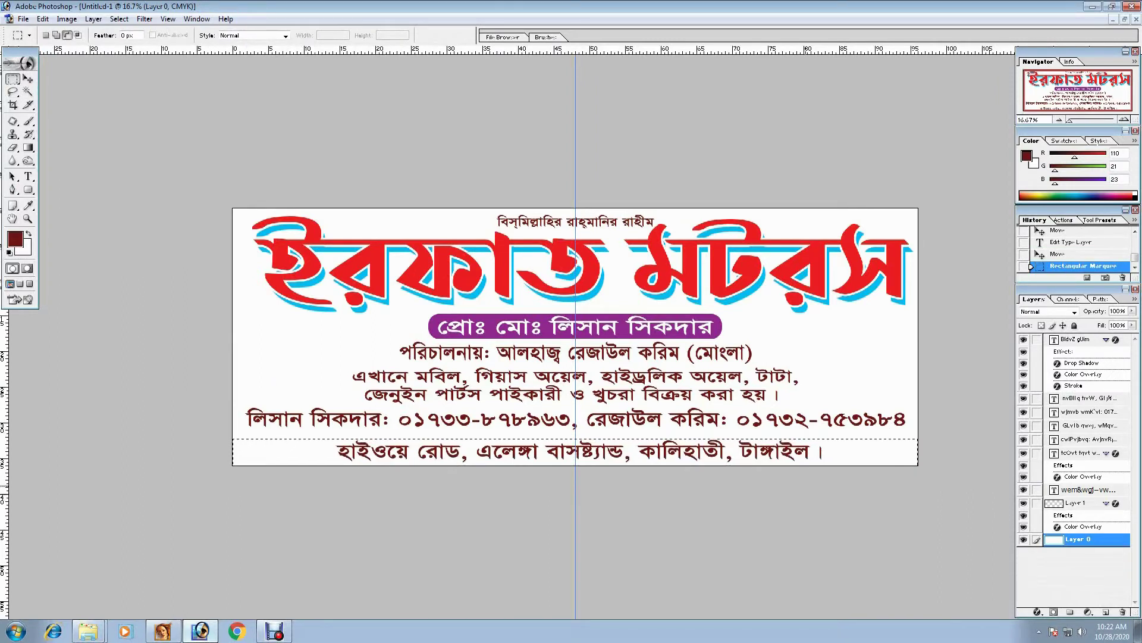
pyautogui.hotkey('ctrl', 'c')
pyautogui.hotkey('ctrl', 'v')
pyautogui.press('v')
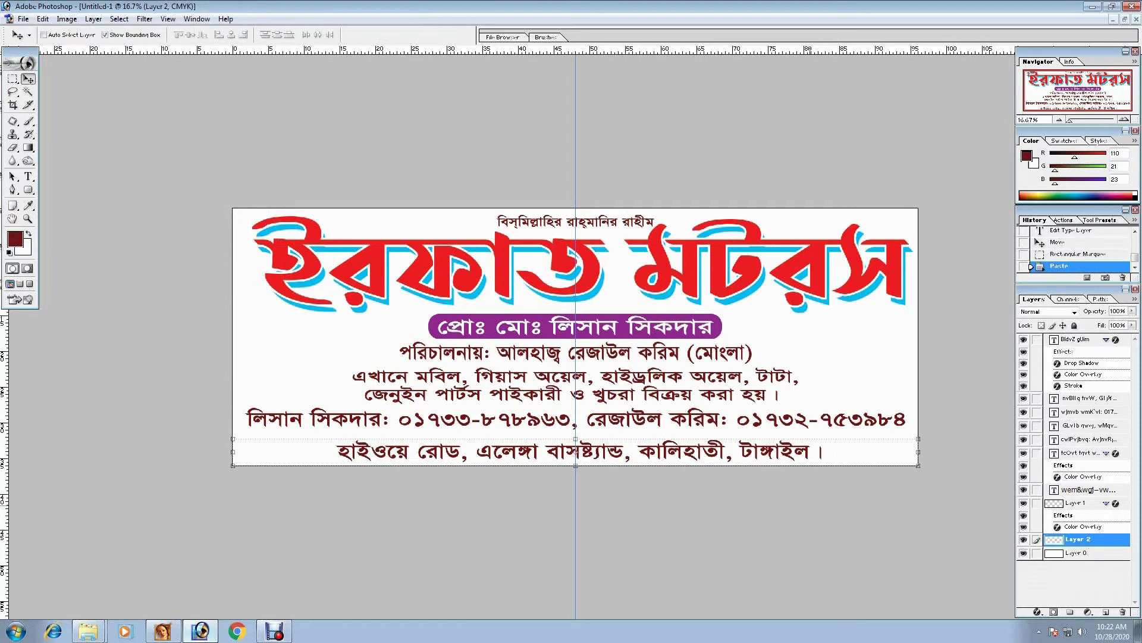
# - Give the strip a dark green Color Overlay of C100 M10 Y100 K30
pyautogui.click(1037, 612)
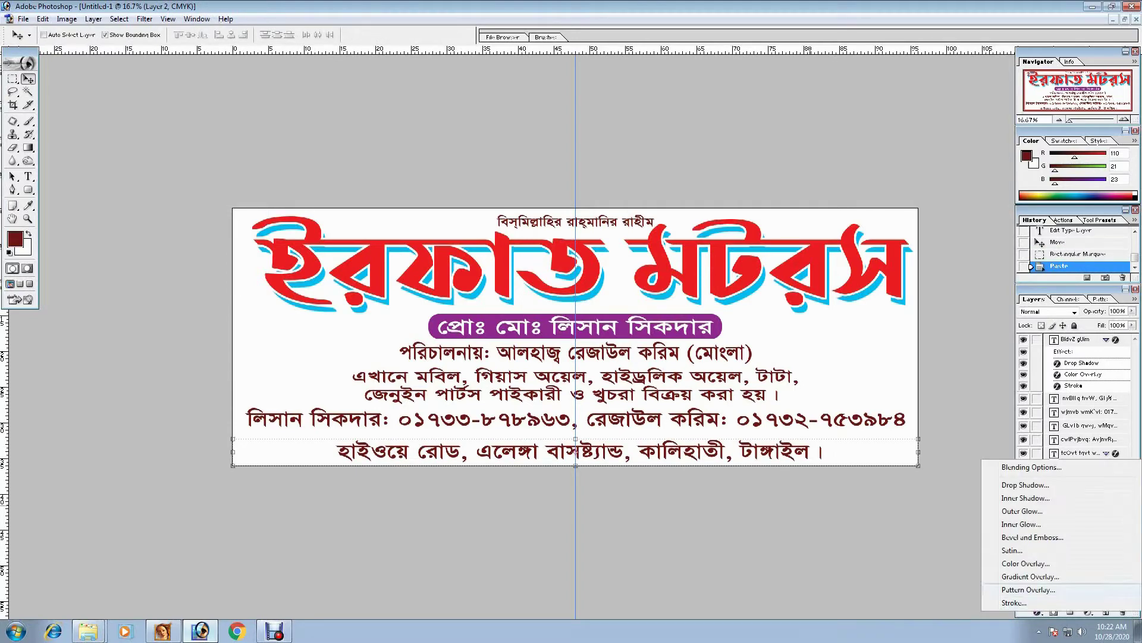
pyautogui.click(1065, 567)
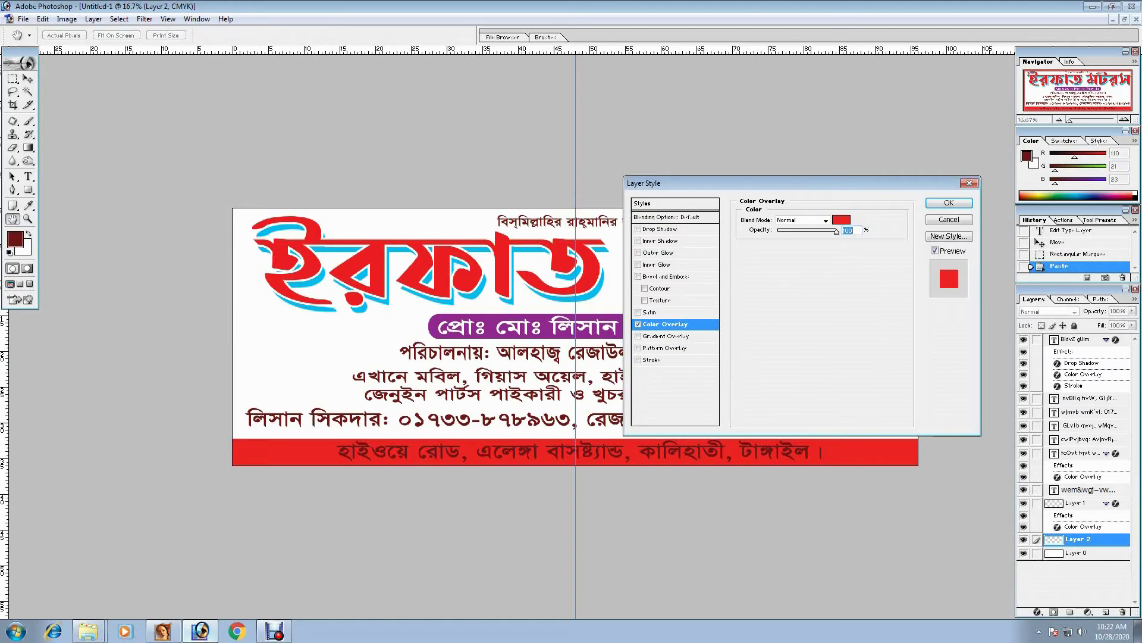
pyautogui.click(841, 220)
pyautogui.write('100')
pyautogui.press('Tab')
pyautogui.write('10')
pyautogui.press('Tab')
pyautogui.write('100')
pyautogui.press('Tab')
pyautogui.write('30')
pyautogui.press('Return')
pyautogui.press('Return')
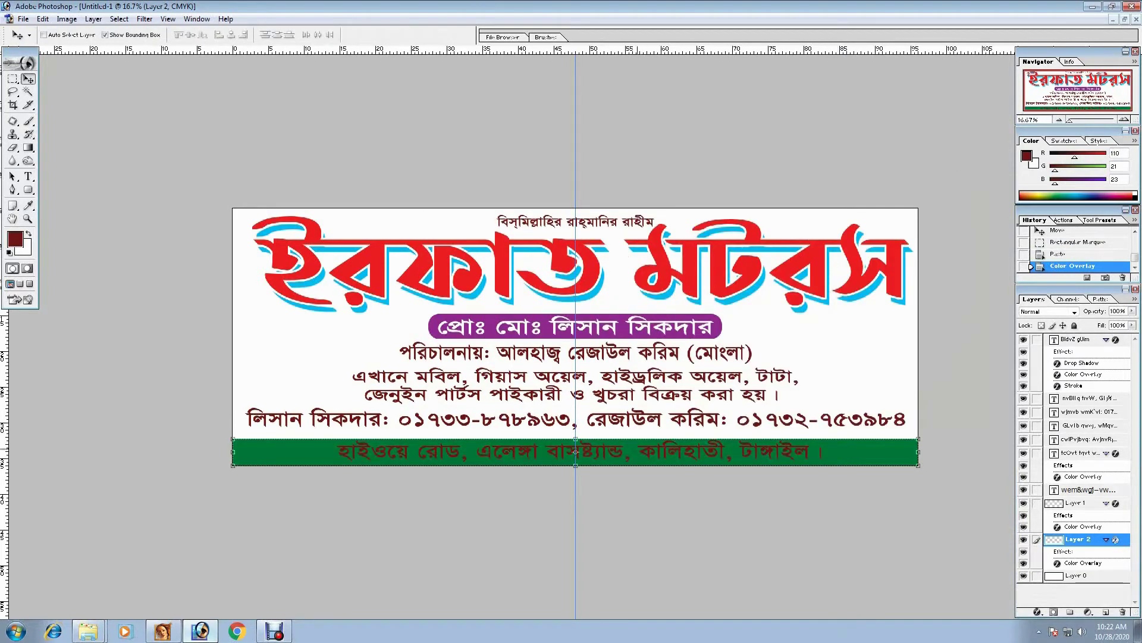
# - Raise the green bar's top edge slightly and select the address text layer
pyautogui.moveTo(575, 439); pyautogui.dragTo(575, 437)
pyautogui.press('Return')
pyautogui.rightClick(615, 450)
pyautogui.press('Escape')
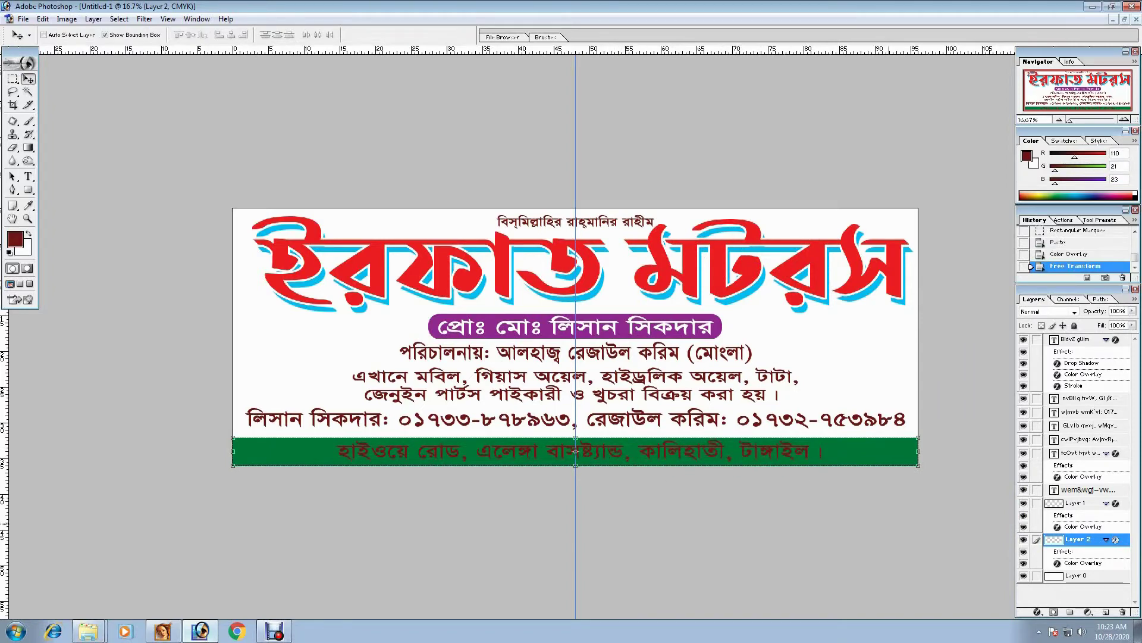
pyautogui.rightClick(768, 451)
pyautogui.click(791, 462)
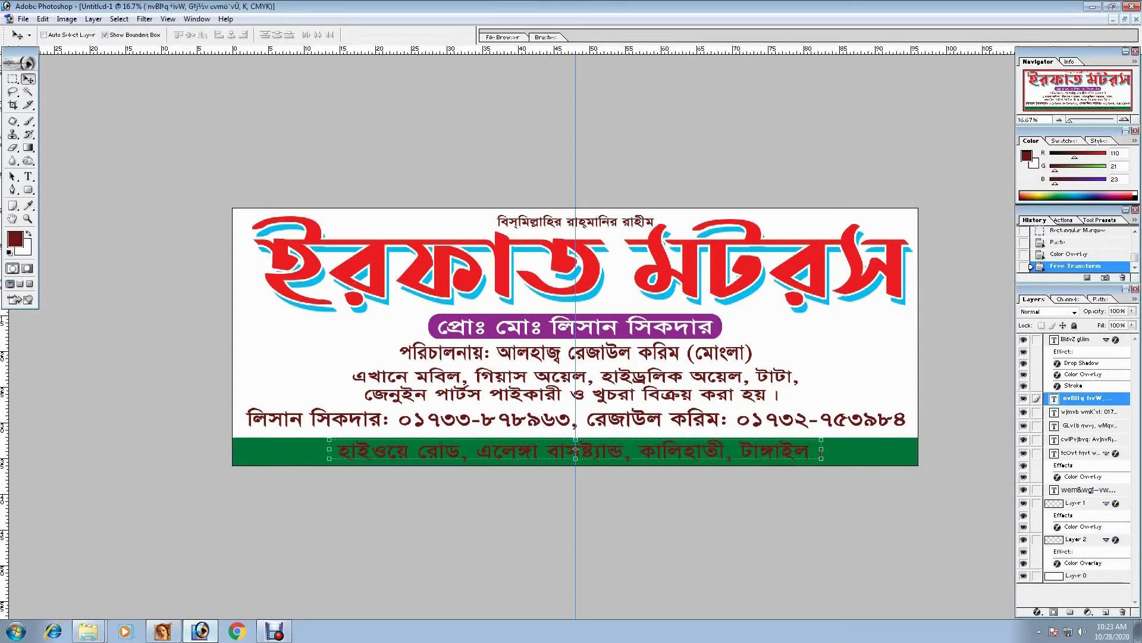
# - Give the address text a white Color Overlay and a Drop Shadow
pyautogui.click(1039, 611)
pyautogui.click(1065, 561)
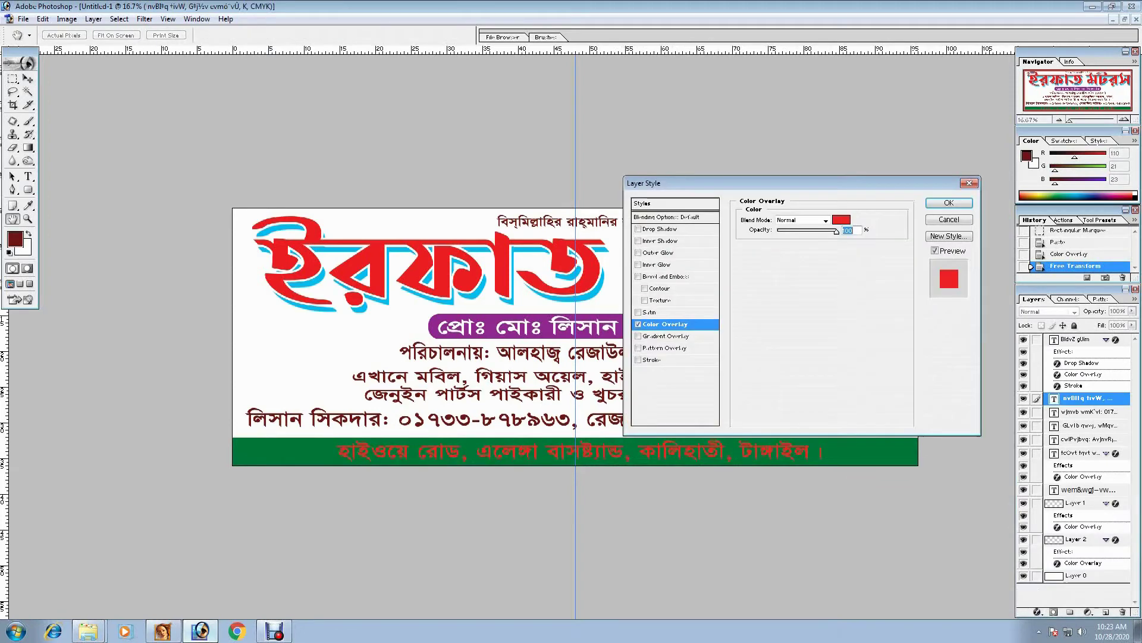
pyautogui.click(841, 220)
pyautogui.click(360, 245)
pyautogui.click(688, 237)
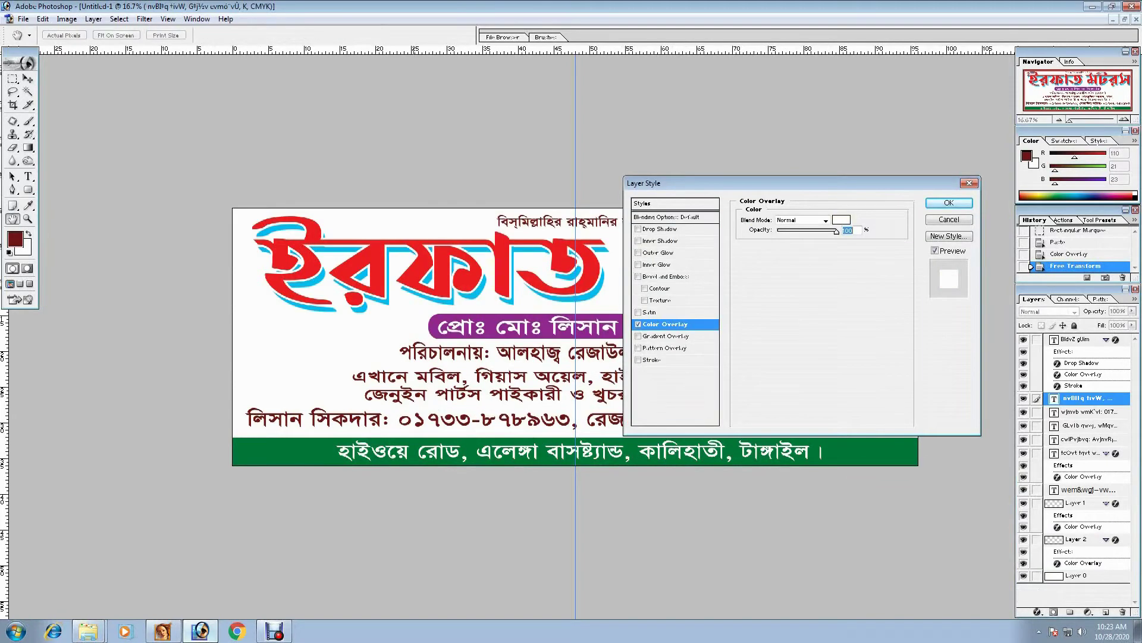
pyautogui.click(663, 228)
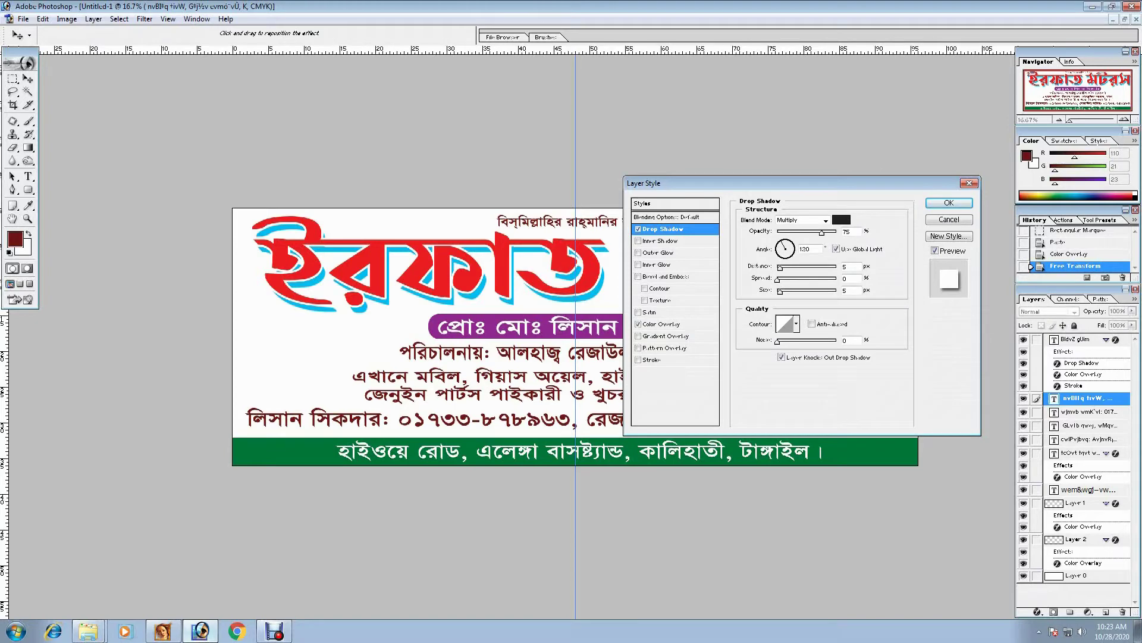
pyautogui.click(949, 202)
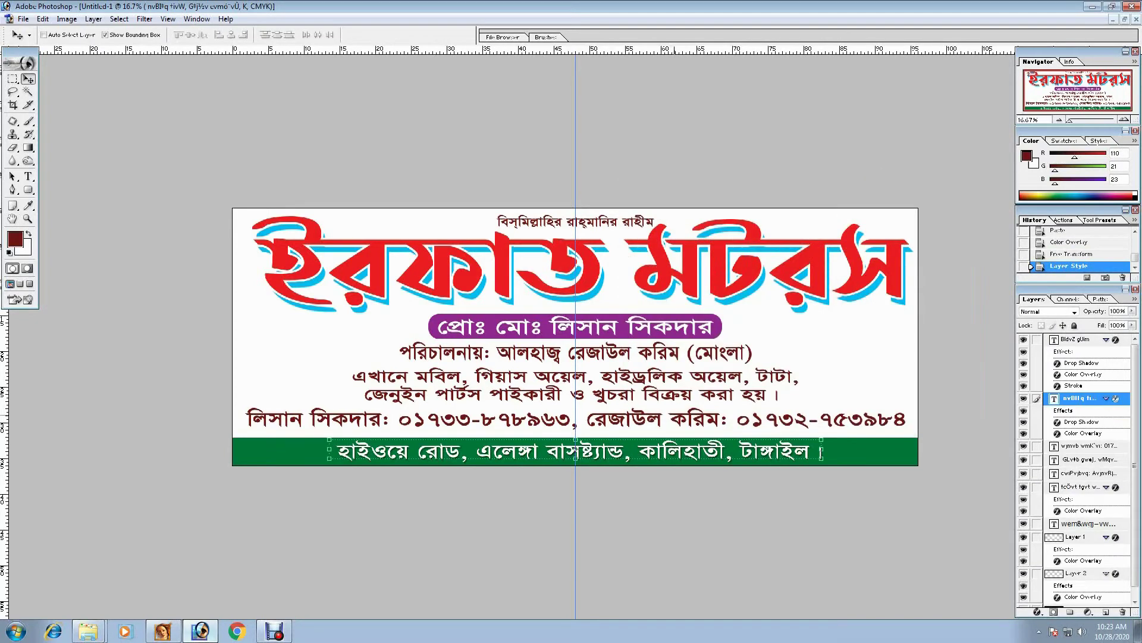
pyautogui.rightClick(678, 416)
pyautogui.click(714, 423)
# - Select the phone-number line, nudge it down-right, and make it slightly narrower
pyautogui.rightClick(680, 416)
pyautogui.click(714, 436)
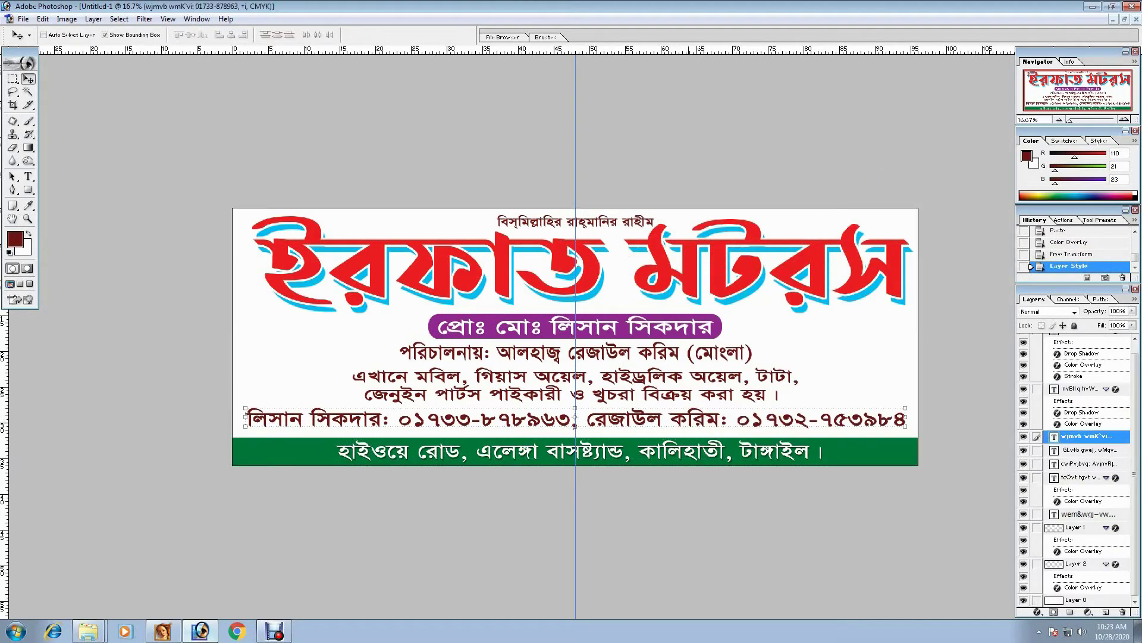
pyautogui.moveTo(684, 416); pyautogui.dragTo(687, 421)
pyautogui.hotkey('ctrl', 't')
pyautogui.press('Return')
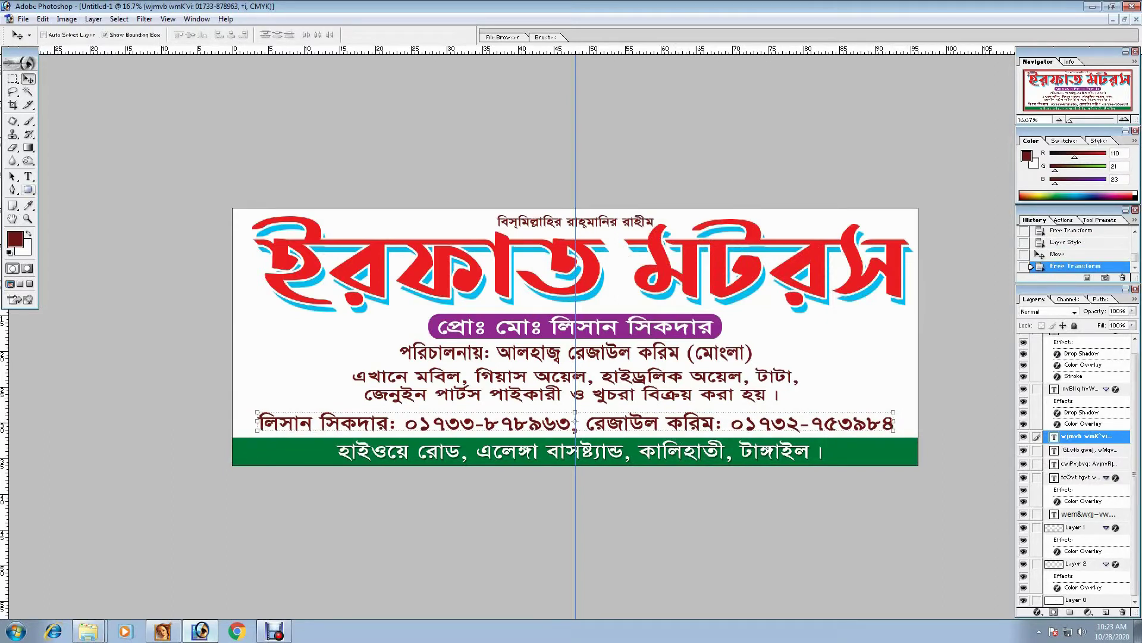
# - Draw a rounded-rectangle path around the phone-number line
pyautogui.press('u')
pyautogui.moveTo(241, 409)
pyautogui.mouseDown()
pyautogui.moveTo(761, 454)
pyautogui.moveTo(905, 454)
pyautogui.mouseUp()
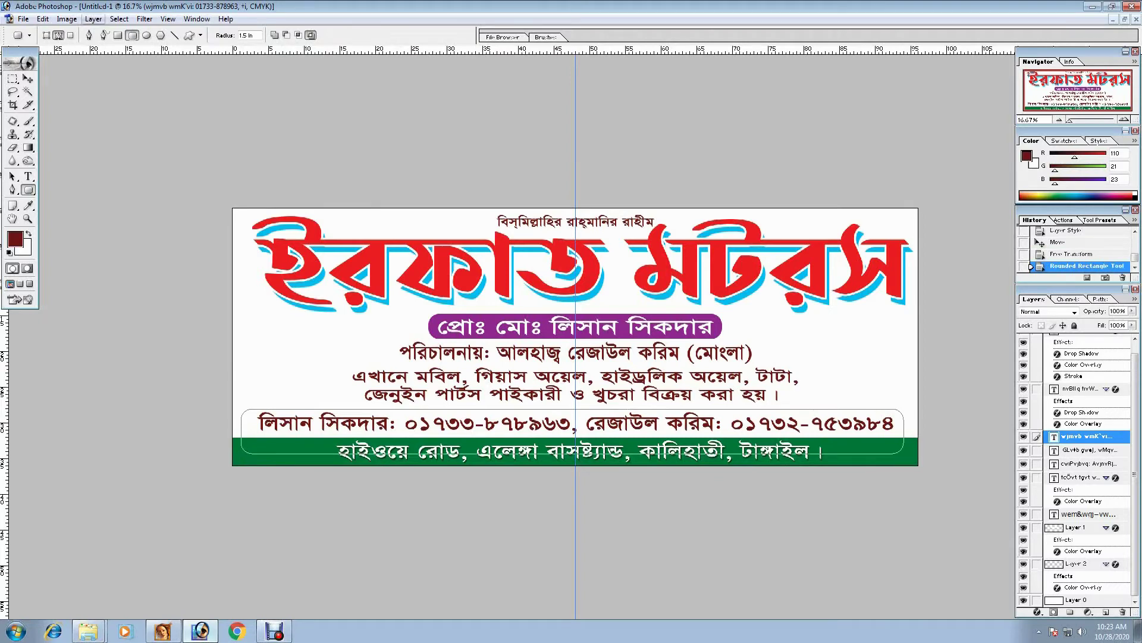
pyautogui.click(93, 18)
# - Create Layer 3 and fill the rounded-rectangle path's selection with white
pyautogui.moveTo(109, 33)
pyautogui.click(276, 33)
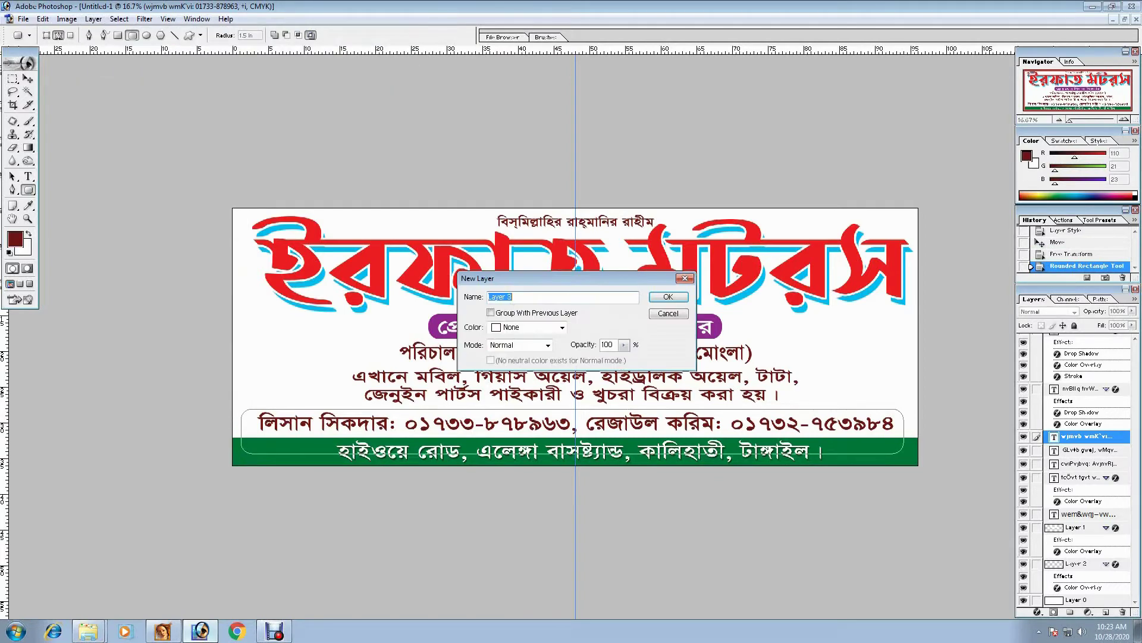
pyautogui.click(669, 296)
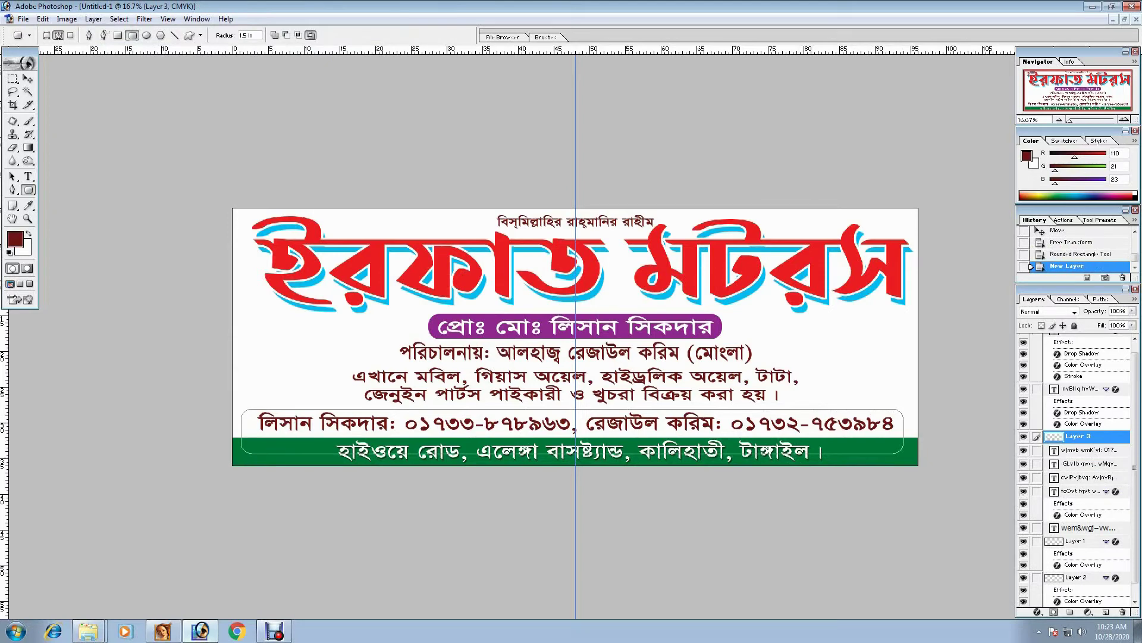
pyautogui.hotkey('ctrl', 'Return')
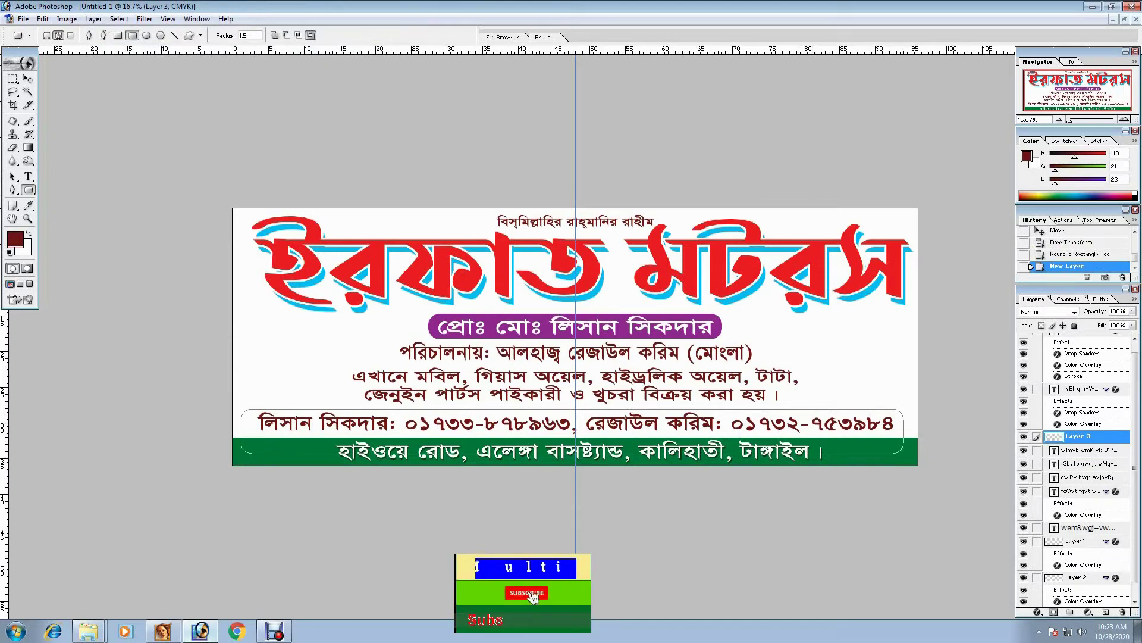
pyautogui.hotkey('ctrl', 'BackSpace')
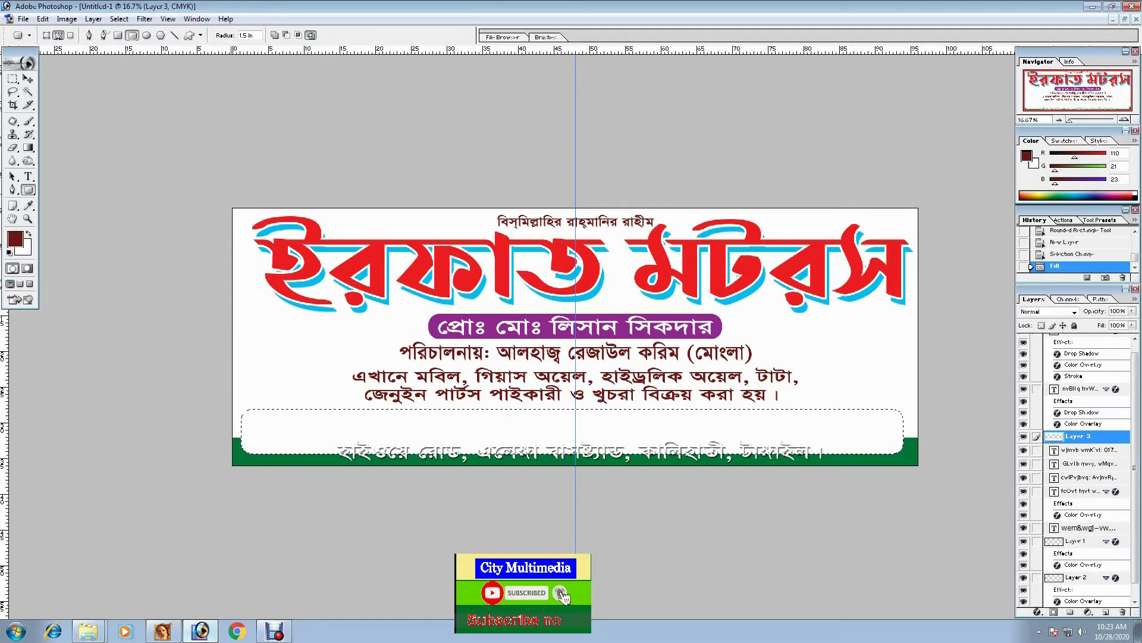
pyautogui.press('v')
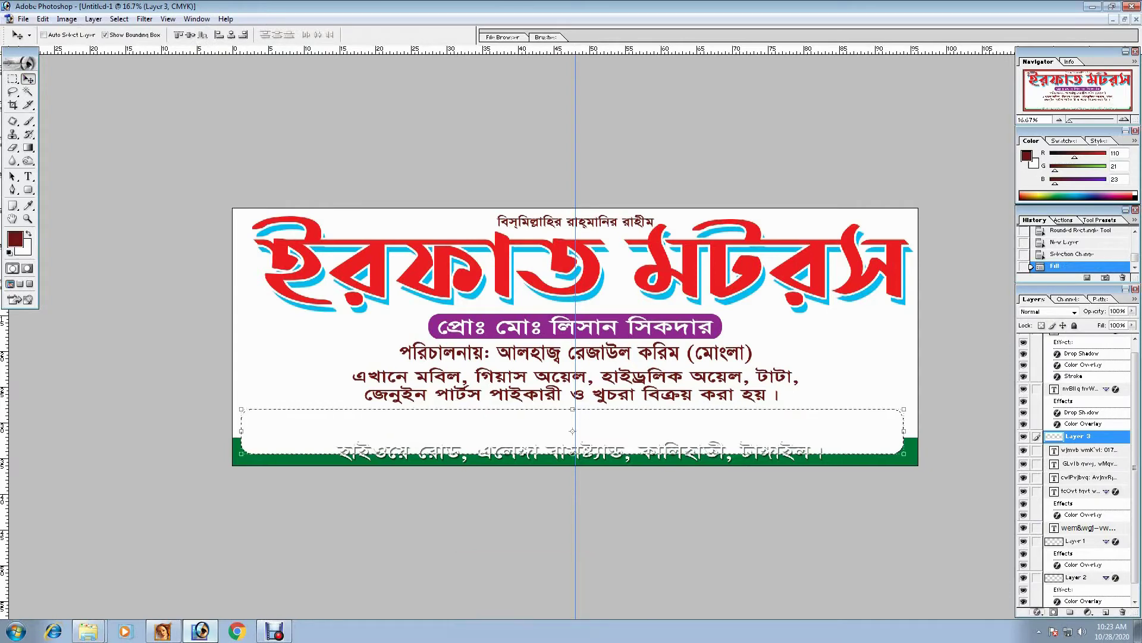
# - Give the white rounded shape a purple Color Overlay
pyautogui.click(1037, 611)
pyautogui.click(1024, 562)
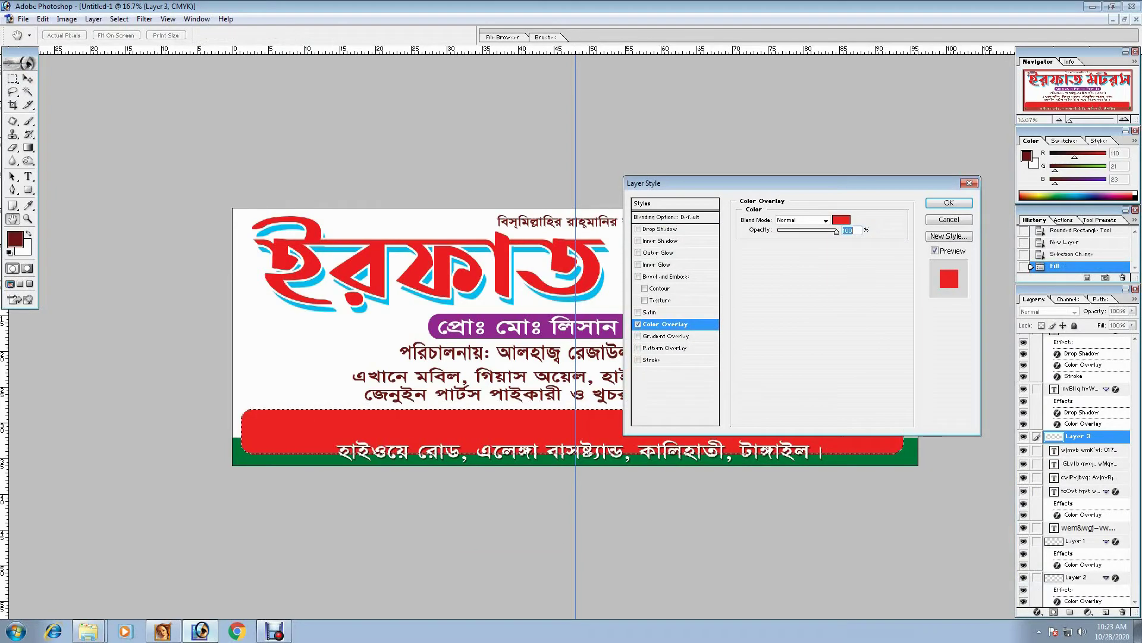
pyautogui.click(841, 219)
pyautogui.click(535, 308)
pyautogui.click(598, 362)
pyautogui.click(599, 269)
pyautogui.press('Return')
pyautogui.press('Return')
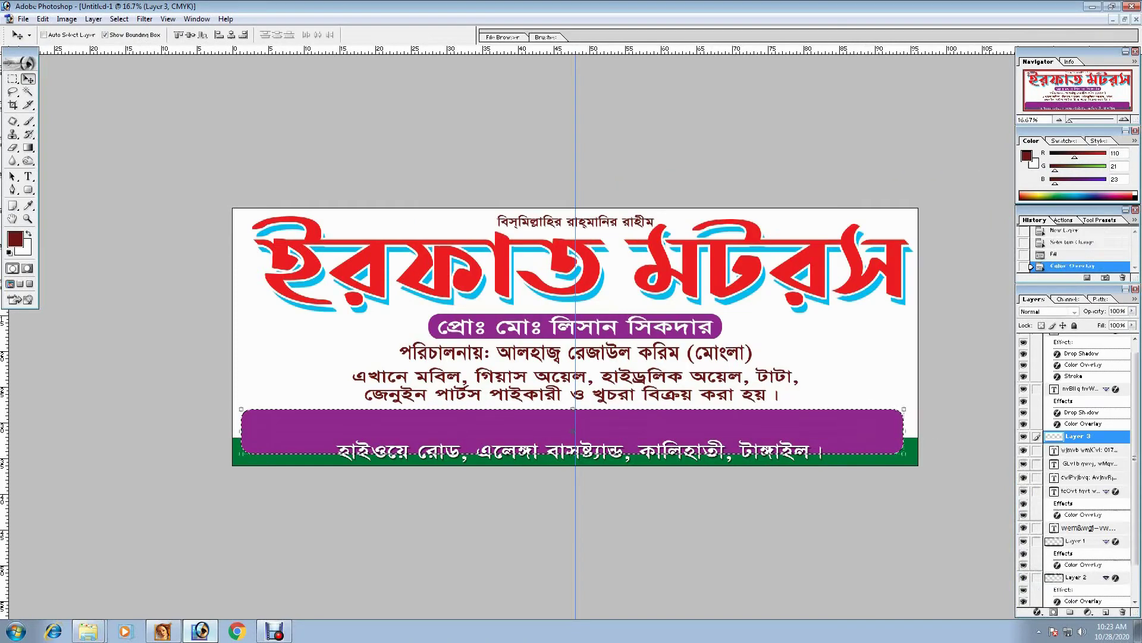
# - Move the purple bar beneath the phone-number text in the layer order and deselect
pyautogui.hotkey('ctrl', '[')
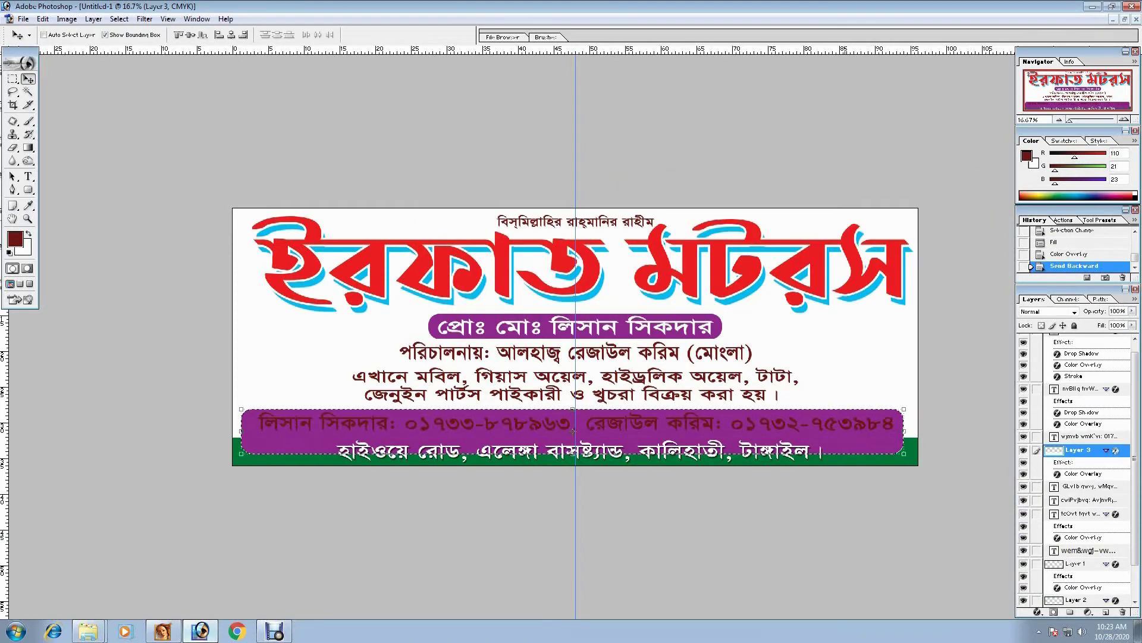
pyautogui.hotkey('ctrl', '[')
pyautogui.hotkey('ctrl', '[')
pyautogui.hotkey('ctrl', '[')
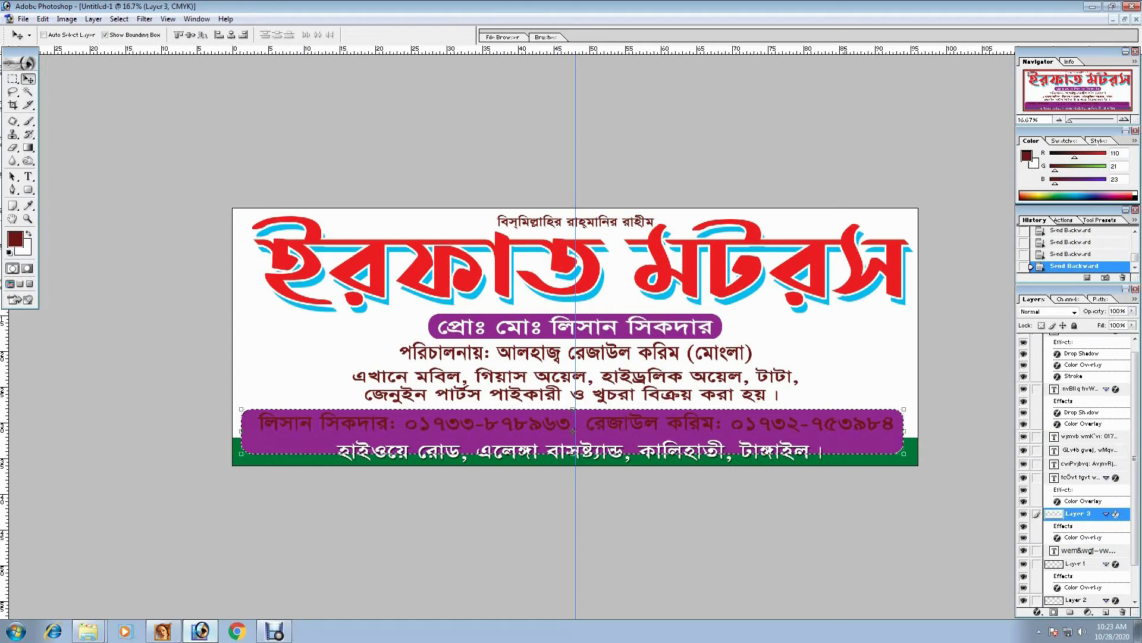
pyautogui.hotkey('ctrl', '[')
pyautogui.hotkey('ctrl', '[')
pyautogui.hotkey('ctrl', '[')
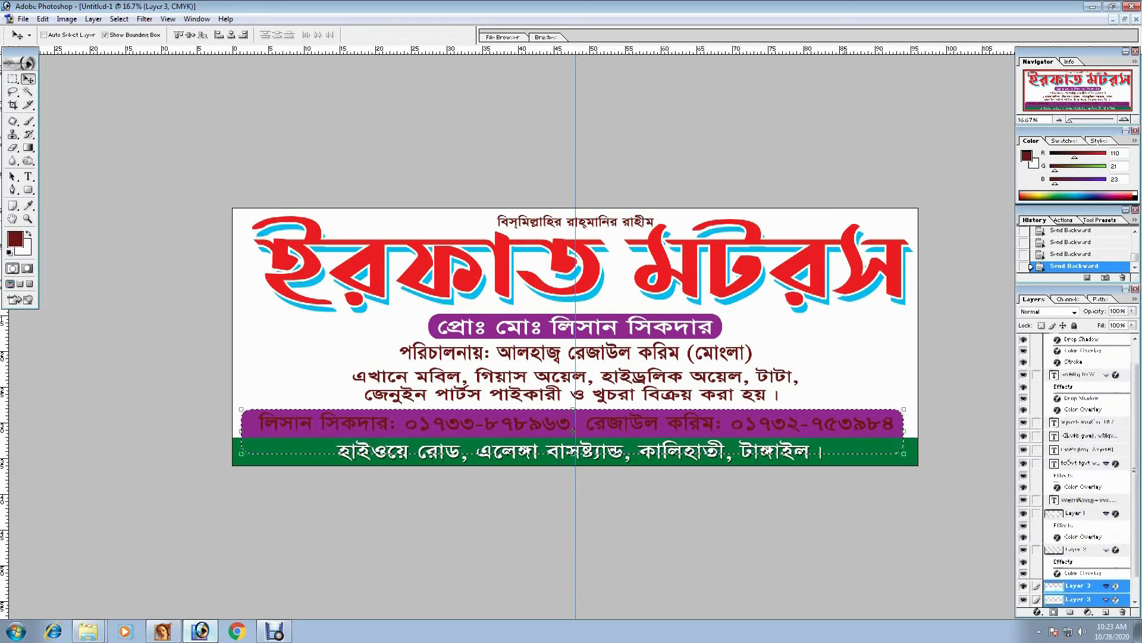
pyautogui.hotkey('ctrl', '[')
pyautogui.hotkey('ctrl', ']')
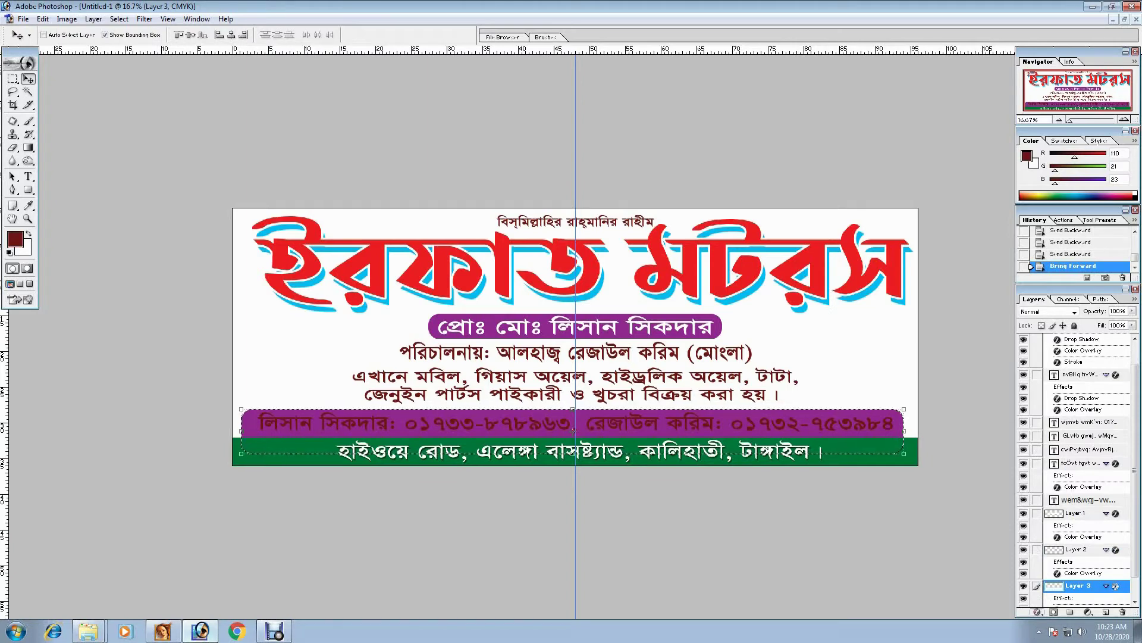
pyautogui.hotkey('ctrl', 'd')
pyautogui.hotkey('ctrl', 't')
pyautogui.press('Return')
# - Nudge the phone-number line down and change its Color Overlay to bright yellow
pyautogui.keyDown('ctrl'); pyautogui.click(574, 430); pyautogui.keyUp('ctrl')
pyautogui.press('Down')
pyautogui.click(1037, 611)
pyautogui.click(1065, 562)
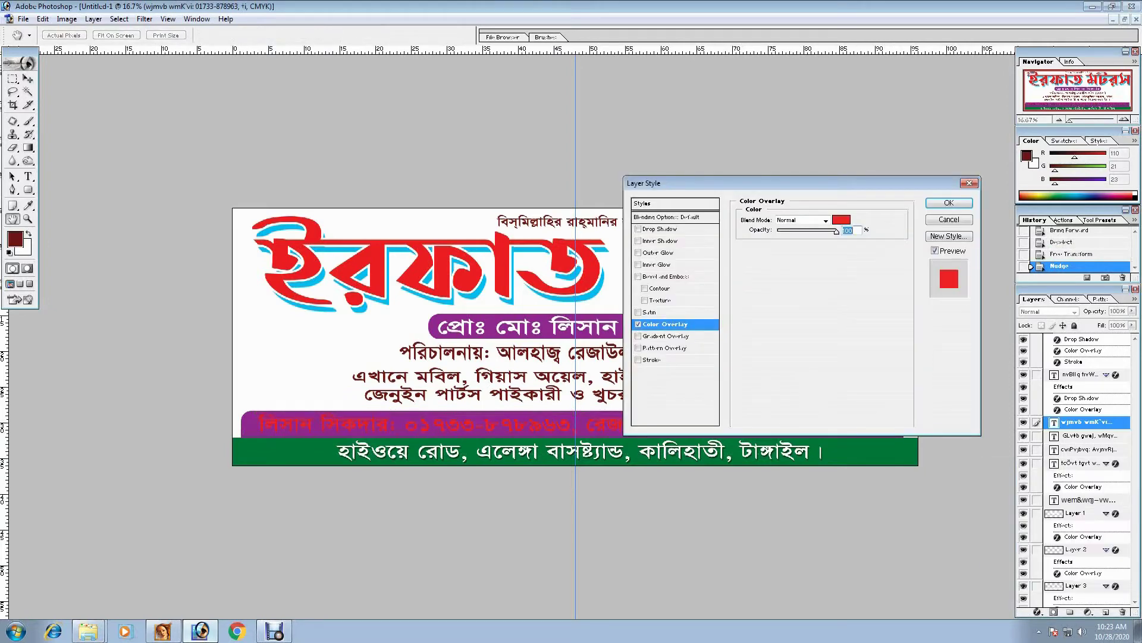
pyautogui.click(841, 219)
pyautogui.moveTo(536, 280); pyautogui.dragTo(490, 326)
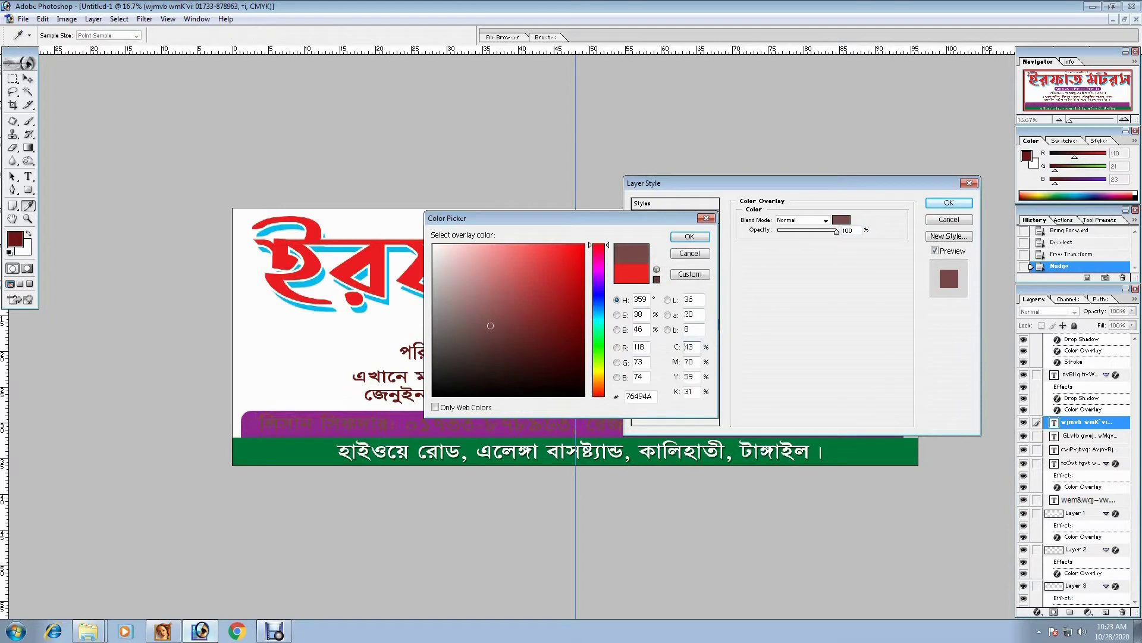
pyautogui.write('0')
pyautogui.press('Tab')
pyautogui.write('100')
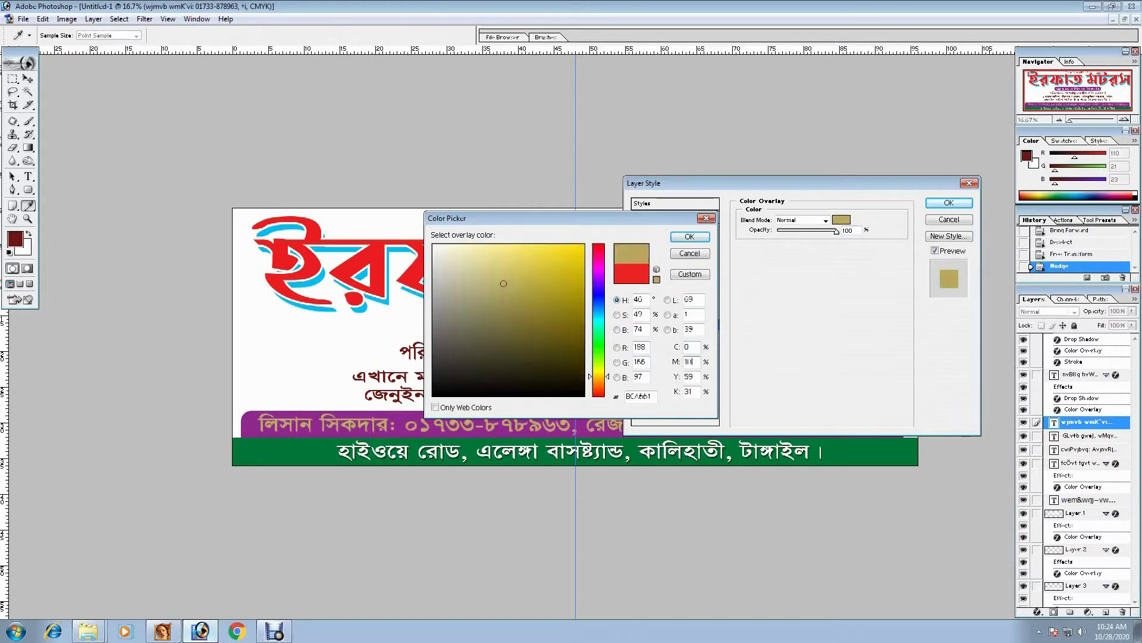
pyautogui.press('BackSpace')
pyautogui.press('BackSpace')
pyautogui.press('BackSpace')
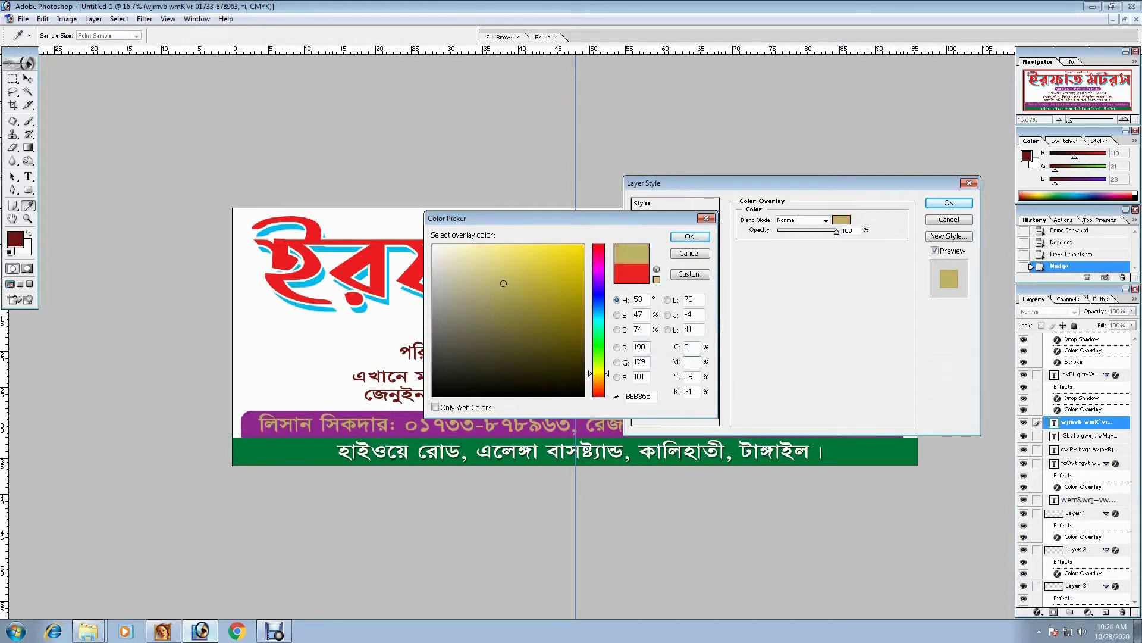
pyautogui.press('Tab')
pyautogui.write('100')
pyautogui.press('Tab')
pyautogui.write('0')
pyautogui.press('Return')
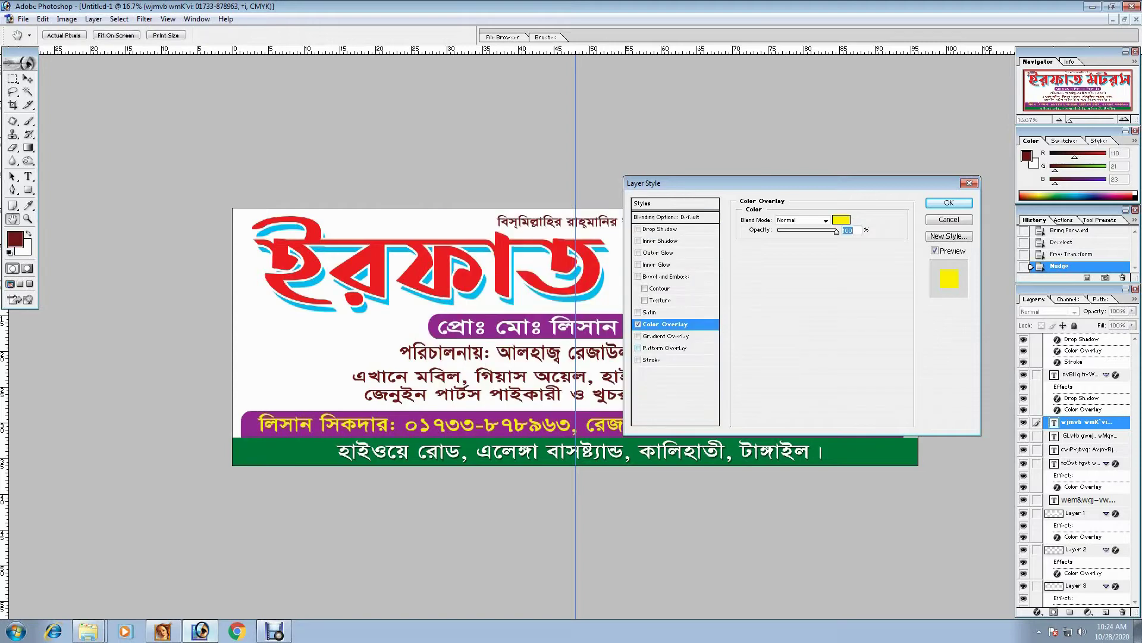
pyautogui.press('Return')
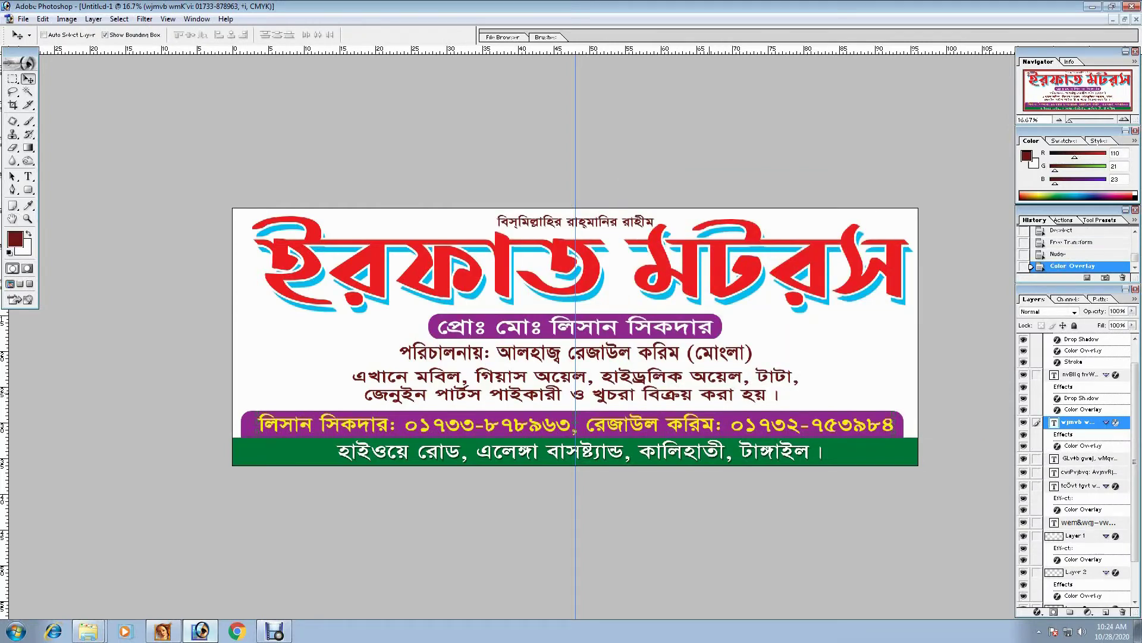
# - Stretch the two product-description lines wider and nudge them up slightly
pyautogui.moveTo(773, 396); pyautogui.dragTo(774, 394)
pyautogui.hotkey('ctrl', 't')
pyautogui.moveTo(575, 401); pyautogui.dragTo(575, 405)
pyautogui.moveTo(575, 363); pyautogui.dragTo(575, 367)
pyautogui.moveTo(798, 386); pyautogui.dragTo(821, 385)
pyautogui.press('Return')
pyautogui.press('Up')
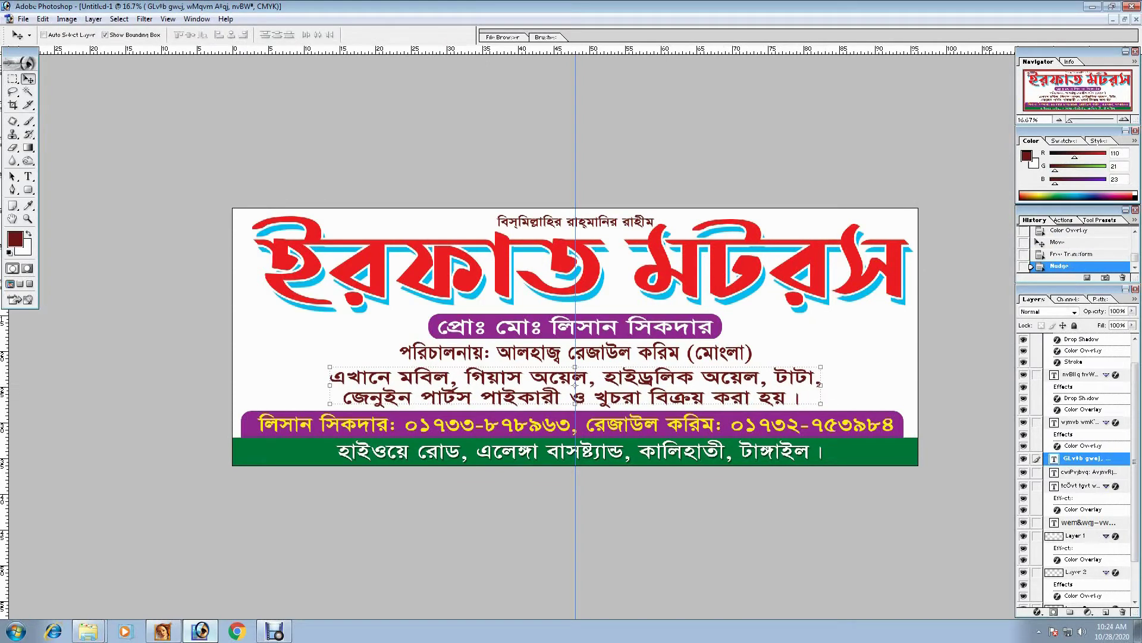
# - Give the two description lines a #2E3192 colour overlay and a white stroke, nudged up slightly
pyautogui.click(1037, 611)
pyautogui.click(1023, 561)
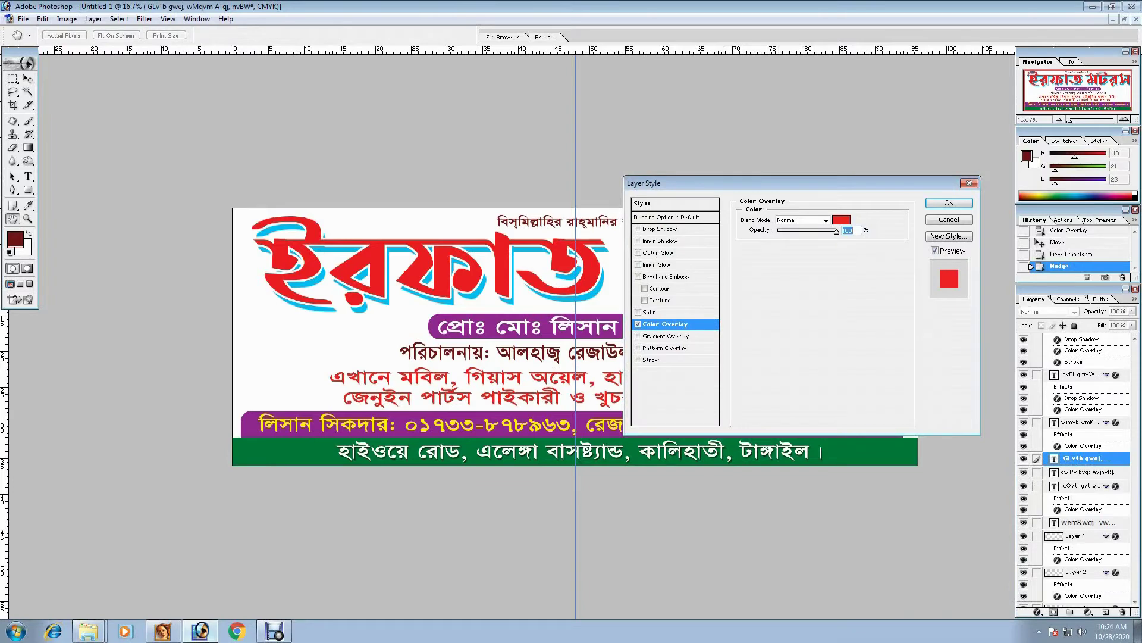
pyautogui.click(841, 219)
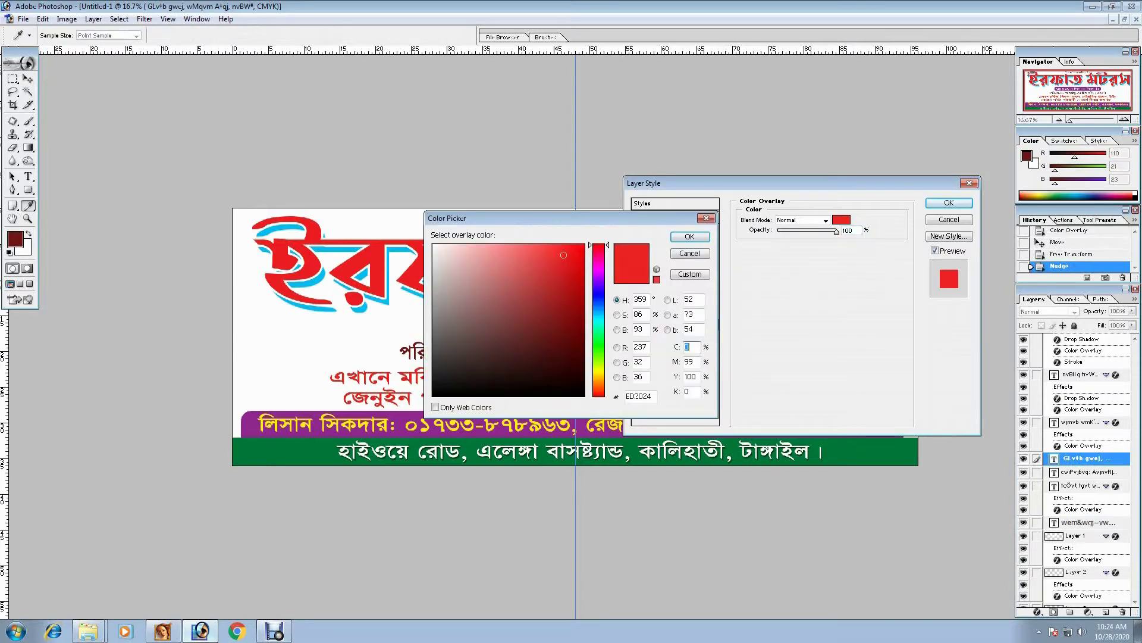
pyautogui.write('2e3192')
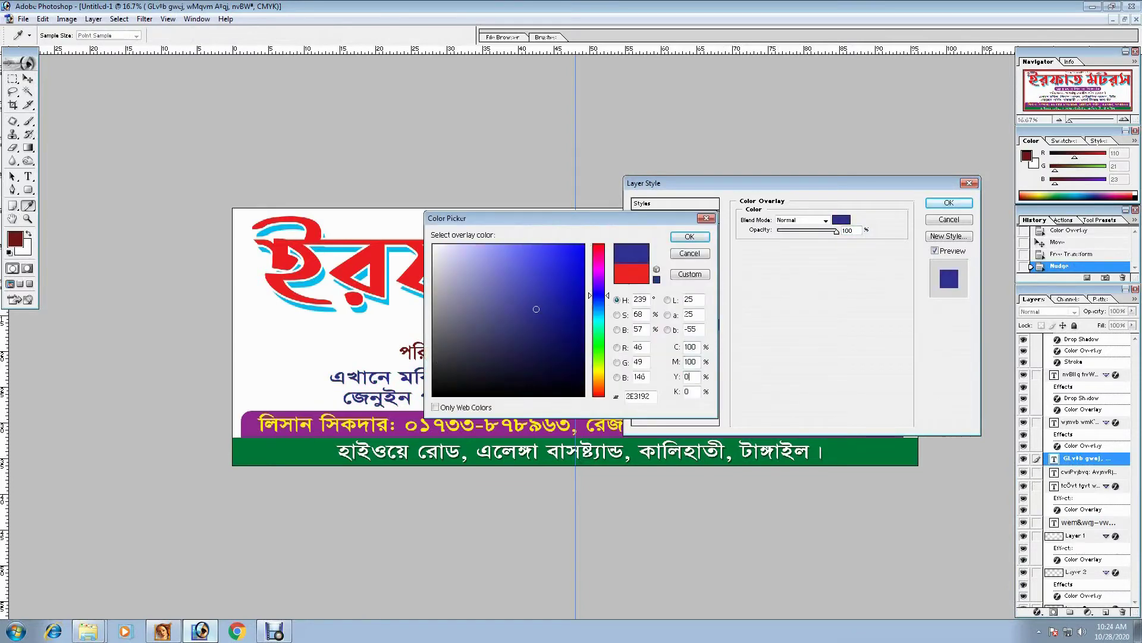
pyautogui.press('Return')
pyautogui.click(652, 360)
pyautogui.click(768, 288)
pyautogui.press('Return')
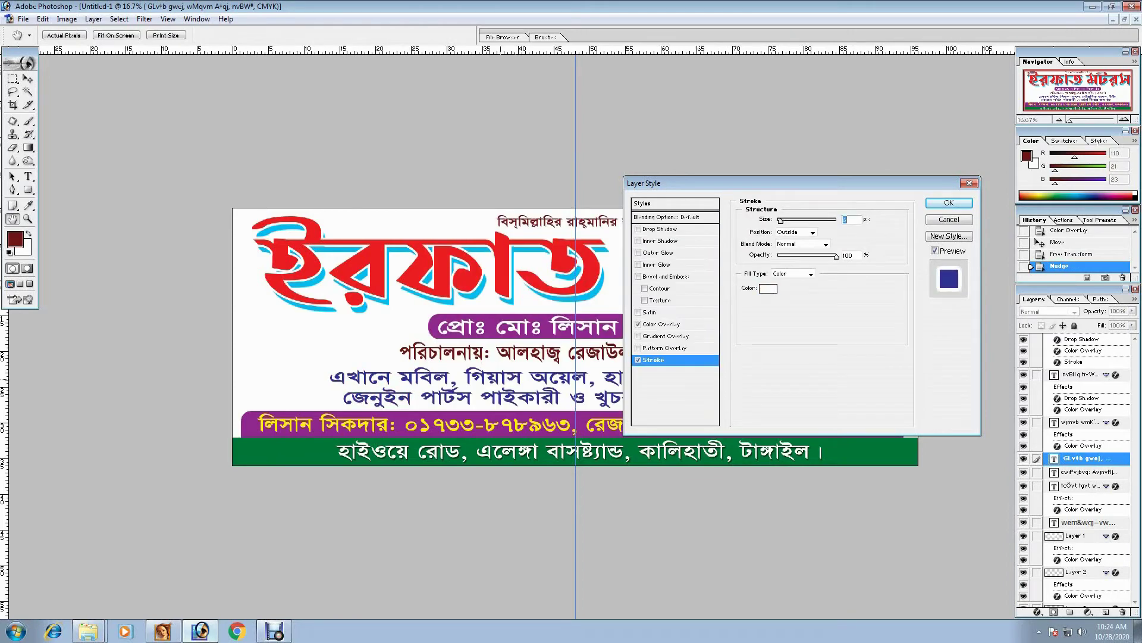
pyautogui.press('Return')
pyautogui.press('Up')
pyautogui.press('m')
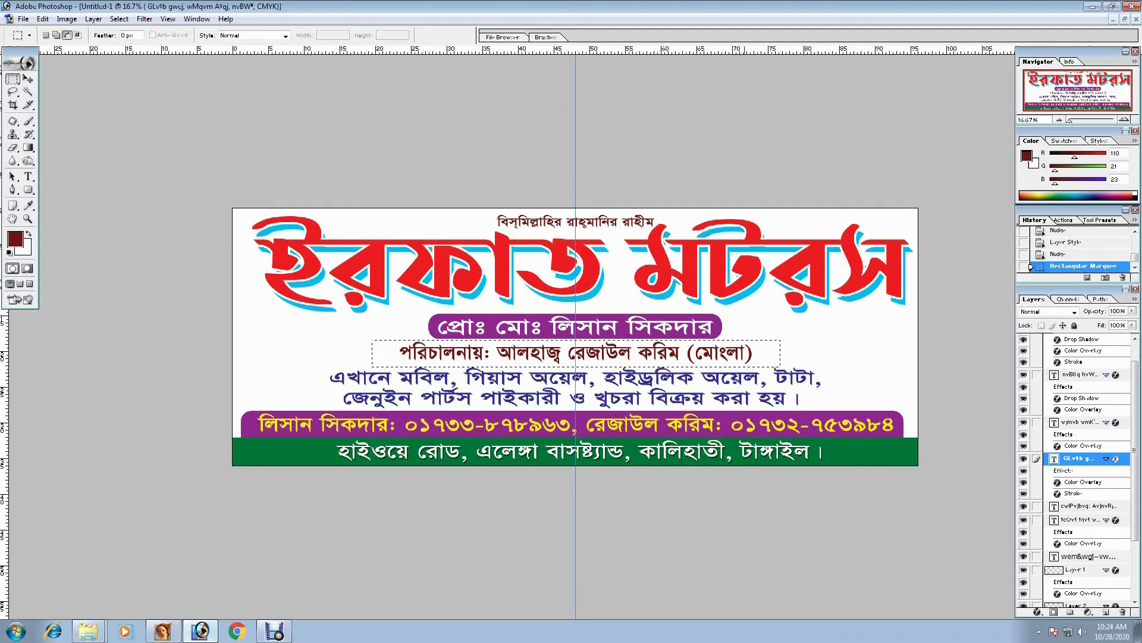
# - Create a new Layer 4 and fill the rectangular selection with white
pyautogui.click(93, 18)
pyautogui.moveTo(110, 33)
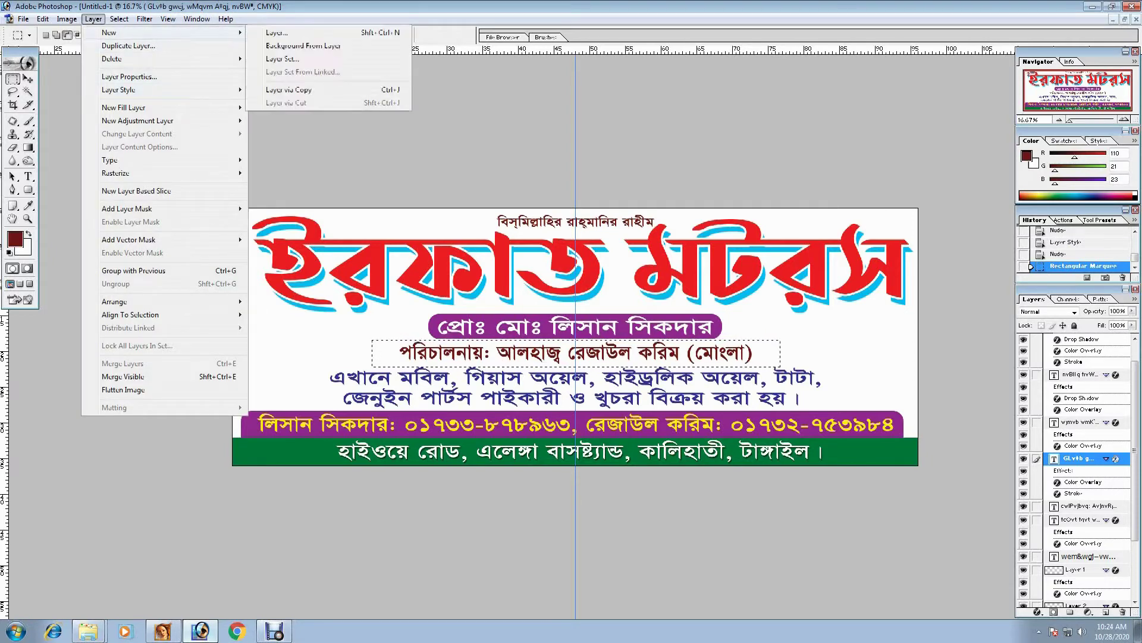
pyautogui.click(277, 33)
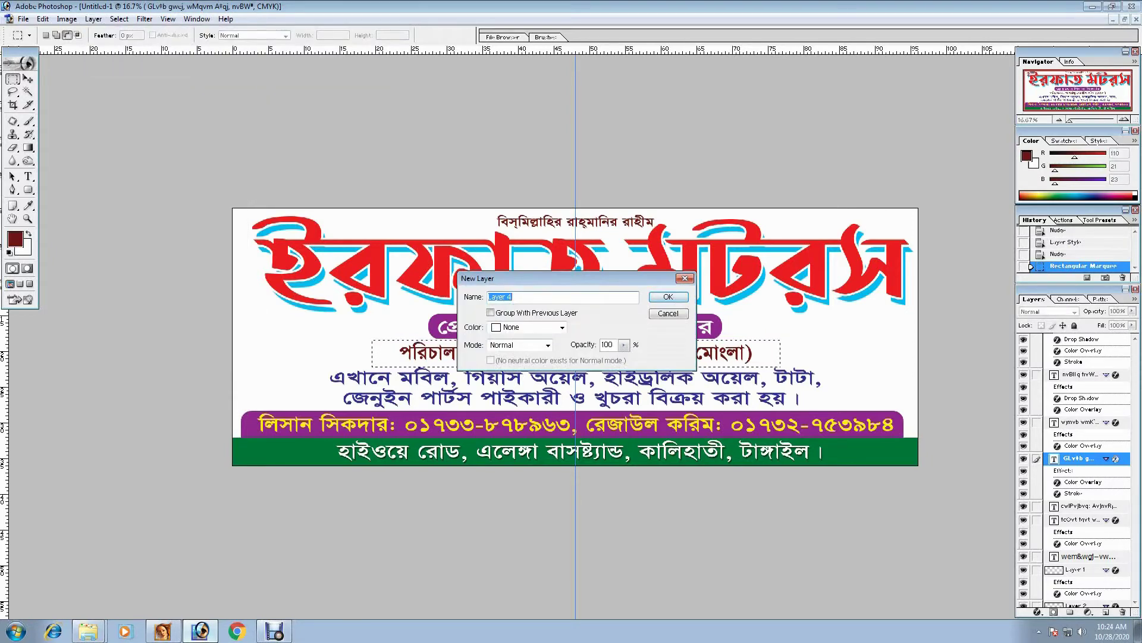
pyautogui.press('Return')
pyautogui.hotkey('ctrl', 'BackSpace')
# - Give the white rectangle a light green Color Overlay
pyautogui.click(93, 18)
pyautogui.moveTo(119, 77)
pyautogui.click(285, 79)
pyautogui.click(660, 324)
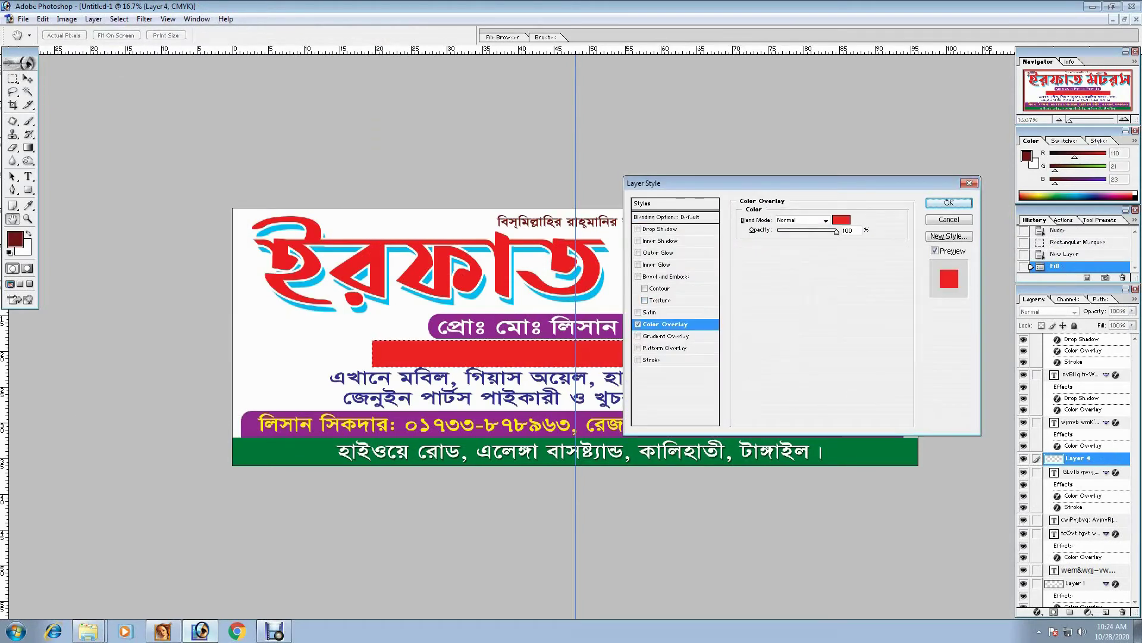
pyautogui.click(841, 219)
pyautogui.write('50')
pyautogui.press('Tab')
pyautogui.write('0')
pyautogui.press('Return')
pyautogui.press('Return')
pyautogui.press('m')
# - Send the green bar behind the manager line and deselect it
pyautogui.hotkey('ctrl', '[')
pyautogui.hotkey('ctrl', '[')
pyautogui.hotkey('ctrl', '[')
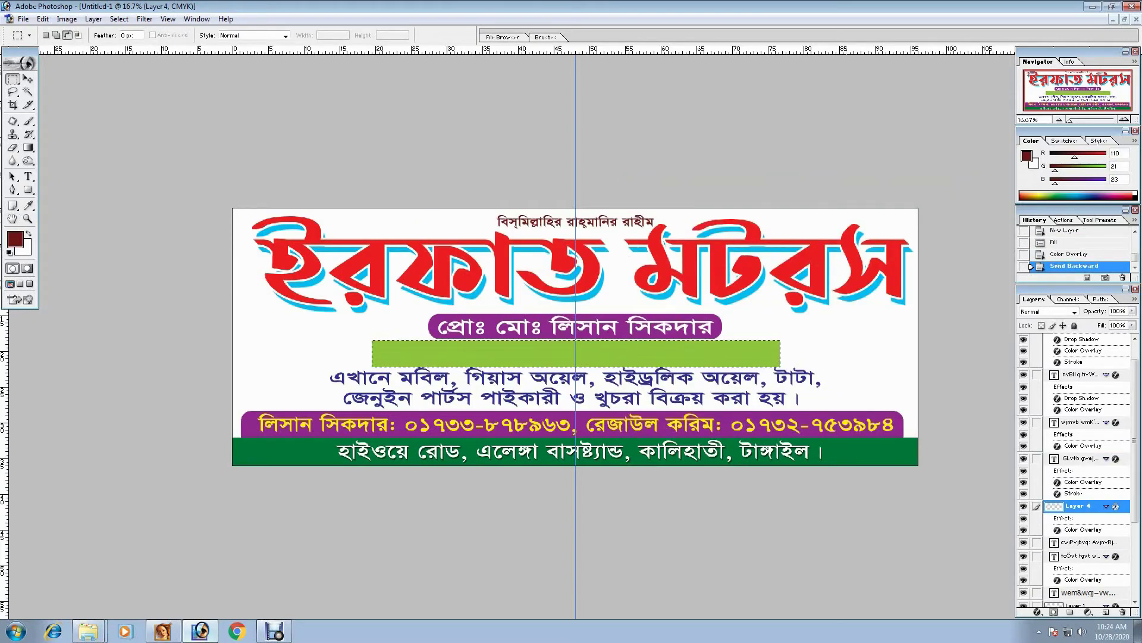
pyautogui.hotkey('ctrl', 'd')
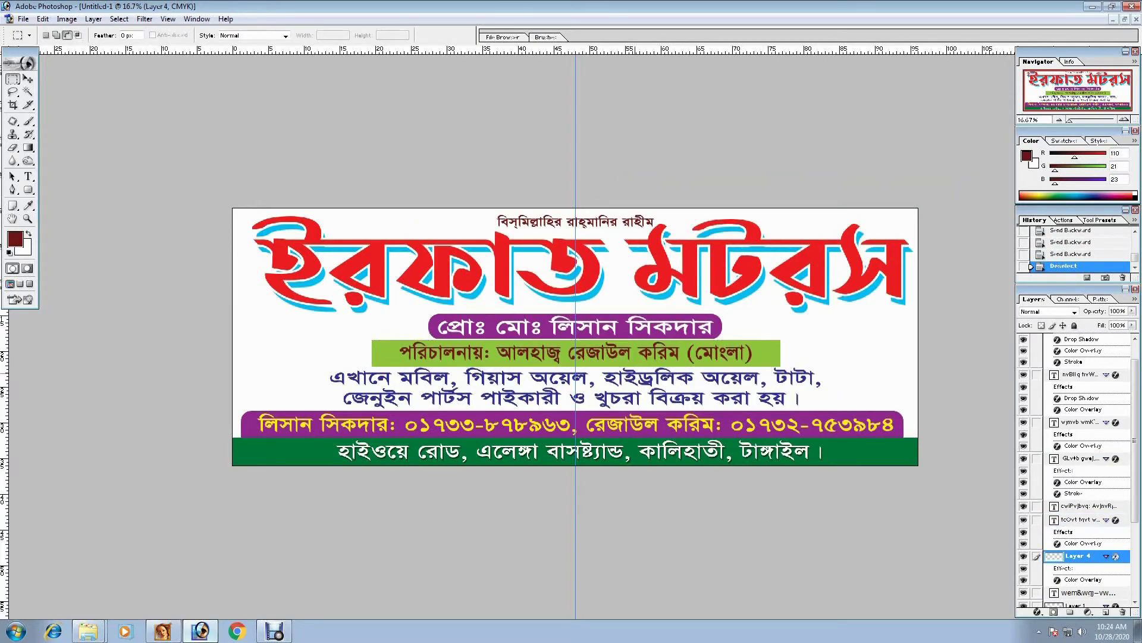
pyautogui.hotkey('ctrl', '+')
pyautogui.hotkey('ctrl', 't')
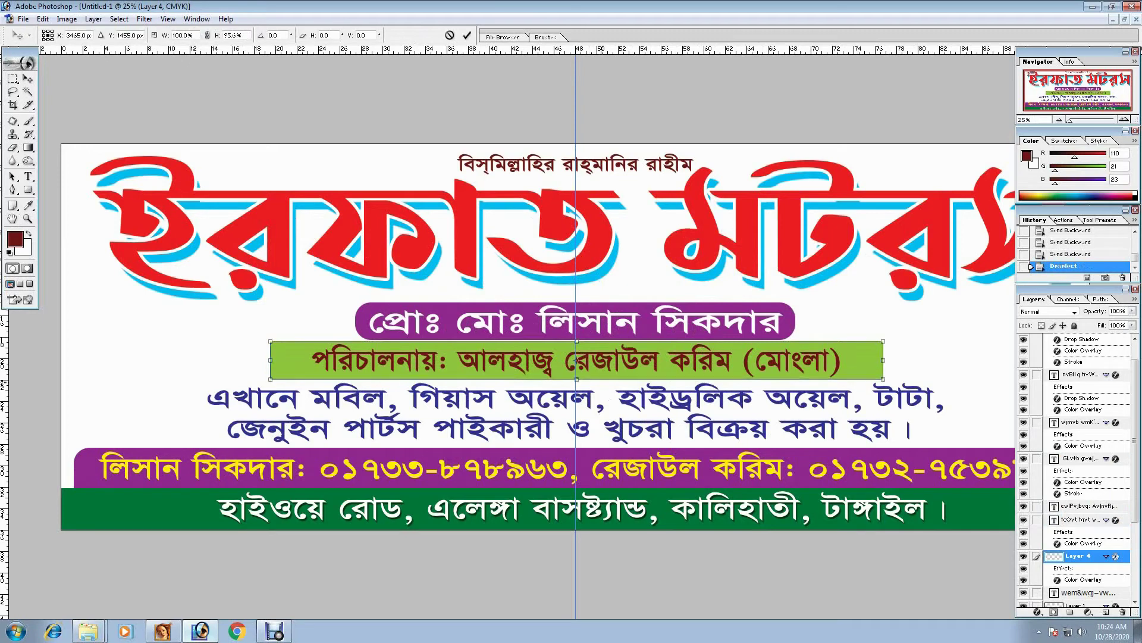
# - Widen the green bar and trim its right end diagonally with a Pen-path selection
pyautogui.press('Return')
pyautogui.keyDown('alt'); pyautogui.moveTo(271, 360); pyautogui.dragTo(250, 359); pyautogui.keyUp('alt')
pyautogui.press('Return')
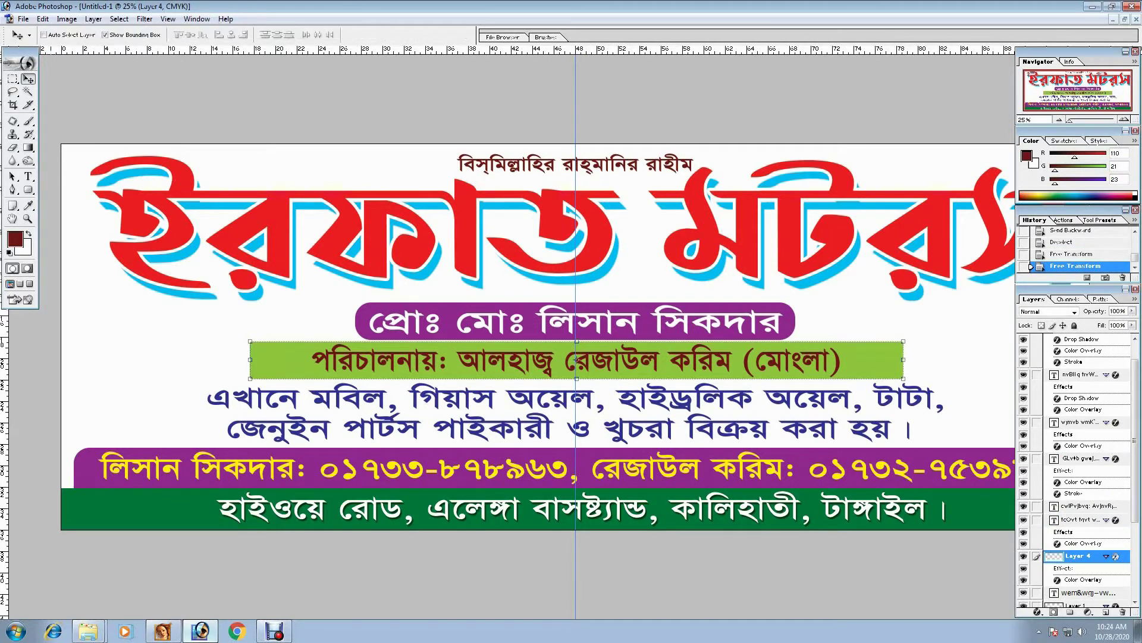
pyautogui.press('p')
pyautogui.click(822, 327)
pyautogui.click(880, 387)
pyautogui.moveTo(937, 376); pyautogui.dragTo(906, 325)
pyautogui.hotkey('ctrl', 'Return')
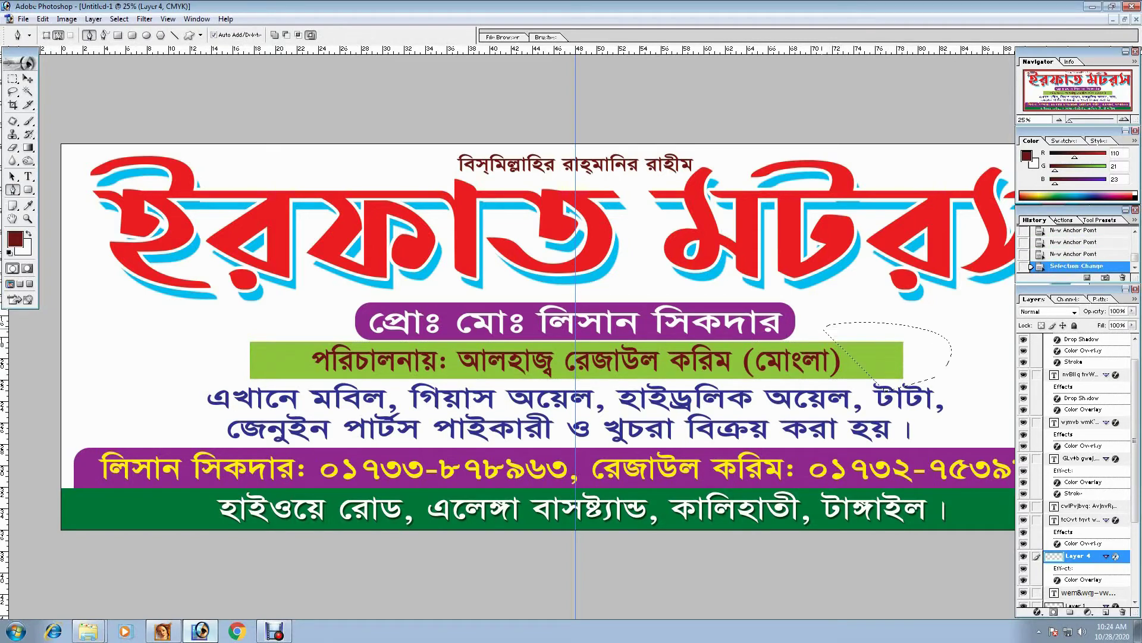
pyautogui.press('Delete')
pyautogui.hotkey('ctrl', 'd')
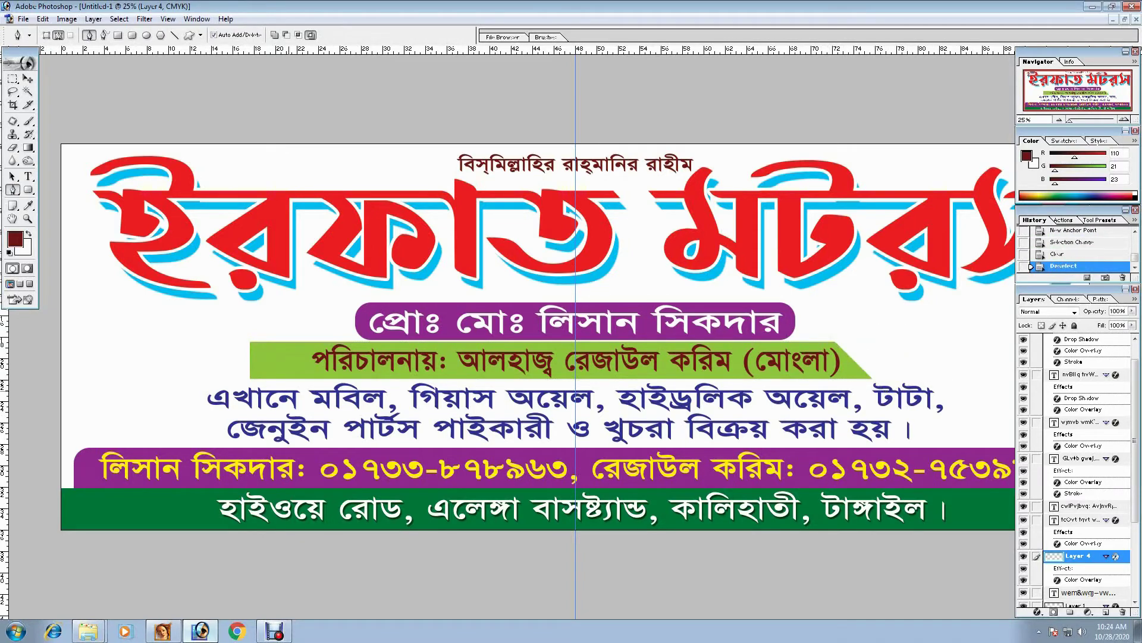
# - Try a curved cut on the bar's left end, then undo it
pyautogui.moveTo(345, 326); pyautogui.dragTo(289, 391)
pyautogui.moveTo(293, 277); pyautogui.dragTo(262, 284)
pyautogui.click(184, 318)
pyautogui.click(178, 350)
pyautogui.moveTo(271, 391); pyautogui.dragTo(301, 393)
pyautogui.hotkey('ctrl', 'Return')
pyautogui.press('Delete')
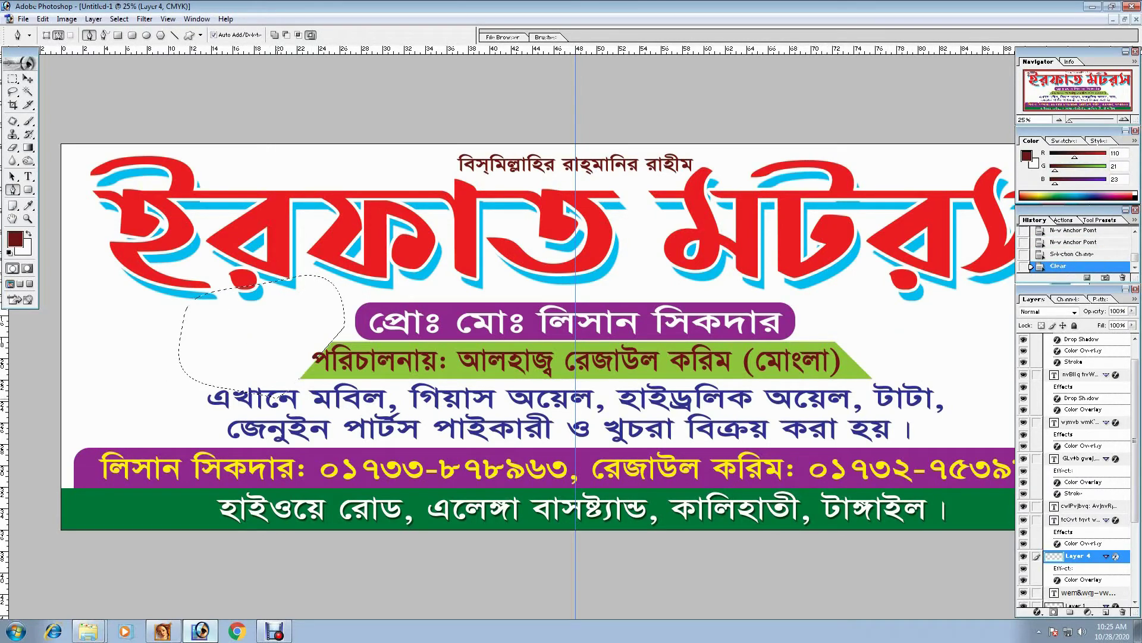
pyautogui.hotkey('ctrl', 'd')
pyautogui.hotkey('ctrl', 'alt', 'z')
pyautogui.hotkey('ctrl', 'alt', 'z')
pyautogui.hotkey('ctrl', 'd')
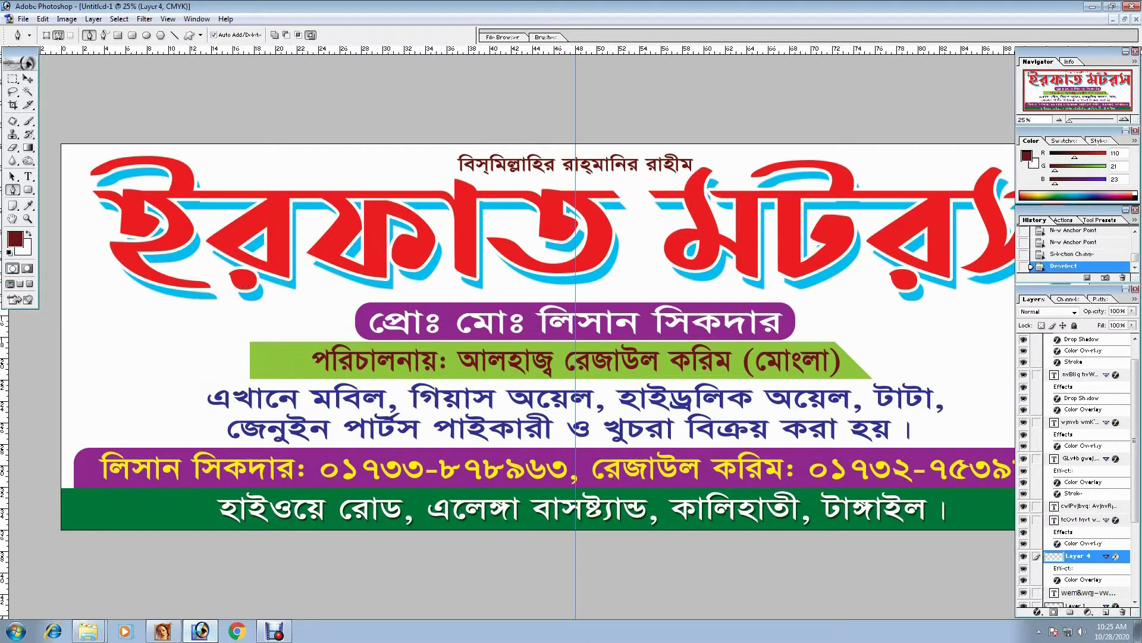
# - Cut the green bar's left end off at a slant with a Pen-path selection
pyautogui.click(279, 323)
pyautogui.click(324, 387)
pyautogui.click(264, 410)
pyautogui.click(197, 376)
pyautogui.click(190, 349)
pyautogui.moveTo(200, 319); pyautogui.dragTo(288, 325)
pyautogui.hotkey('ctrl', 'Return')
pyautogui.press('Delete')
pyautogui.hotkey('ctrl', 'd')
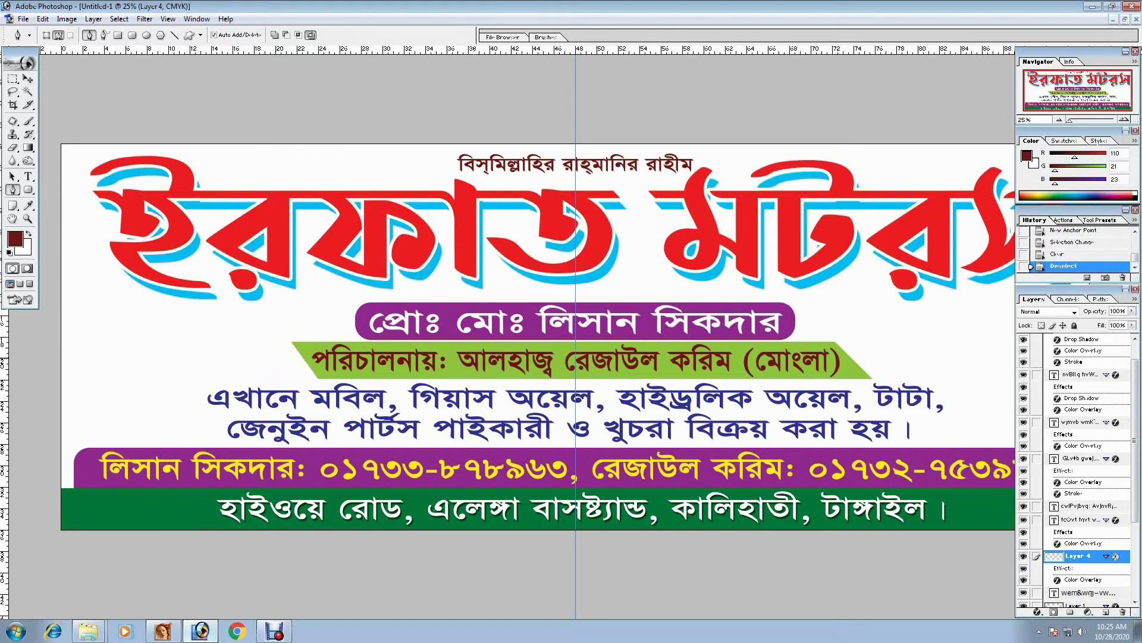
# - Select the text layer on the green bar and add a Color Overlay effect
pyautogui.press('v')
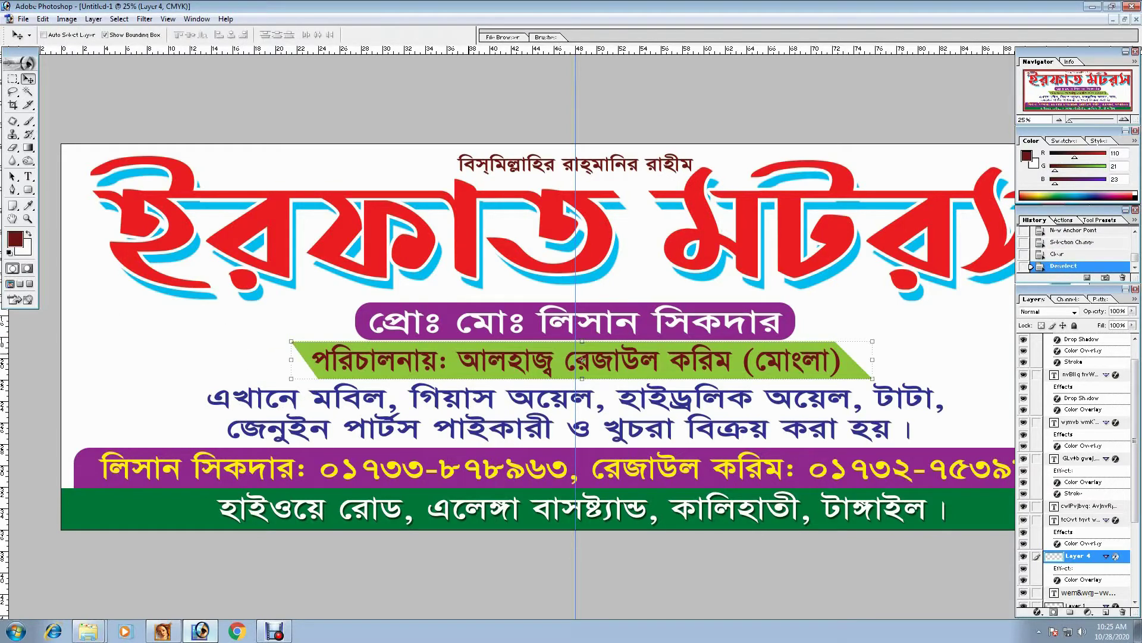
pyautogui.keyDown('ctrl'); pyautogui.click(582, 359); pyautogui.keyUp('ctrl')
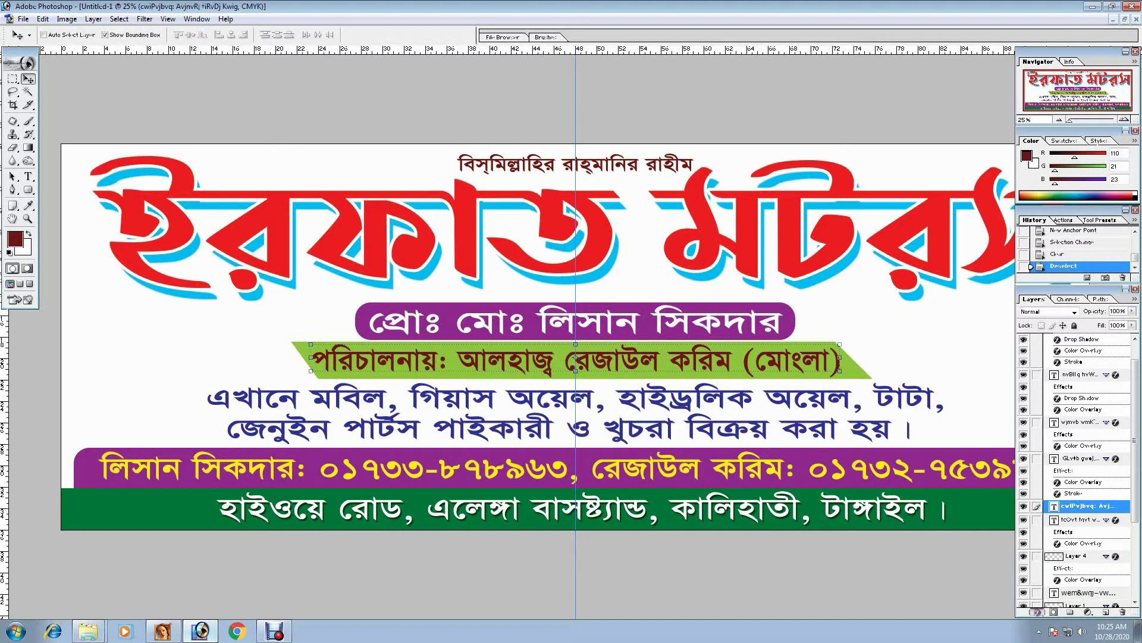
pyautogui.click(1038, 612)
pyautogui.click(1050, 562)
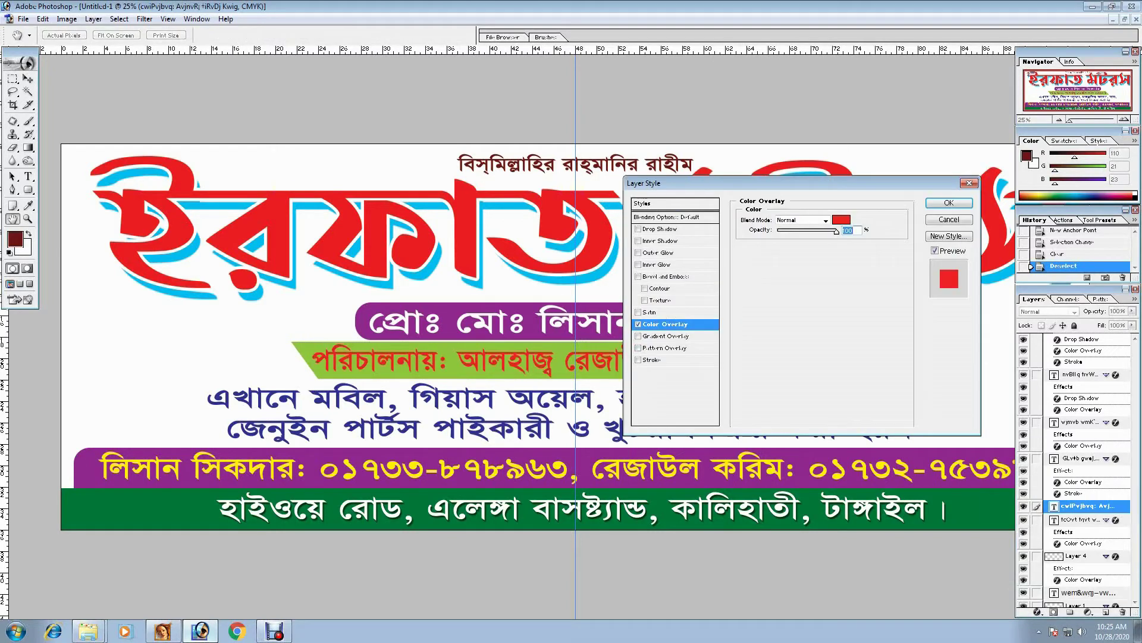
# - Set the overlay colour to C45 M55 Y55 K100 (near-black) and apply it
pyautogui.click(841, 219)
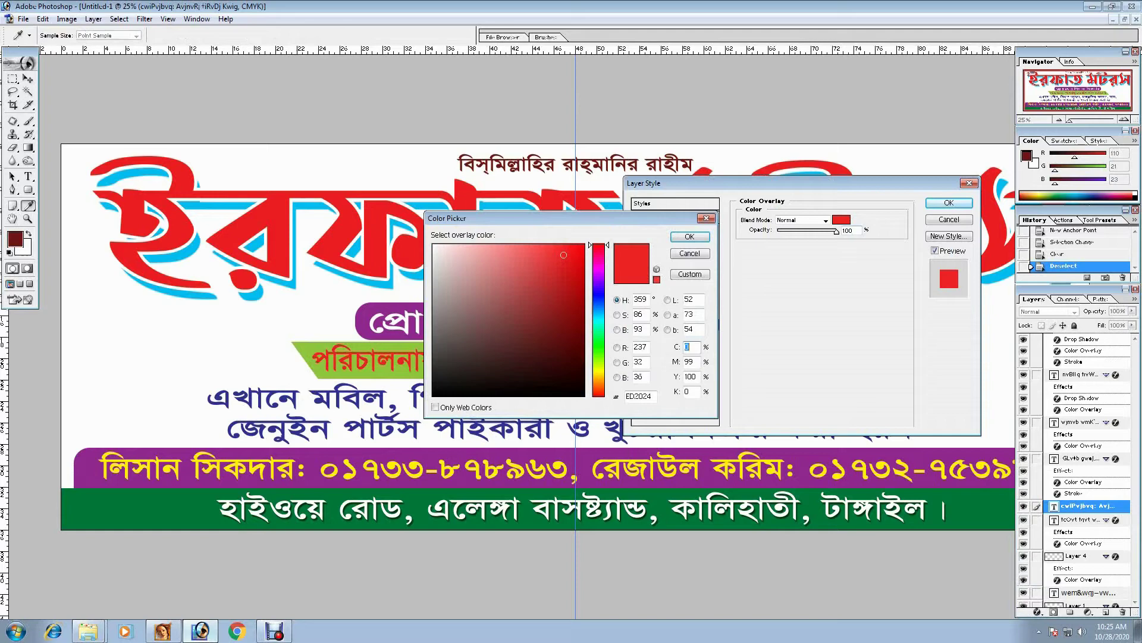
pyautogui.write('110')
pyautogui.press('Tab')
pyautogui.press('Return')
pyautogui.write('45')
pyautogui.press('Tab')
pyautogui.write('55')
pyautogui.press('Tab')
pyautogui.write('55')
pyautogui.press('Tab')
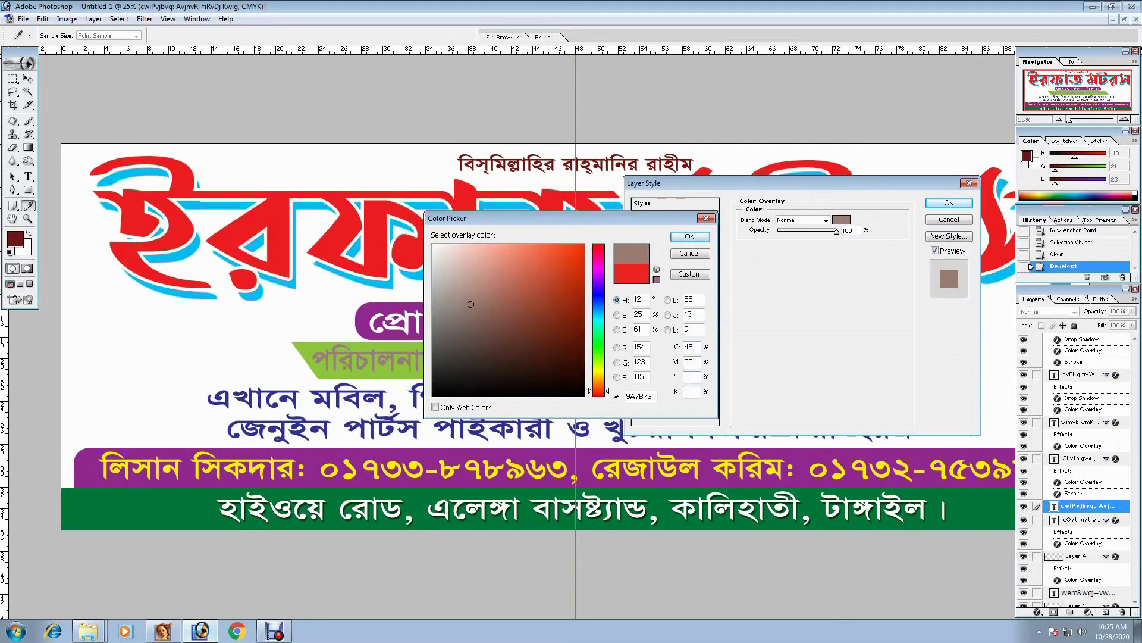
pyautogui.write('100')
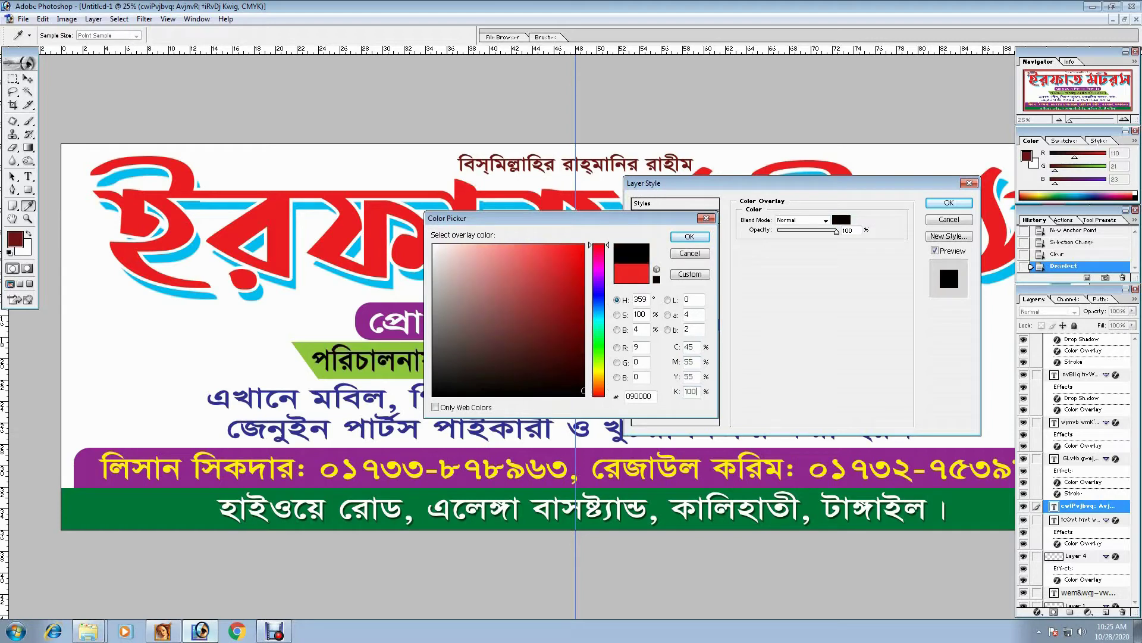
pyautogui.press('Return')
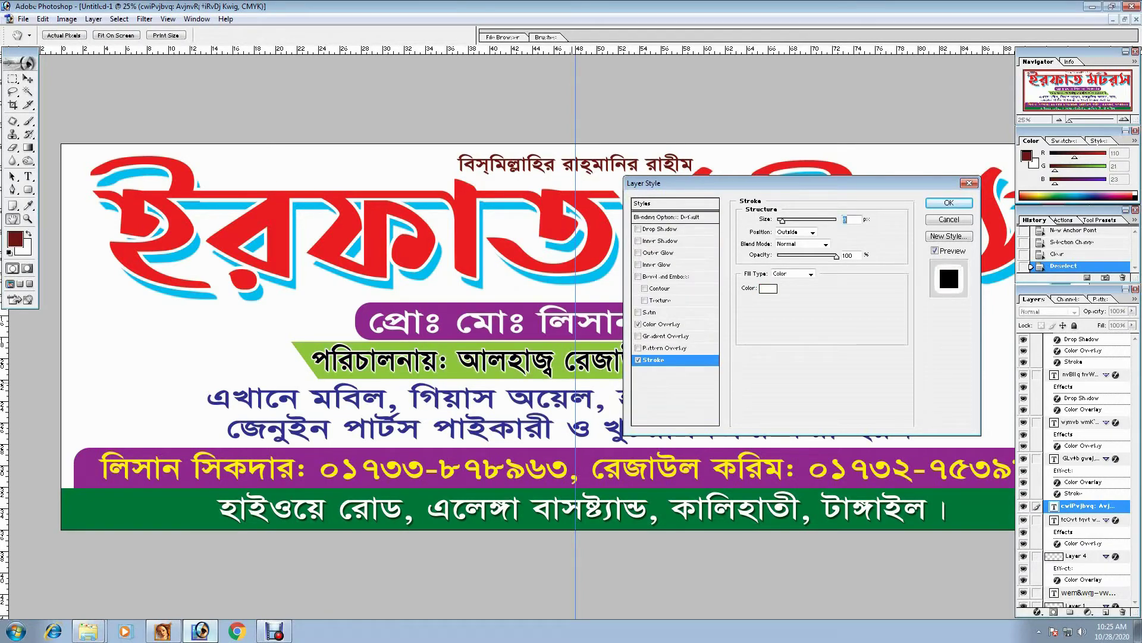
pyautogui.press('Return')
# - Commit a transform on the text and select the two-line blue text layer
pyautogui.hotkey('ctrl', 't')
pyautogui.press('Return')
pyautogui.press('v')
pyautogui.hotkey('alt', ']')
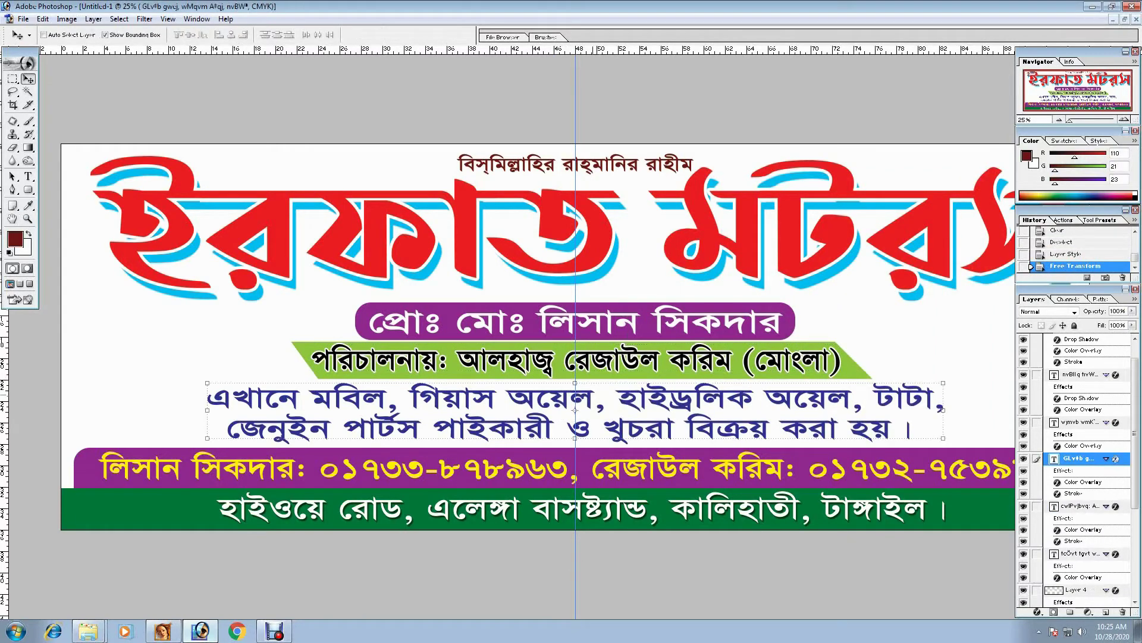
pyautogui.hotkey('ctrl', '-')
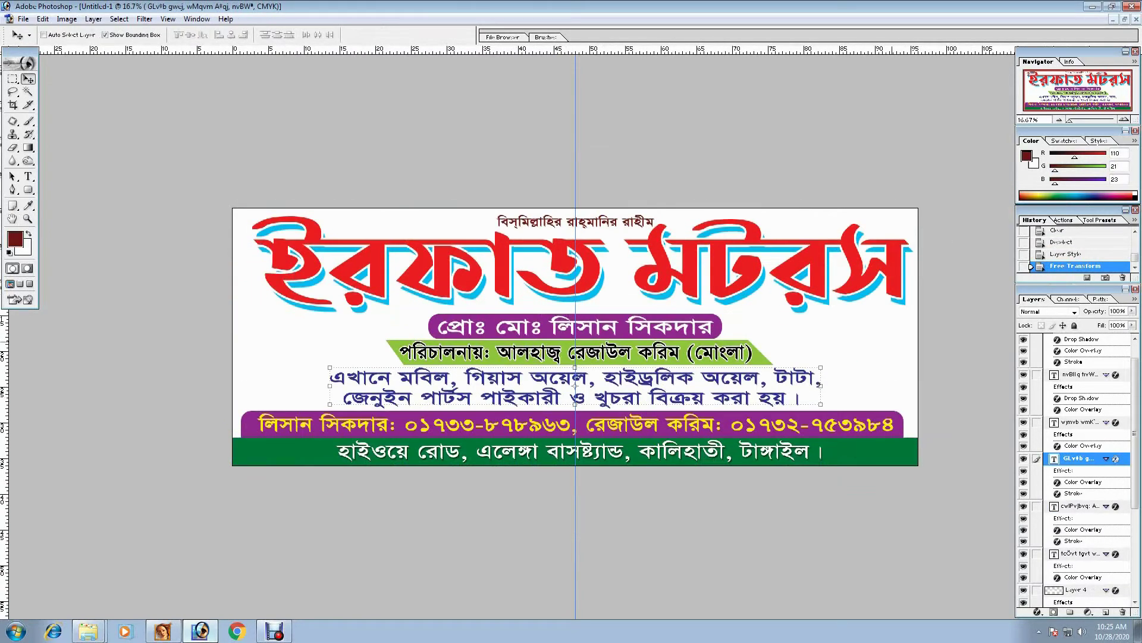
# - Apply Bevel and Emboss with size 32 and altitude 90 to the red 'ইরফাত মটরস' title
pyautogui.hotkey('alt', 'shift', ']')
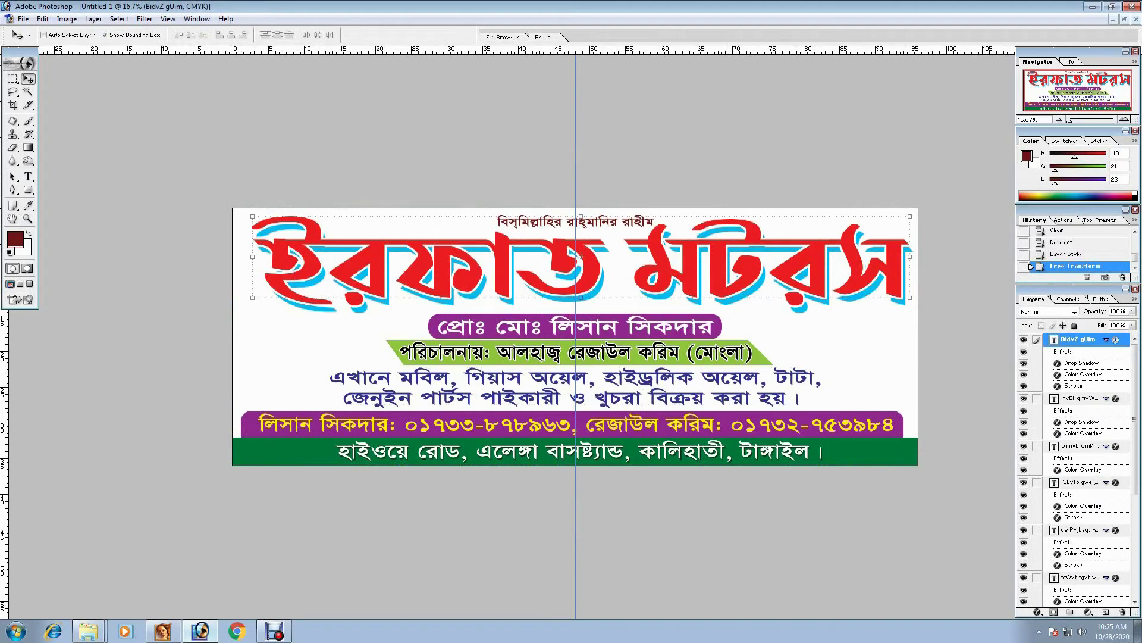
pyautogui.click(1037, 612)
pyautogui.click(1012, 534)
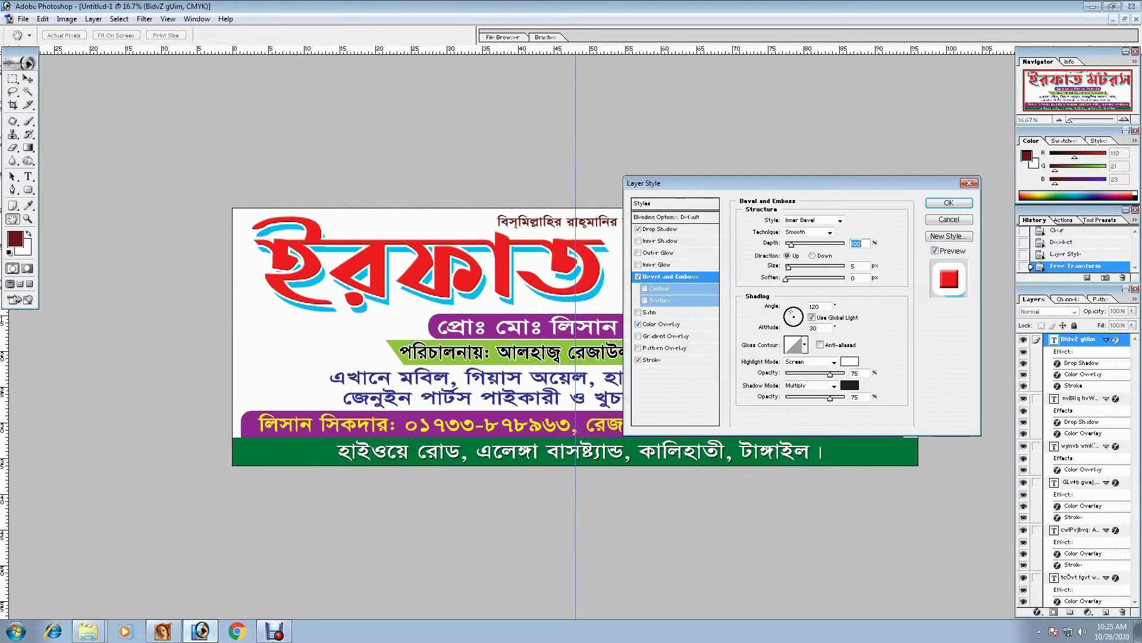
pyautogui.press('Tab')
pyautogui.write('32')
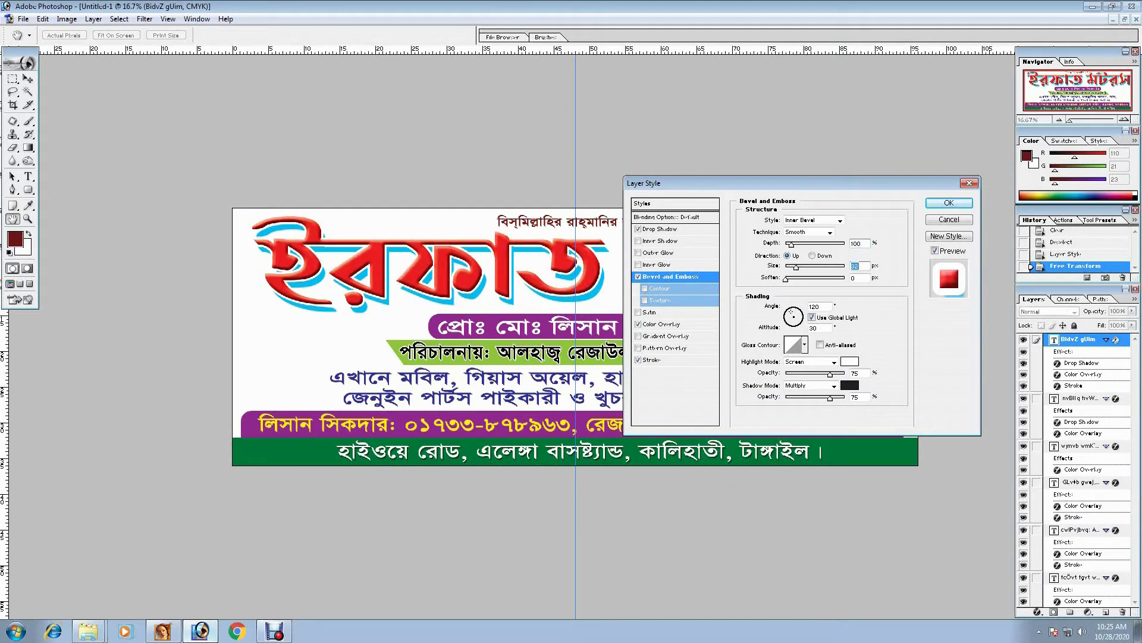
pyautogui.write('723')
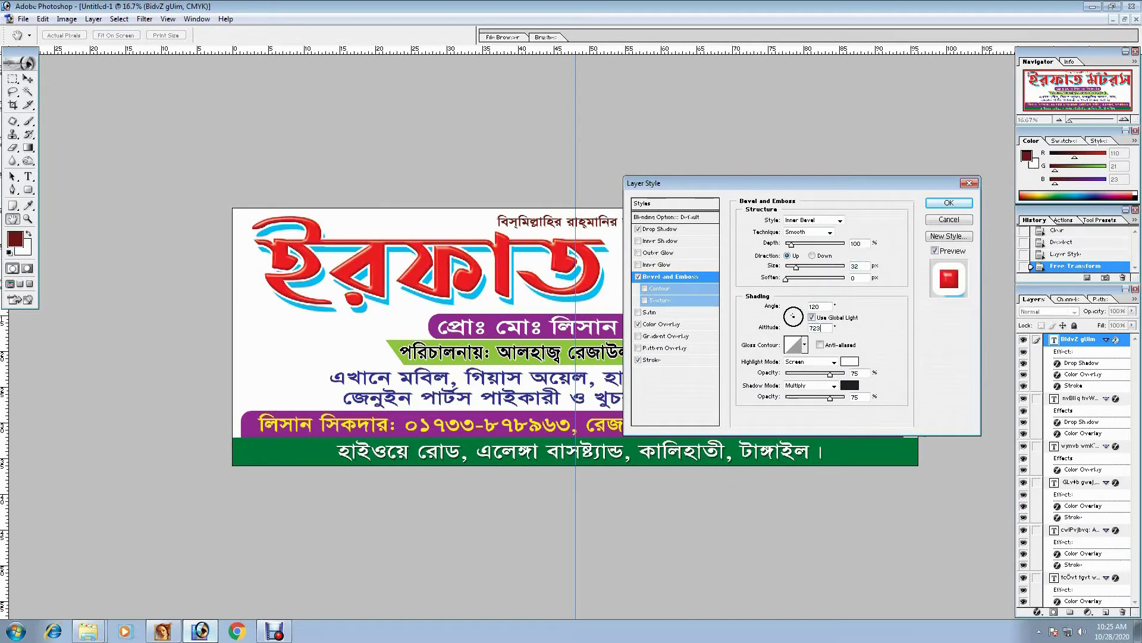
pyautogui.press('Tab')
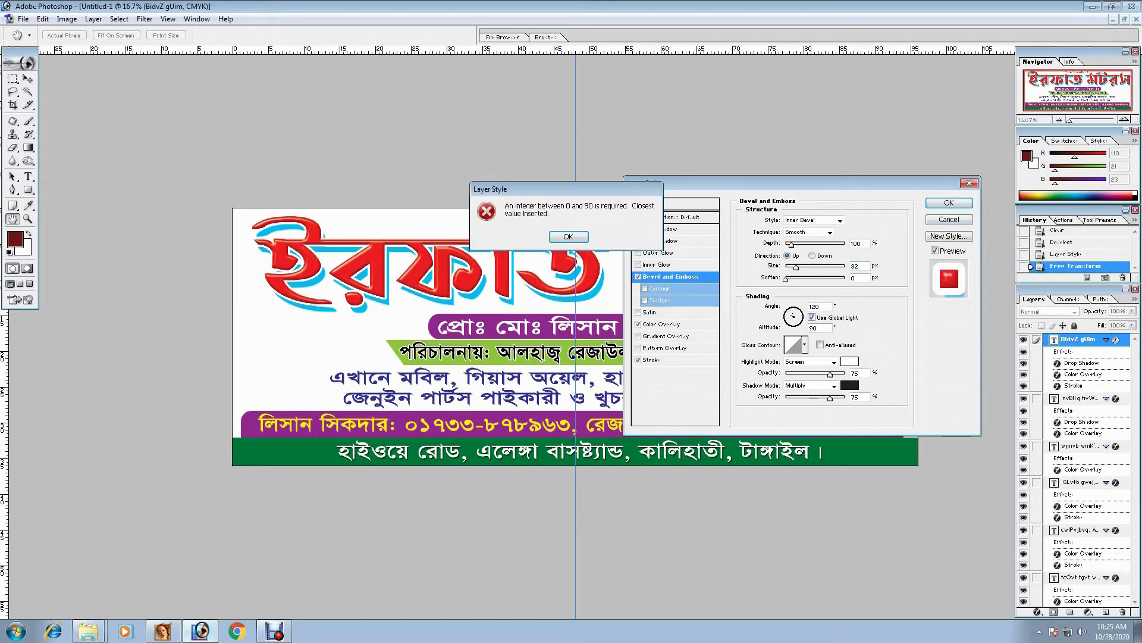
pyautogui.press('Return')
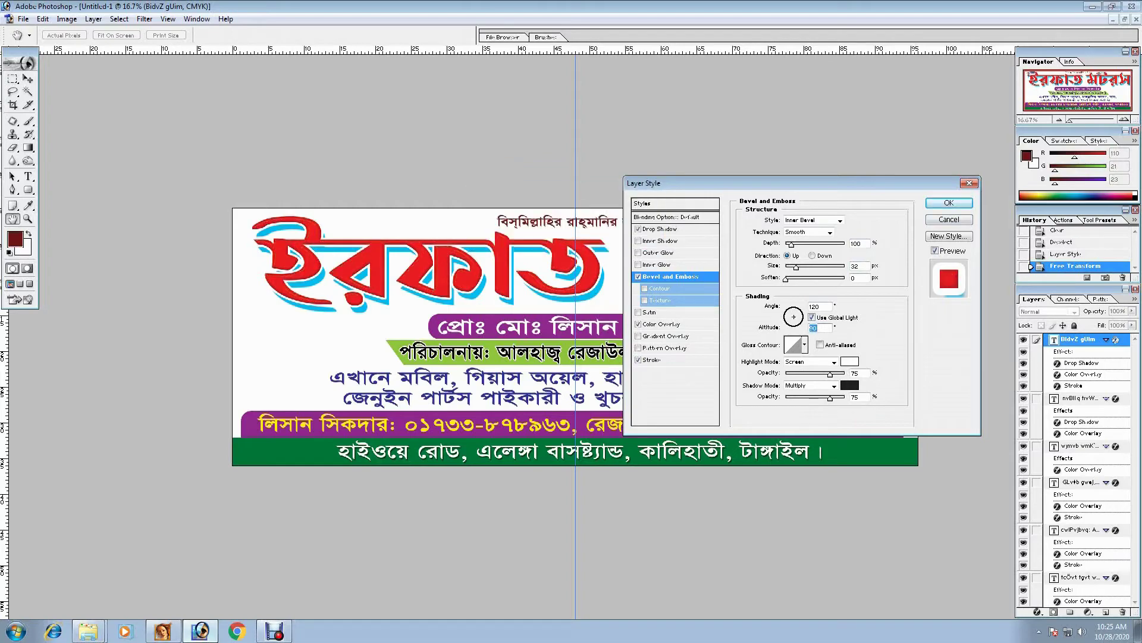
pyautogui.press('Return')
pyautogui.press('v')
pyautogui.hotkey('ctrl', '0')
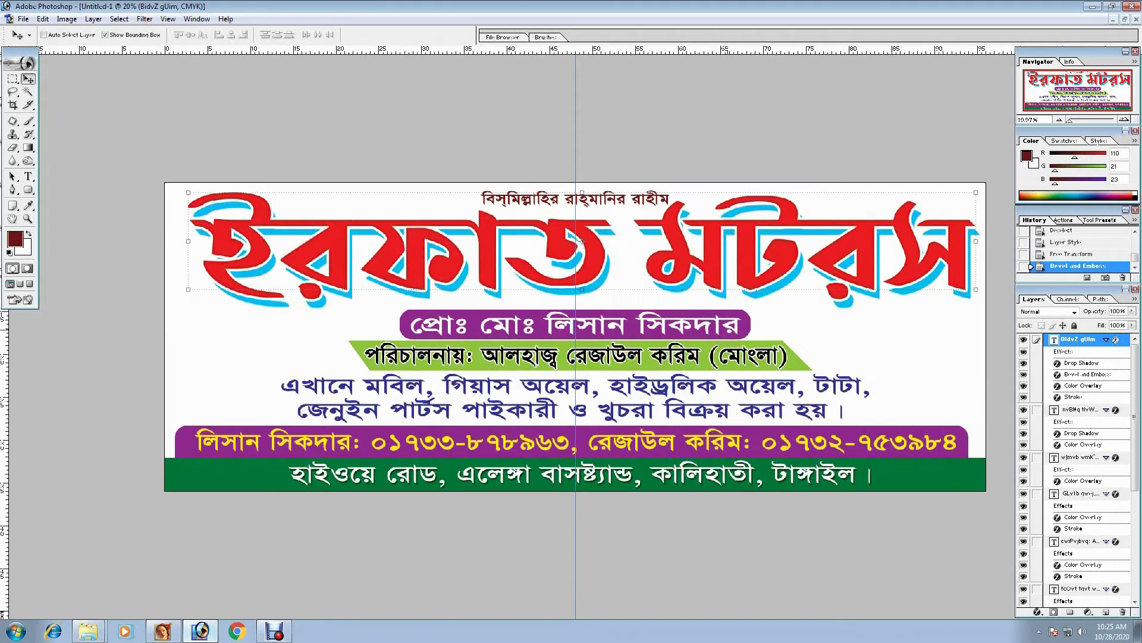
pyautogui.hotkey('ctrl', '+')
pyautogui.hotkey('ctrl', '-')
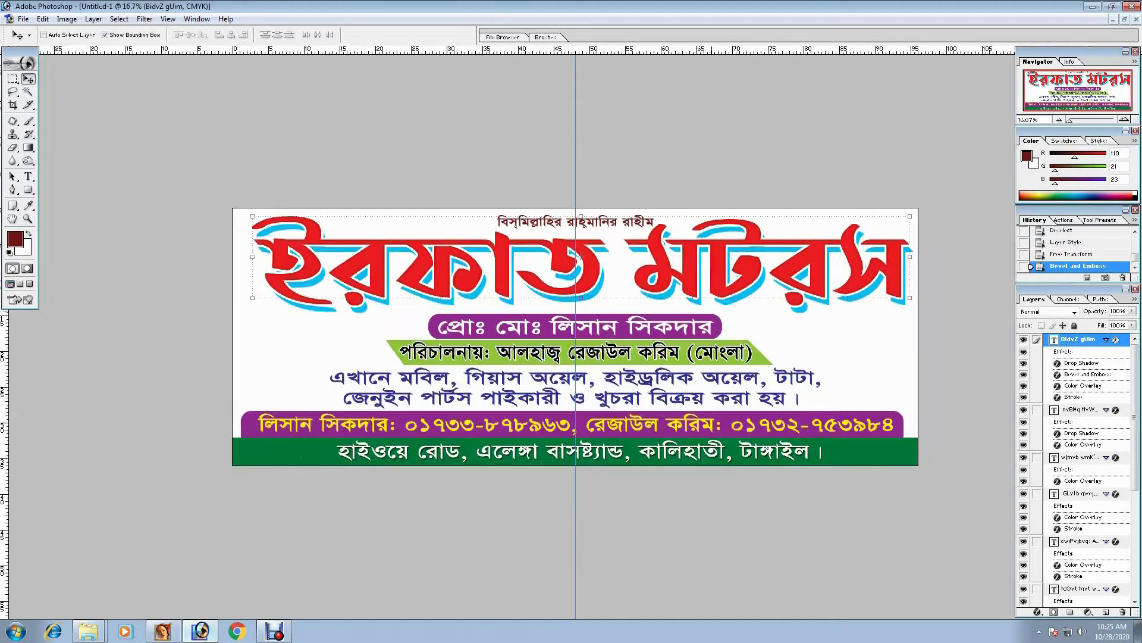
pyautogui.hotkey('ctrl', '+')
# - Select the blue paragraph text layer and nudge it down
pyautogui.rightClick(475, 376)
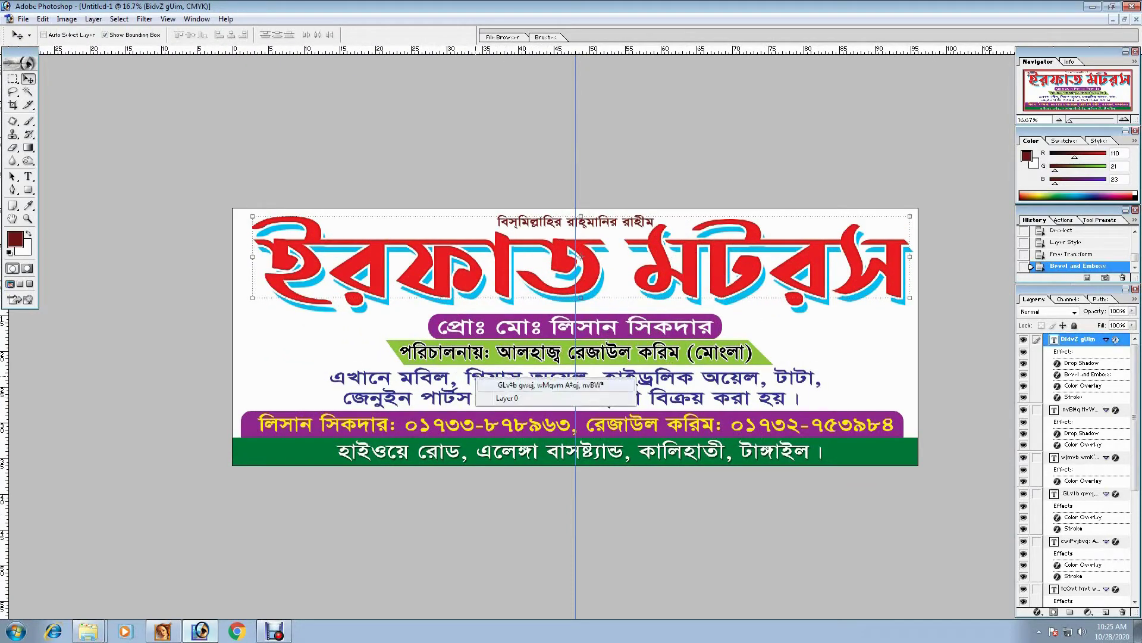
pyautogui.click(575, 384)
pyautogui.hotkey('ctrl', 't')
pyautogui.press('Return')
pyautogui.press('Down')
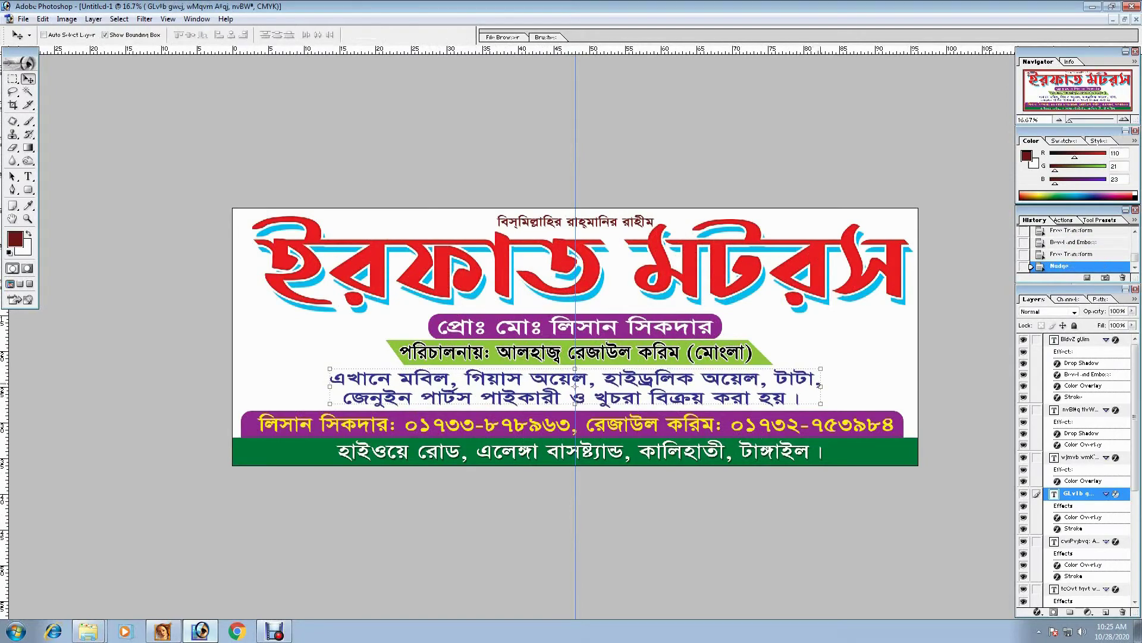
# - Open the Computer window from the Windows Start menu
pyautogui.hotkey('ctrl', '-')
pyautogui.hotkey('ctrl', '+')
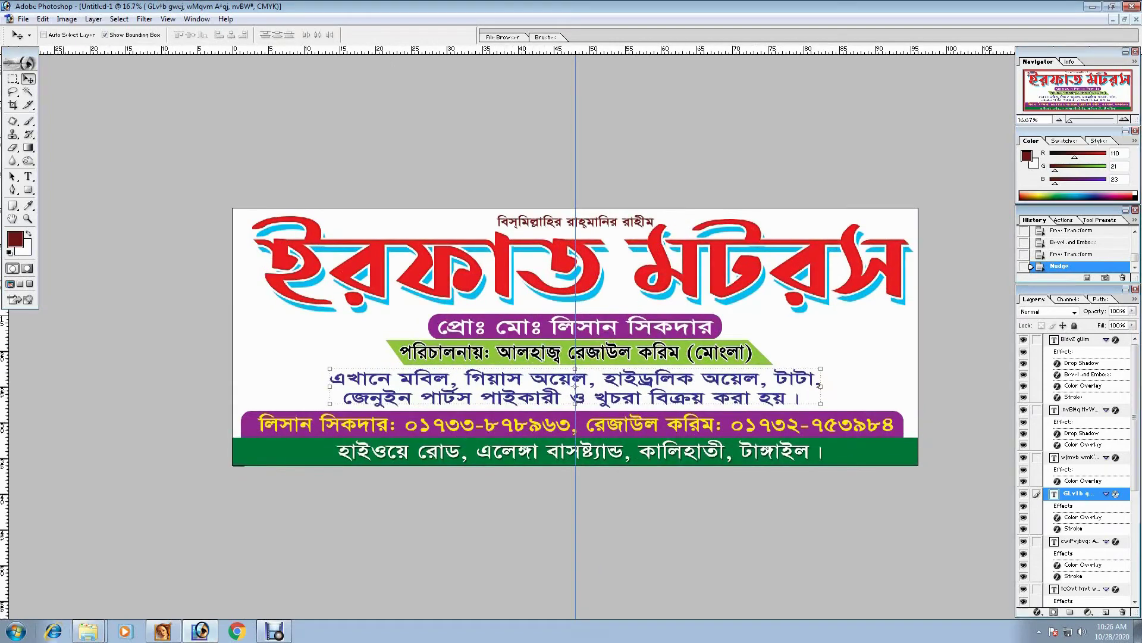
pyautogui.click(16, 631)
pyautogui.click(179, 473)
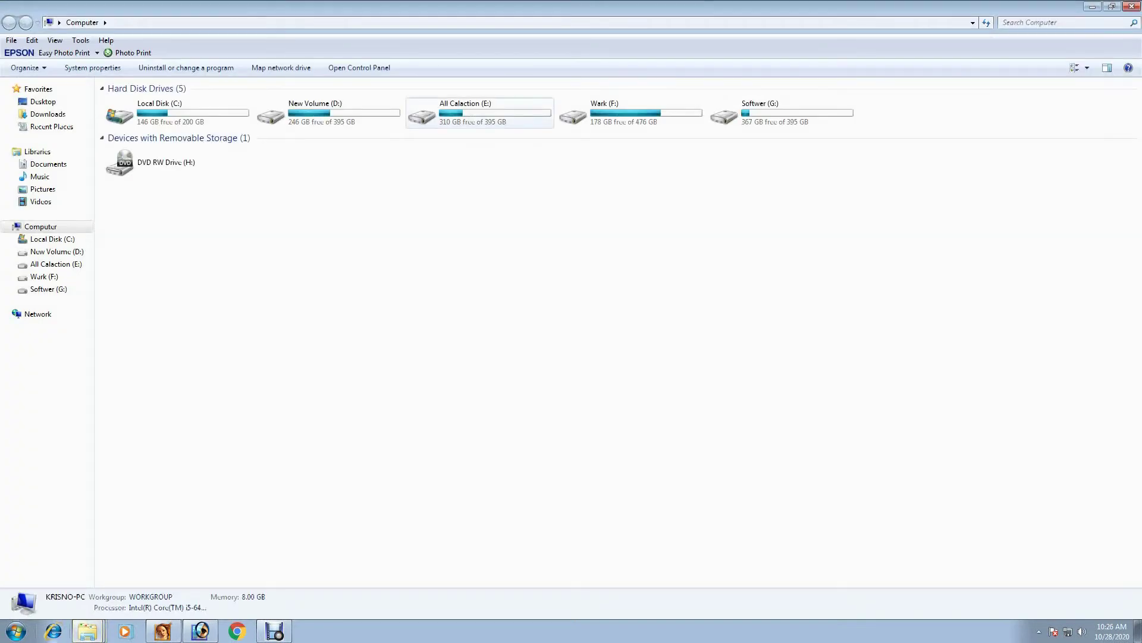
# - Open the Gazi oil-can image from ALL COLLACTION > Mobil on drive E:
pyautogui.doubleClick(422, 113)
pyautogui.doubleClick(135, 116)
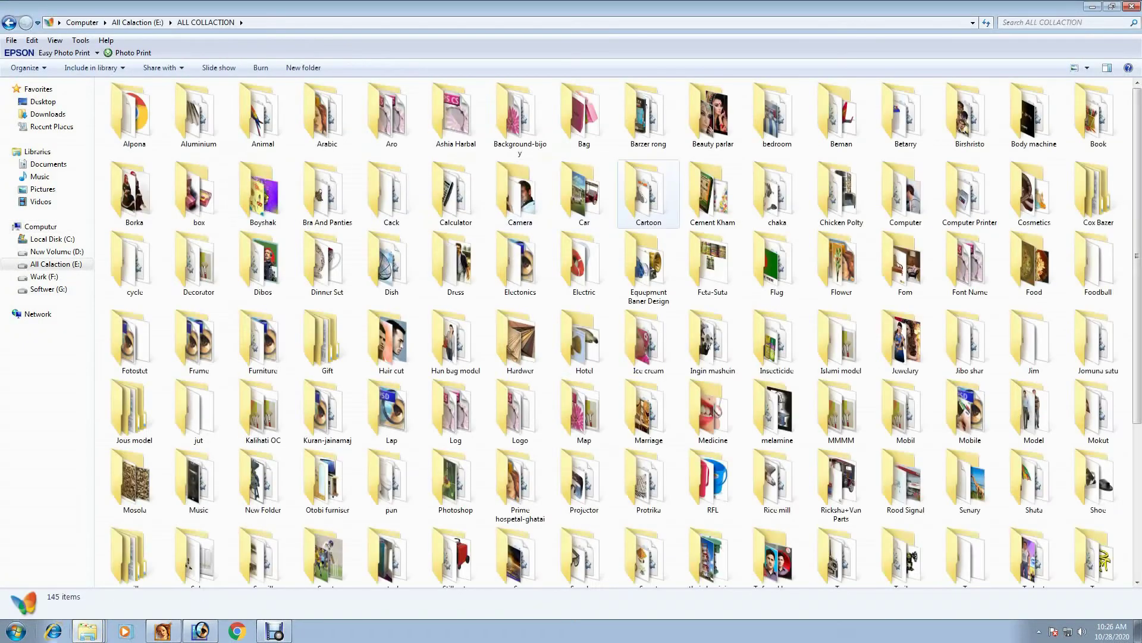
pyautogui.click(584, 411)
pyautogui.press('Right')
pyautogui.press('Right')
pyautogui.press('Right')
pyautogui.press('Right')
pyautogui.press('Right')
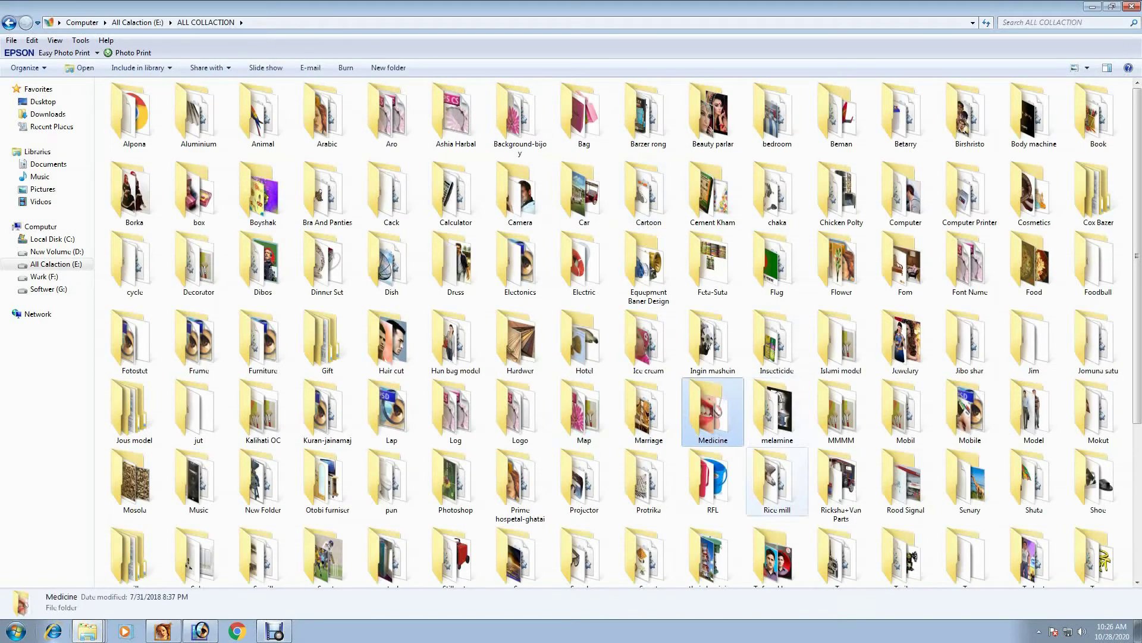
pyautogui.press('Return')
pyautogui.click(200, 113)
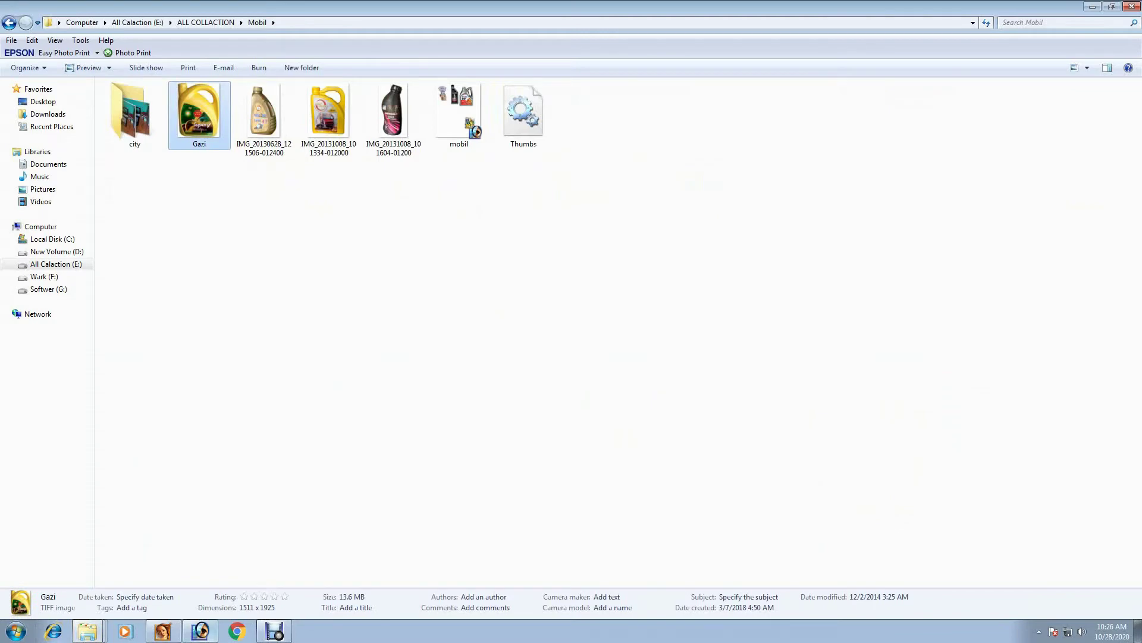
pyautogui.hotkey('alt', 'Tab')
# - Copy the oil can into the banner at about 43.5%, left of the text, and close the source
pyautogui.click(1124, 19)
pyautogui.moveTo(179, 250); pyautogui.dragTo(149, 196)
pyautogui.moveTo(190, 129); pyautogui.dragTo(107, 238)
pyautogui.moveTo(74, 280); pyautogui.dragTo(116, 225)
pyautogui.press('Return')
pyautogui.hotkey('ctrl', 'Tab')
pyautogui.hotkey('ctrl', 'w')
# - Open the Car folder in ALL COLLACTION and select the CAR.psd image
pyautogui.hotkey('alt', 'Tab')
pyautogui.hotkey('alt', 'Left')
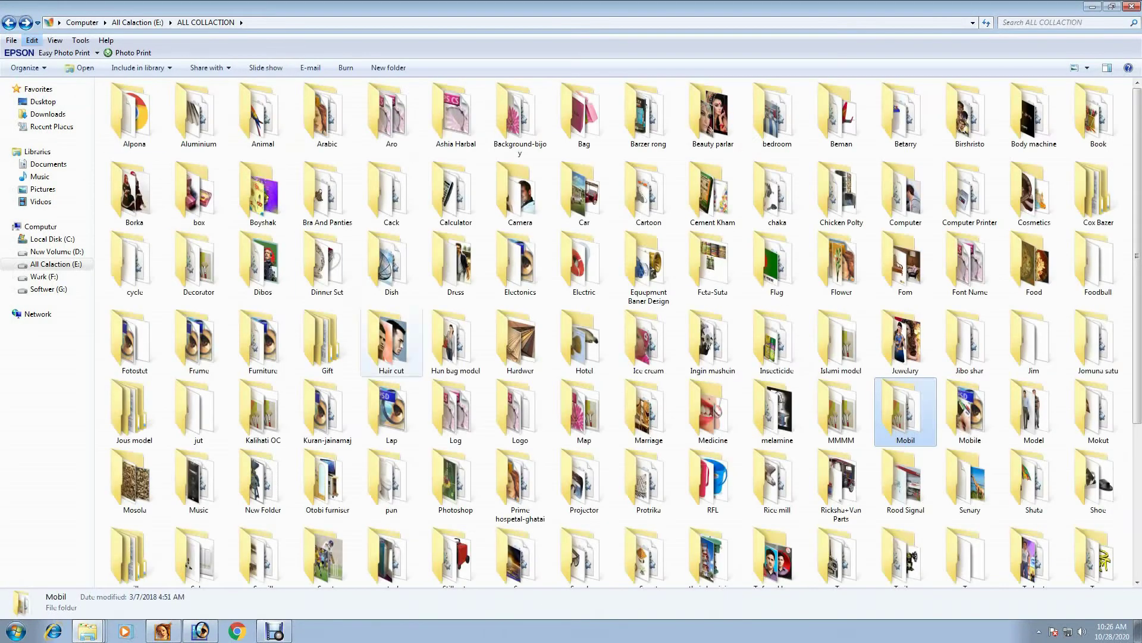
pyautogui.doubleClick(582, 196)
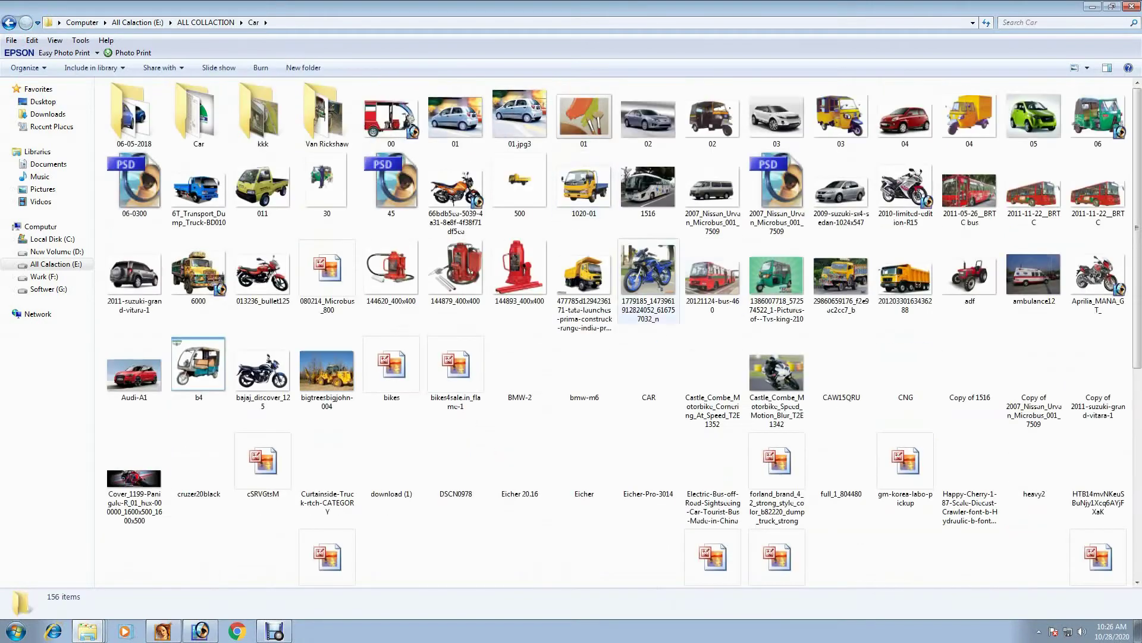
pyautogui.click(648, 366)
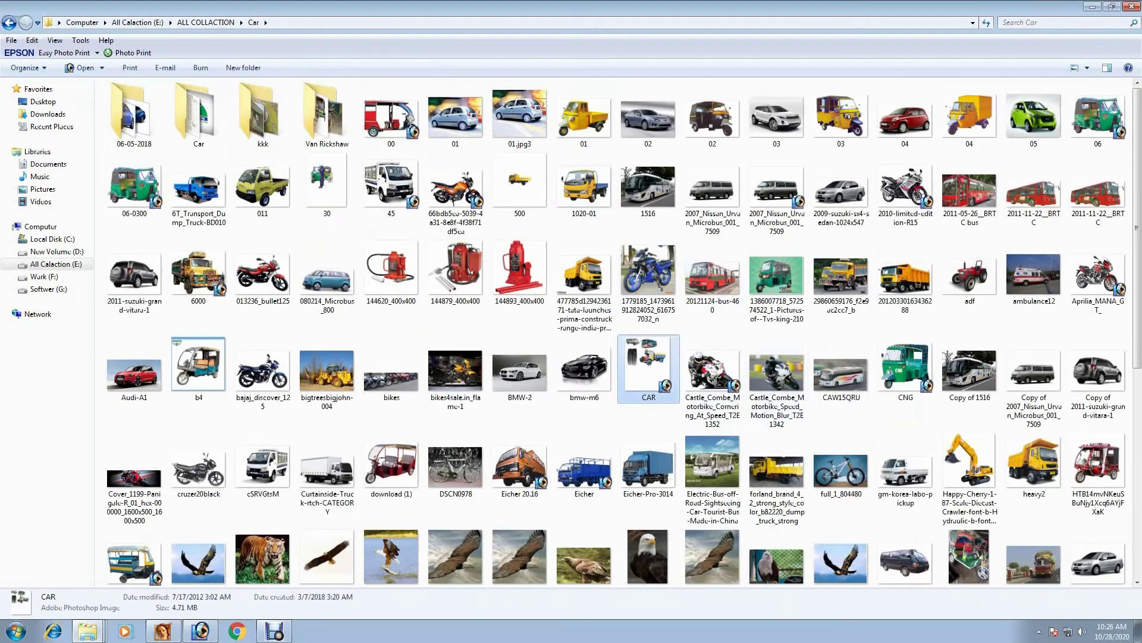
pyautogui.scroll(-1, 648, 366)
# - Copy the truck from CAR.psd into the banner and shrink the two-line text block
pyautogui.press('Return')
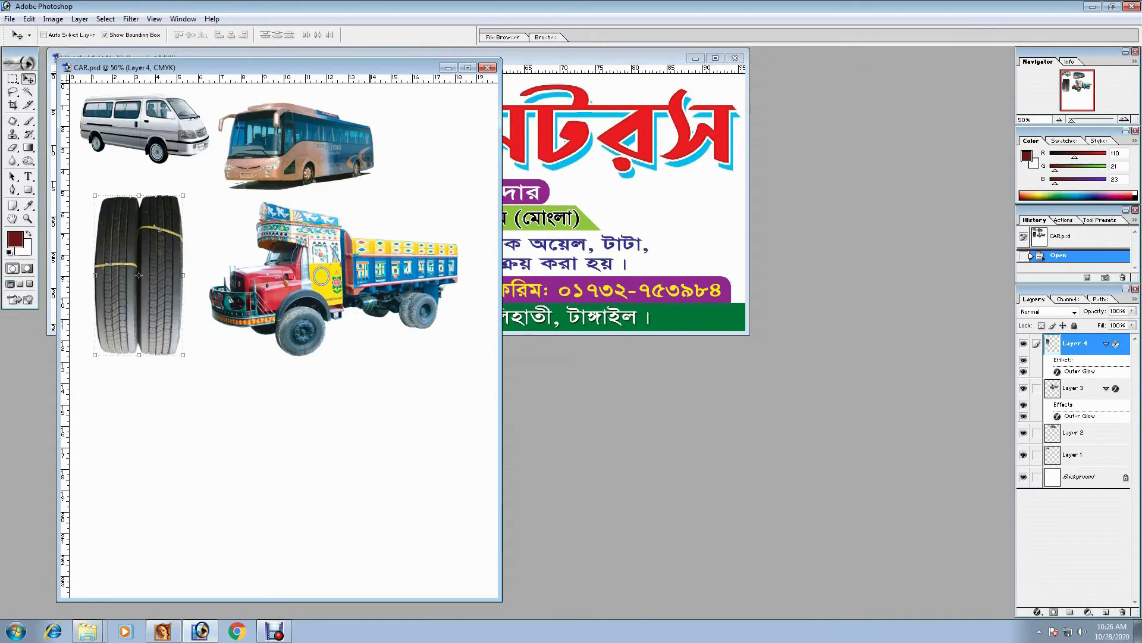
pyautogui.moveTo(334, 274); pyautogui.dragTo(691, 228)
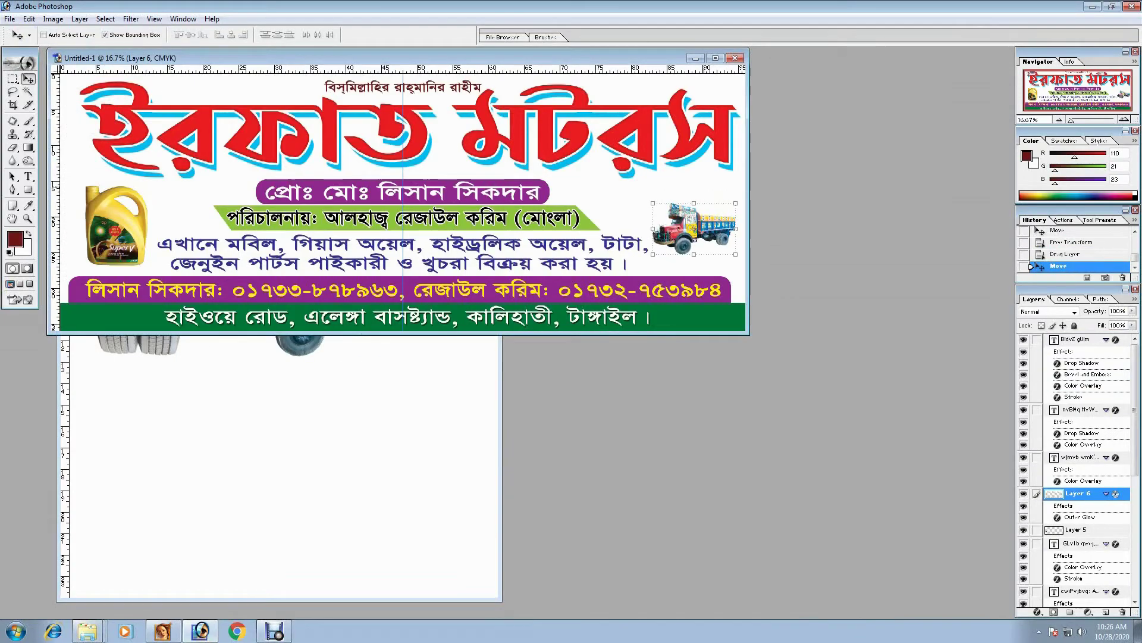
pyautogui.click(715, 58)
pyautogui.rightClick(809, 379)
pyautogui.click(833, 387)
pyautogui.moveTo(820, 404); pyautogui.dragTo(796, 403)
pyautogui.press('Return')
# - Move the truck left and down and stretch it slightly wider
pyautogui.moveTo(865, 363); pyautogui.dragTo(903, 407)
pyautogui.hotkey('ctrl', 't')
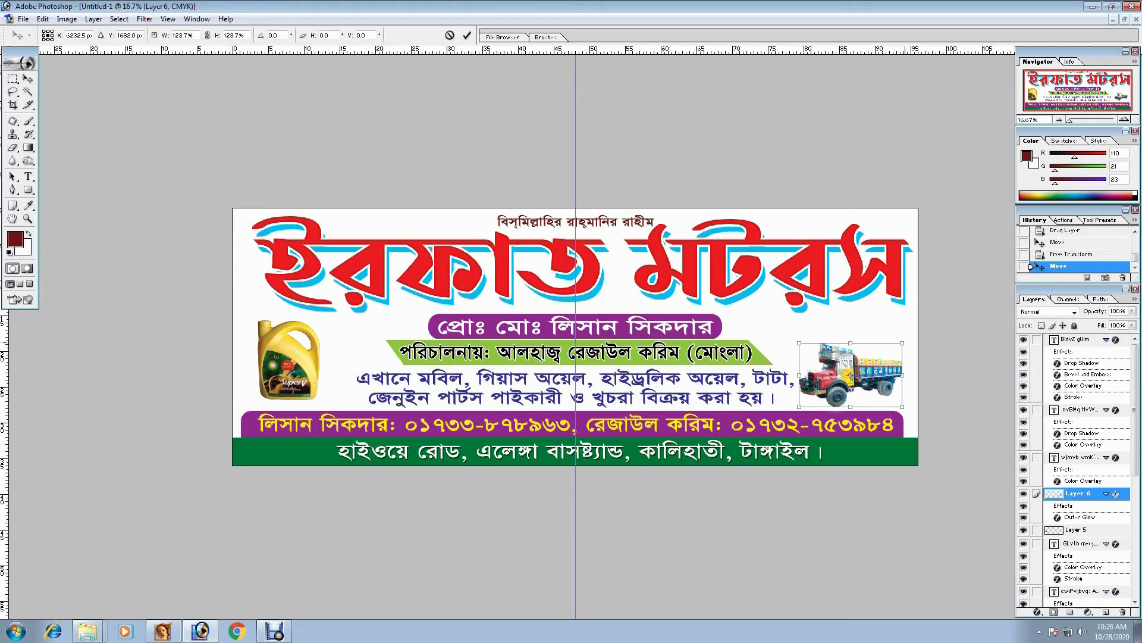
pyautogui.moveTo(902, 374); pyautogui.dragTo(906, 374)
pyautogui.press('Return')
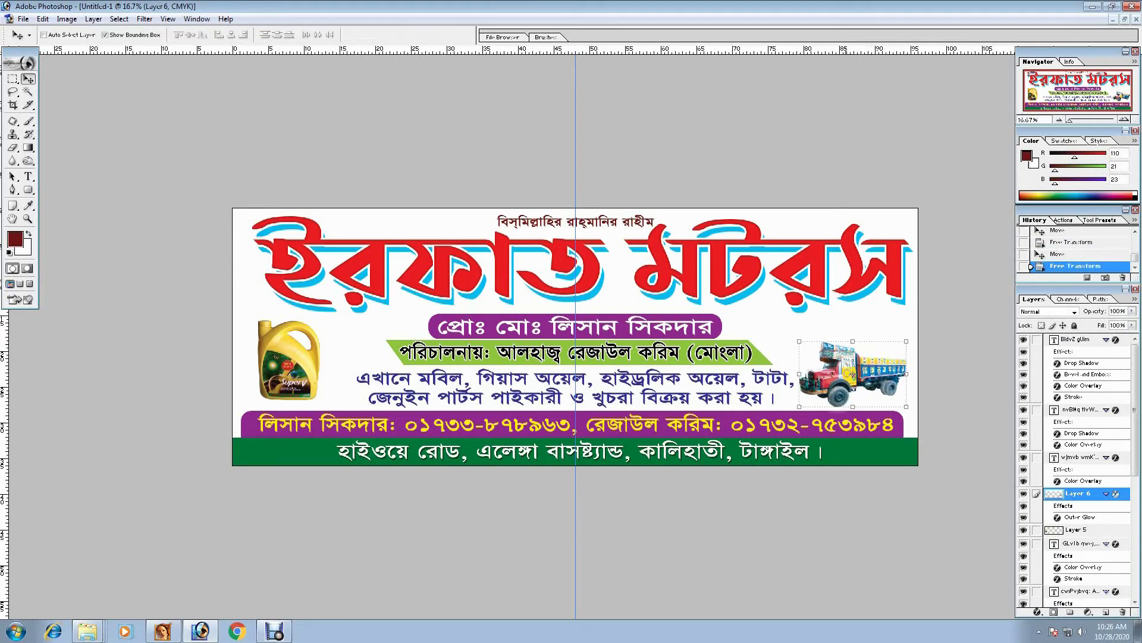
pyautogui.hotkey('ctrl', '-')
pyautogui.hotkey('ctrl', '-')
pyautogui.hotkey('ctrl', '-')
pyautogui.hotkey('ctrl', '+')
pyautogui.hotkey('ctrl', '+')
pyautogui.hotkey('ctrl', '+')
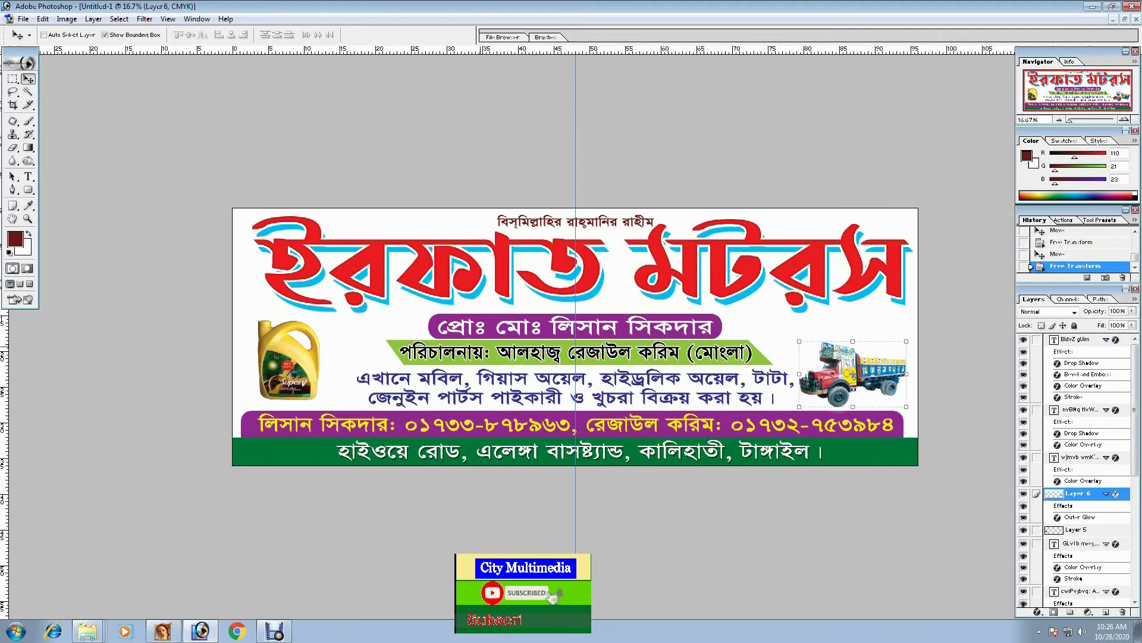
# - Move the oil can above the truck and nudge it into place
pyautogui.moveTo(288, 360); pyautogui.dragTo(787, 324)
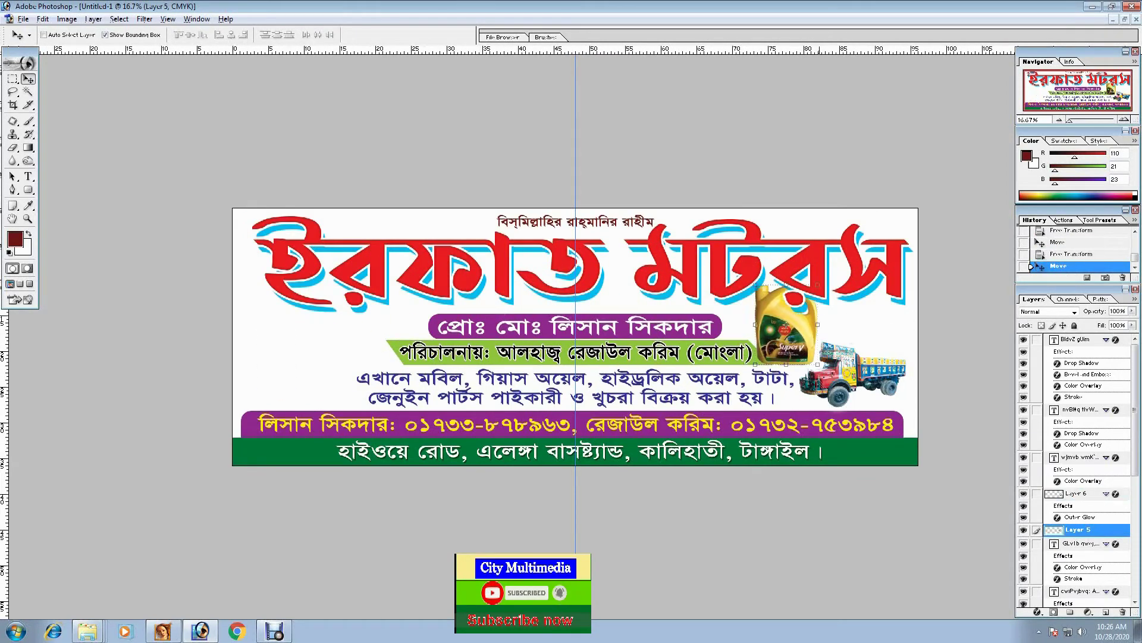
pyautogui.hotkey('ctrl', 't')
pyautogui.moveTo(821, 367); pyautogui.dragTo(807, 350)
pyautogui.press('Return')
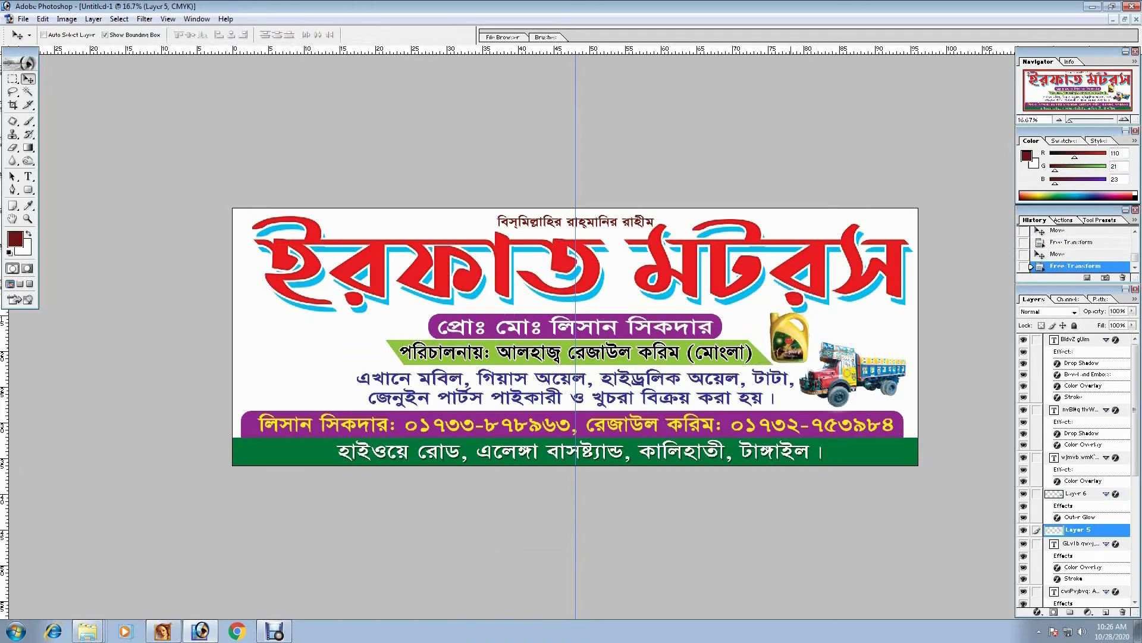
pyautogui.press('Left')
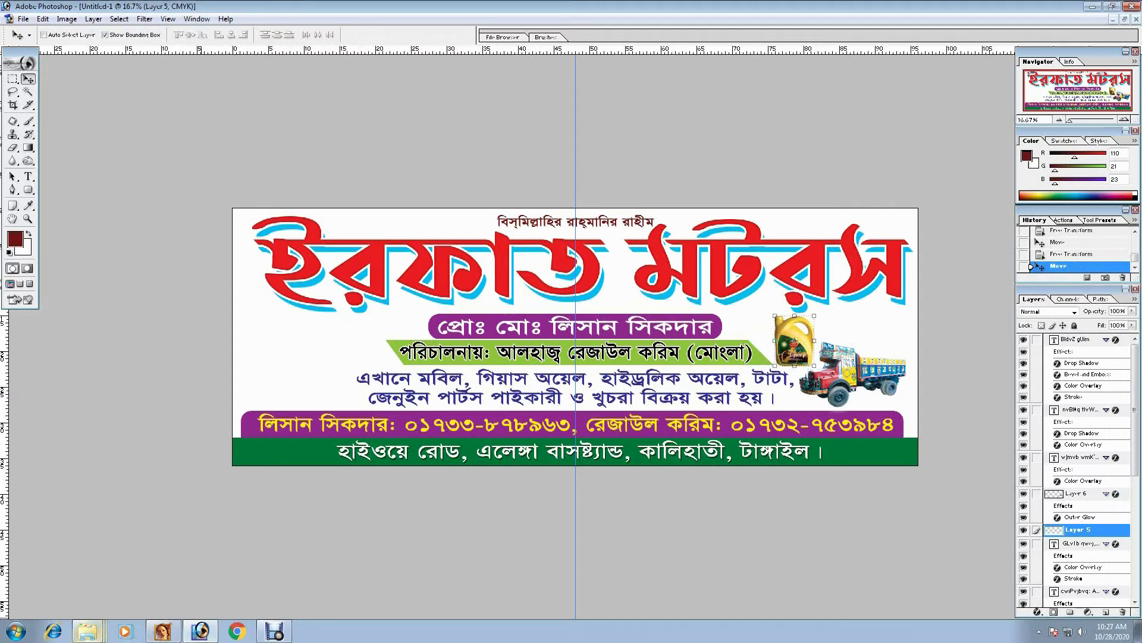
# - Select the yellow dump truck image Untitled12 copy-010 near the bottom of the Car folder
pyautogui.hotkey('alt', 'Tab')
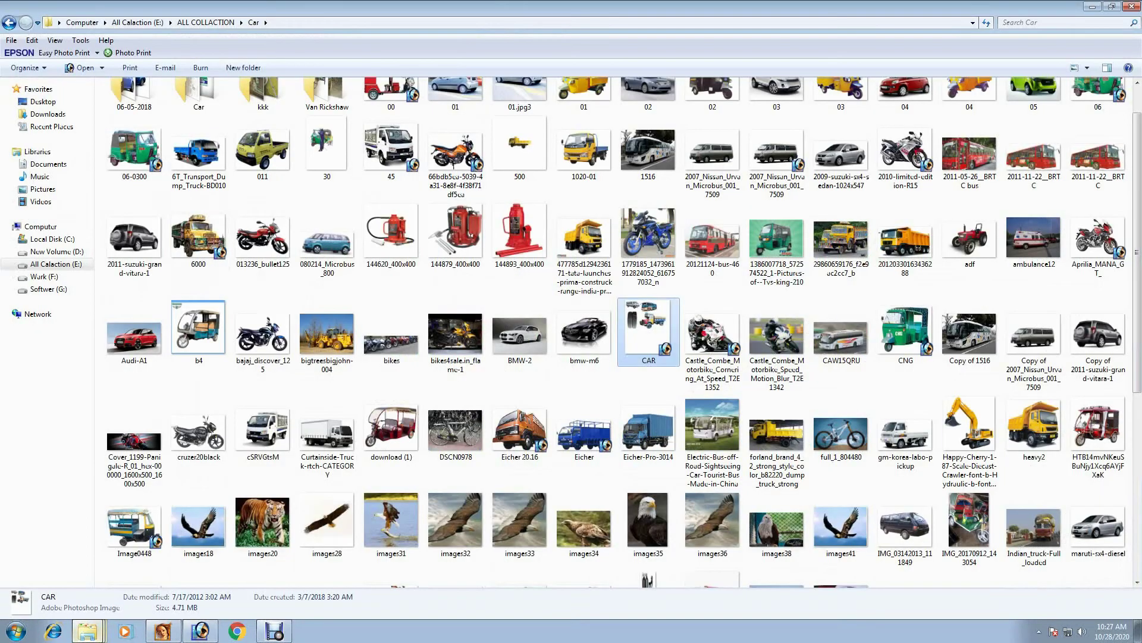
pyautogui.scroll(1, 519, 333)
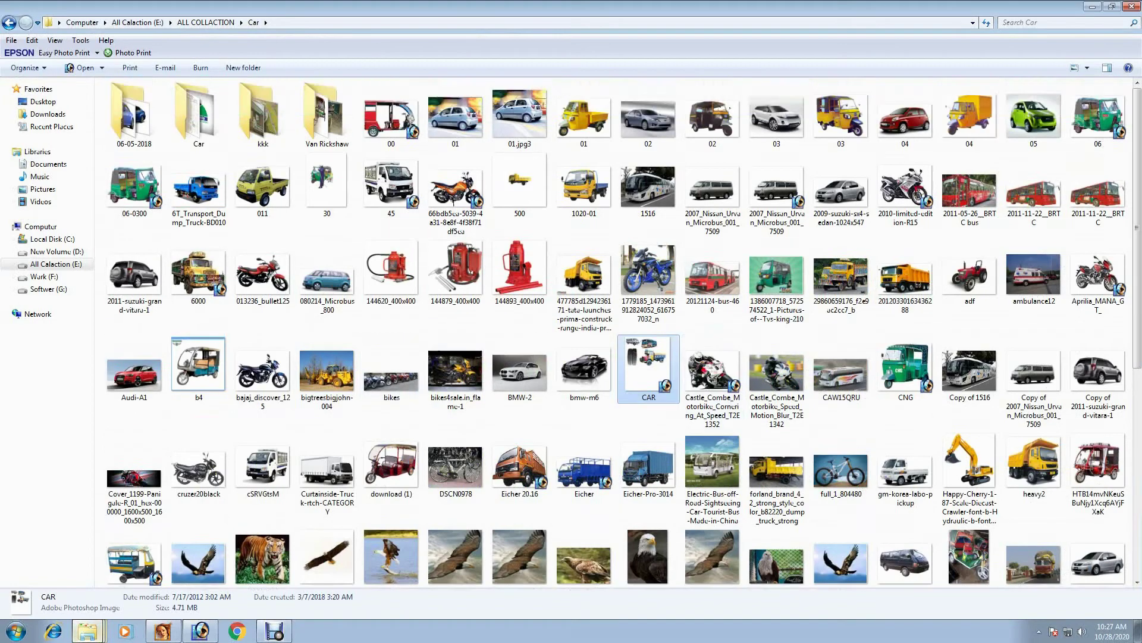
pyautogui.scroll(-5, 712, 381)
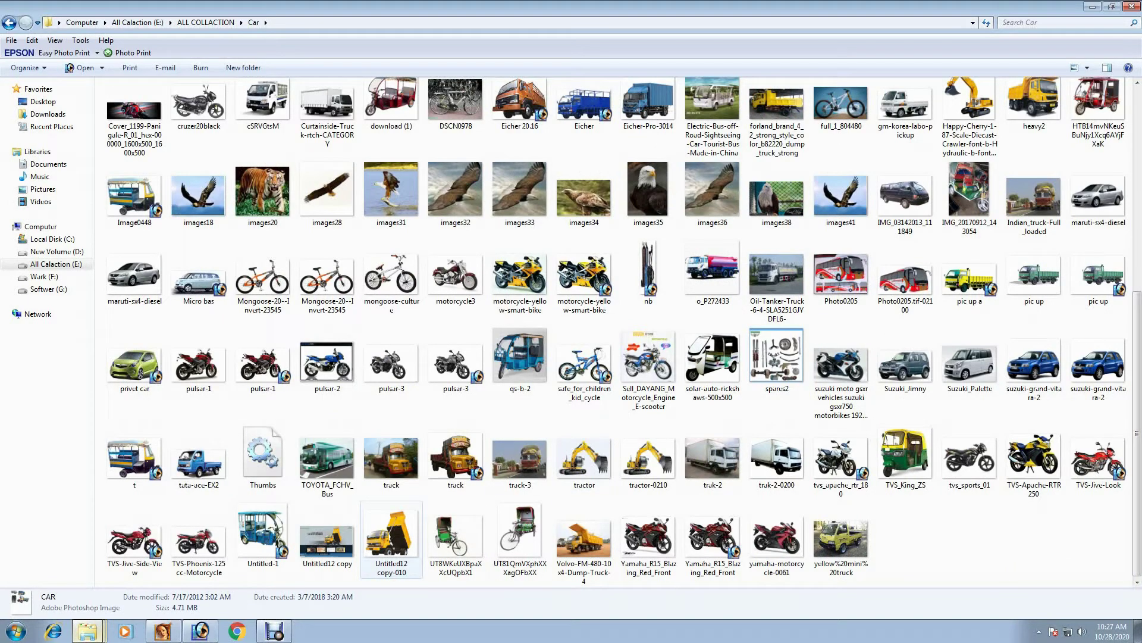
pyautogui.click(392, 535)
# - Place the dump truck on the banner's left side and flip it horizontally
pyautogui.press('Return')
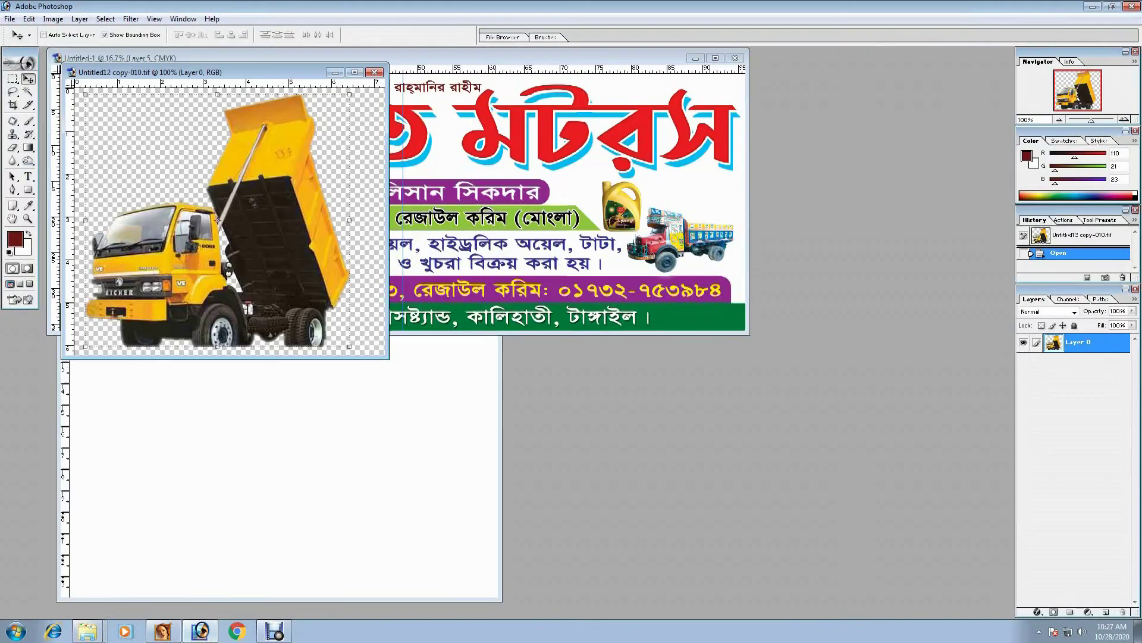
pyautogui.moveTo(291, 250); pyautogui.dragTo(127, 222)
pyautogui.hotkey('ctrl', 't')
pyautogui.rightClick(135, 224)
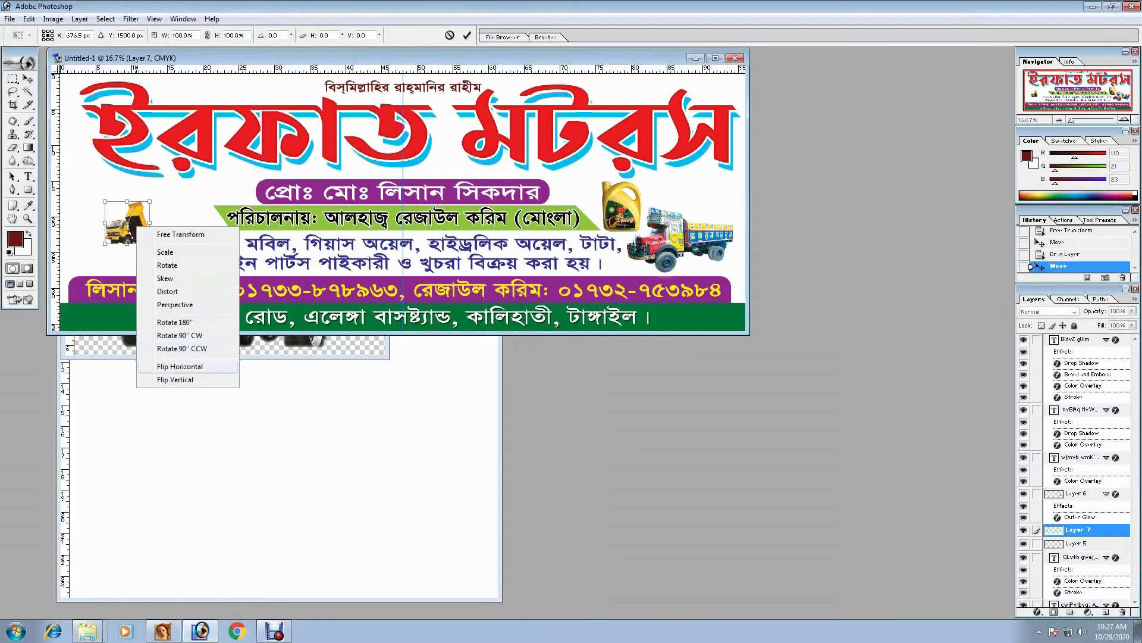
pyautogui.click(179, 368)
pyautogui.press('Return')
# - Enlarge the dump truck about two and a half times and send its layer backward
pyautogui.press('f')
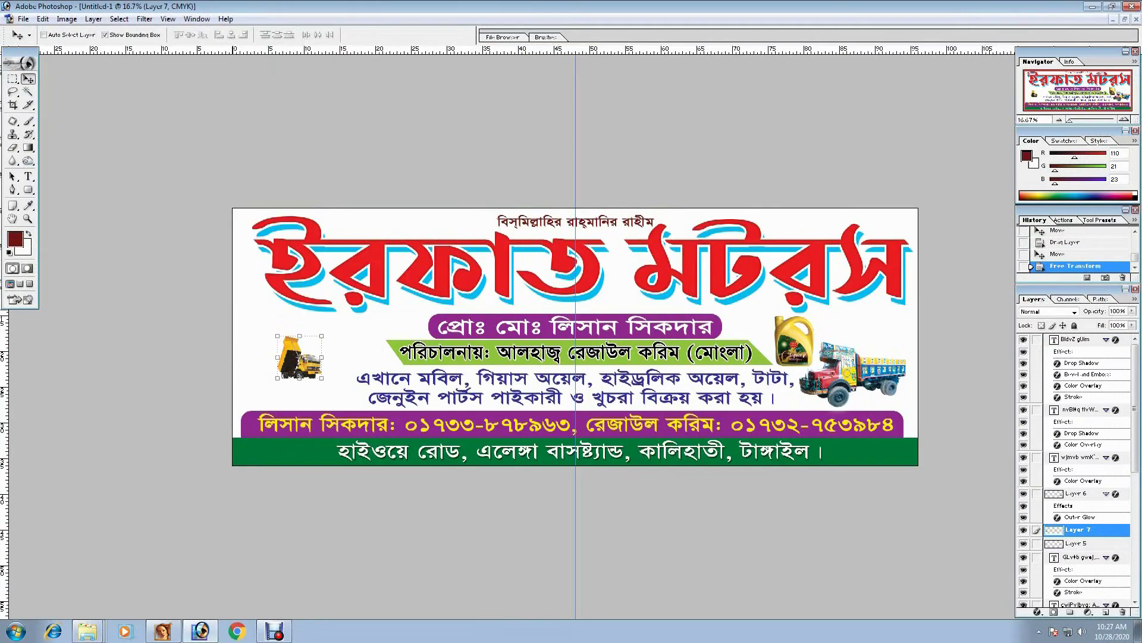
pyautogui.hotkey('ctrl', 't')
pyautogui.moveTo(321, 379); pyautogui.dragTo(356, 410)
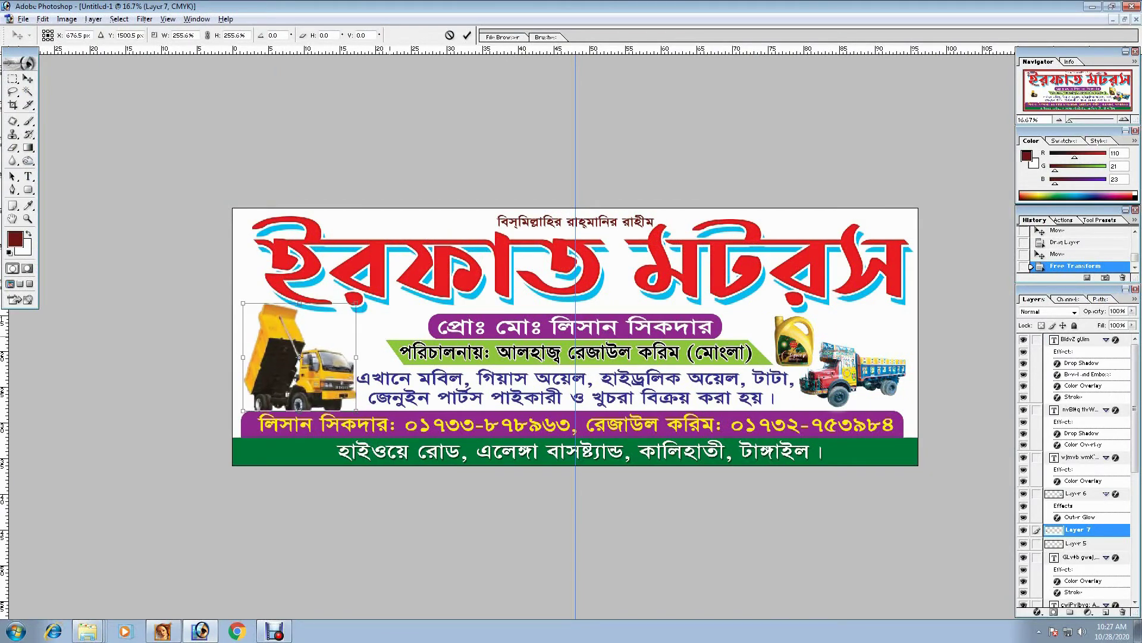
pyautogui.press('Return')
pyautogui.hotkey('ctrl', '[')
pyautogui.hotkey('ctrl', '[')
pyautogui.hotkey('ctrl', '[')
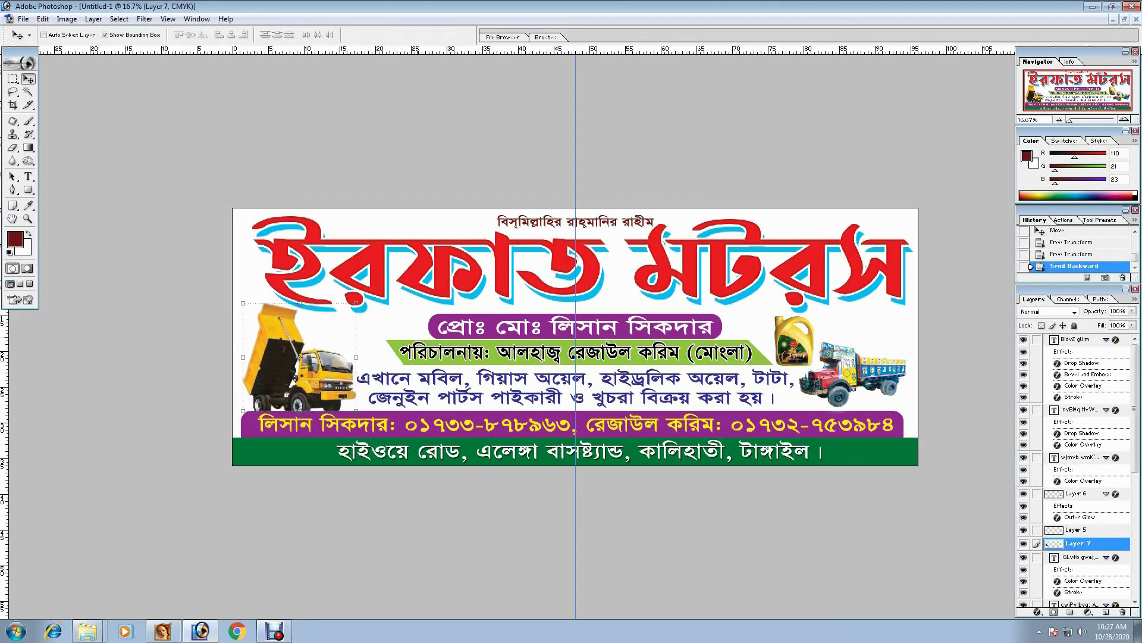
# - Nudge the small top line of text slightly left, with panels hidden for a clean preview
pyautogui.hotkey('ctrl', '-')
pyautogui.hotkey('ctrl', '-')
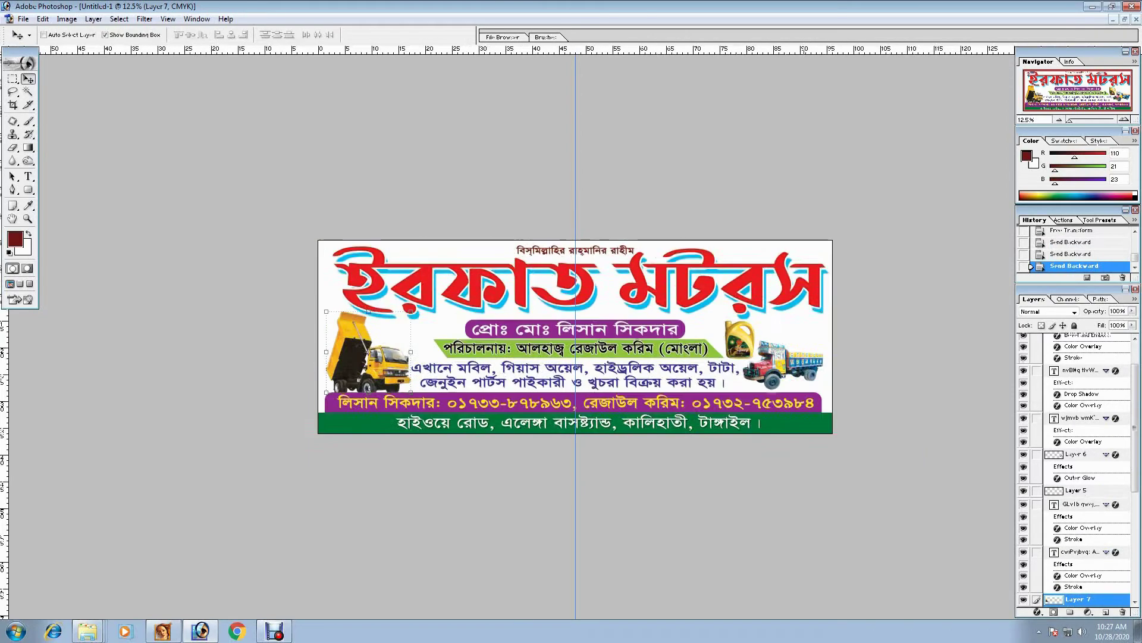
pyautogui.hotkey('ctrl', '+')
pyautogui.hotkey('ctrl', '+')
pyautogui.hotkey('alt', '[')
pyautogui.press('Tab')
pyautogui.hotkey('alt', ']')
pyautogui.hotkey('alt', 'Left')
pyautogui.hotkey('alt', 'Left')
pyautogui.hotkey('alt', 'Left')
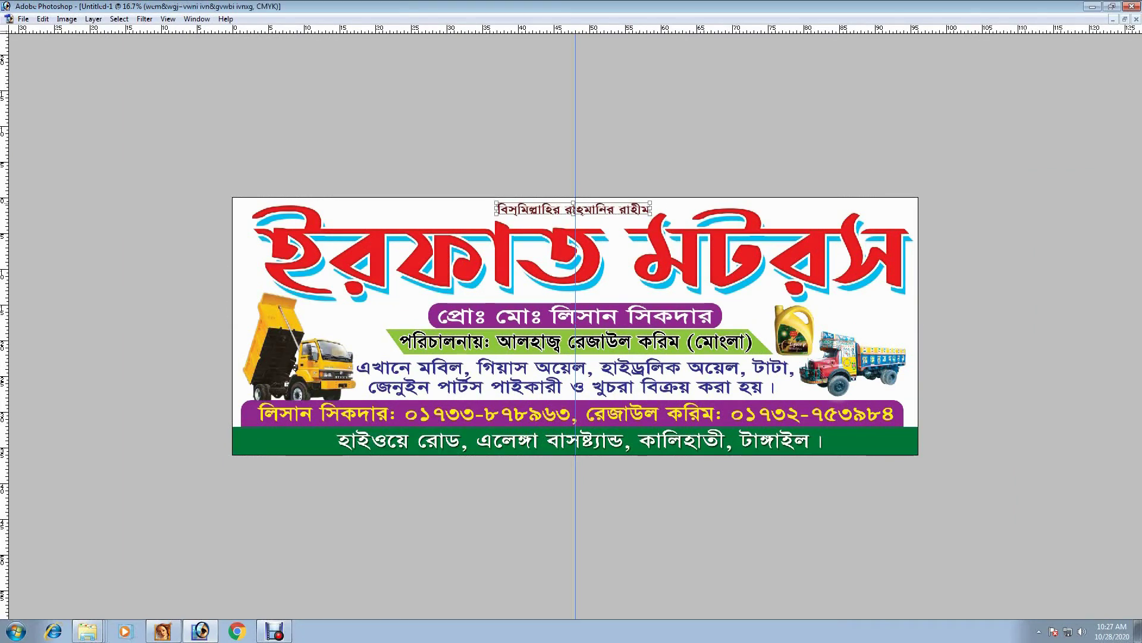
# - Delete the dump truck from the banner
pyautogui.hotkey('ctrl', '-')
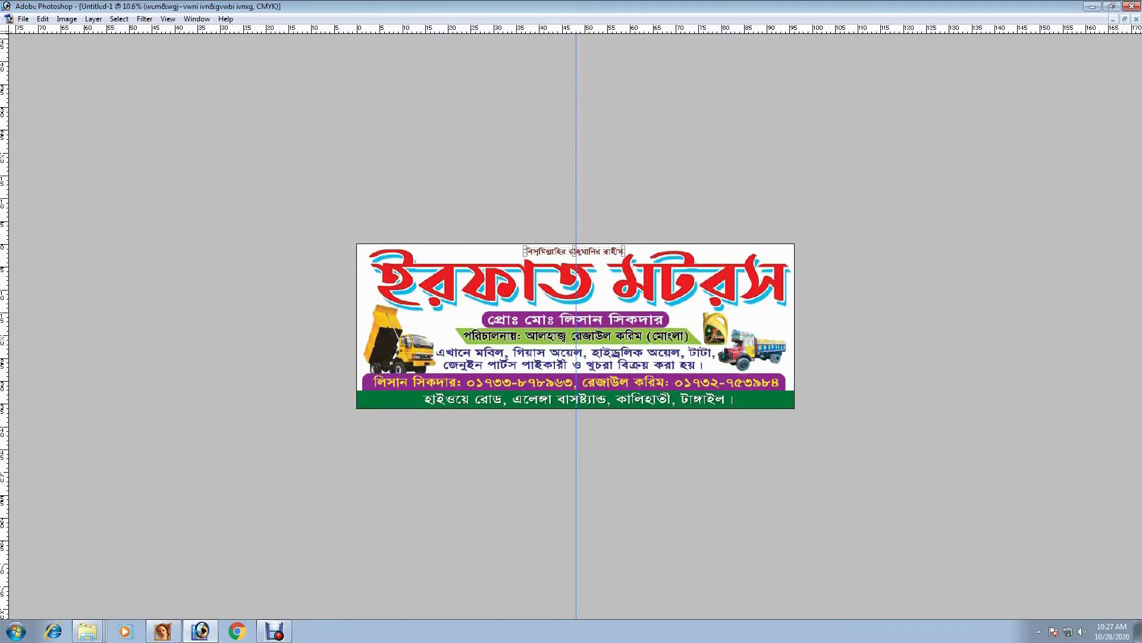
pyautogui.hotkey('alt', '[')
pyautogui.press('Delete')
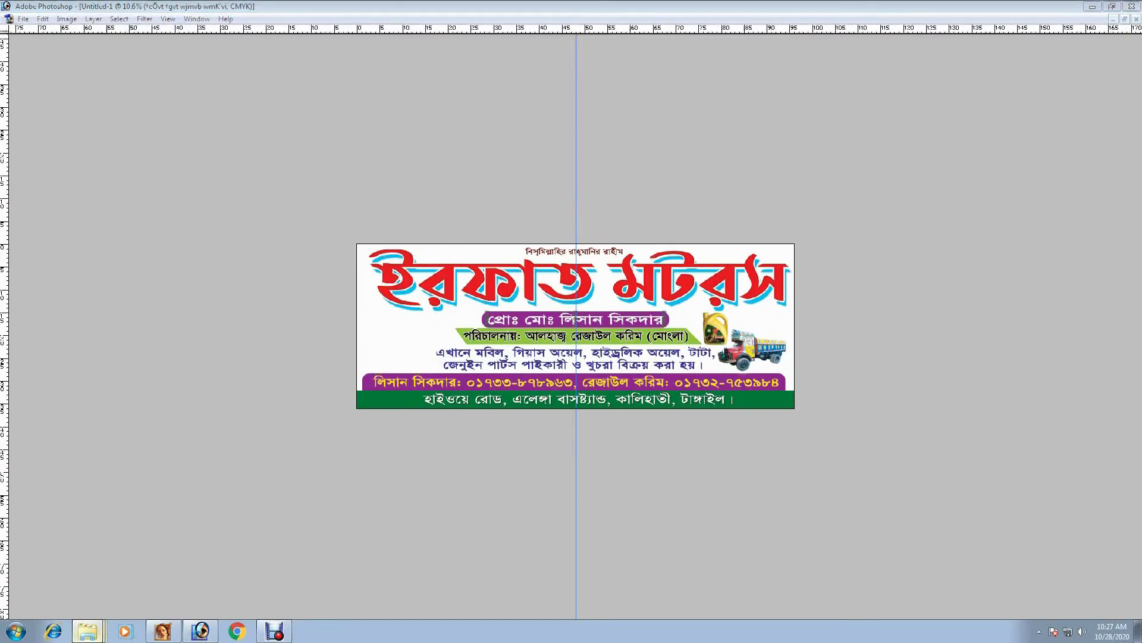
pyautogui.hotkey('alt', 'Tab')
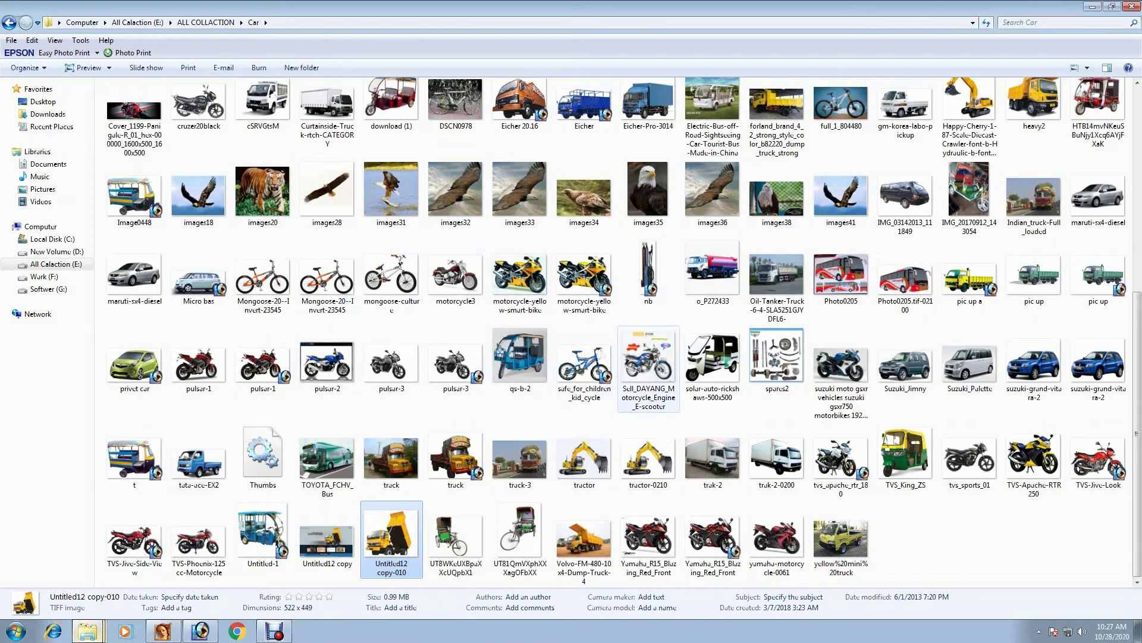
# - Preview the yellow dump truck picture '500' in Windows Photo Viewer, then close the viewer
pyautogui.scroll(5, 649, 368)
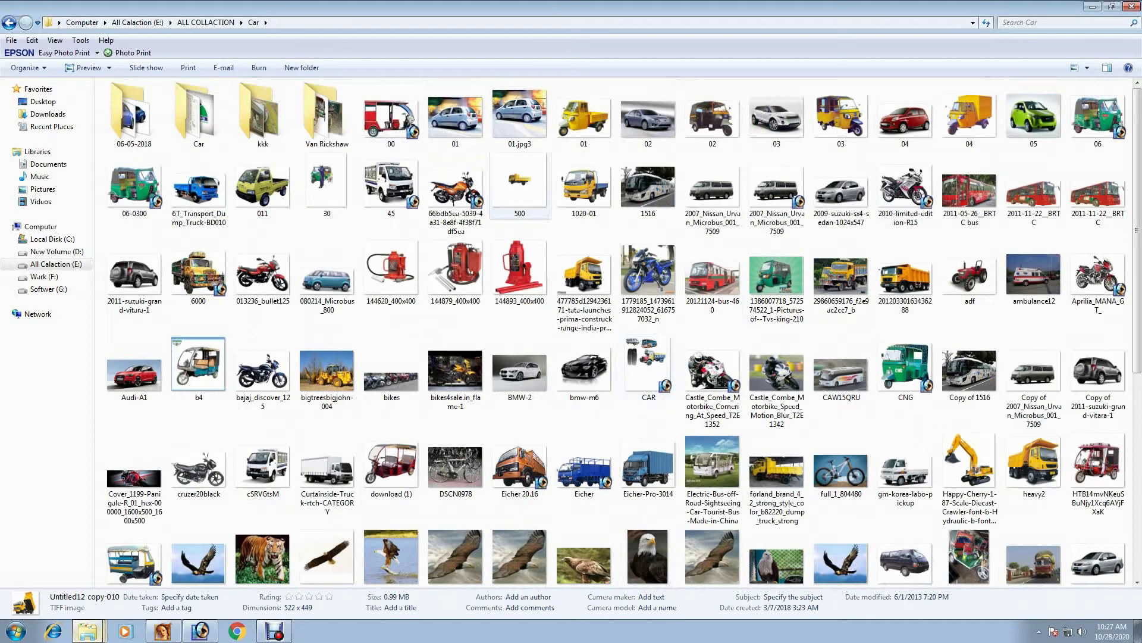
pyautogui.click(520, 181)
pyautogui.press('Return')
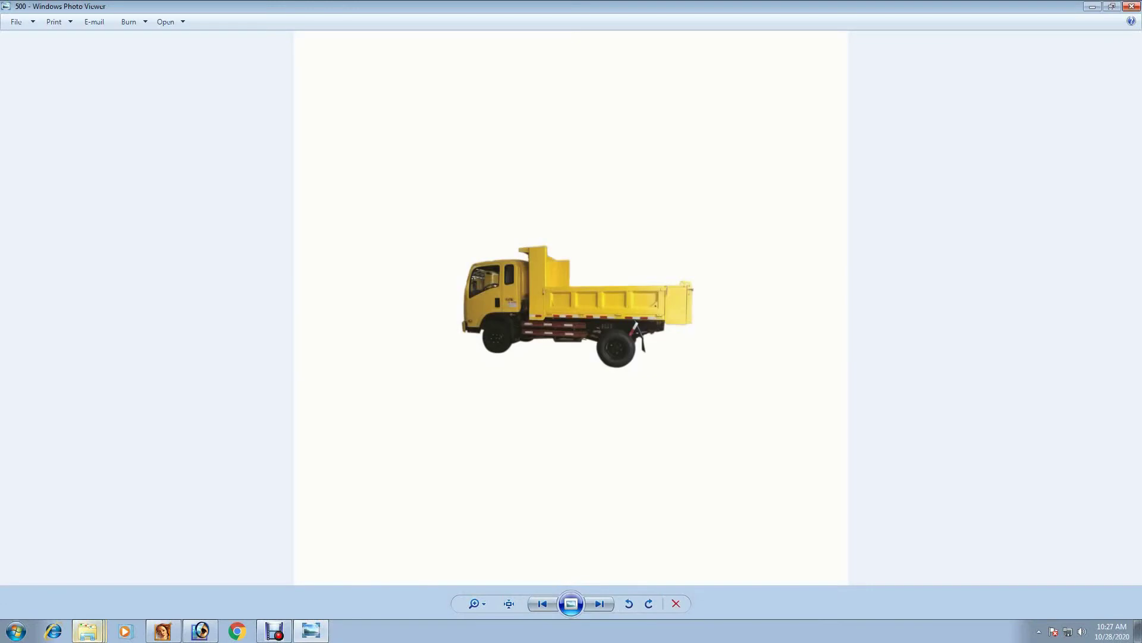
pyautogui.hotkey('alt', 'F4')
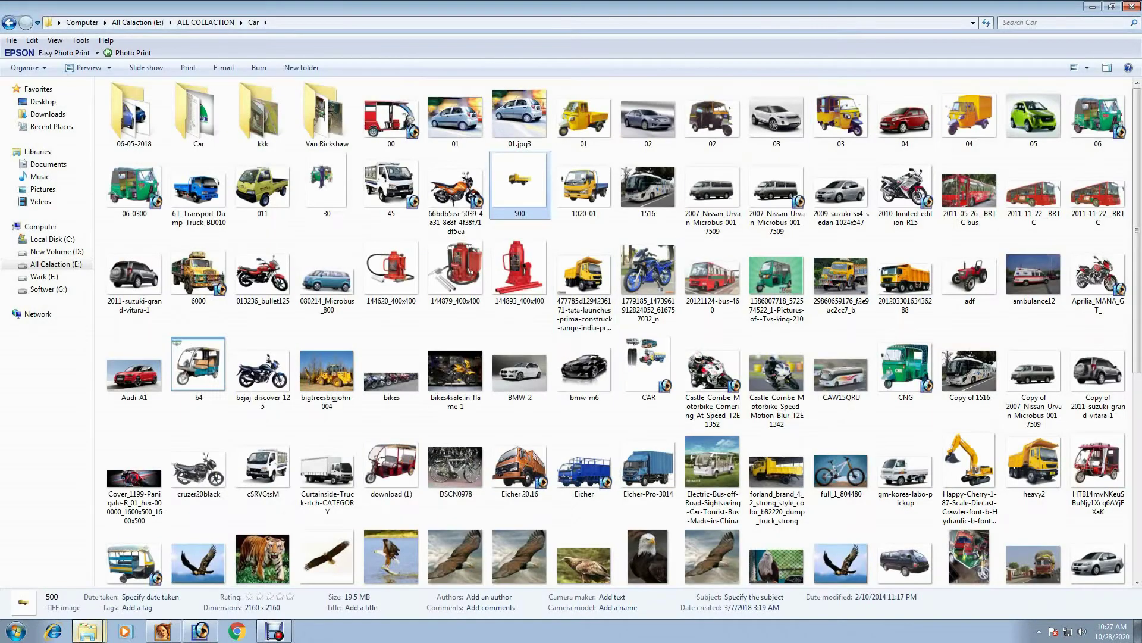
pyautogui.scroll(-5, 712, 438)
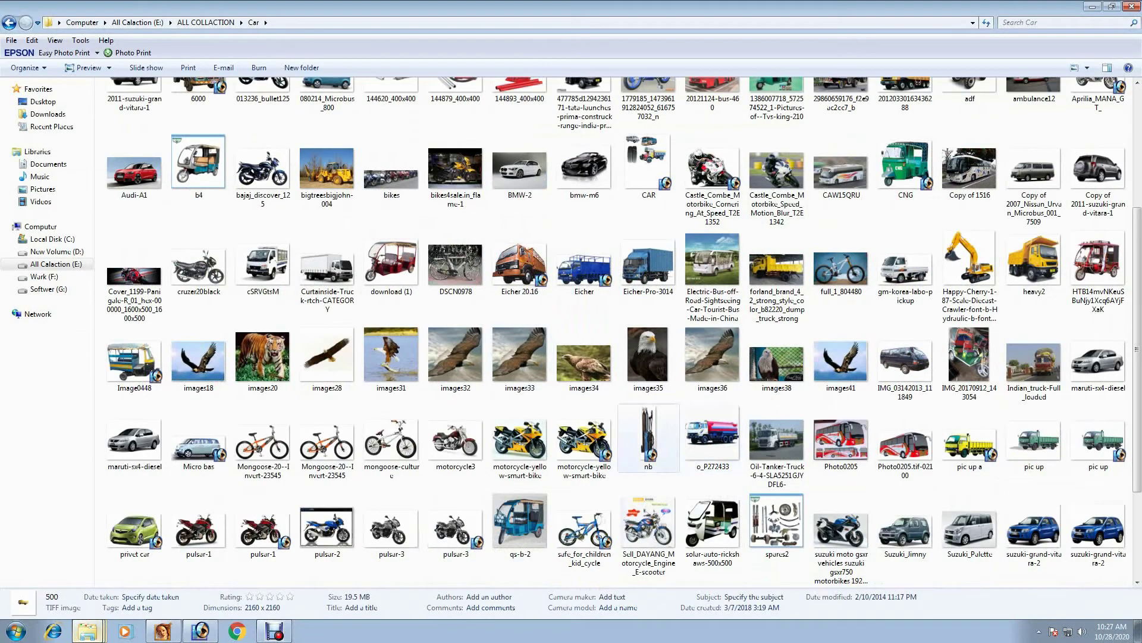
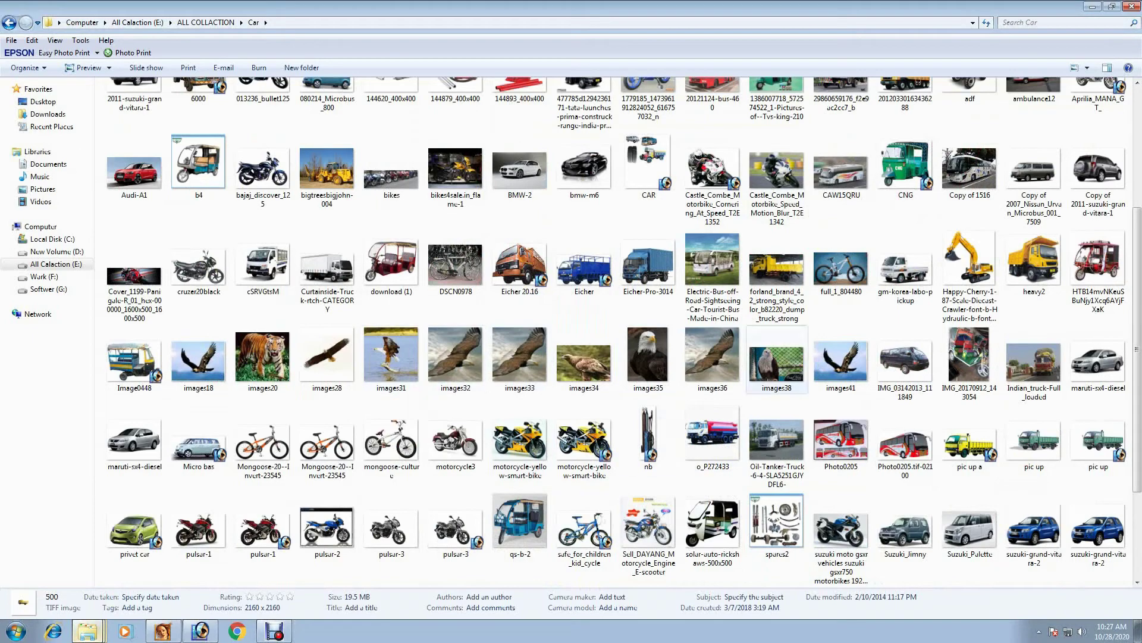
# - Open the yellow Tata dump truck photo (477785d…tata-launches-prima) from the Car folder in Photoshop
pyautogui.scroll(3, 776, 357)
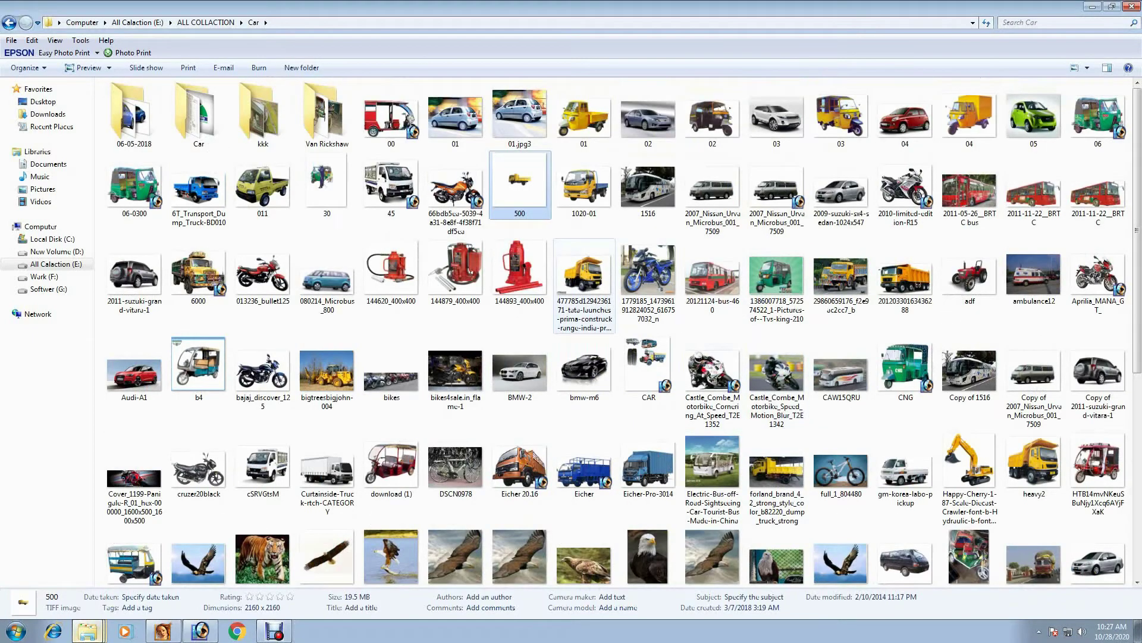
pyautogui.click(585, 279)
pyautogui.scroll(-1, 585, 280)
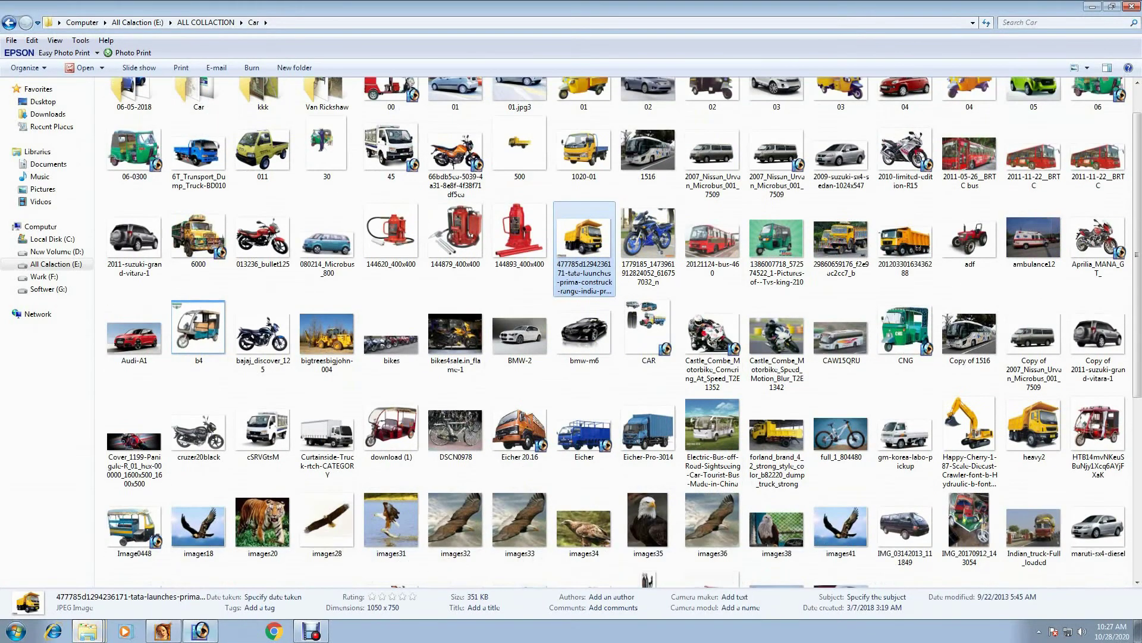
pyautogui.press('Return')
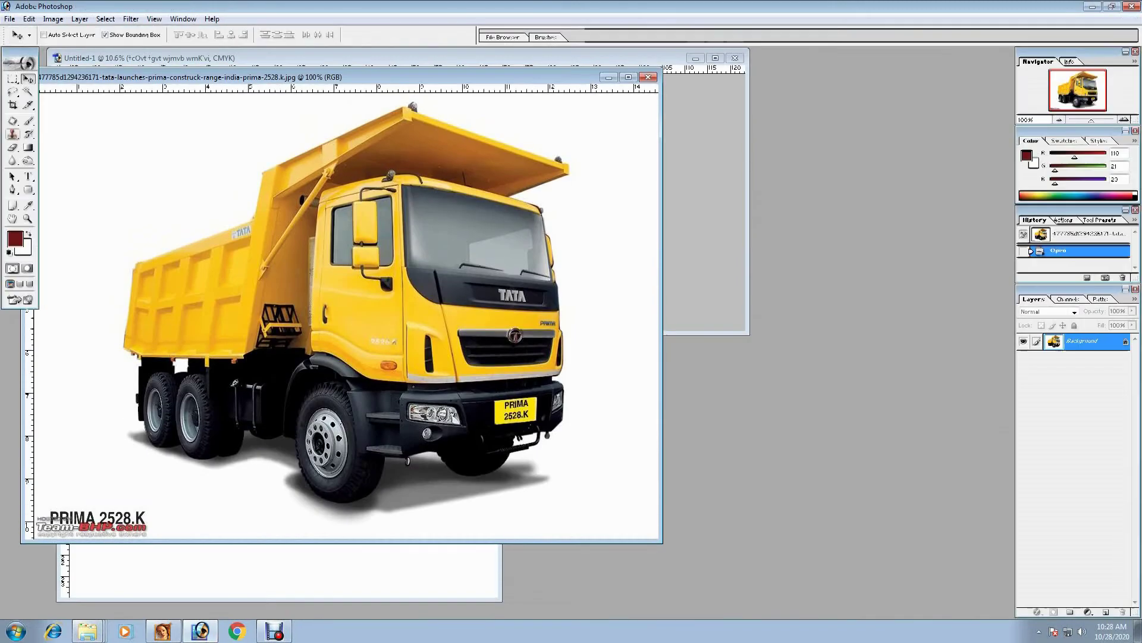
# - Unlock the background as a layer and delete the white area around the truck
pyautogui.click(89, 149)
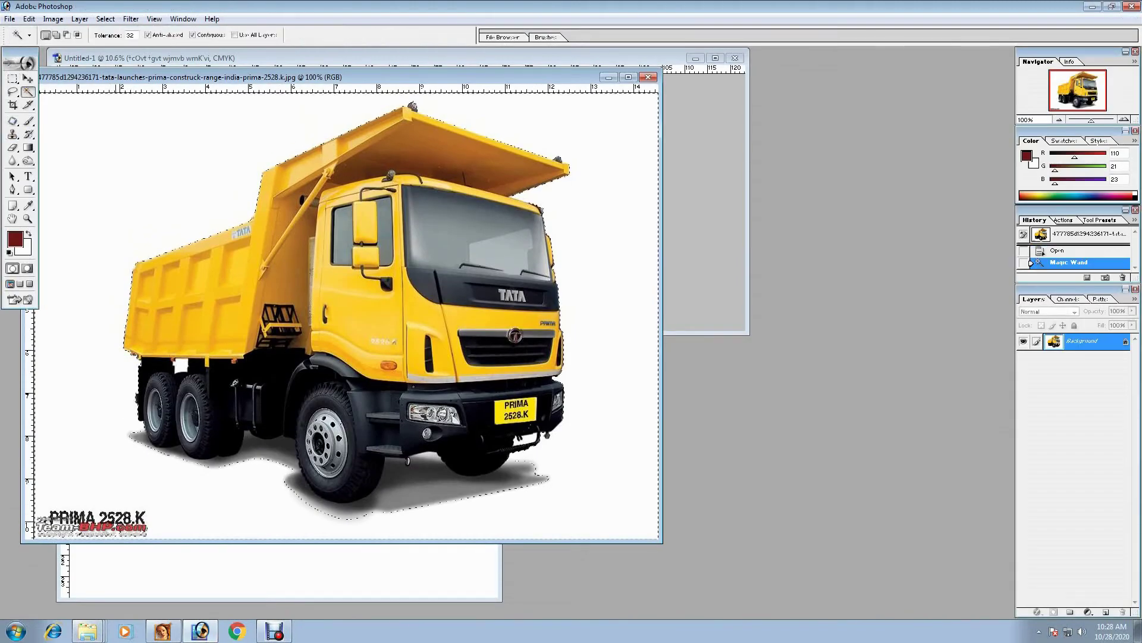
pyautogui.doubleClick(1083, 341)
pyautogui.press('Return')
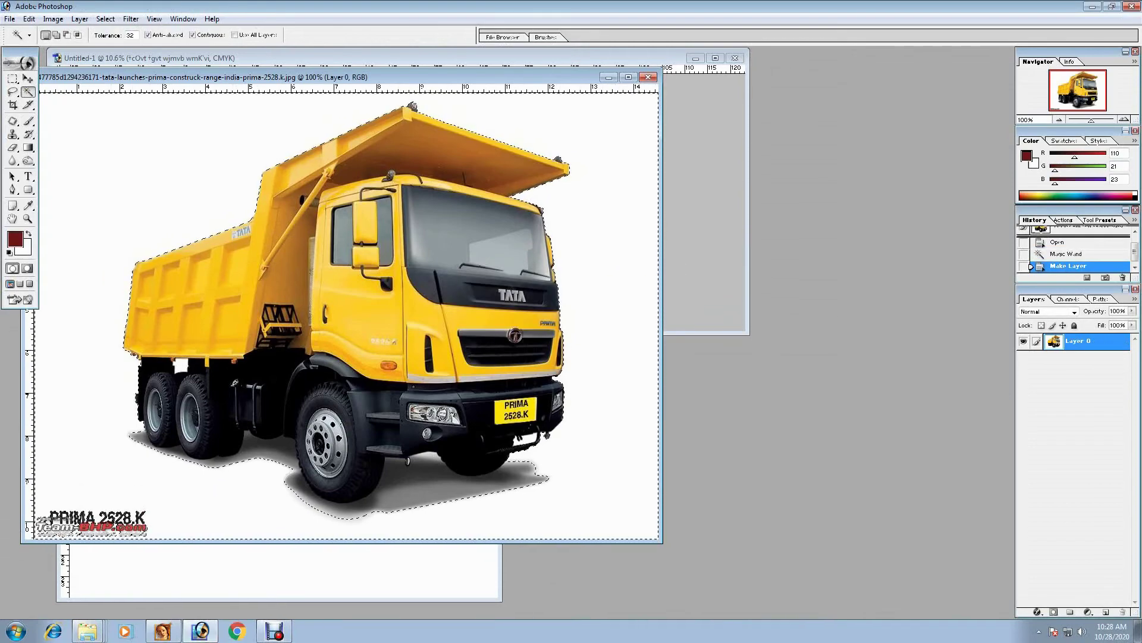
pyautogui.press('Delete')
pyautogui.hotkey('ctrl', 'd')
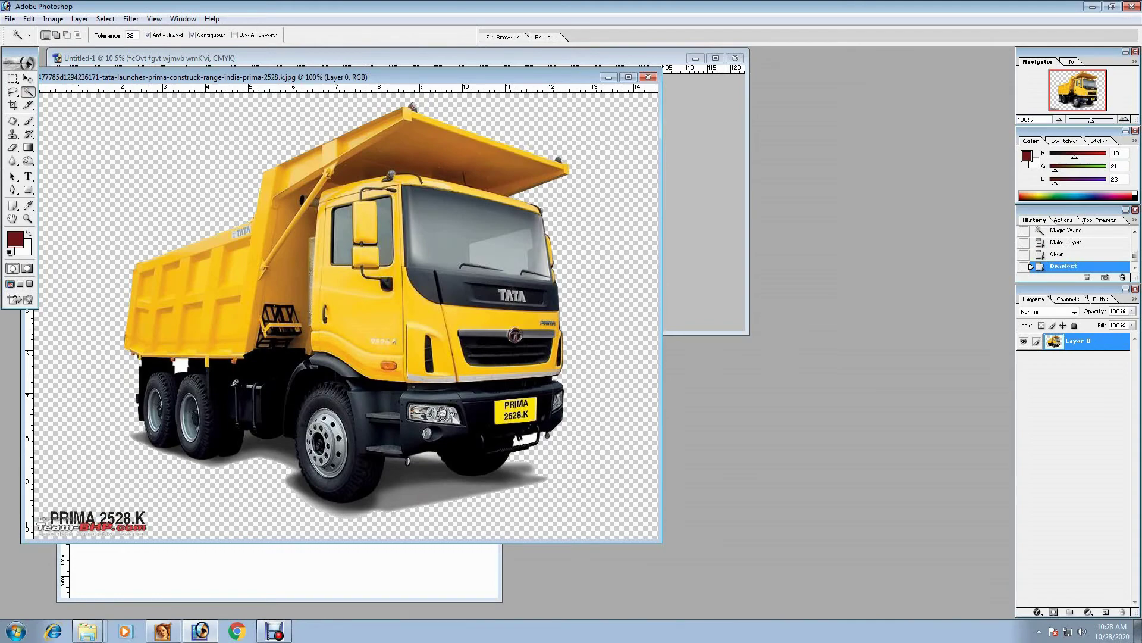
# - Erase the PRIMA logo at the bottom-left and place the truck window over the banner
pyautogui.click(628, 77)
pyautogui.press('m')
pyautogui.moveTo(262, 503); pyautogui.dragTo(549, 560)
pyautogui.hotkey('ctrl', 'z')
pyautogui.hotkey('ctrl', 'z')
pyautogui.press('Delete')
pyautogui.hotkey('ctrl', 'd')
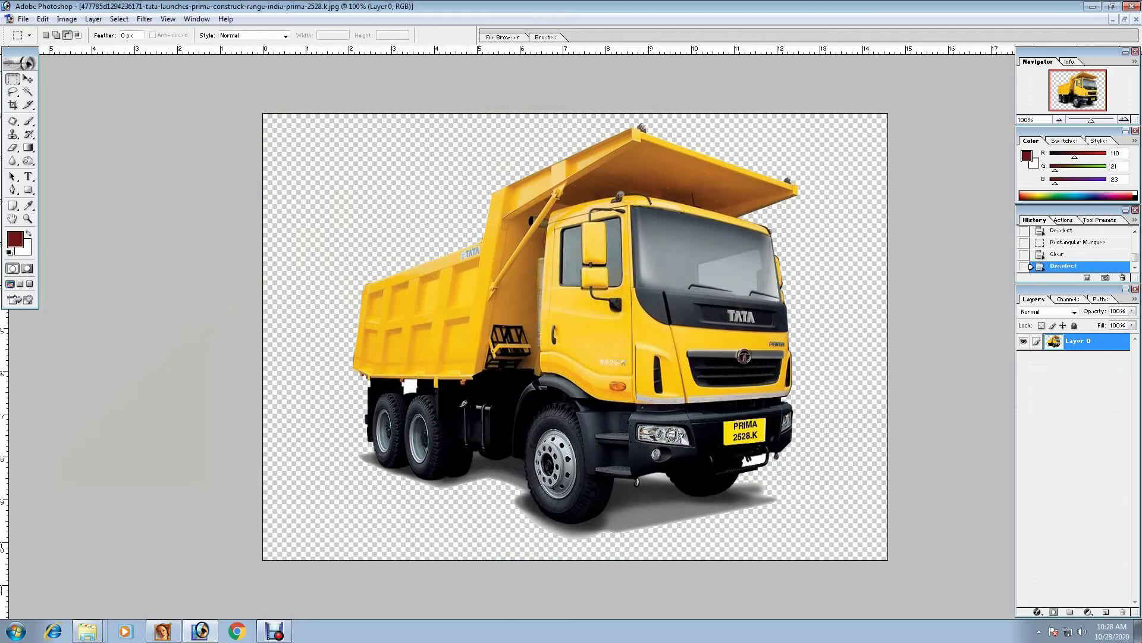
pyautogui.click(1125, 19)
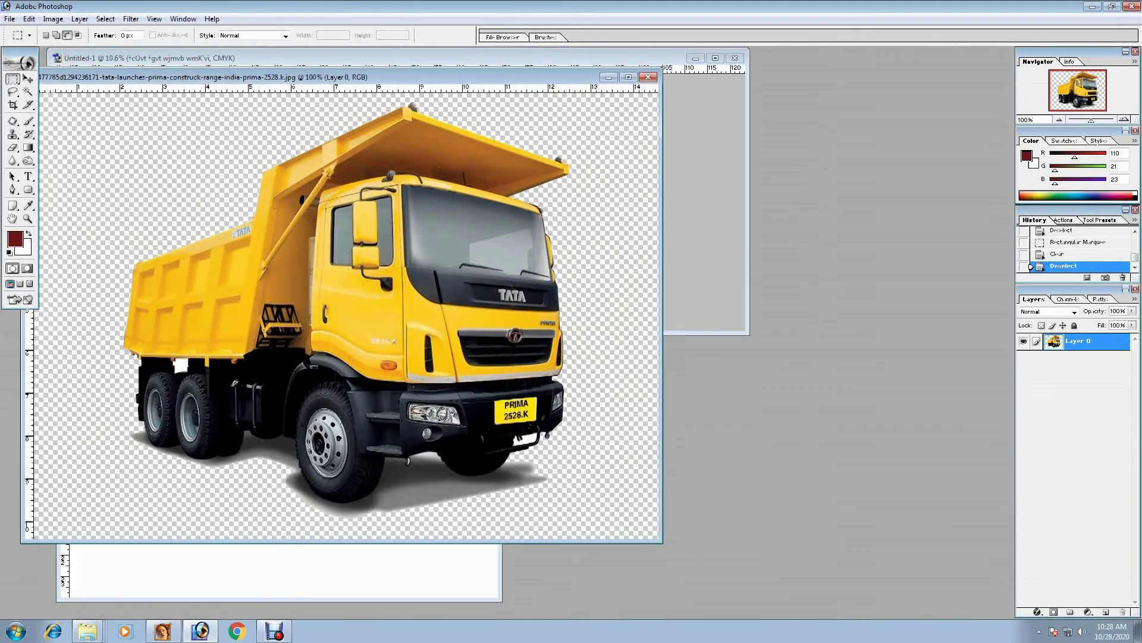
pyautogui.moveTo(297, 58); pyautogui.dragTo(718, 136)
# - Copy the truck into the banner's left side and enlarge it to about 132%
pyautogui.press('v')
pyautogui.moveTo(714, 357); pyautogui.dragTo(226, 216)
pyautogui.click(715, 58)
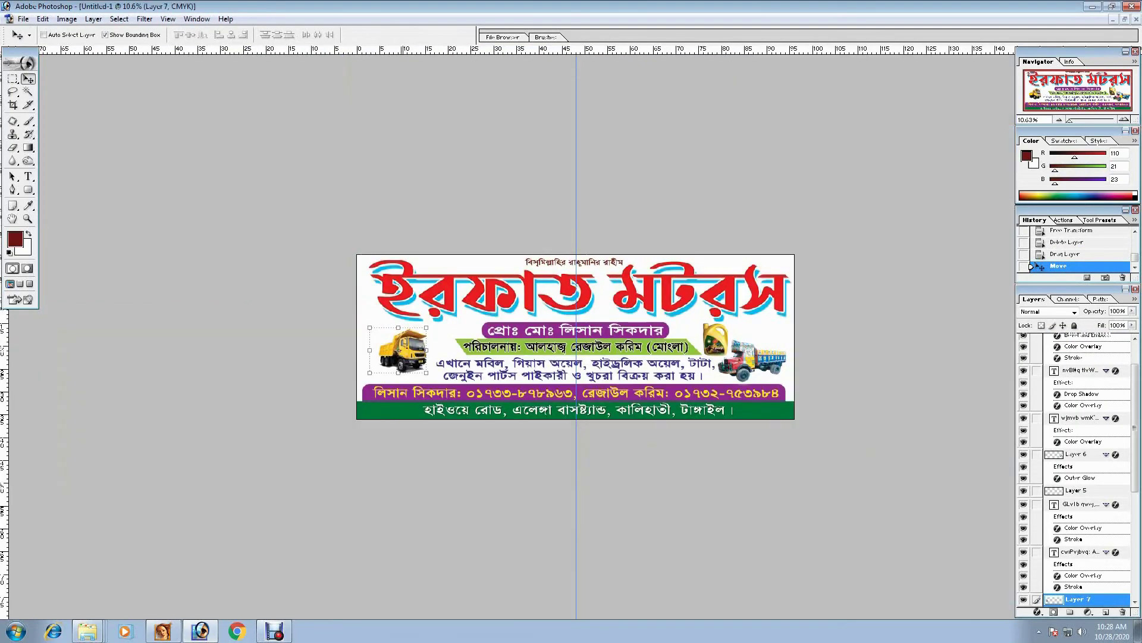
pyautogui.hotkey('ctrl', '+')
pyautogui.hotkey('ctrl', '+')
pyautogui.hotkey('ctrl', 't')
pyautogui.moveTo(253, 323); pyautogui.dragTo(233, 310)
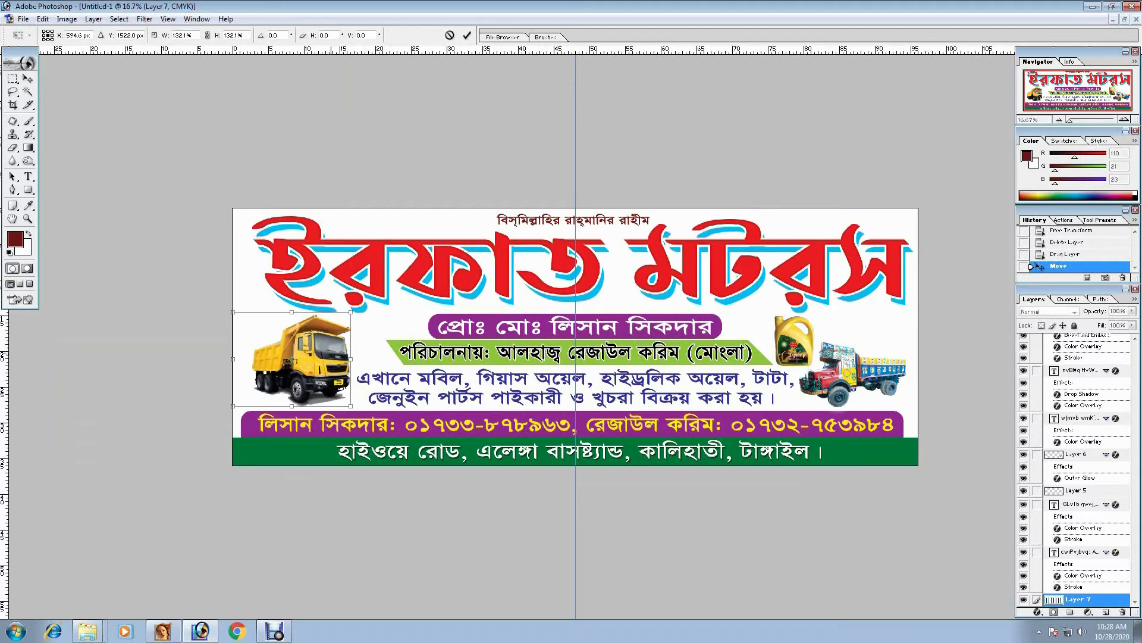
pyautogui.press('Return')
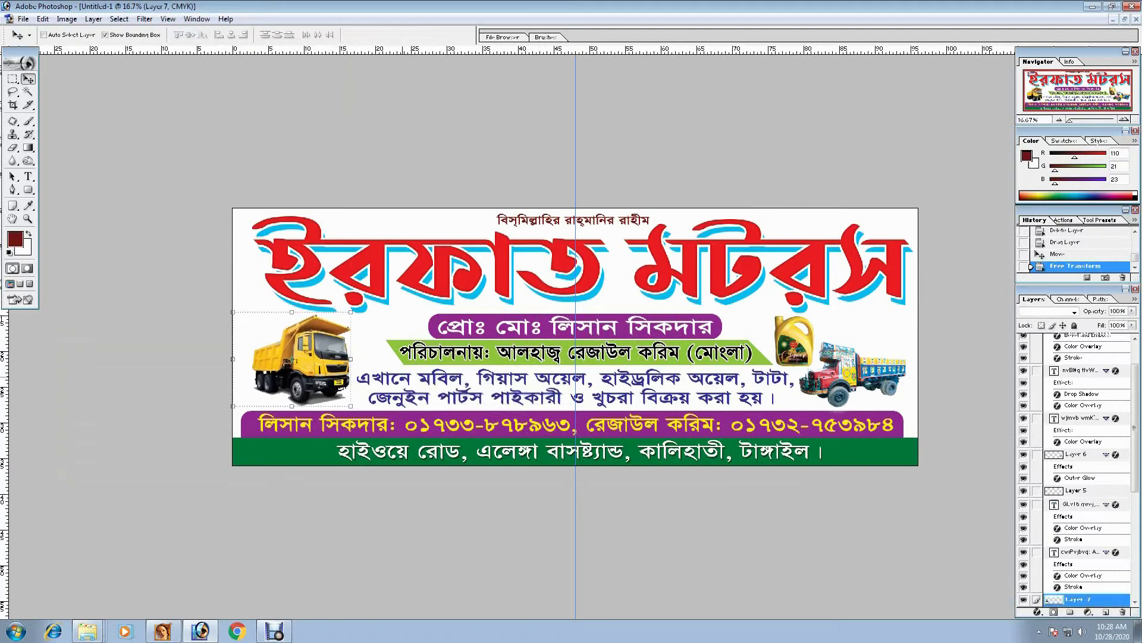
# - Make the two-line shop description text narrower
pyautogui.click(1077, 504)
pyautogui.hotkey('ctrl', 't')
pyautogui.moveTo(356, 387); pyautogui.dragTo(364, 388)
pyautogui.press('Return')
# - Clear a thin strip of the truck layer along the banner's left edge
pyautogui.click(1076, 599)
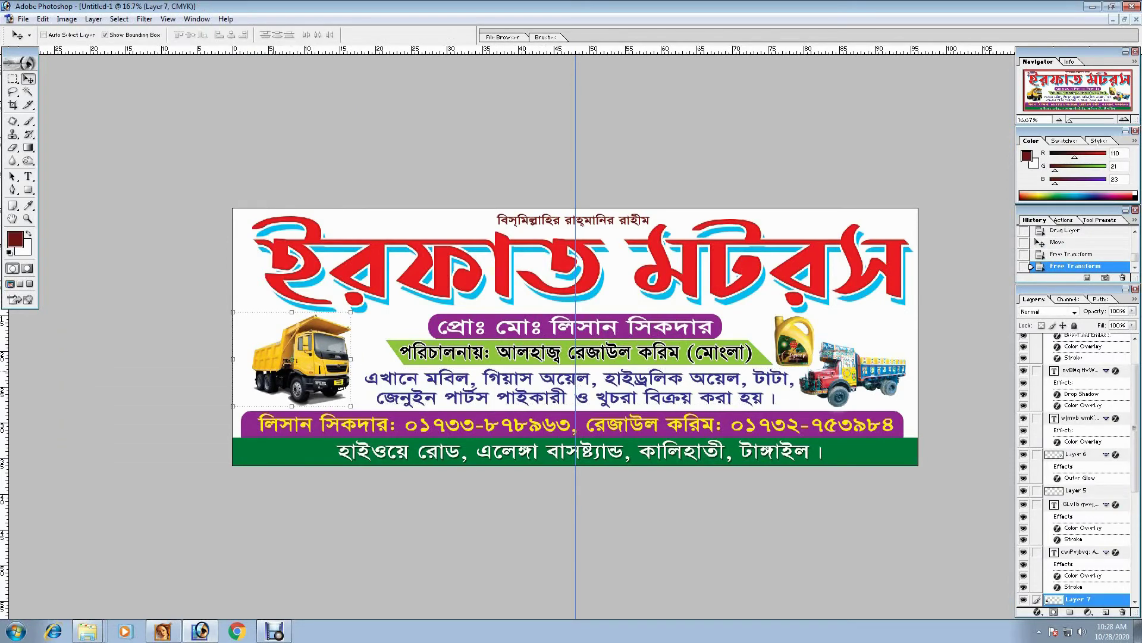
pyautogui.press('m')
pyautogui.moveTo(244, 395); pyautogui.dragTo(250, 411)
pyautogui.press('Delete')
pyautogui.hotkey('ctrl', 'd')
# - Enlarge the truck slightly to 105%, shift it left, and preview the banner
pyautogui.press('v')
pyautogui.hotkey('ctrl', 't')
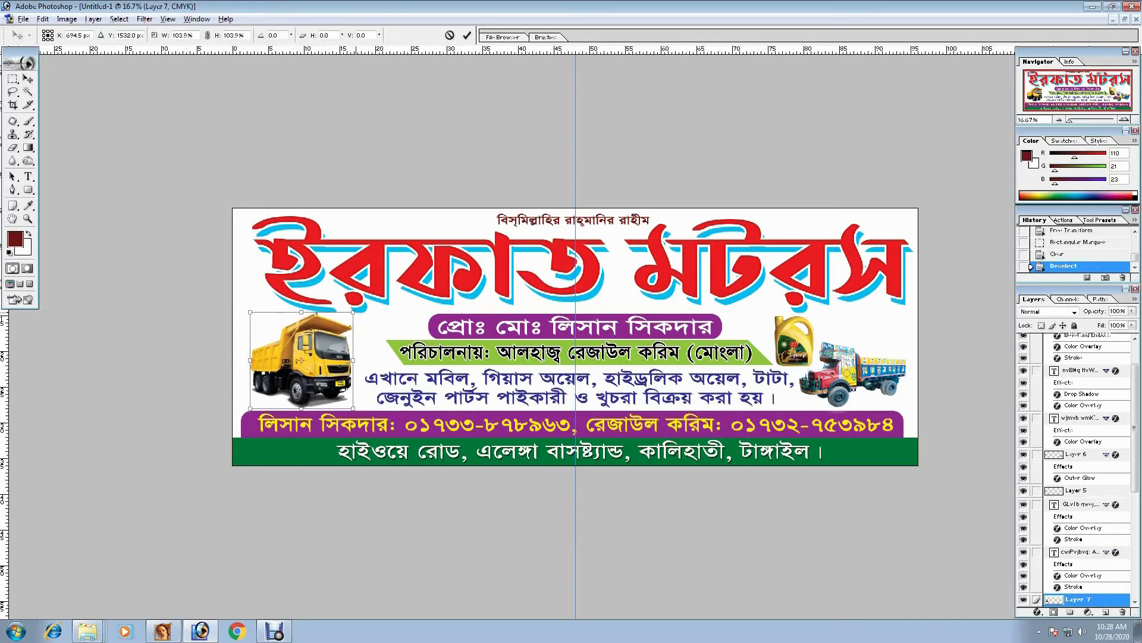
pyautogui.moveTo(253, 315); pyautogui.dragTo(241, 313)
pyautogui.press('Return')
pyautogui.scroll(-3, 574, 337)
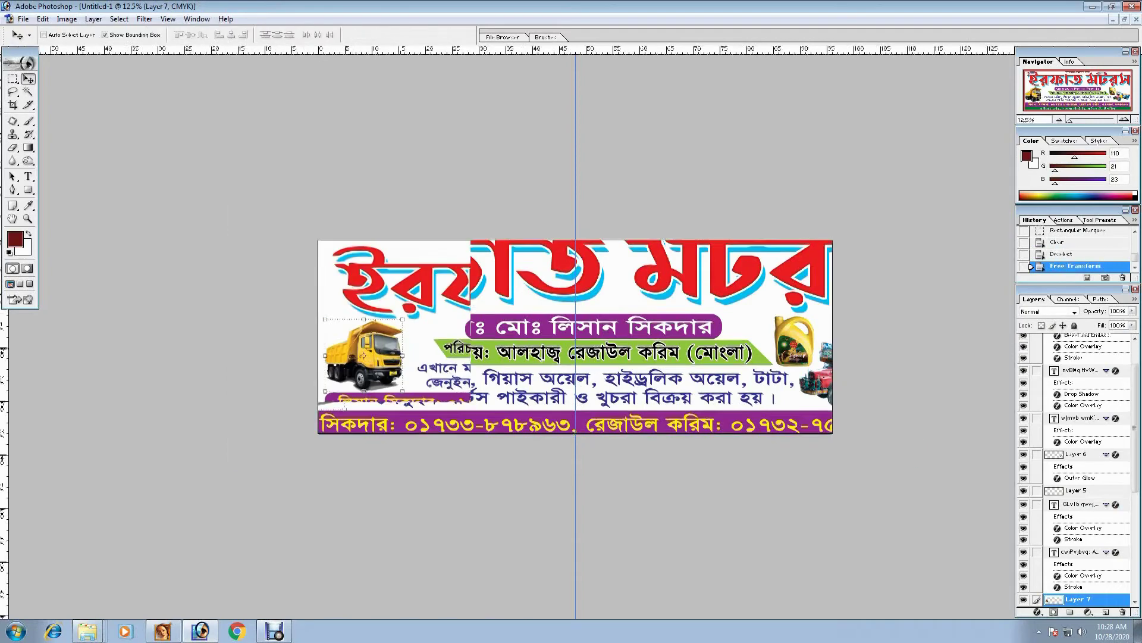
pyautogui.scroll(2, 575, 337)
pyautogui.press('Tab')
pyautogui.scroll(1, 575, 337)
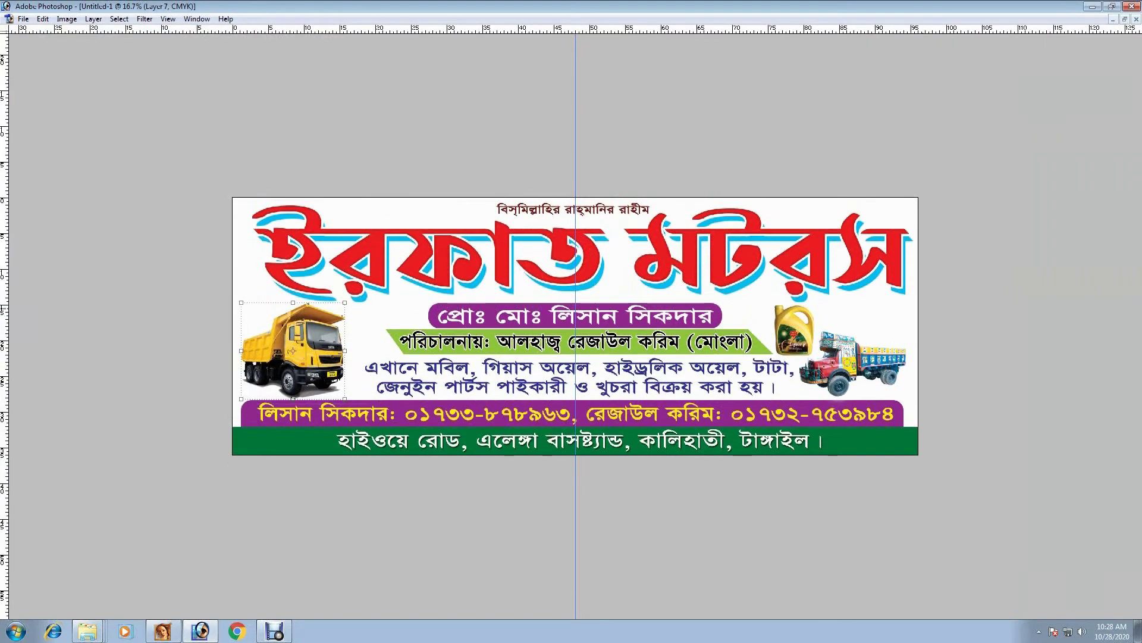
pyautogui.press('Tab')
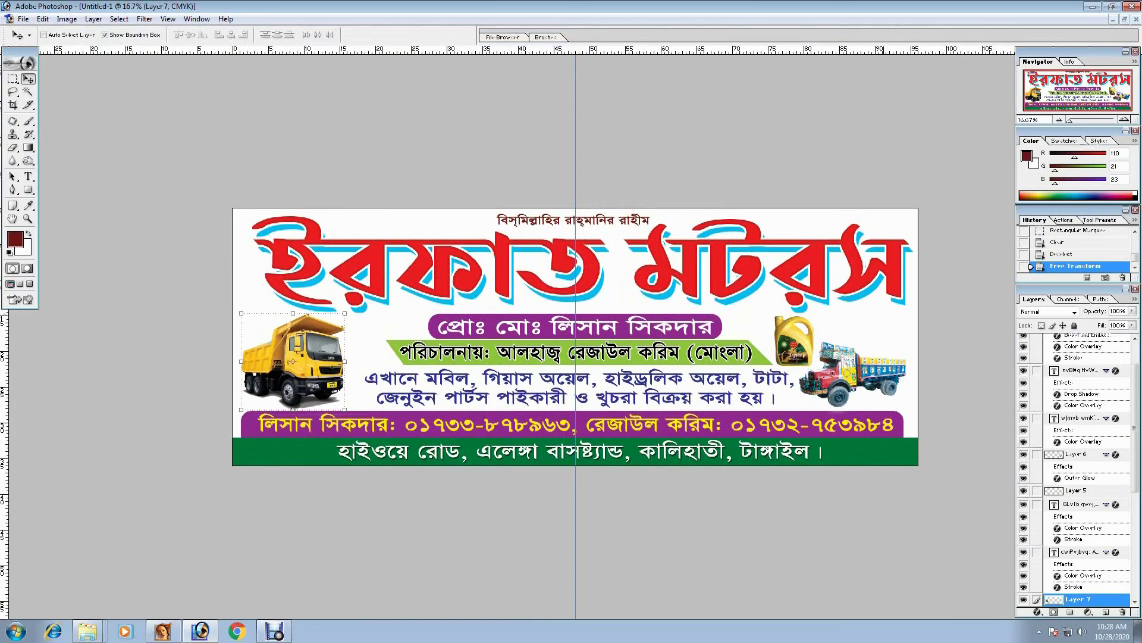
pyautogui.click(1077, 599)
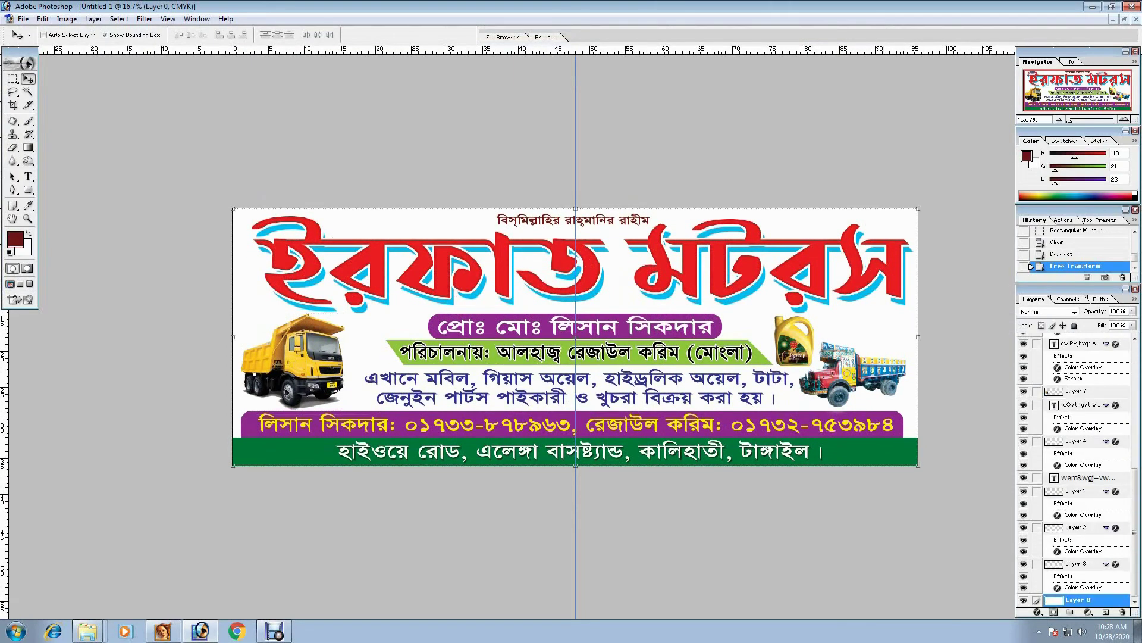
# - Replace the background layer's red colour overlay with a gradient overlay
pyautogui.click(145, 19)
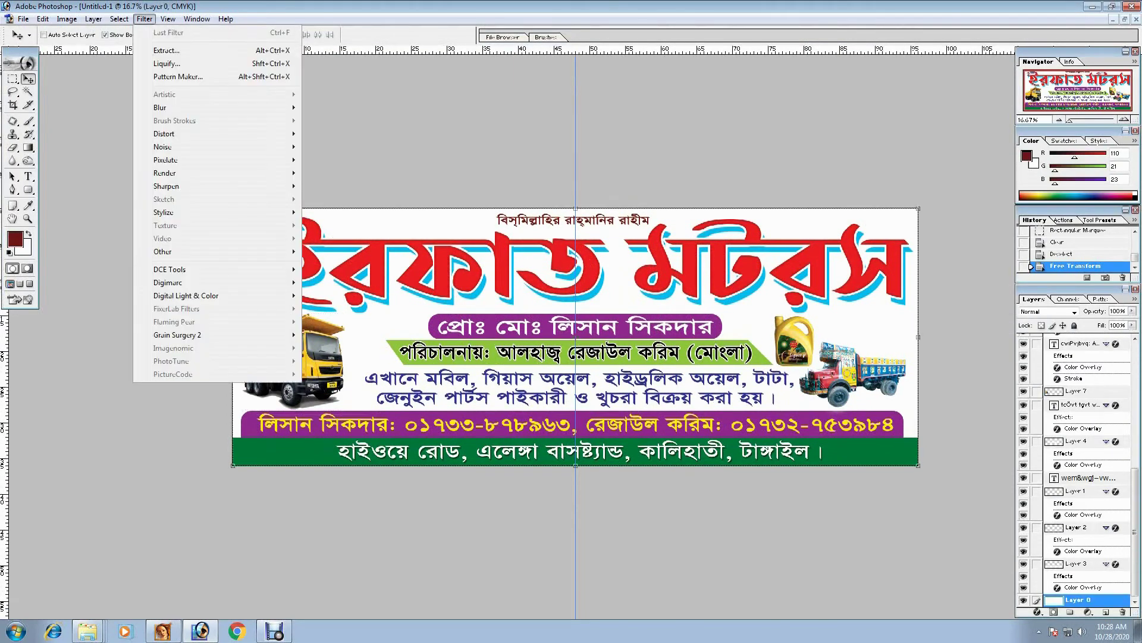
pyautogui.moveTo(119, 19)
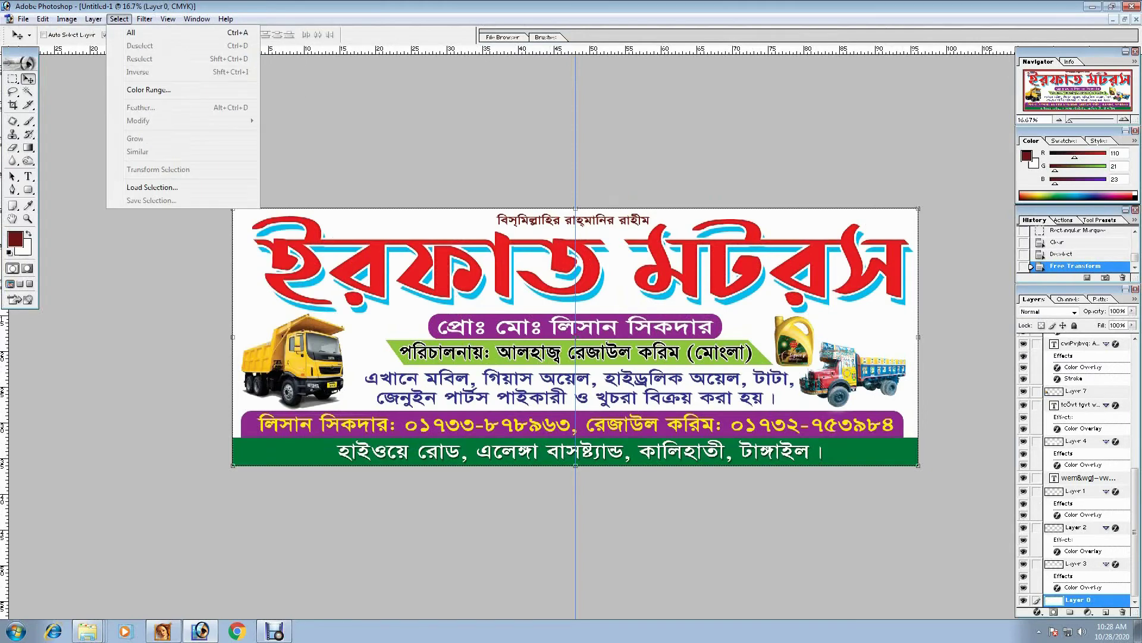
pyautogui.click(1037, 611)
pyautogui.click(1037, 611)
pyautogui.click(1024, 573)
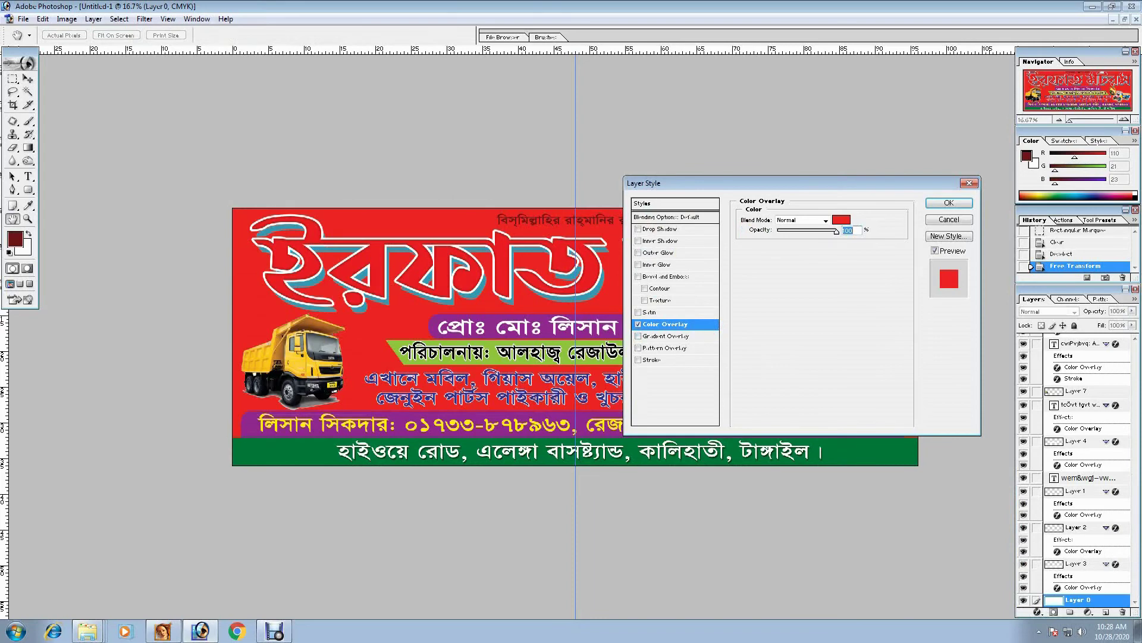
pyautogui.click(638, 323)
pyautogui.click(666, 336)
pyautogui.click(844, 244)
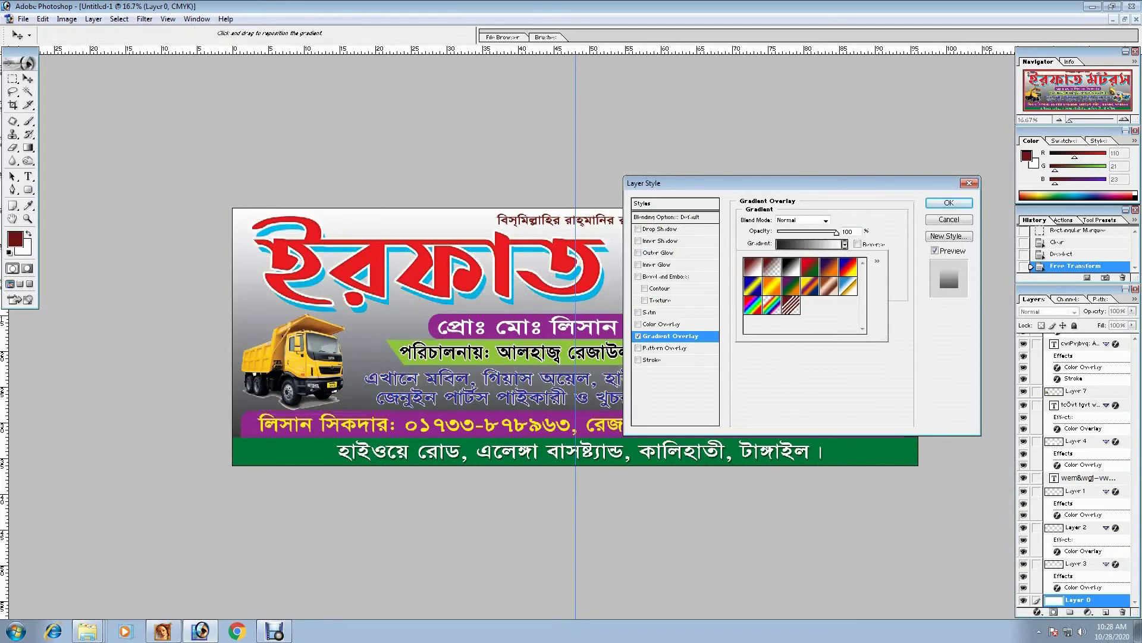
pyautogui.click(809, 244)
# - Set the gradient's left and right stops to cyan
pyautogui.doubleClick(466, 375)
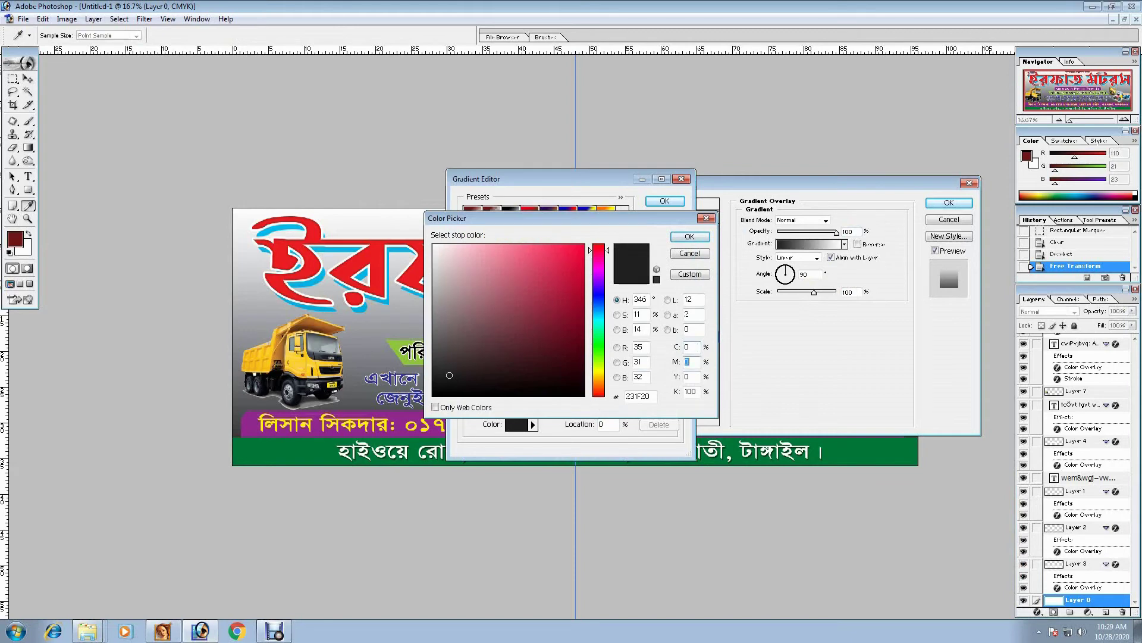
pyautogui.write('100')
pyautogui.press('Tab')
pyautogui.press('Tab')
pyautogui.press('Tab')
pyautogui.write('0')
pyautogui.press('Return')
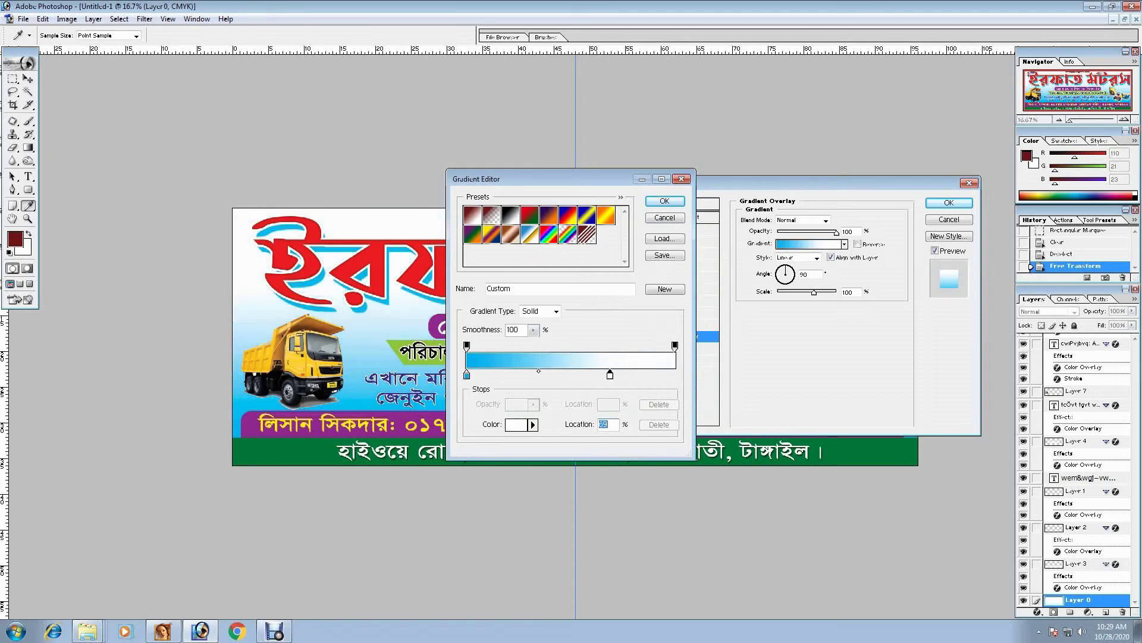
pyautogui.click(675, 375)
pyautogui.doubleClick(674, 375)
pyautogui.write('100')
pyautogui.press('Return')
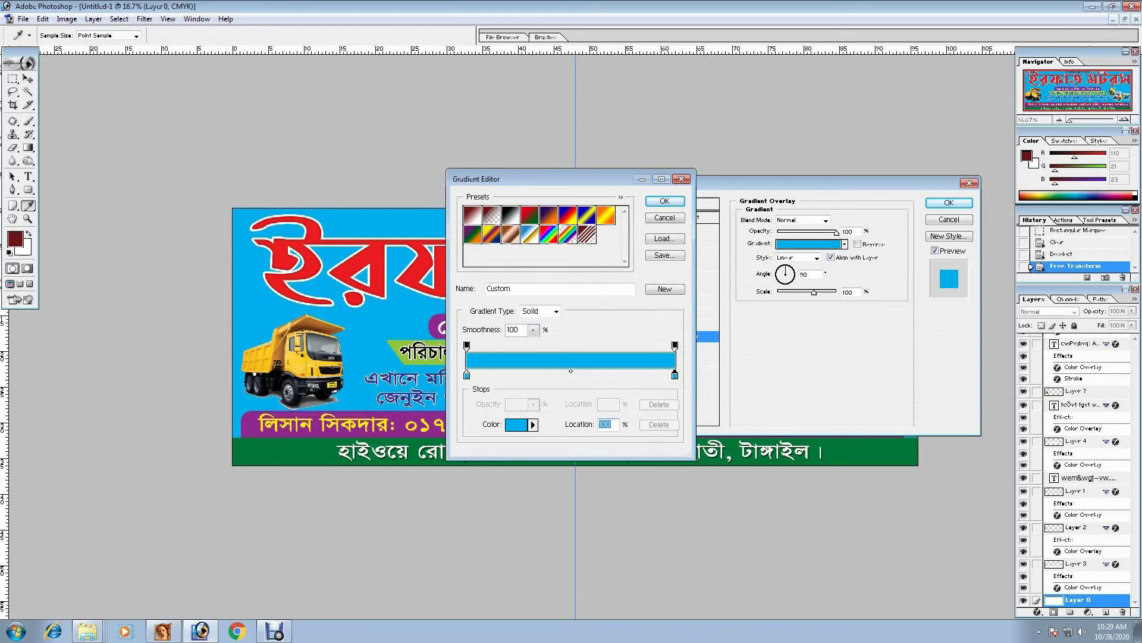
# - Make the middle stop white and the left stop yellow sampled from the banner
pyautogui.doubleClick(560, 375)
pyautogui.click(434, 231)
pyautogui.press('Return')
pyautogui.doubleClick(467, 375)
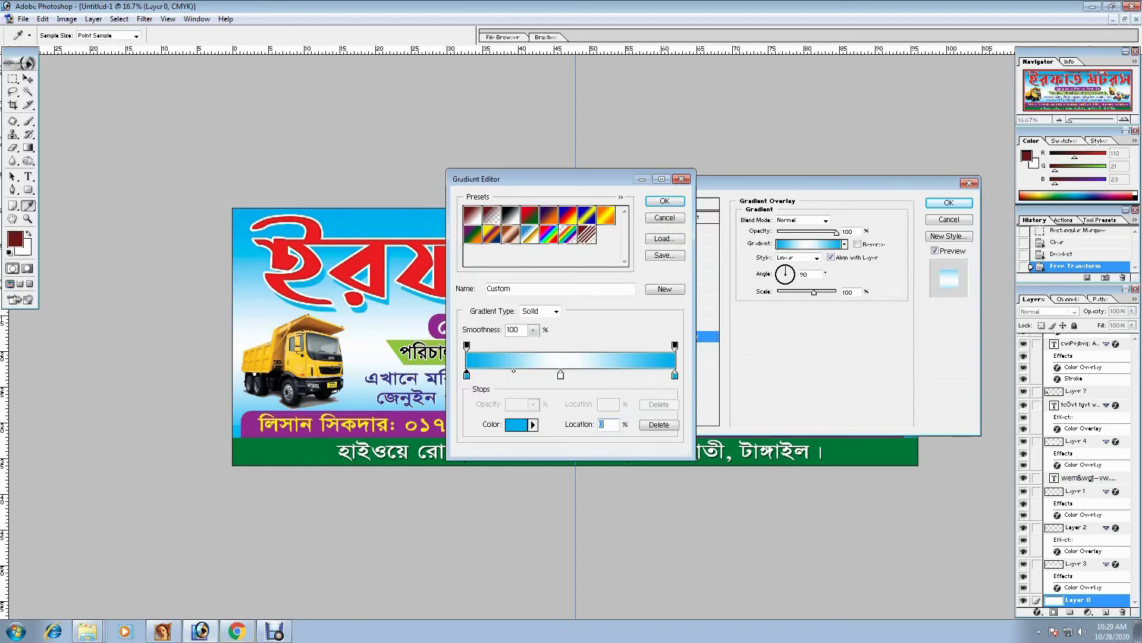
pyautogui.click(274, 286)
pyautogui.click(270, 425)
pyautogui.press('Return')
# - Shift the white and yellow stops inward and apply the yellow-to-blue gradient
pyautogui.moveTo(561, 375); pyautogui.dragTo(596, 375)
pyautogui.moveTo(466, 375); pyautogui.dragTo(501, 375)
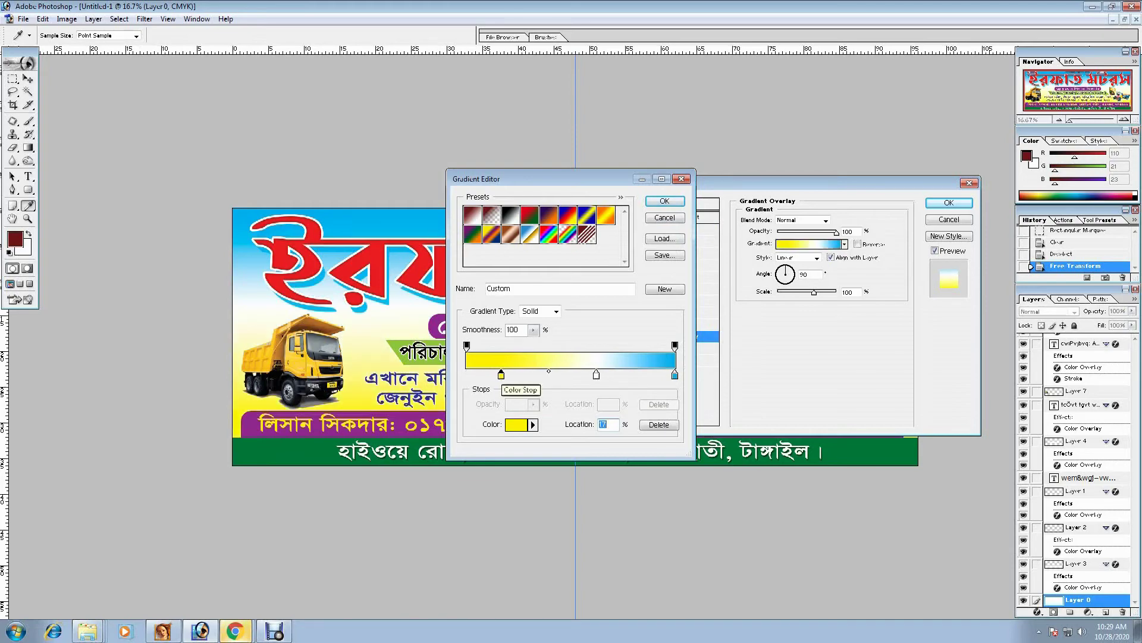
pyautogui.press('Return')
pyautogui.press('Return')
pyautogui.hotkey('ctrl', '-')
pyautogui.hotkey('ctrl', '0')
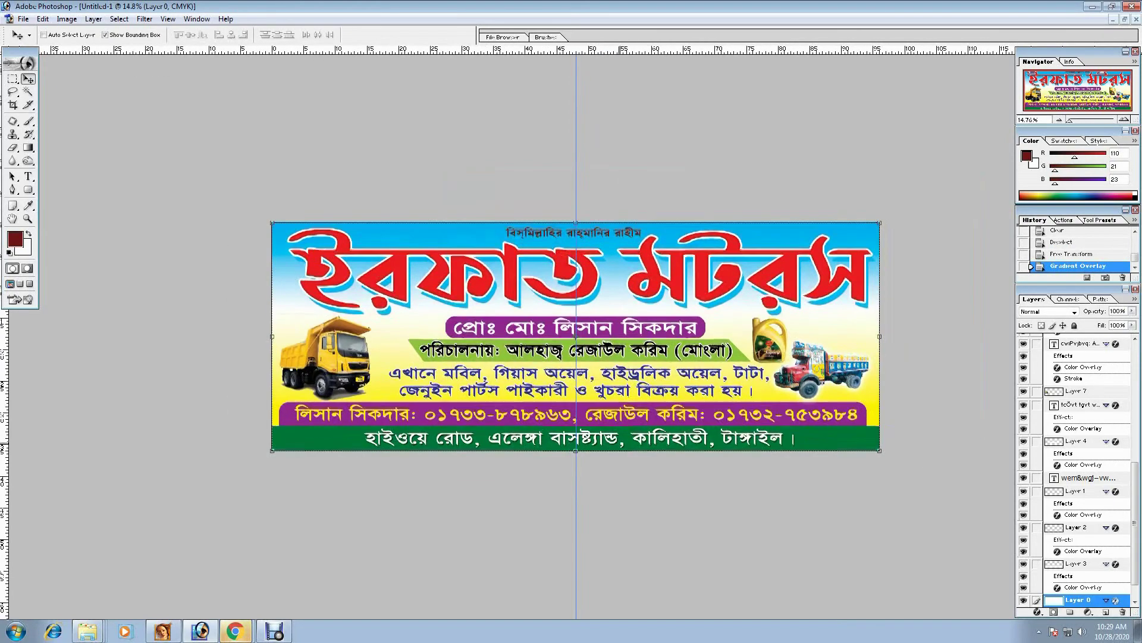
# - Give the contact-number text a magenta colour overlay
pyautogui.hotkey('ctrl', '+')
pyautogui.hotkey('ctrl', '+')
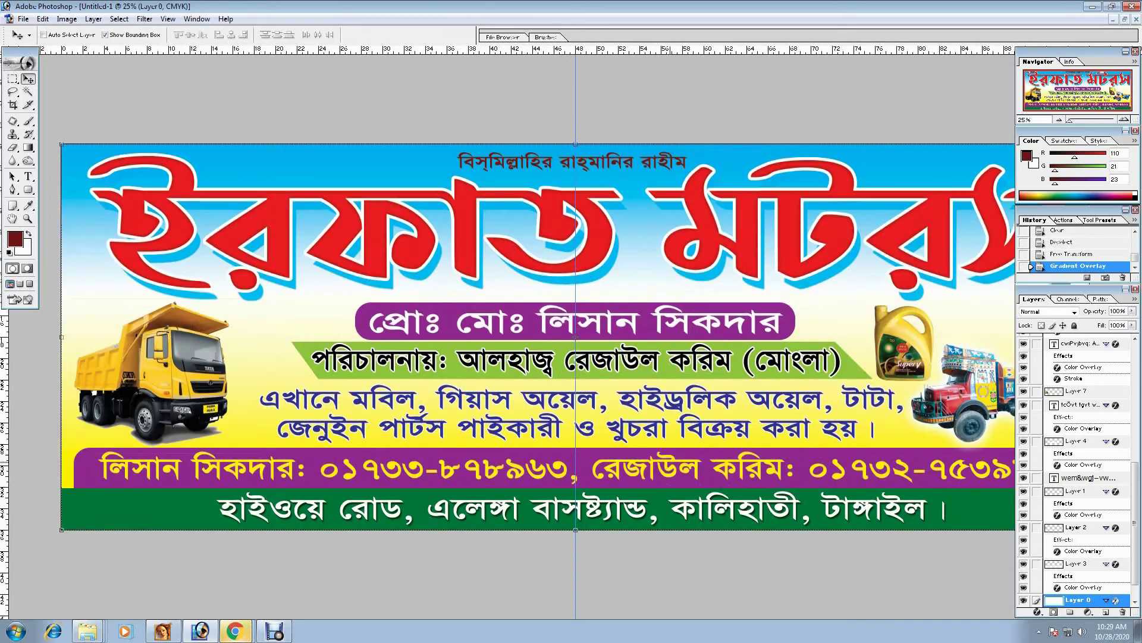
pyautogui.rightClick(671, 468)
pyautogui.click(703, 474)
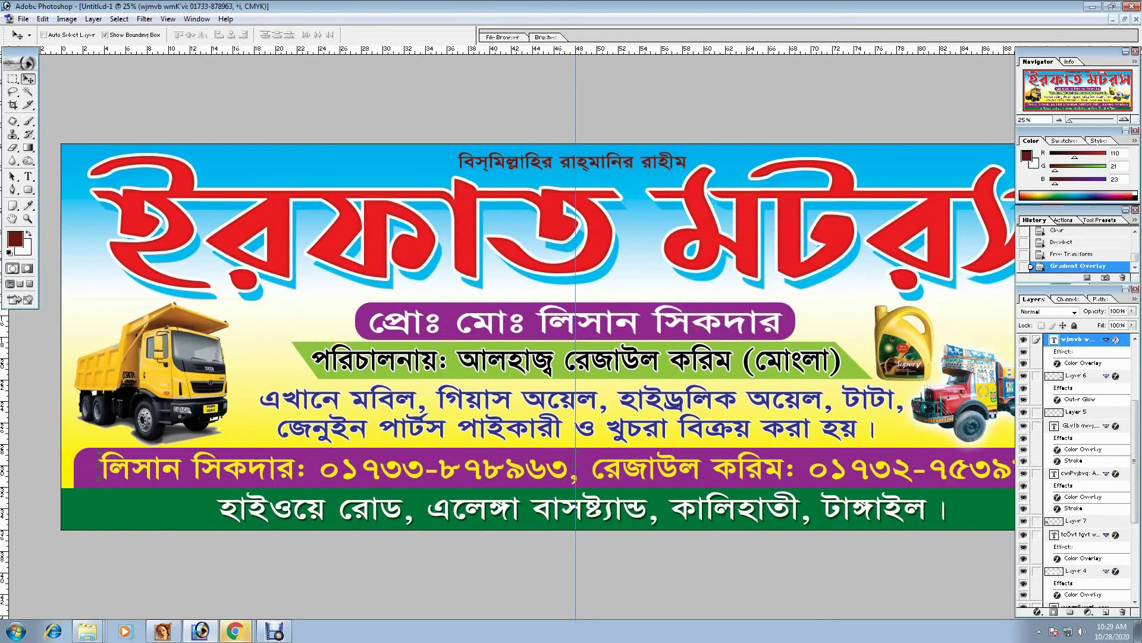
pyautogui.click(1037, 611)
pyautogui.click(1023, 565)
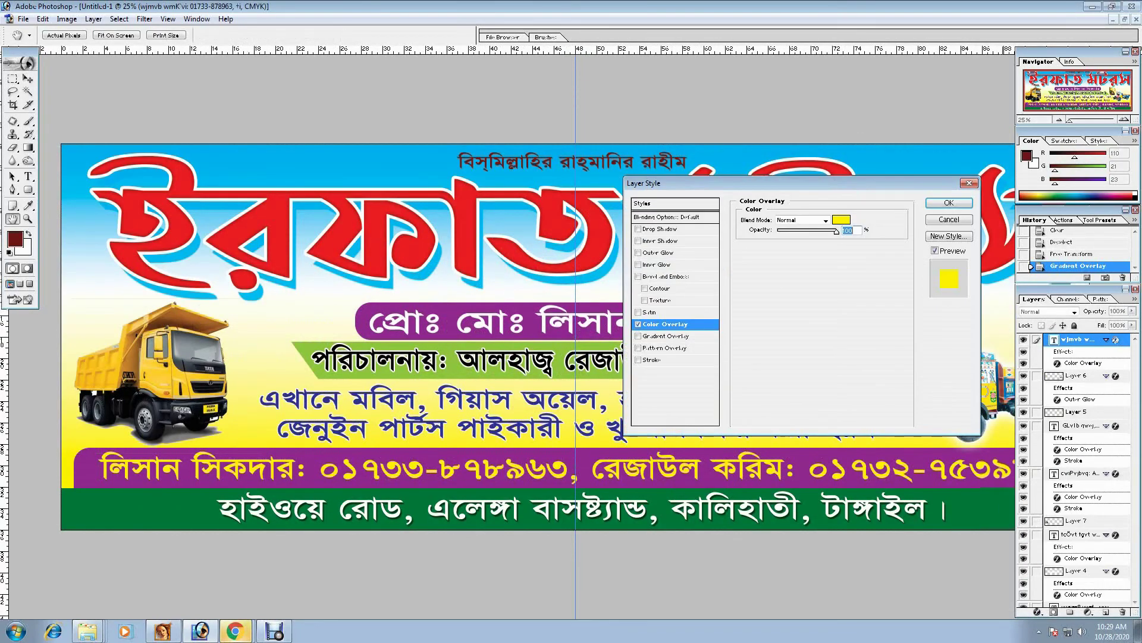
pyautogui.click(841, 219)
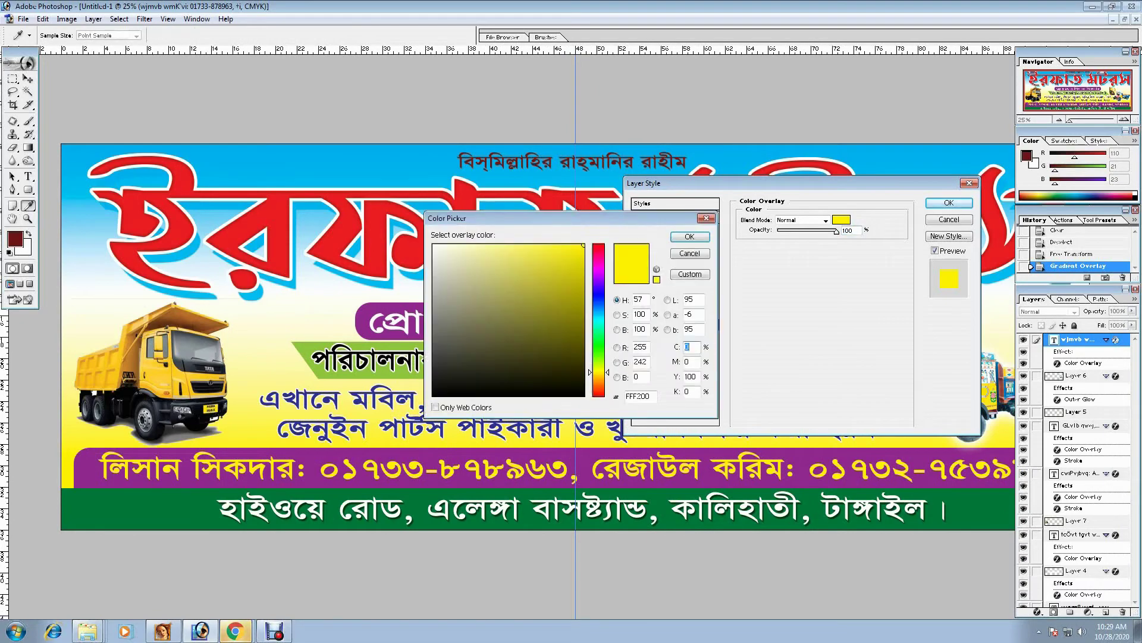
pyautogui.write('100')
pyautogui.press('Tab')
pyautogui.write('0')
pyautogui.press('Return')
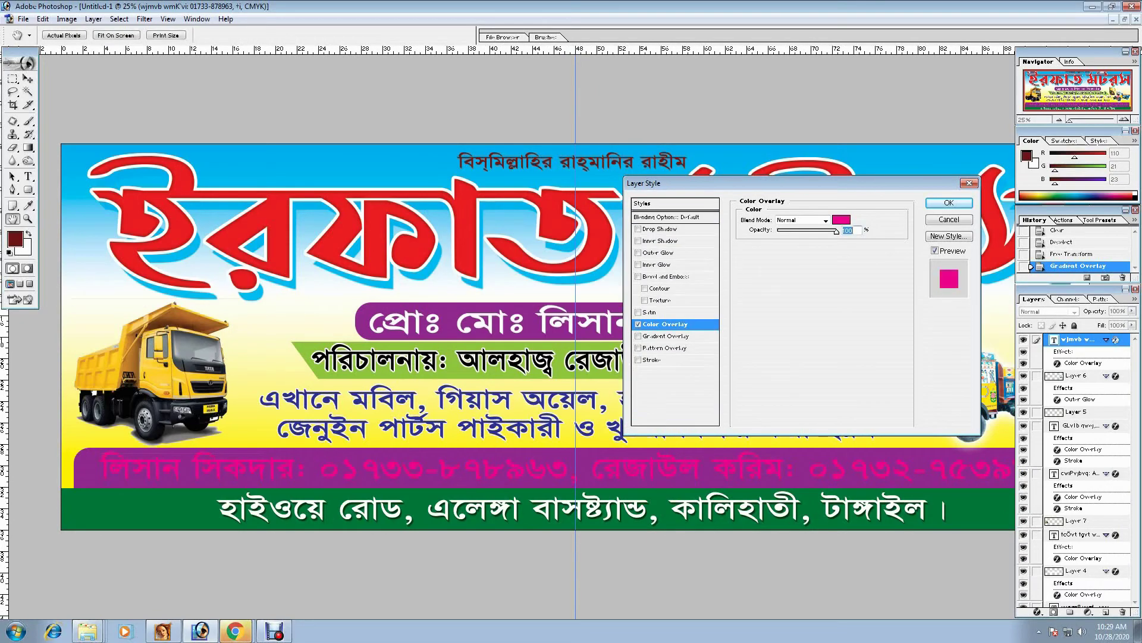
# - Add a white stroke to the contact-number text and apply the style
pyautogui.click(652, 359)
pyautogui.click(767, 288)
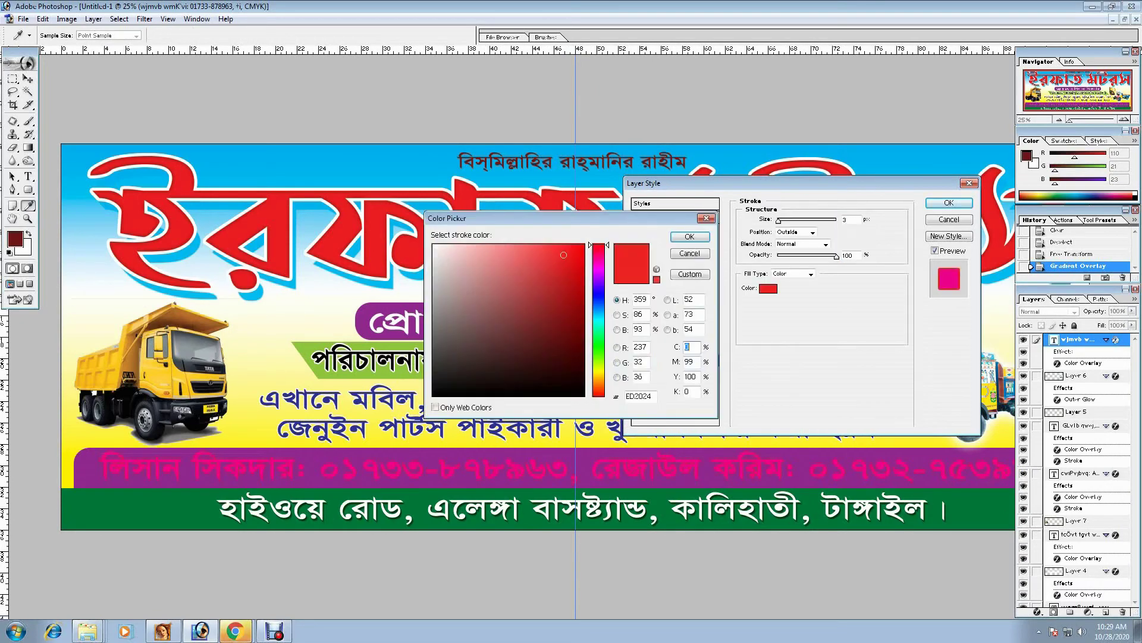
pyautogui.press('Return')
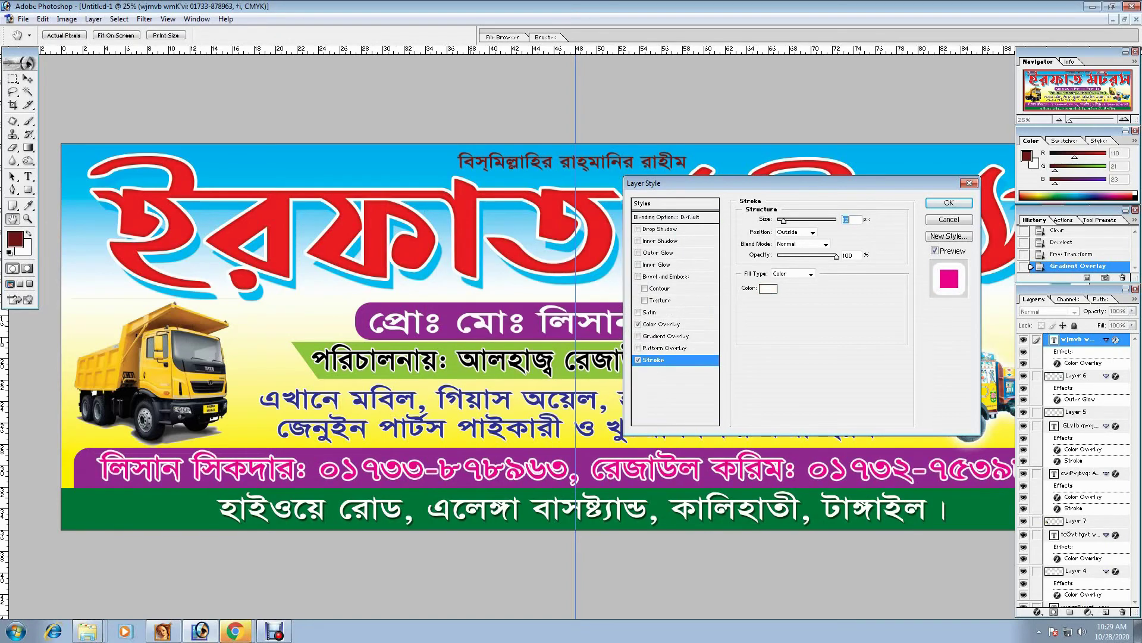
pyautogui.press('Return')
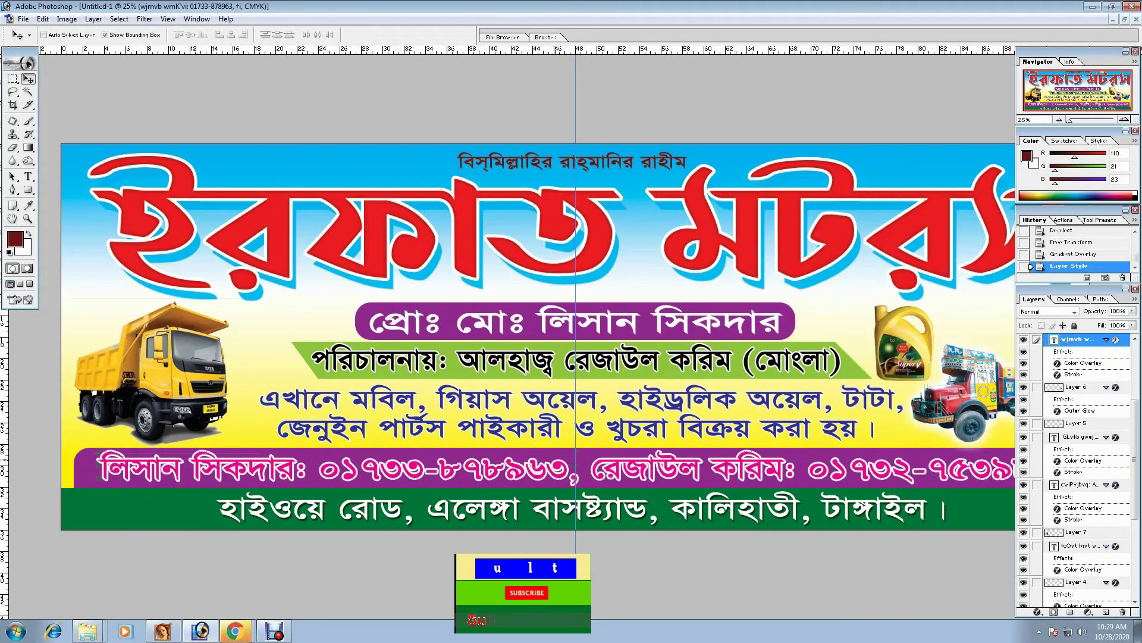
# - Change Layer 3's band colour overlay from purple to light blue 6DCFF6
pyautogui.keyDown('ctrl'); pyautogui.rightClick(555, 461); pyautogui.keyUp('ctrl')
pyautogui.click(586, 466)
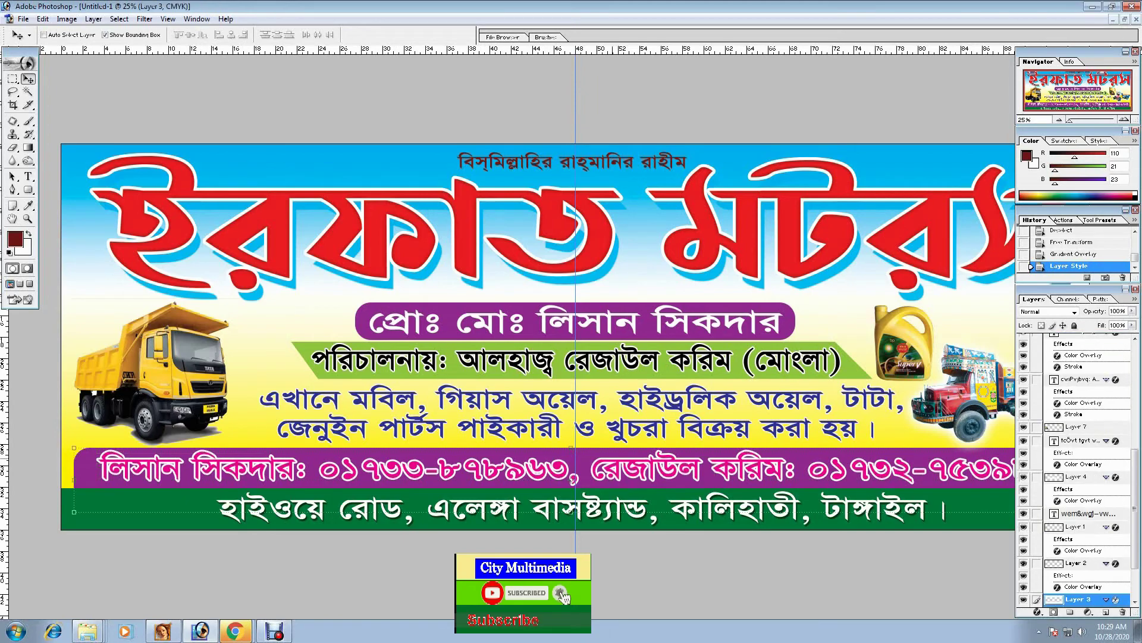
pyautogui.keyDown('ctrl'); pyautogui.rightClick(613, 459); pyautogui.keyUp('ctrl')
pyautogui.keyDown('ctrl'); pyautogui.rightClick(615, 451); pyautogui.keyUp('ctrl')
pyautogui.press('Escape')
pyautogui.click(1037, 611)
pyautogui.press('space')
pyautogui.click(1038, 562)
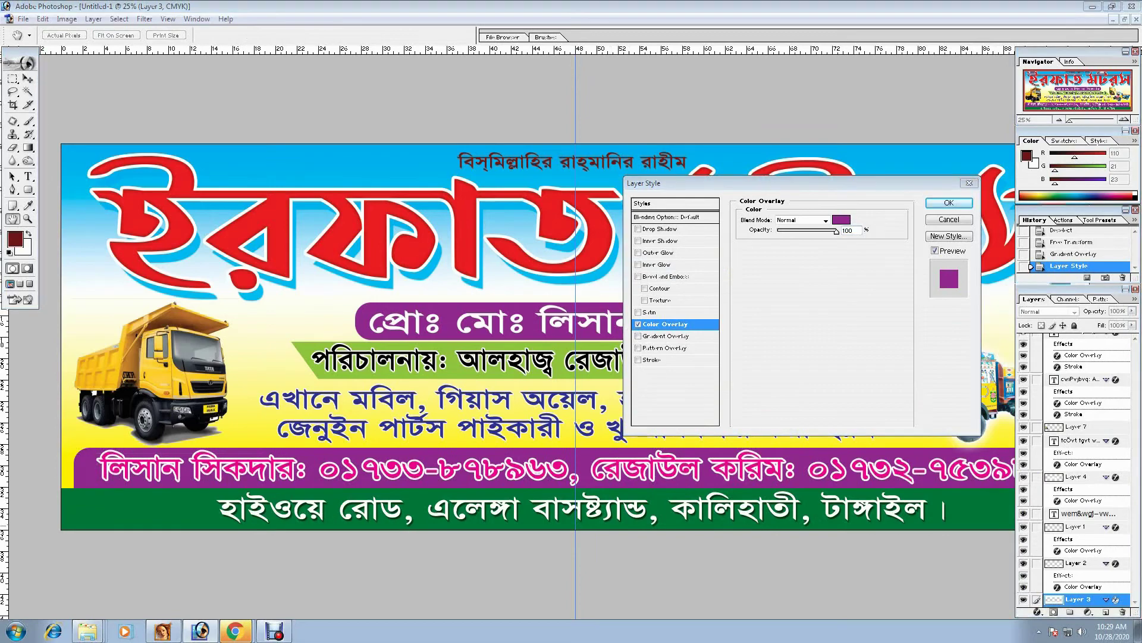
pyautogui.click(842, 220)
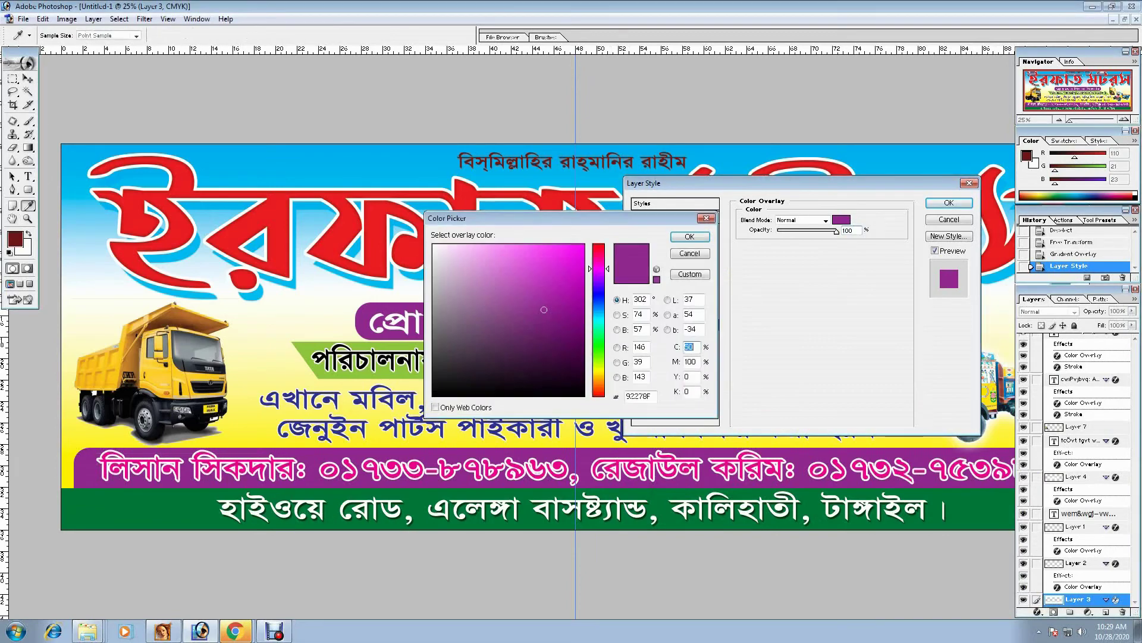
pyautogui.press('Tab')
pyautogui.write('0')
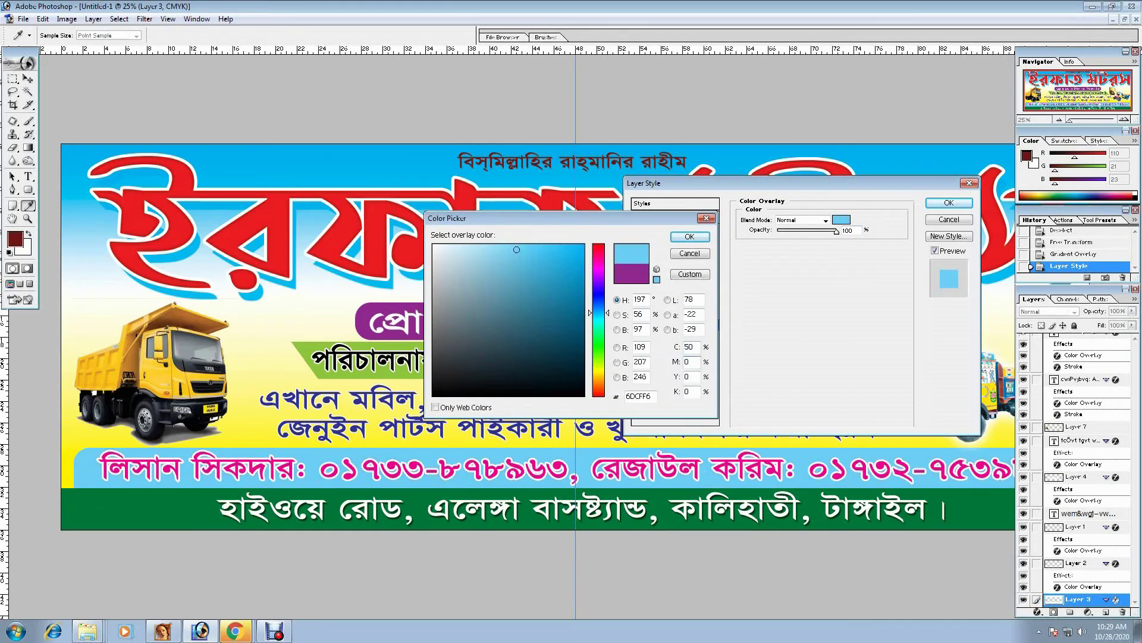
pyautogui.press('Return')
pyautogui.press('Return')
# - Stretch the blue band's top edge up slightly and commit
pyautogui.moveTo(570, 447); pyautogui.dragTo(571, 447)
pyautogui.doubleClick(572, 480)
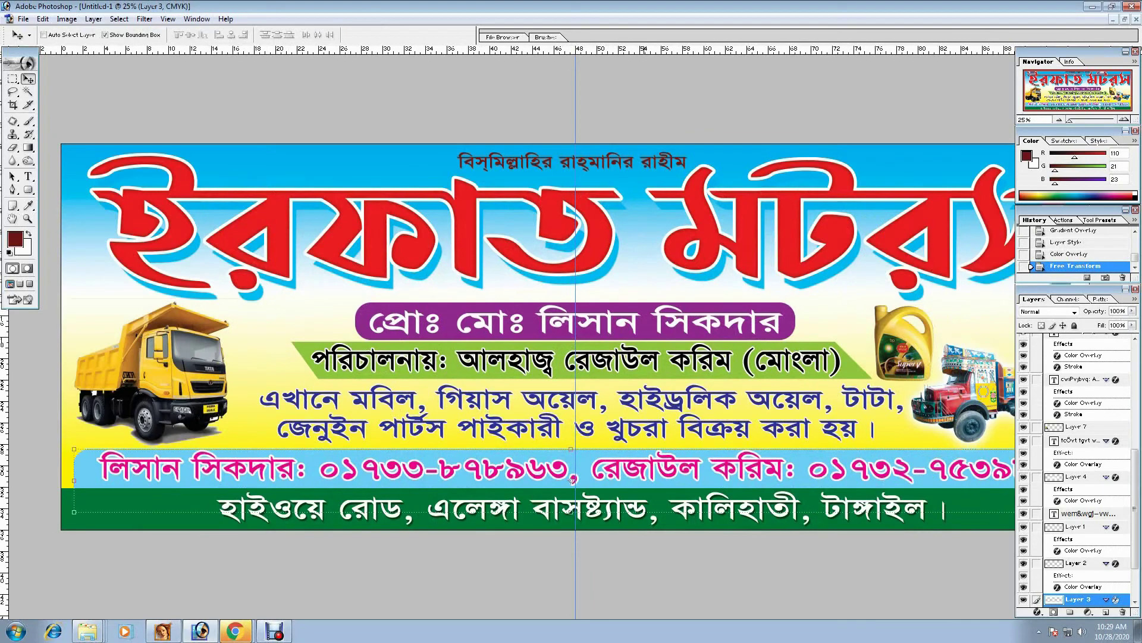
pyautogui.keyDown('ctrl'); pyautogui.click(572, 160); pyautogui.keyUp('ctrl')
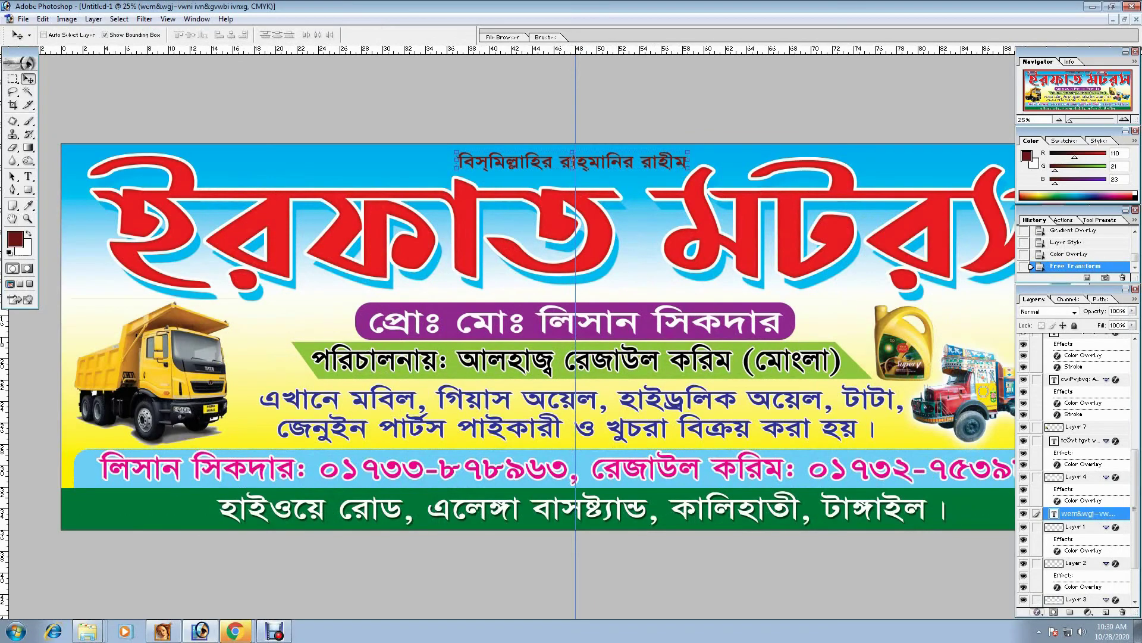
# - Give the Bismillah text a white stroke and black colour overlay, then view the whole banner
pyautogui.rightClick(1083, 513)
pyautogui.click(1065, 565)
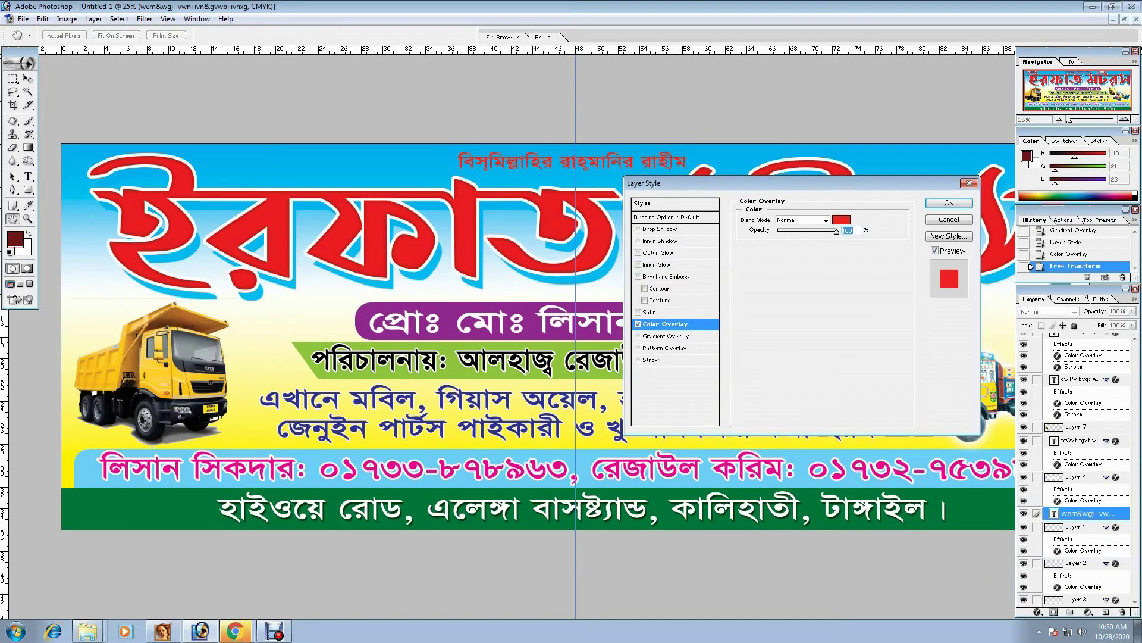
pyautogui.click(652, 360)
pyautogui.click(767, 288)
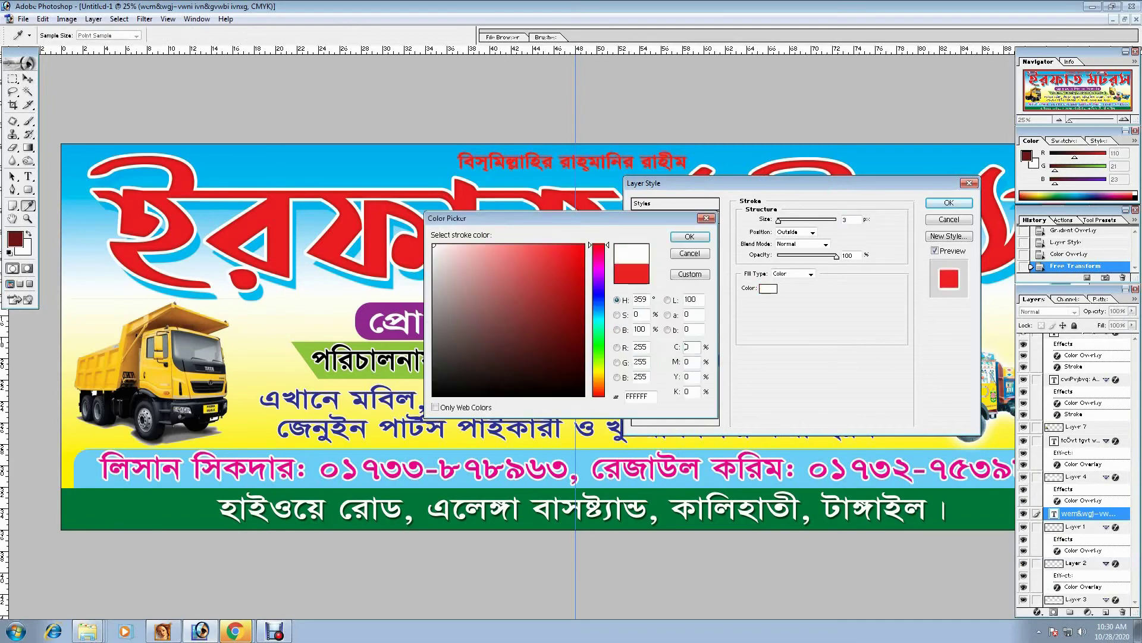
pyautogui.press('Return')
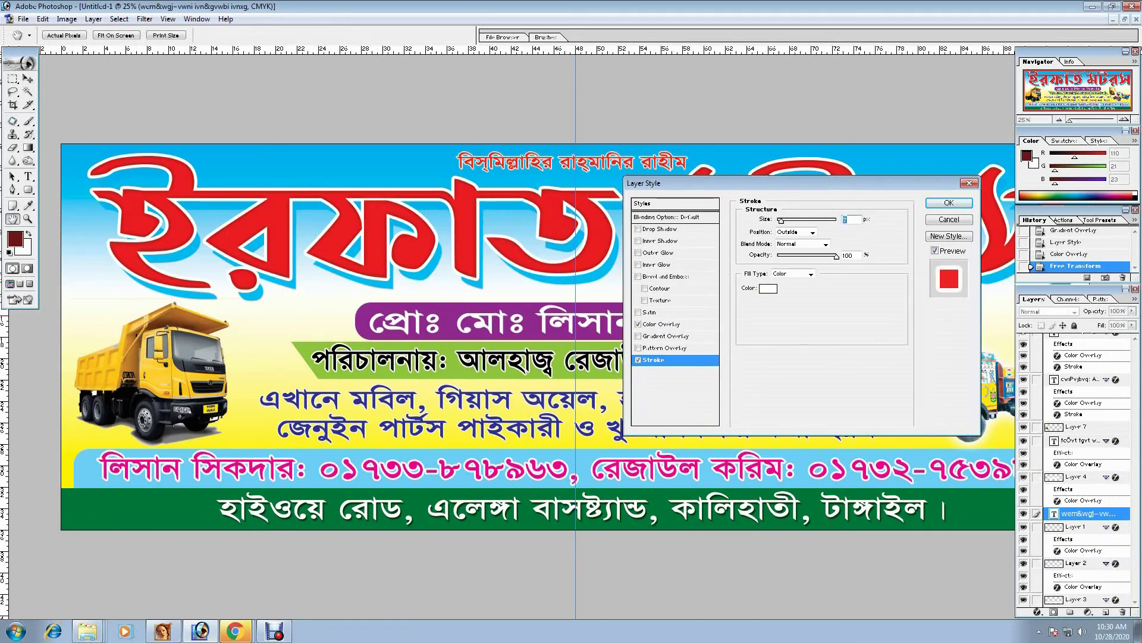
pyautogui.click(661, 324)
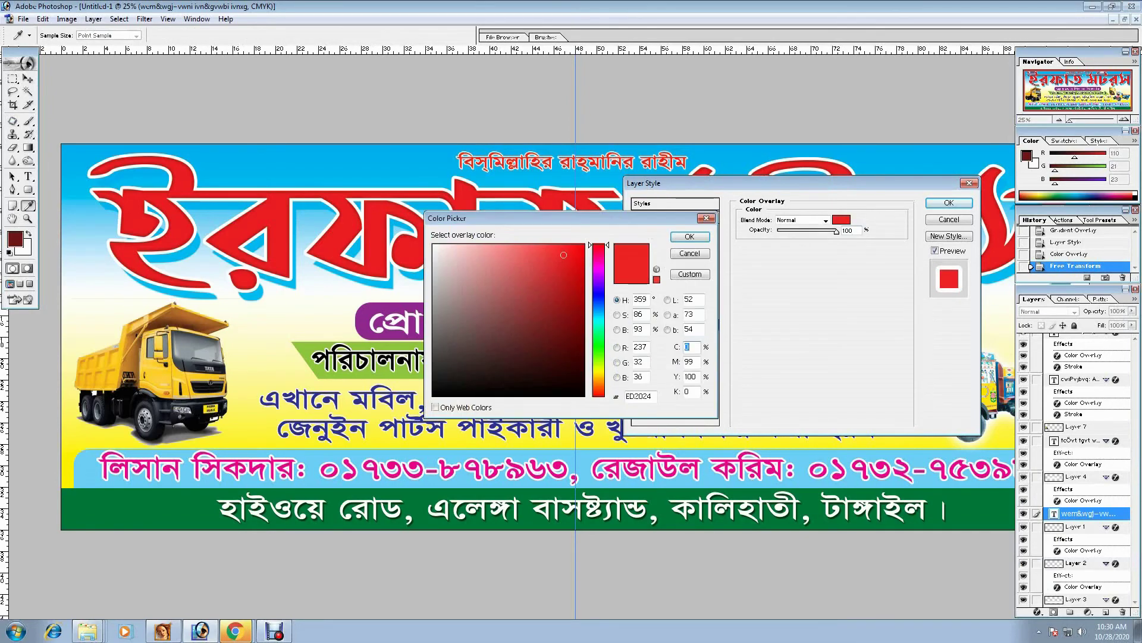
pyautogui.press('Return')
pyautogui.press('Return')
pyautogui.hotkey('ctrl', '0')
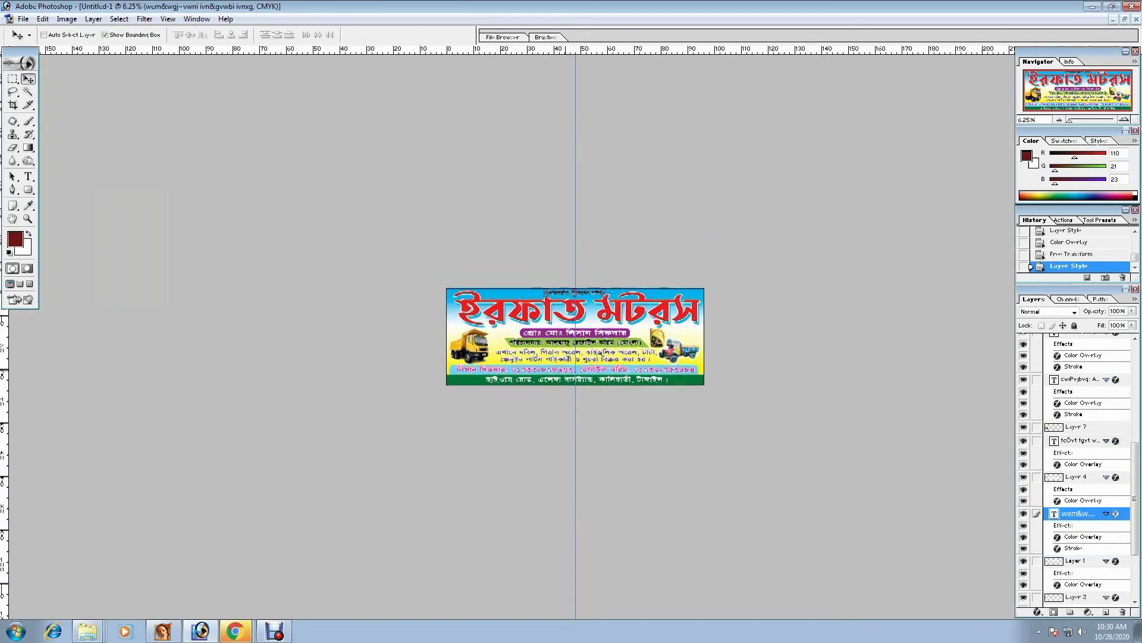
pyautogui.hotkey('ctrl', 's')
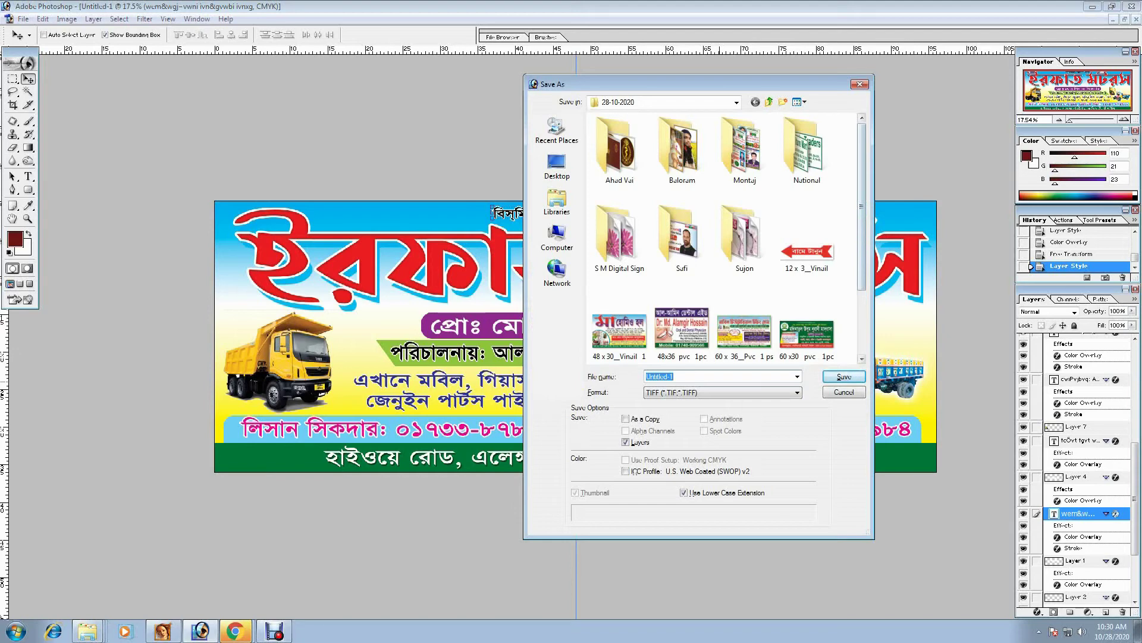
# - Save the banner with layers as TIFF file '36x96 pvc 1pc', accepting the TIFF options
pyautogui.scroll(-3, 723, 238)
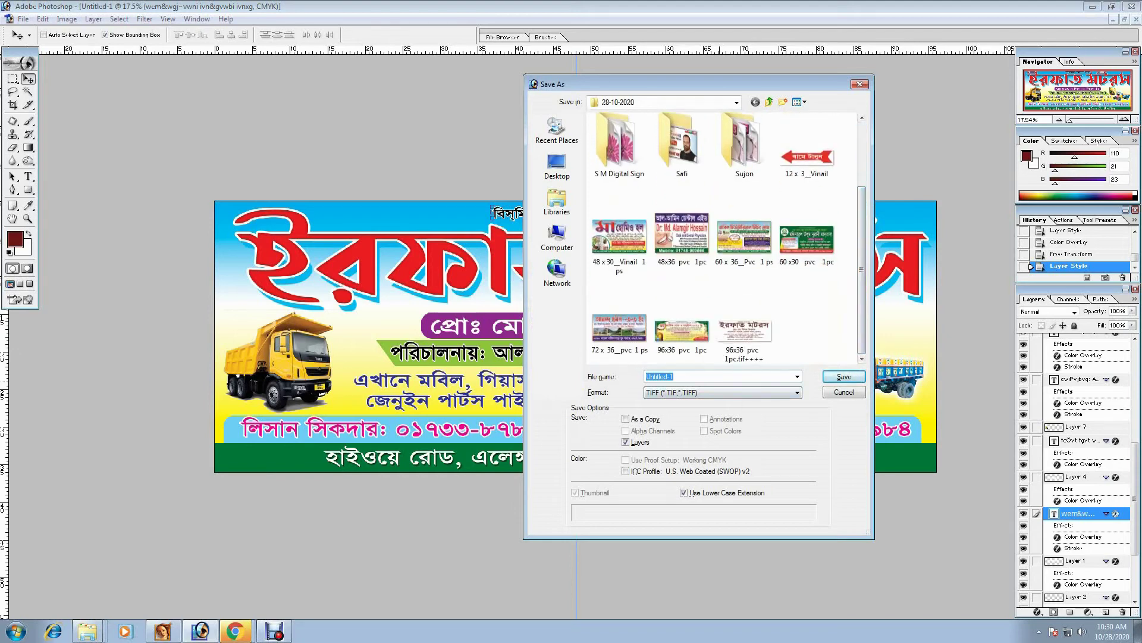
pyautogui.write('36x96  pvc  1pc++')
pyautogui.press('Return')
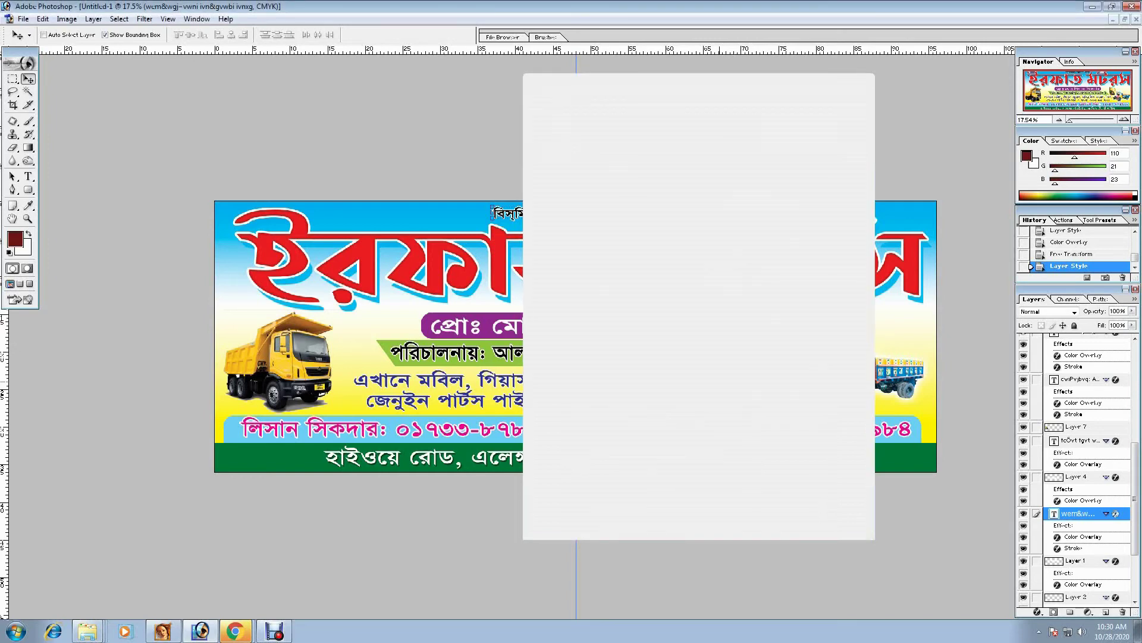
pyautogui.press('Return')
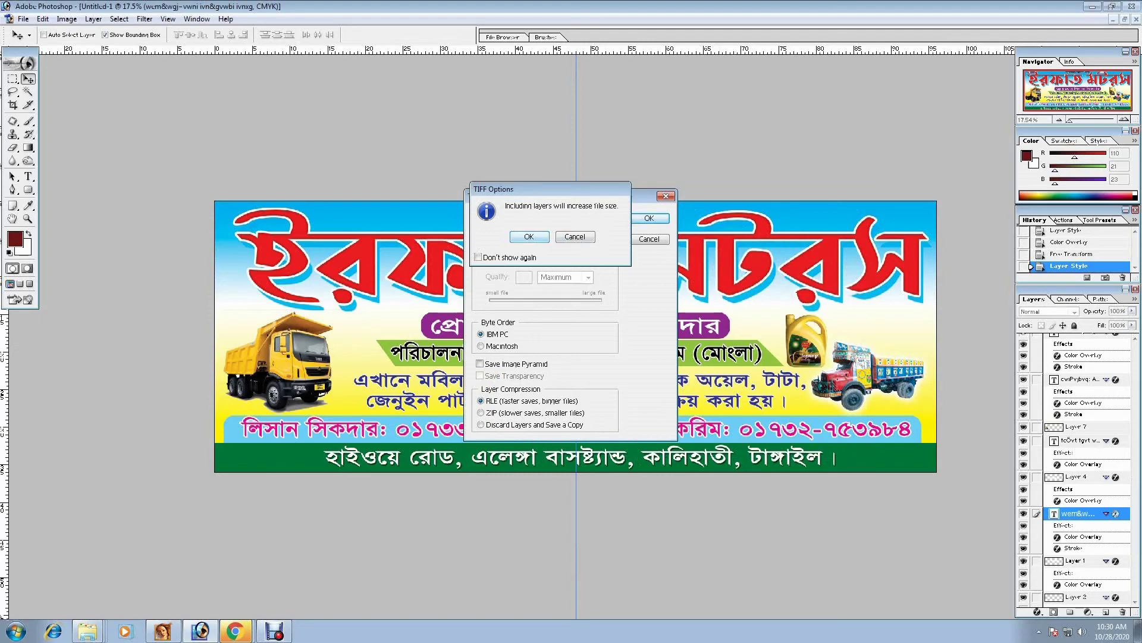
pyautogui.press('Return')
pyautogui.press('m')
pyautogui.hotkey('ctrl', 'a')
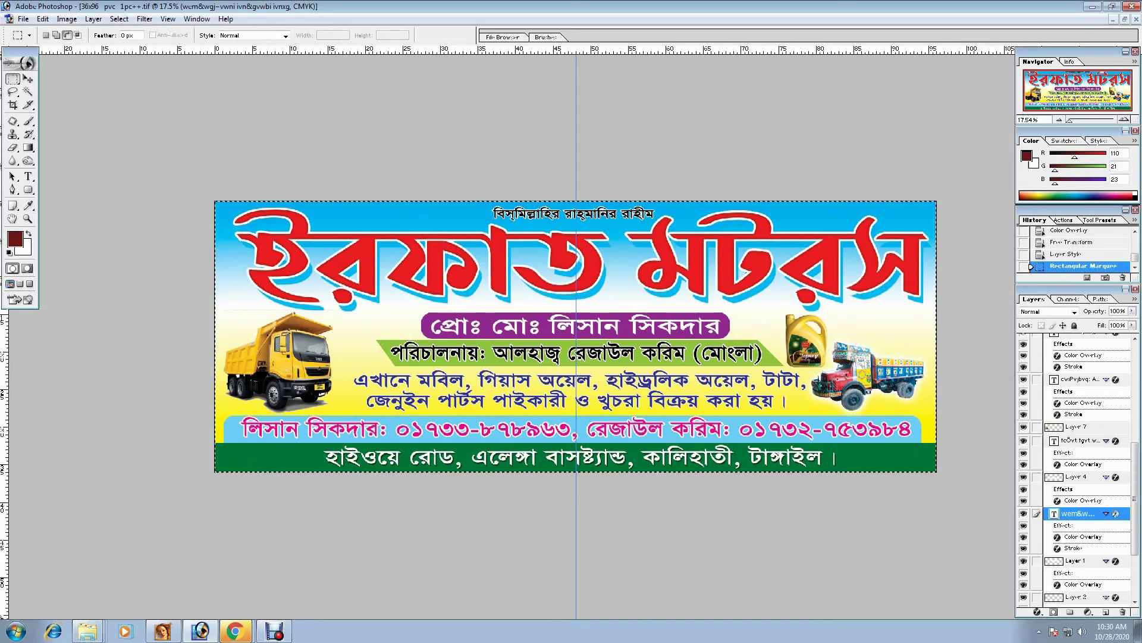
# - Add a new blank layer for the border
pyautogui.click(93, 18)
pyautogui.moveTo(119, 25)
pyautogui.click(280, 25)
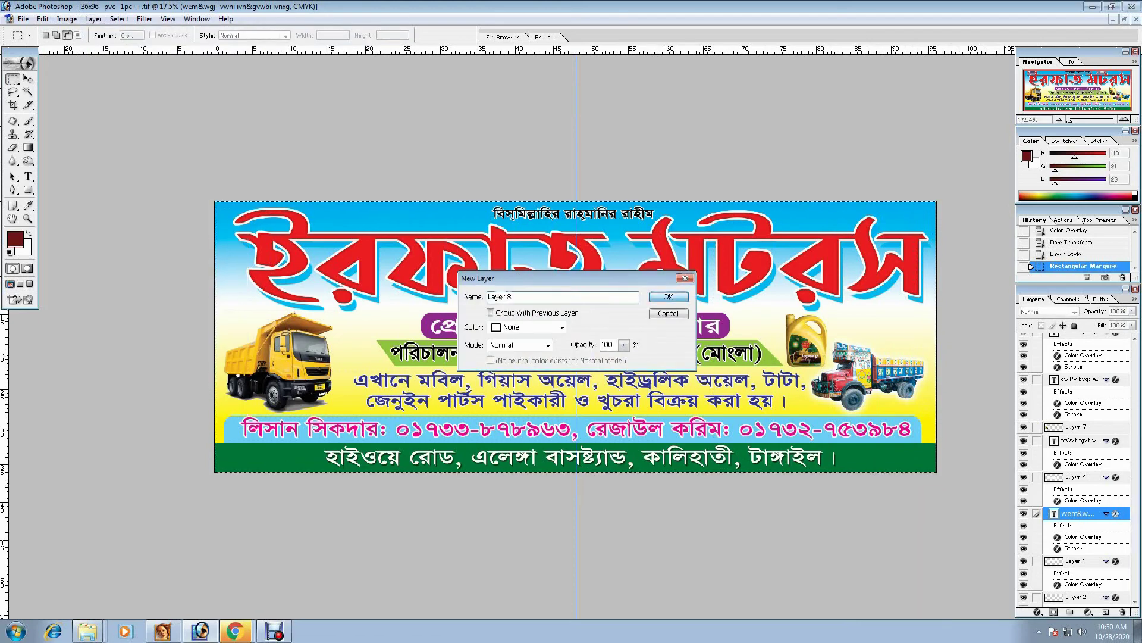
pyautogui.press('Return')
# - Stroke the whole-canvas selection with a 30 px orange line inside, then deselect
pyautogui.click(67, 18)
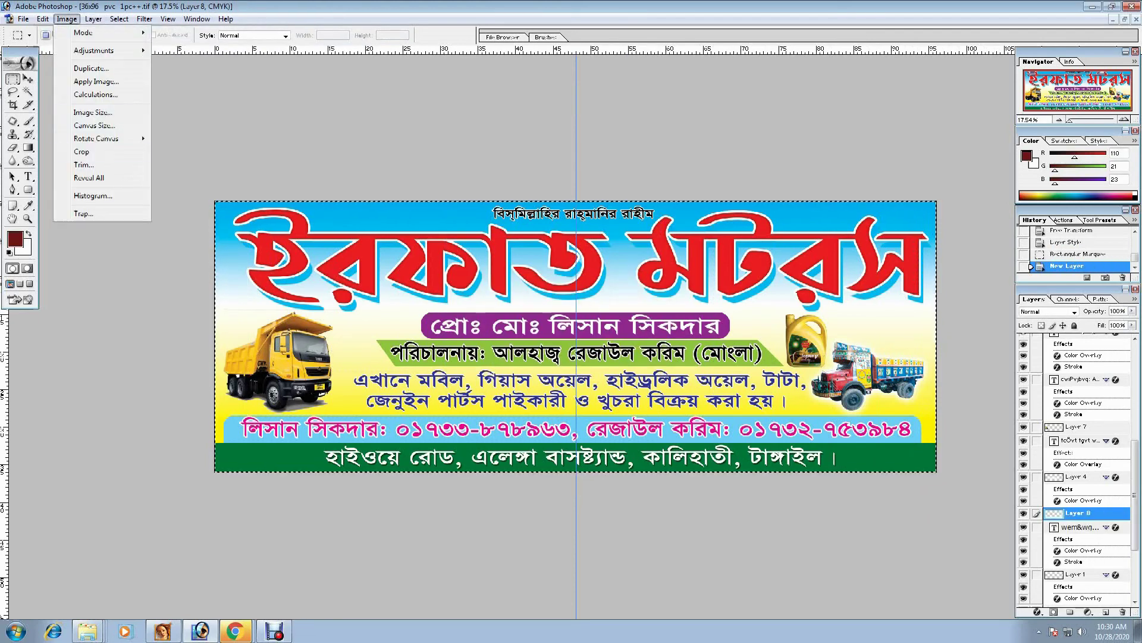
pyautogui.moveTo(43, 18)
pyautogui.click(65, 221)
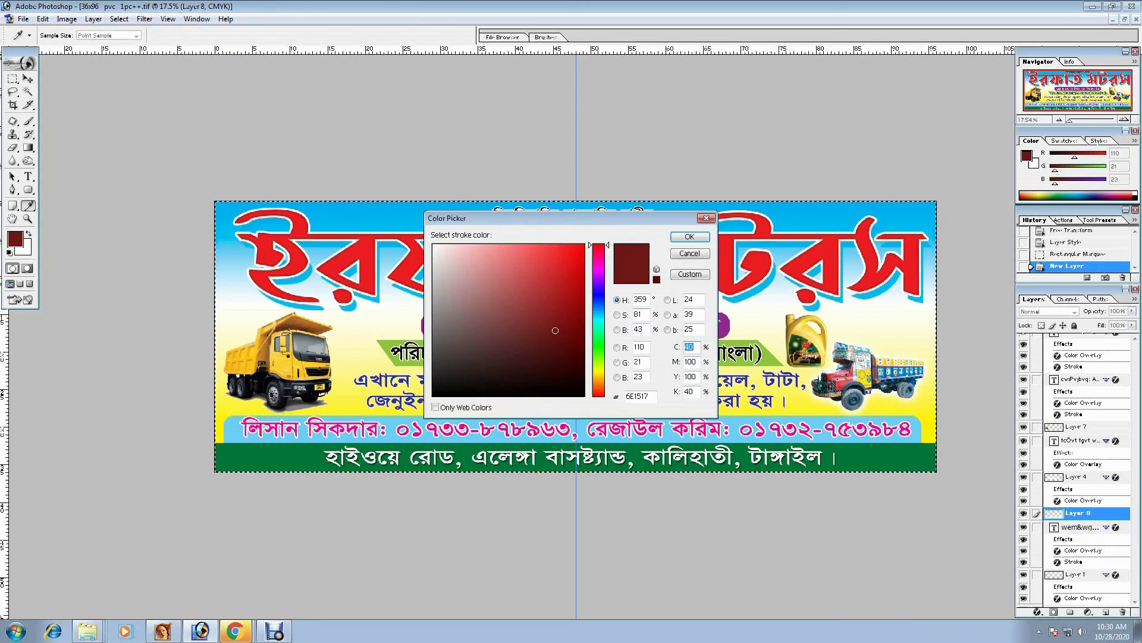
pyautogui.press('Return')
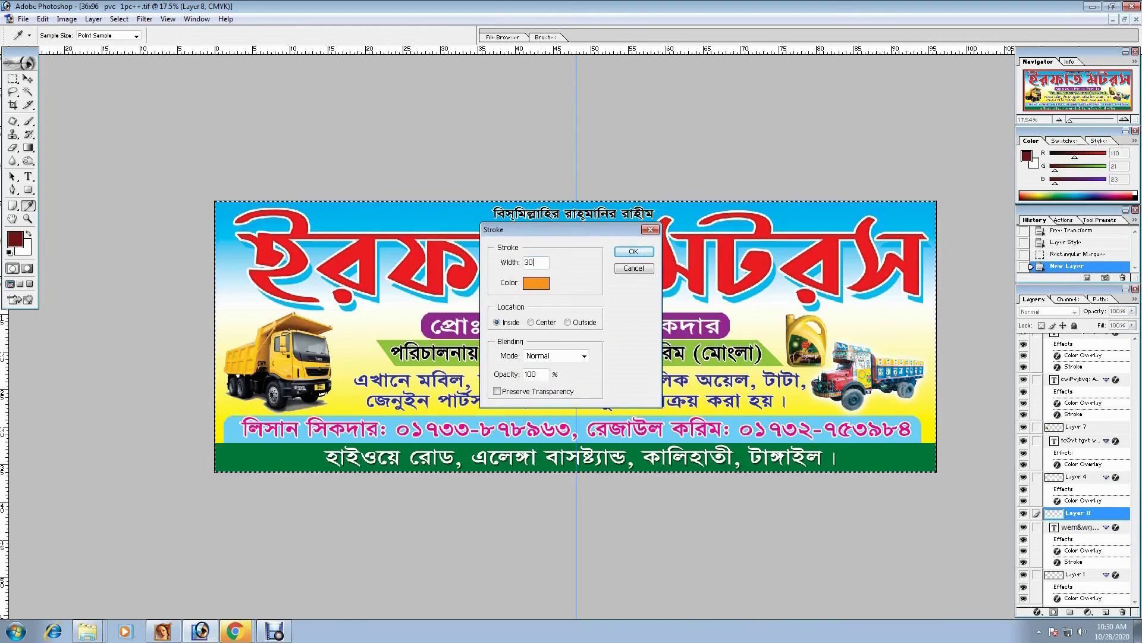
pyautogui.press('Return')
pyautogui.press('m')
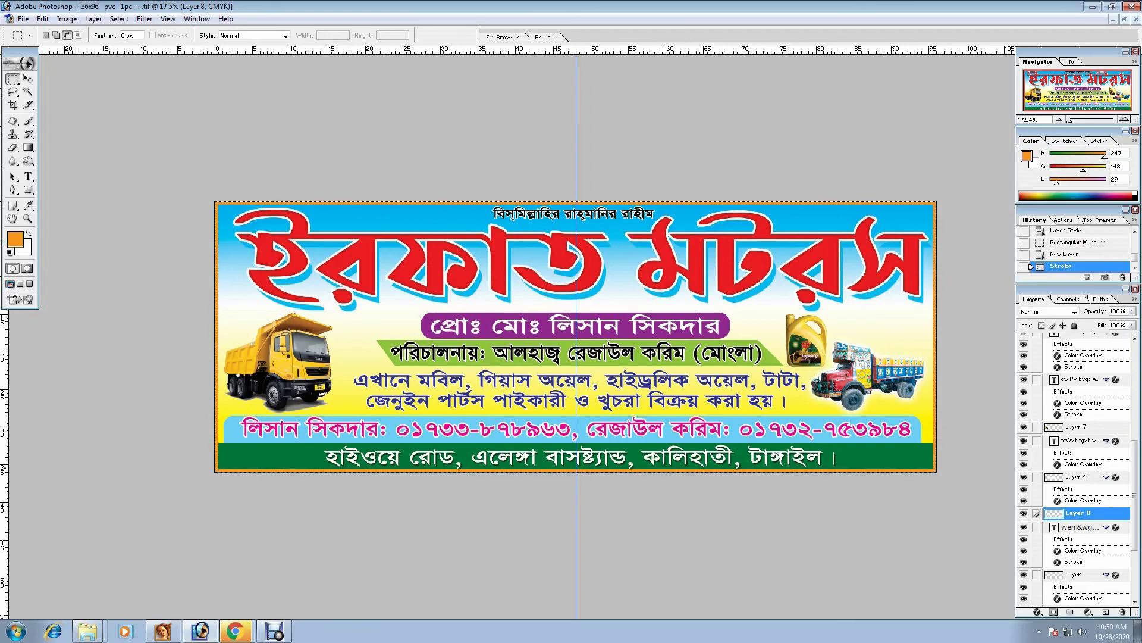
pyautogui.hotkey('ctrl', 'd')
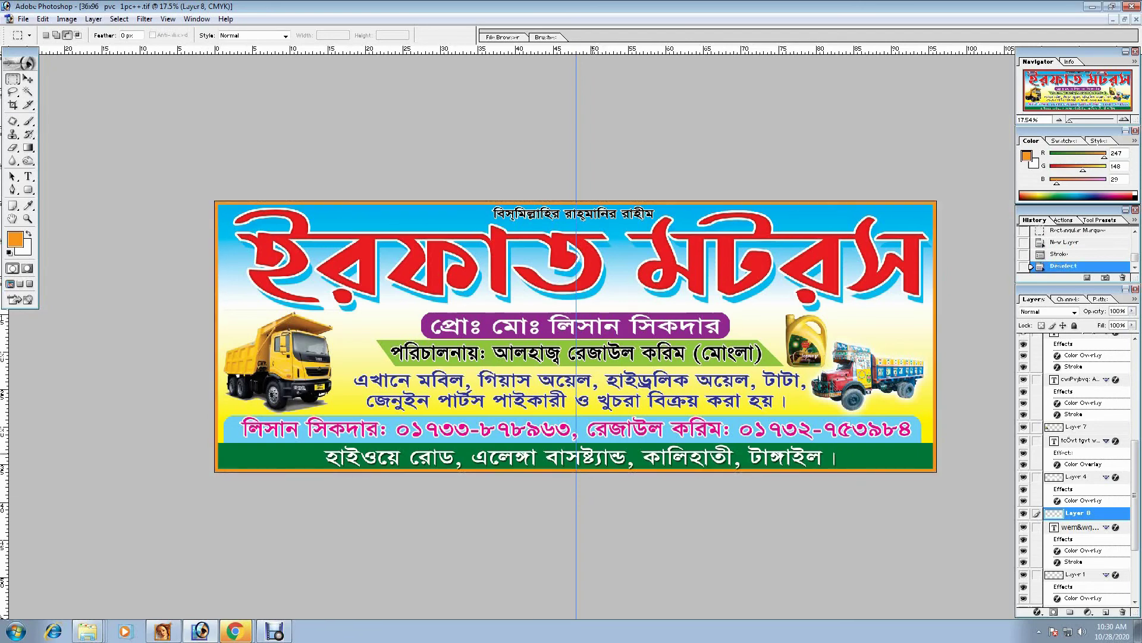
pyautogui.press('v')
pyautogui.hotkey('shift', 'alt', ']')
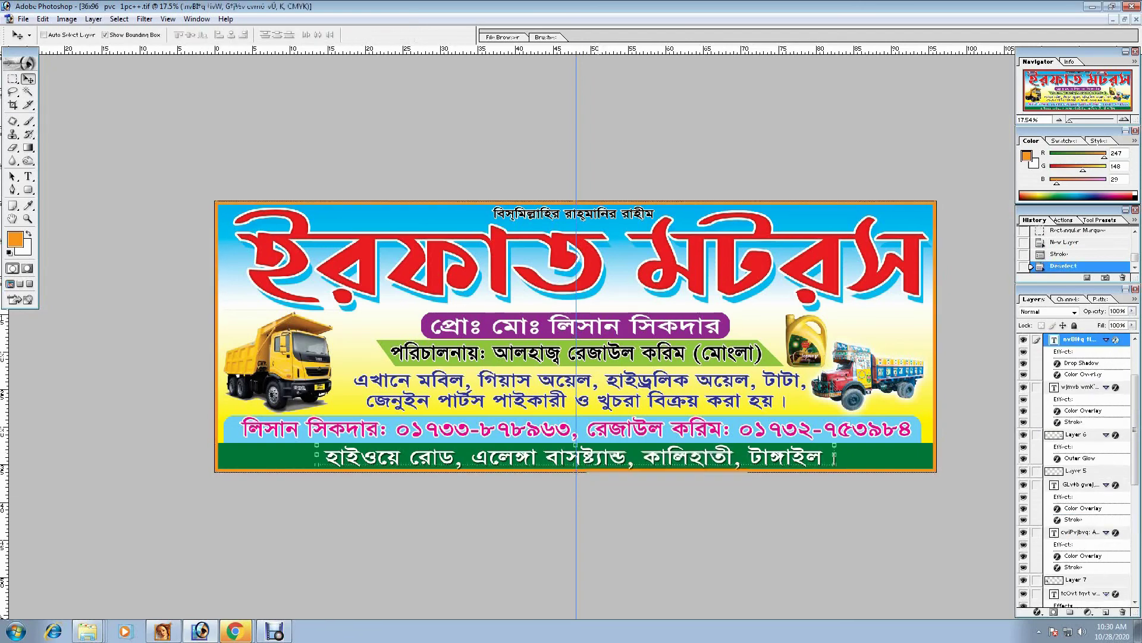
pyautogui.hotkey('ctrl', 't')
pyautogui.press('Return')
pyautogui.press('Down')
pyautogui.click(1092, 7)
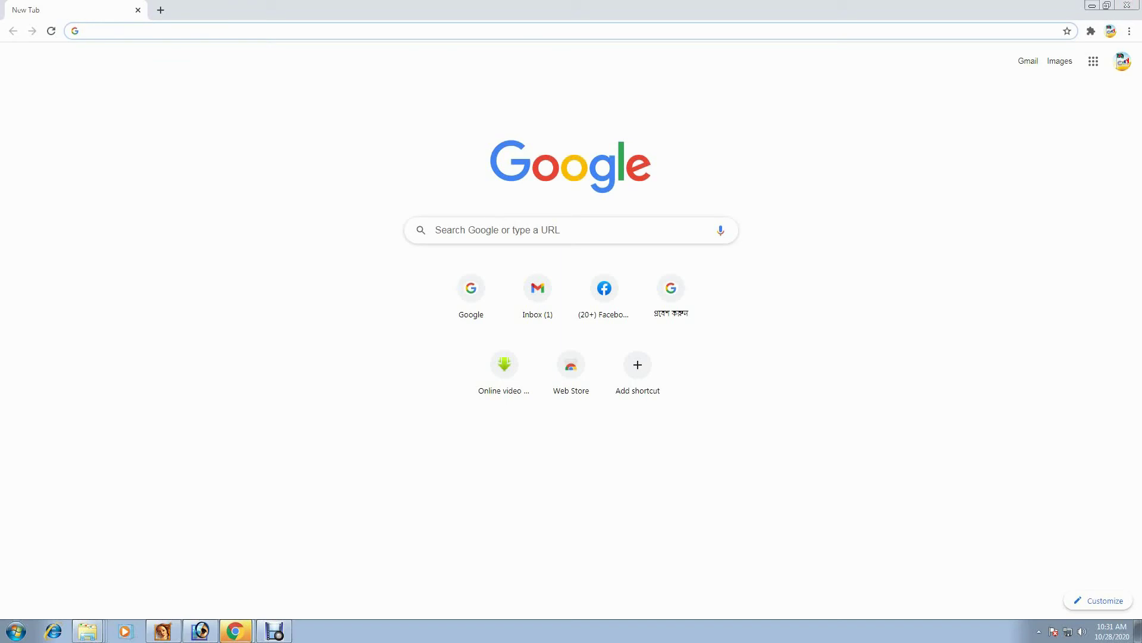
pyautogui.write('google.com')
pyautogui.press('Return')
pyautogui.hotkey('alt', 'Tab')
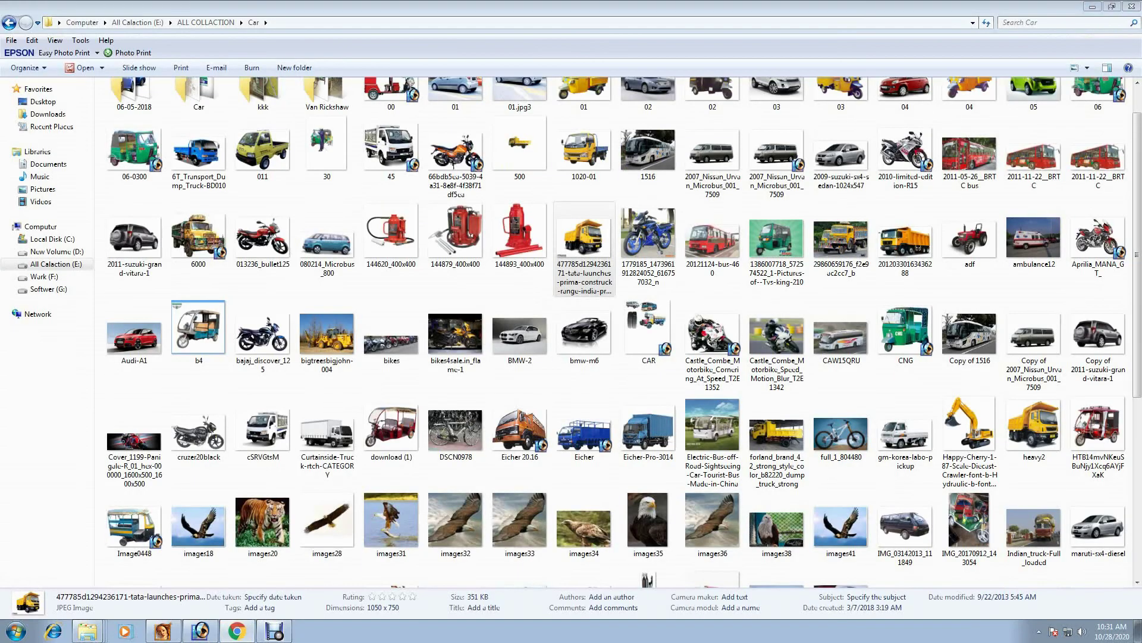
pyautogui.press('super+d')
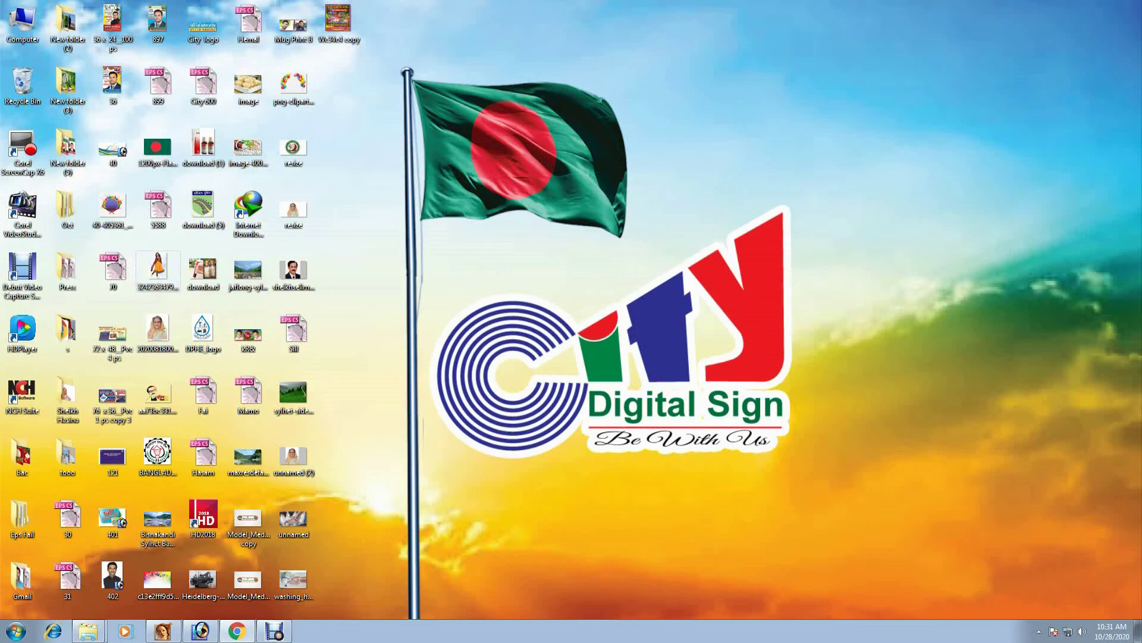
pyautogui.click(200, 631)
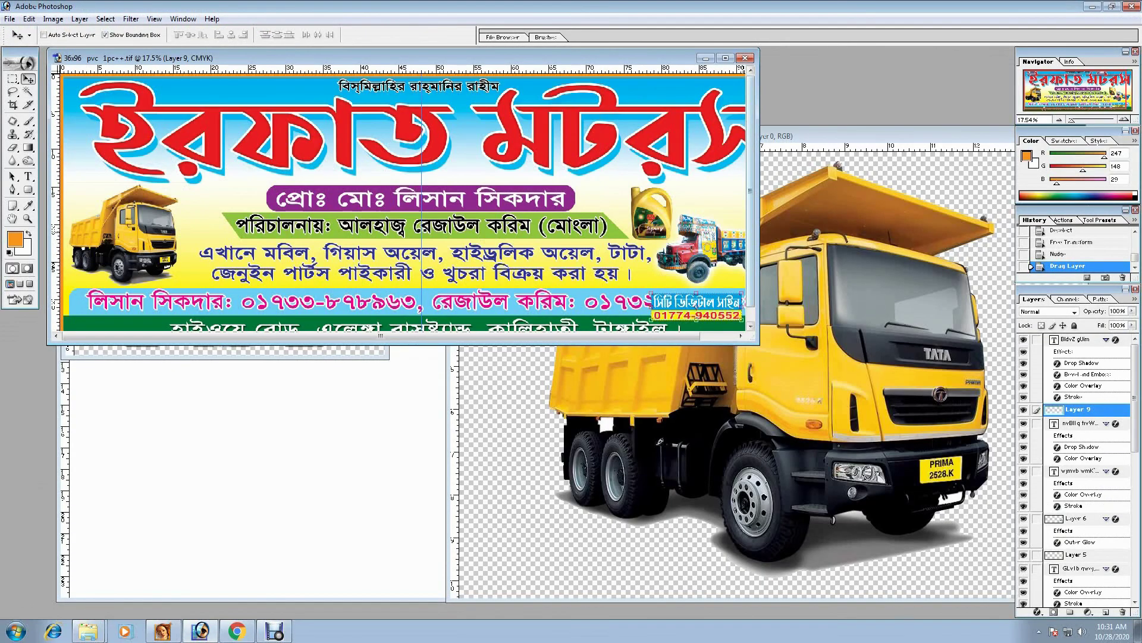
# - Shrink the City Digital Sign logo to about 50% in the green band's bottom-right corner
pyautogui.click(725, 58)
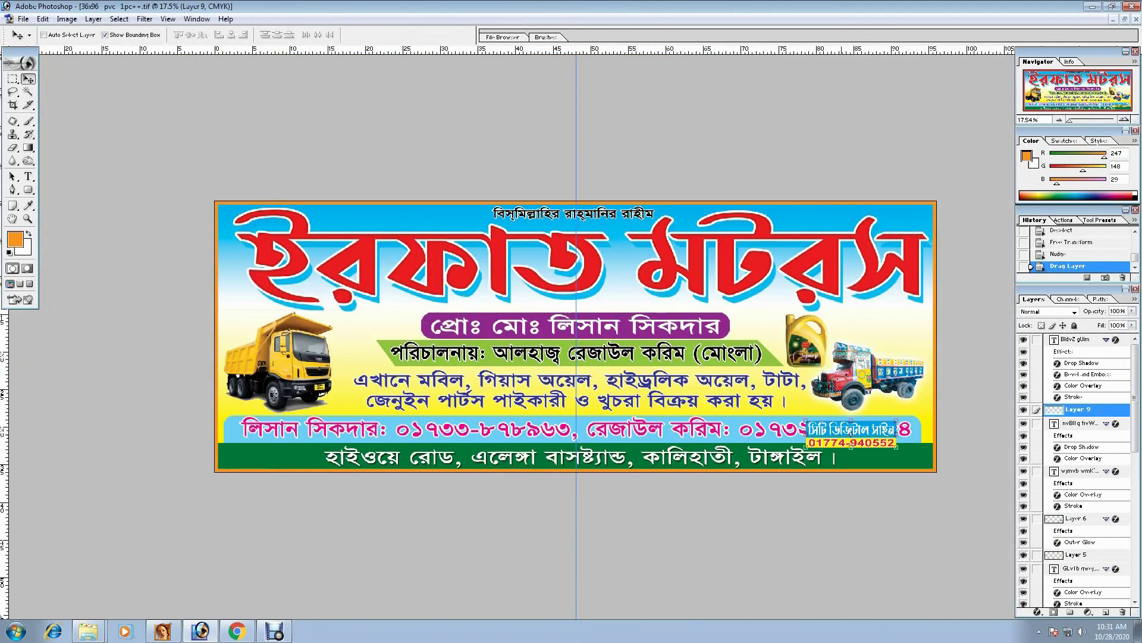
pyautogui.moveTo(896, 451)
pyautogui.mouseDown()
pyautogui.moveTo(927, 462)
pyautogui.moveTo(917, 458)
pyautogui.mouseUp()
pyautogui.hotkey('ctrl', 't')
pyautogui.press('Return')
pyautogui.moveTo(758, 381); pyautogui.dragTo(969, 542)
pyautogui.press('Tab')
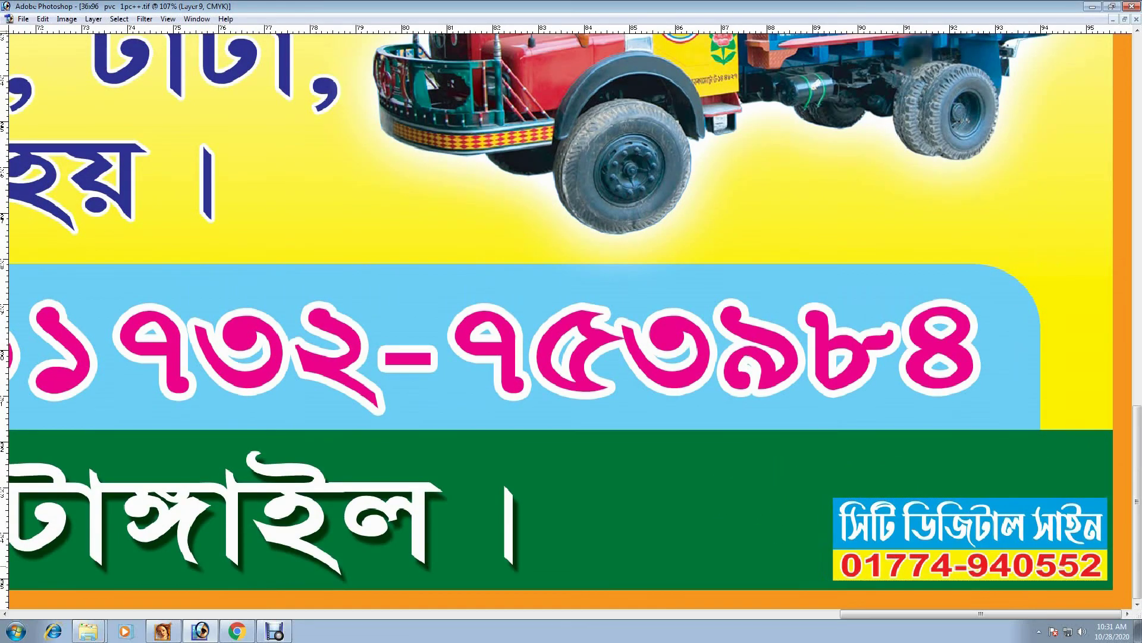
pyautogui.hotkey('ctrl', '-')
pyautogui.hotkey('ctrl', '-')
pyautogui.hotkey('ctrl', '-')
pyautogui.hotkey('ctrl', '-')
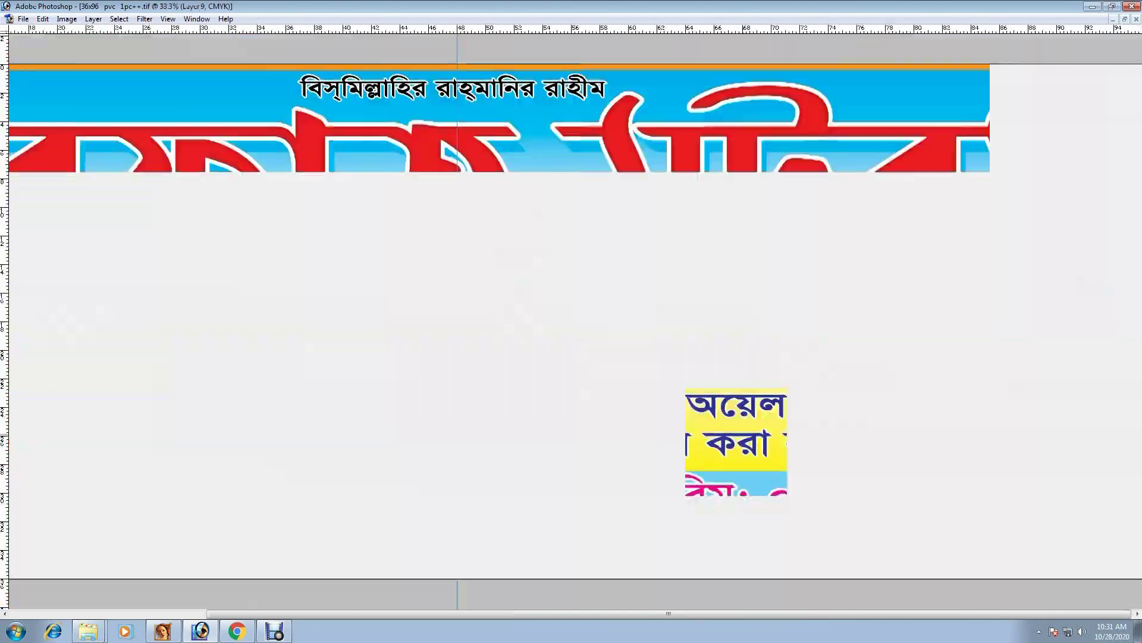
pyautogui.hotkey('ctrl', '-')
pyautogui.click(991, 415)
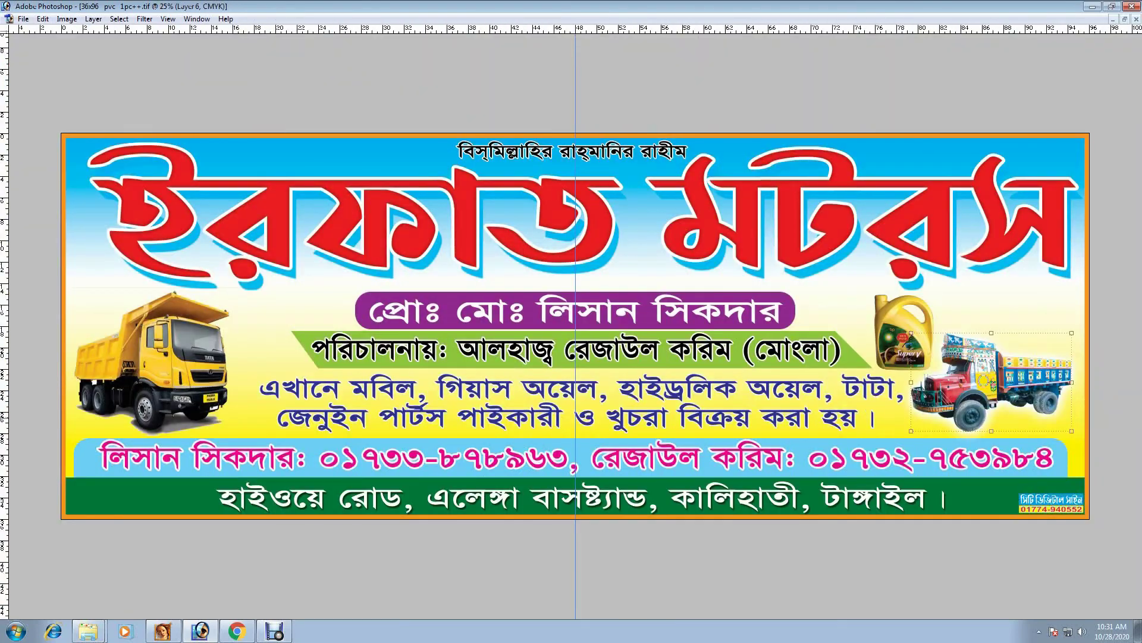
# - Nudge the right-hand truck down slightly, then hide the panels to view the banner's top
pyautogui.hotkey('shift', 'Down')
pyautogui.hotkey('shift', 'Down')
pyautogui.hotkey('shift', 'Down')
pyautogui.hotkey('shift', 'Down')
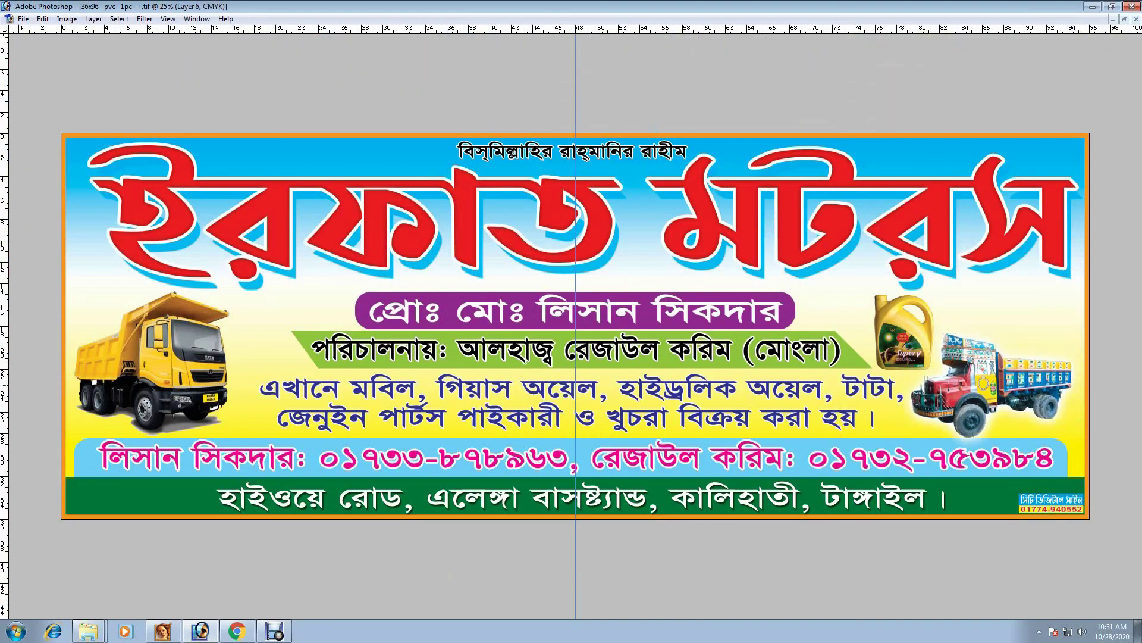
pyautogui.press('Tab')
pyautogui.hotkey('ctrl', '-')
pyautogui.hotkey('ctrl', '+')
# - Select the red title layer, then zoom out to the whole banner with panels restored
pyautogui.rightClick(777, 238)
pyautogui.click(791, 245)
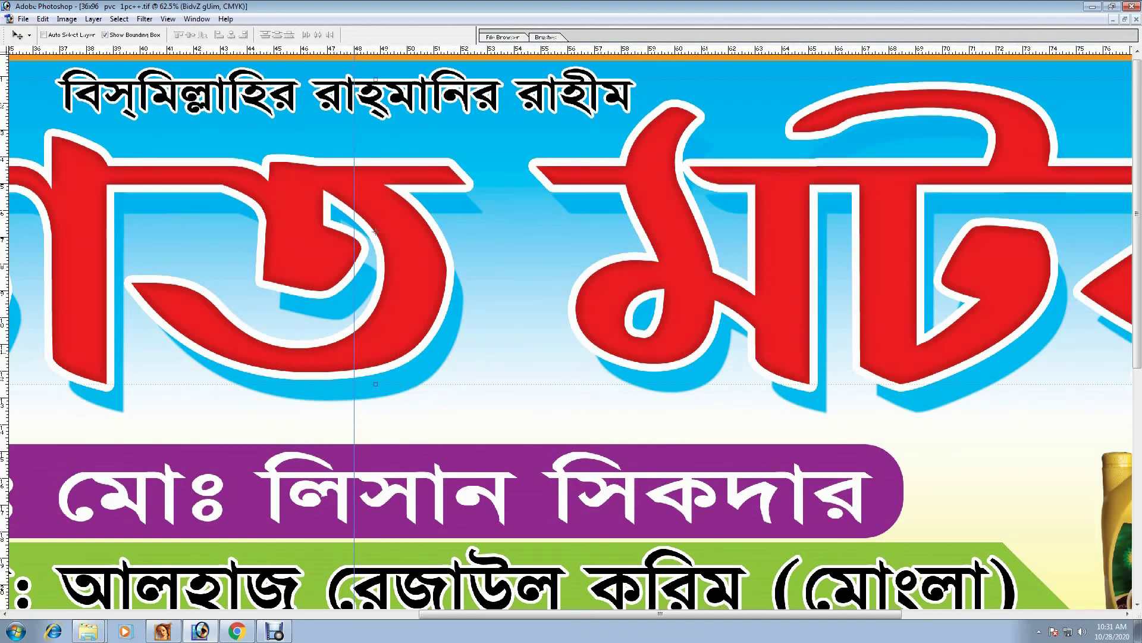
pyautogui.hotkey('ctrl', '-')
pyautogui.hotkey('ctrl', '-')
pyautogui.hotkey('ctrl', '-')
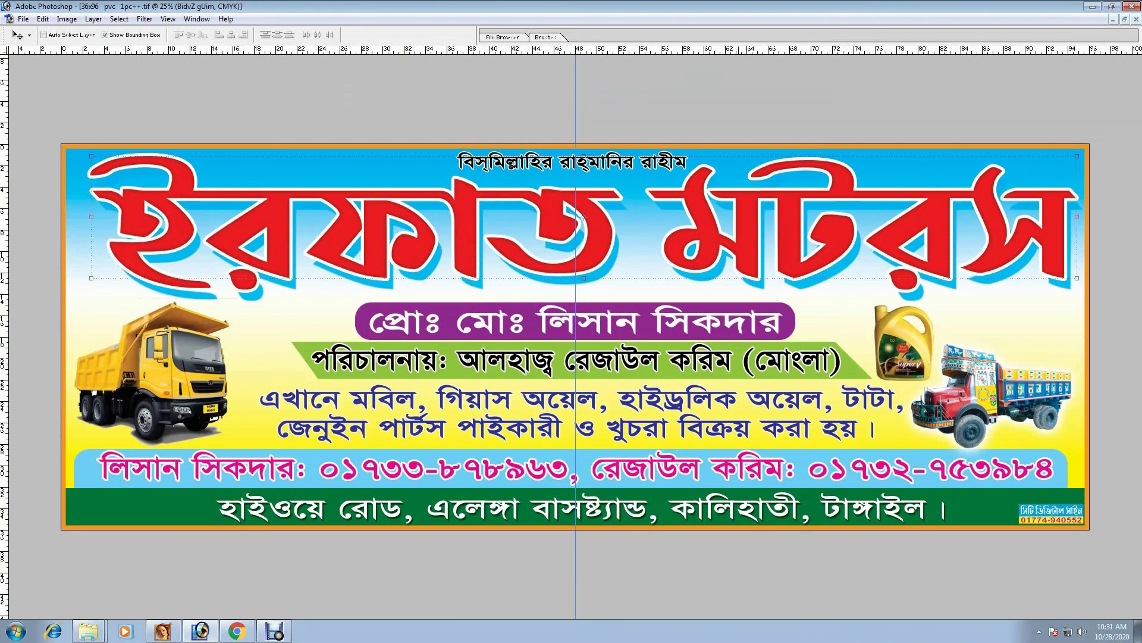
pyautogui.hotkey('ctrl', '-')
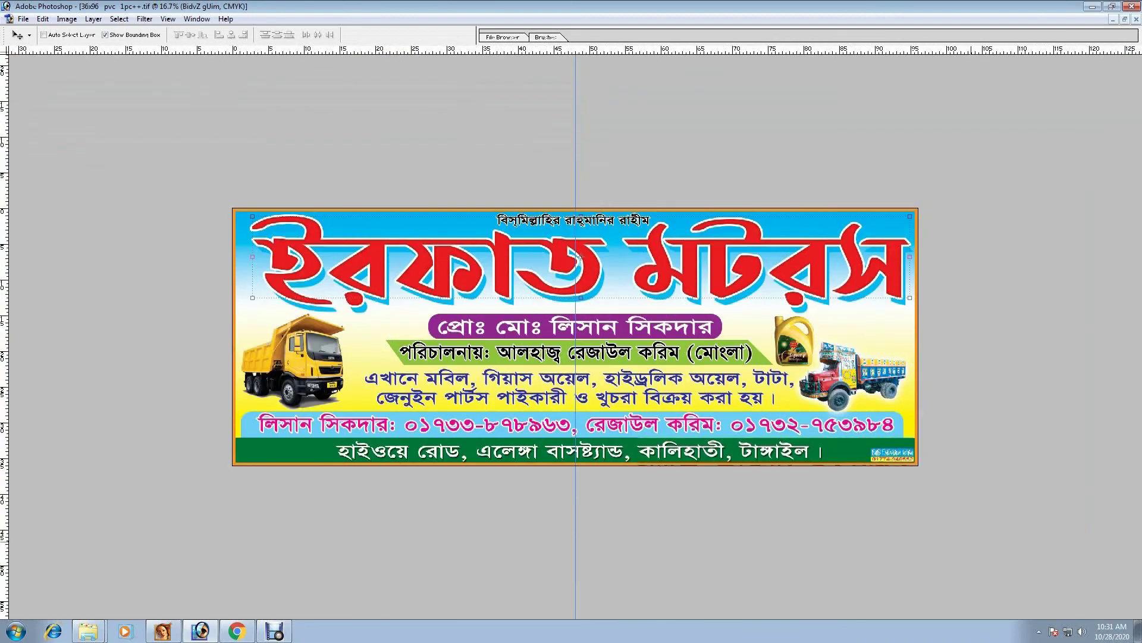
pyautogui.press('Tab')
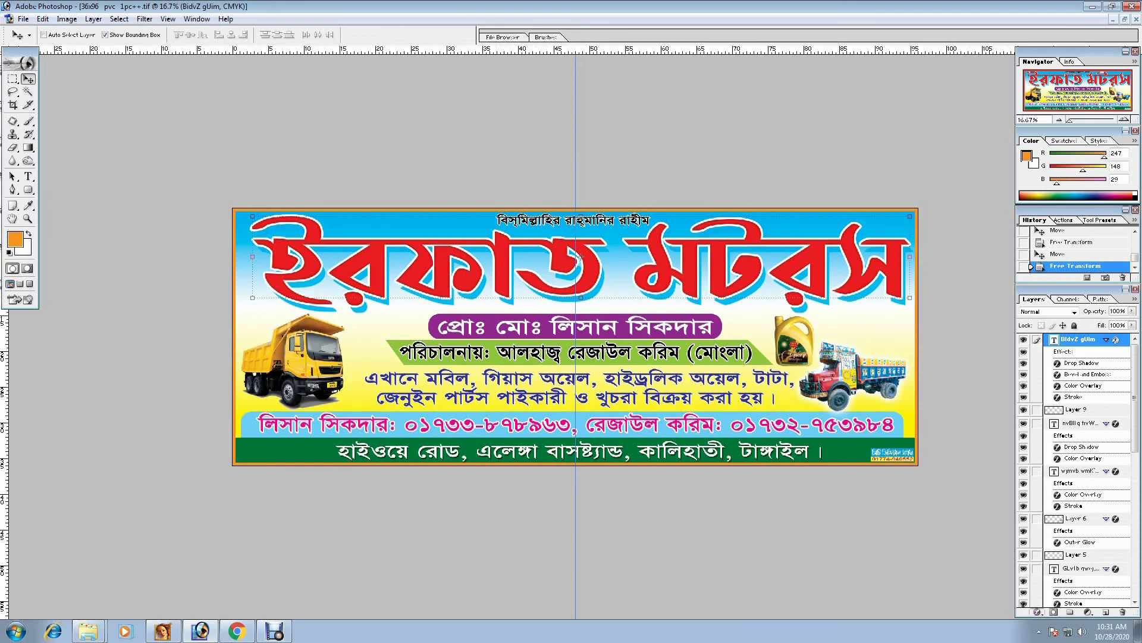
pyautogui.click(1037, 611)
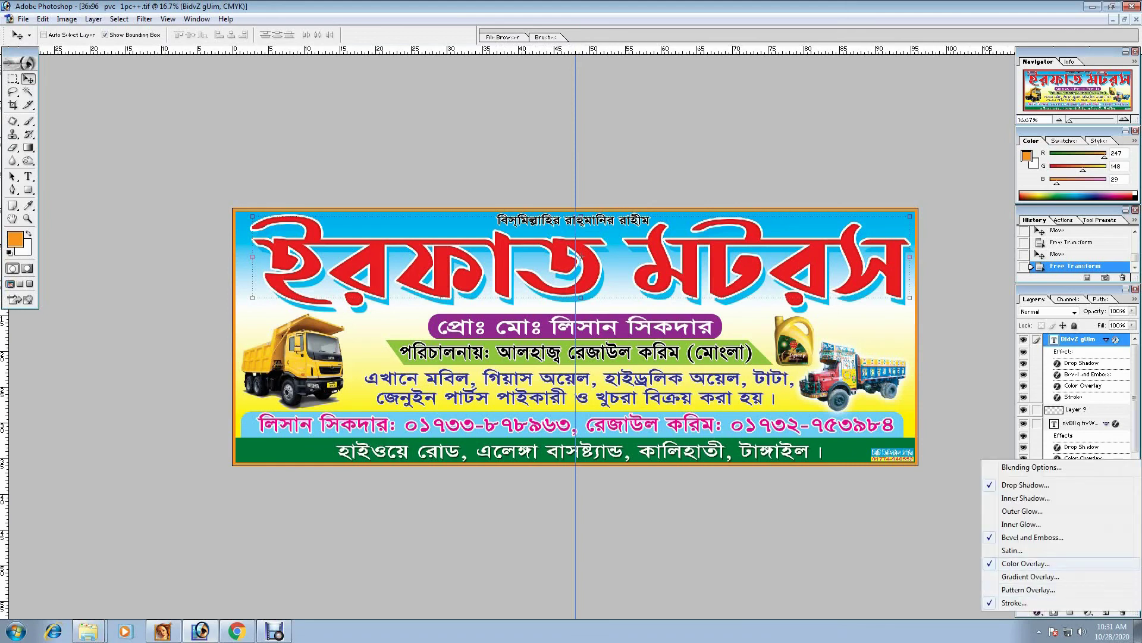
pyautogui.click(1032, 537)
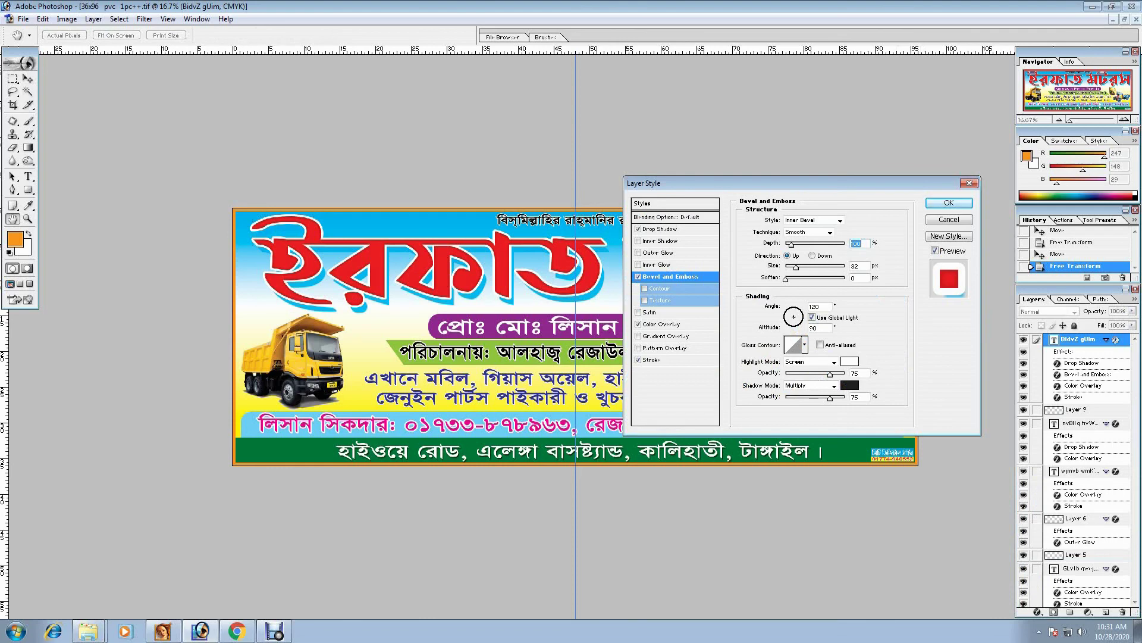
pyautogui.click(841, 221)
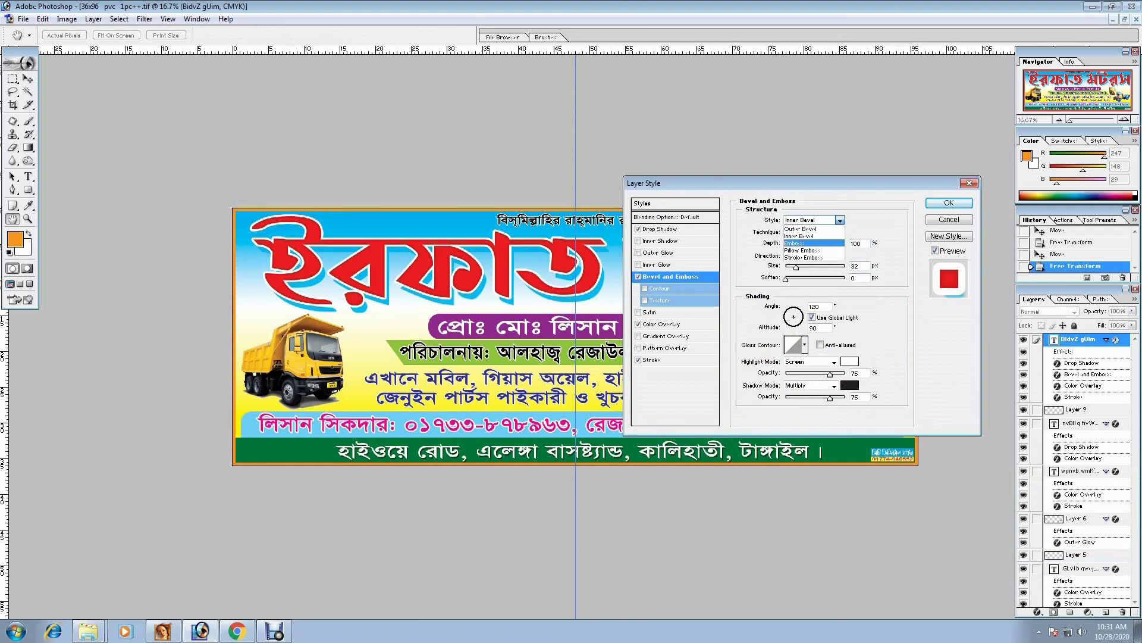
pyautogui.click(809, 239)
pyautogui.press('Up')
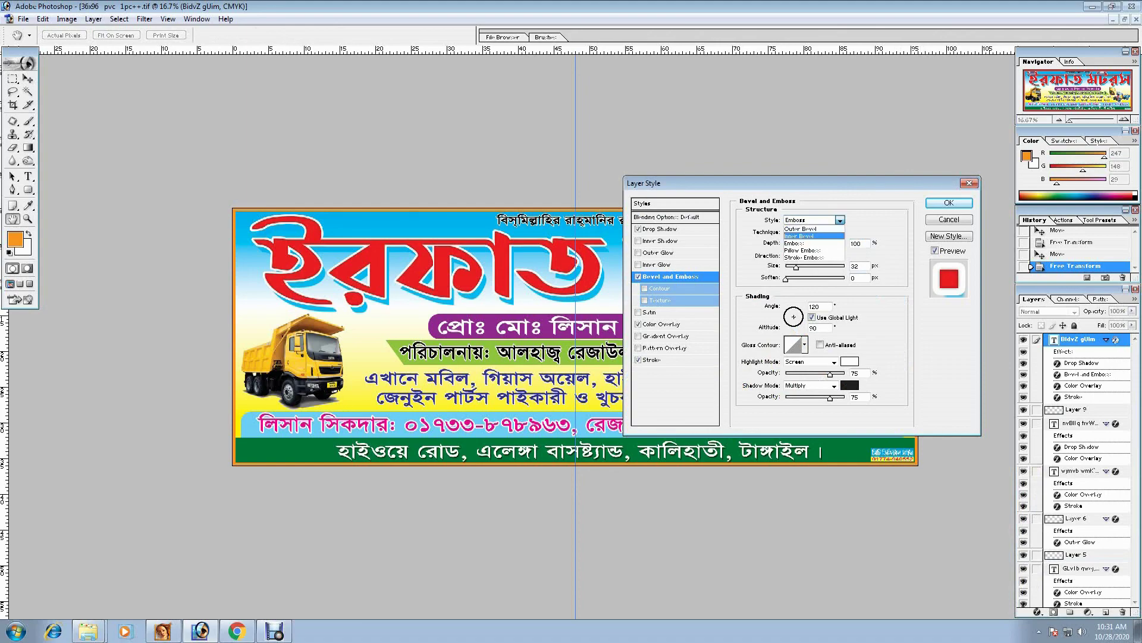
pyautogui.press('Return')
pyautogui.scroll(3, 582, 224)
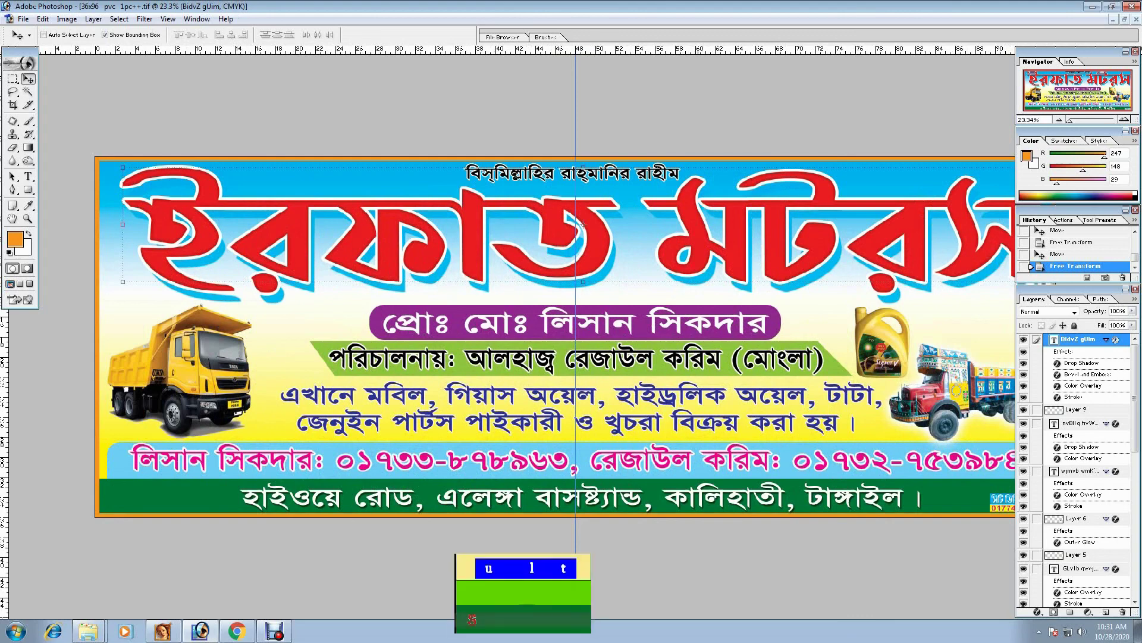
pyautogui.scroll(-4, 581, 223)
pyautogui.scroll(2, 576, 337)
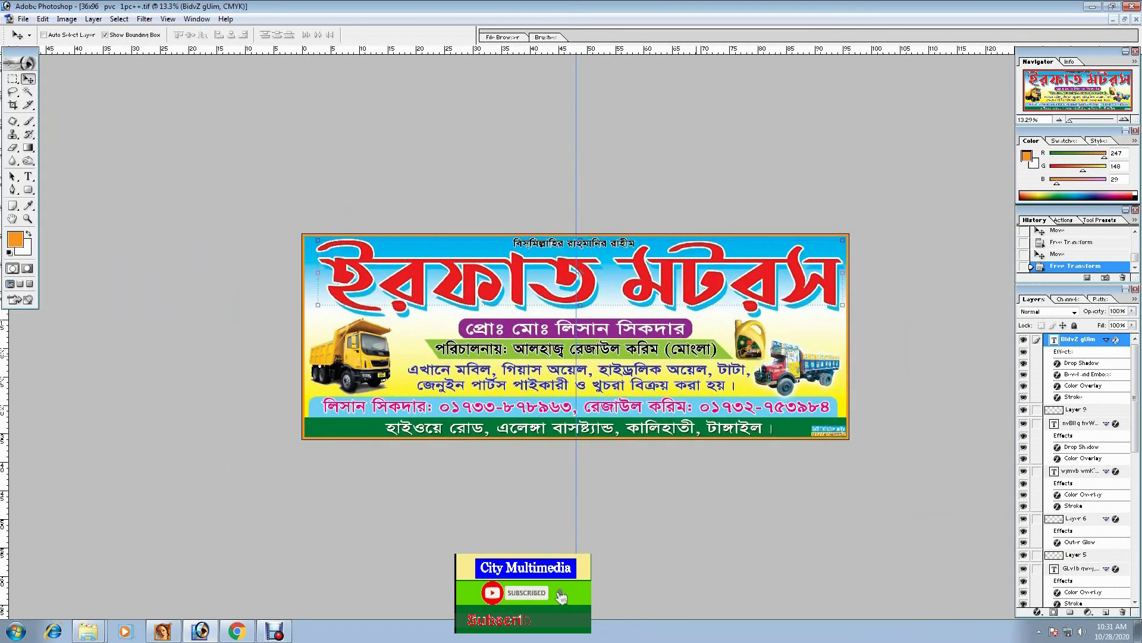